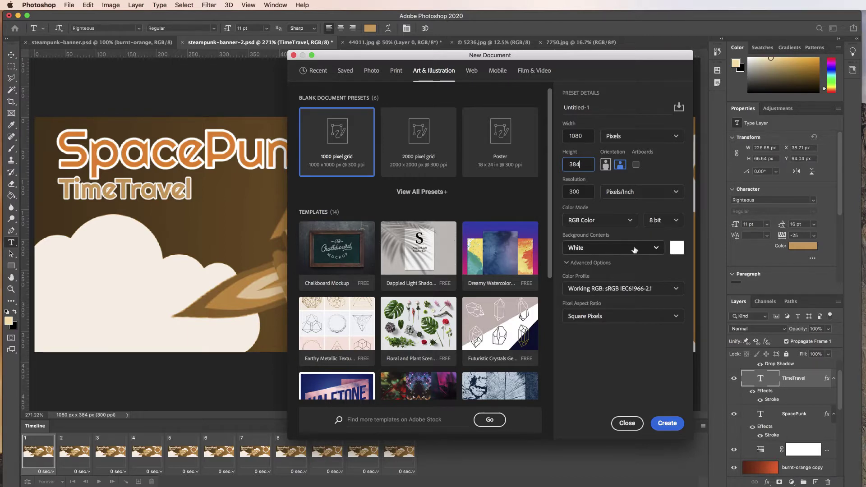
- Set the background contents to Transparent and create the new 1080 × 384 px document
click(656, 248)
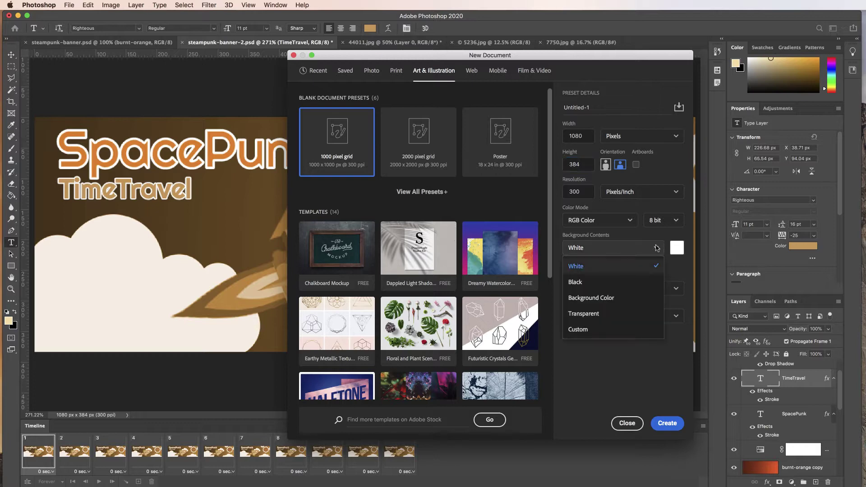
click(598, 315)
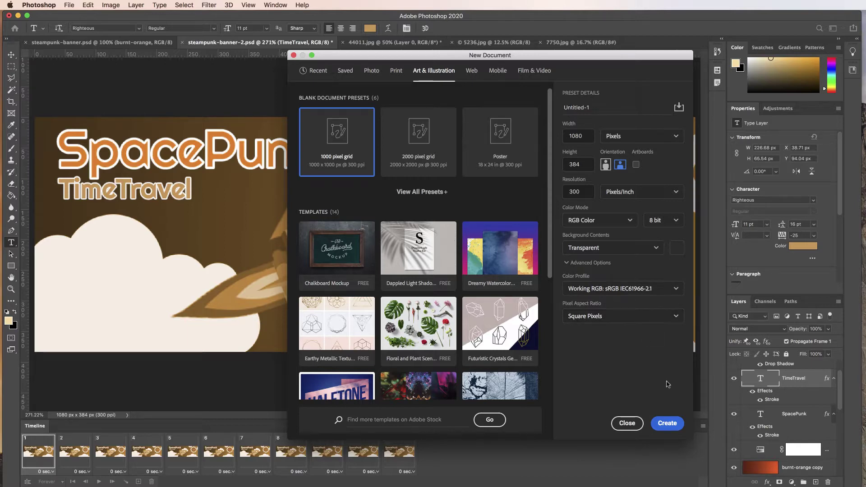
click(667, 424)
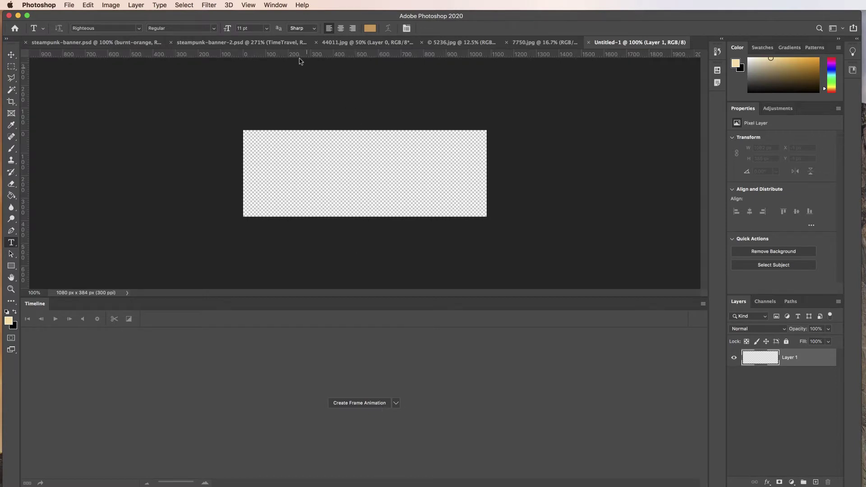
- Hide the Timeline and display it again in the workspace
click(275, 6)
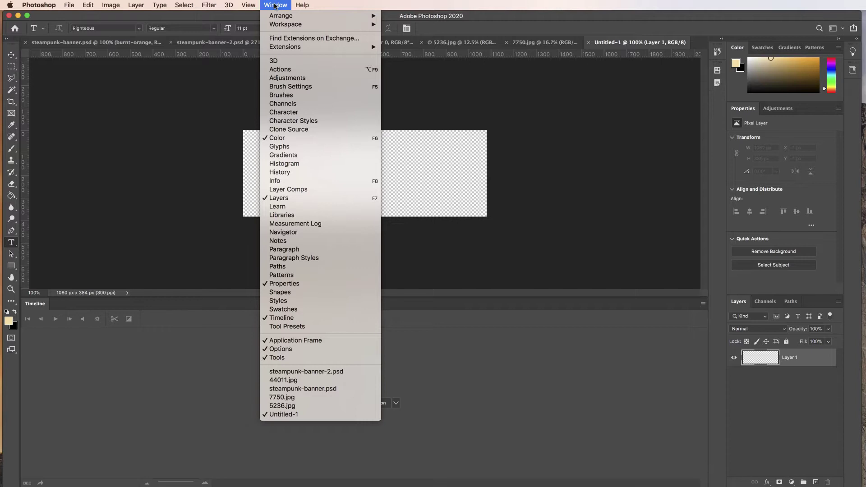
click(280, 318)
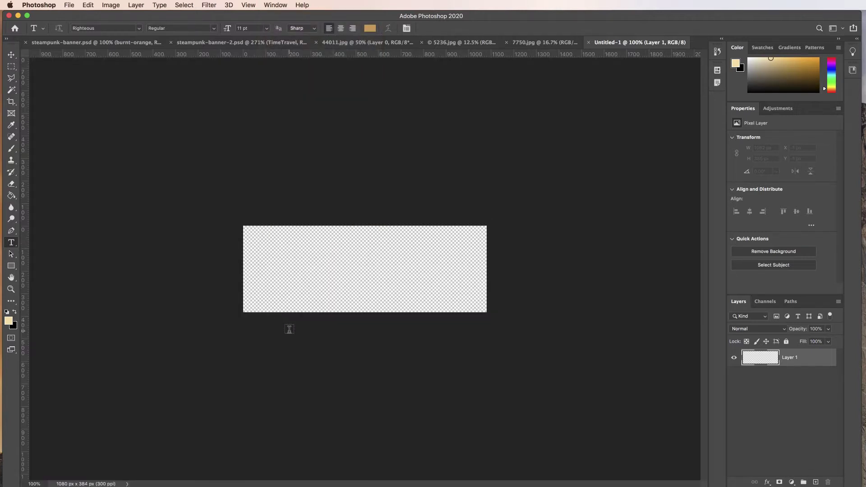
click(271, 6)
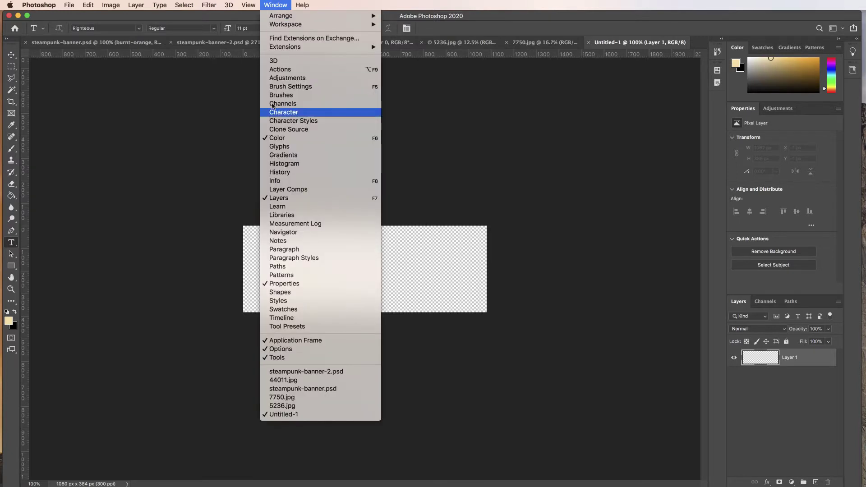
click(287, 318)
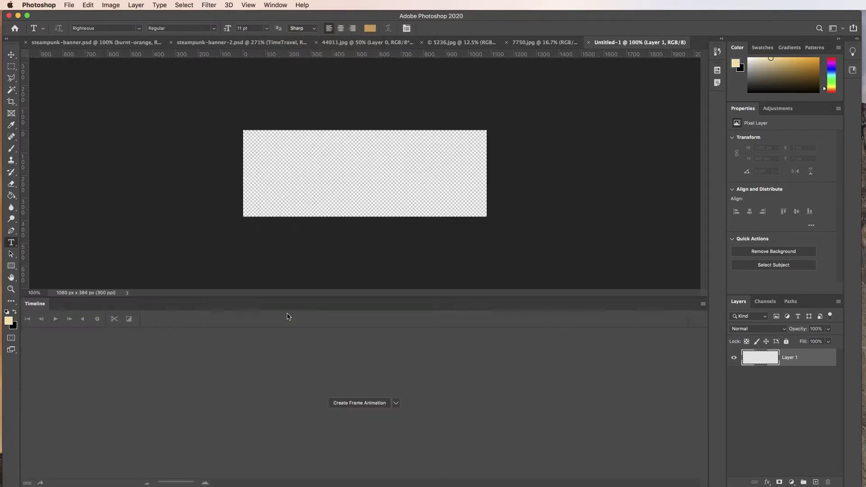
- Choose the frame animation type for the Timeline and create the frame animation
click(396, 402)
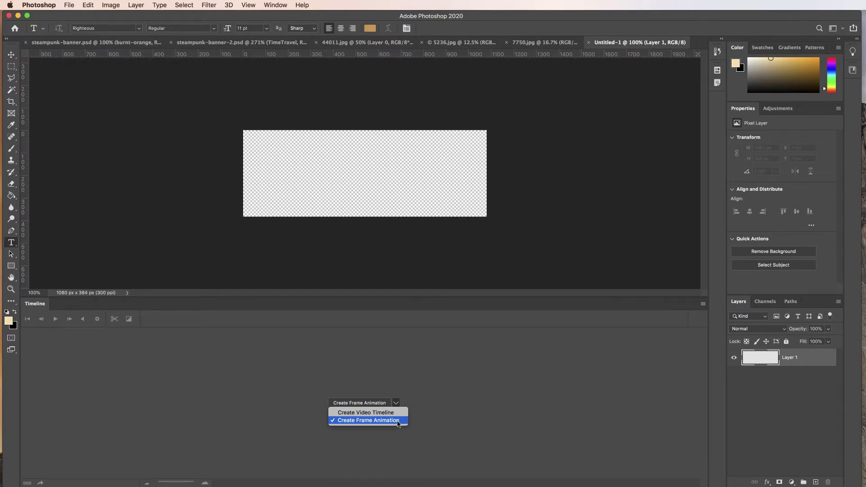
click(397, 422)
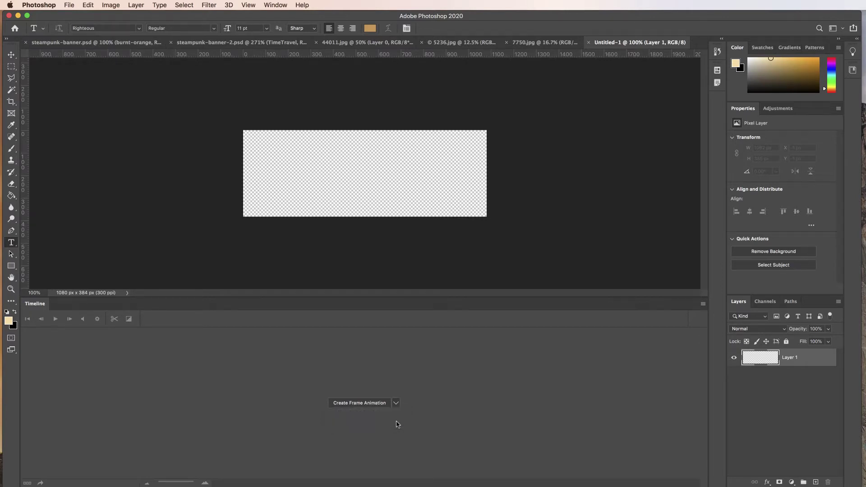
click(365, 404)
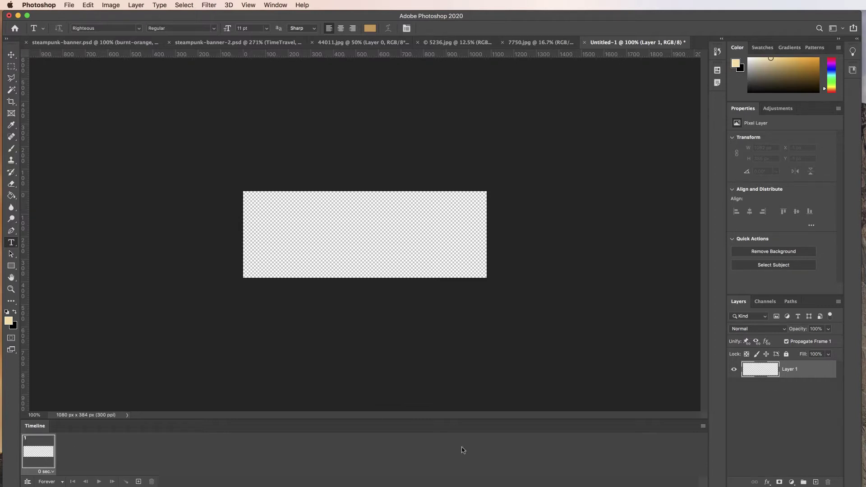
- Open the animation display options and accept the largest frame thumbnail size
click(704, 426)
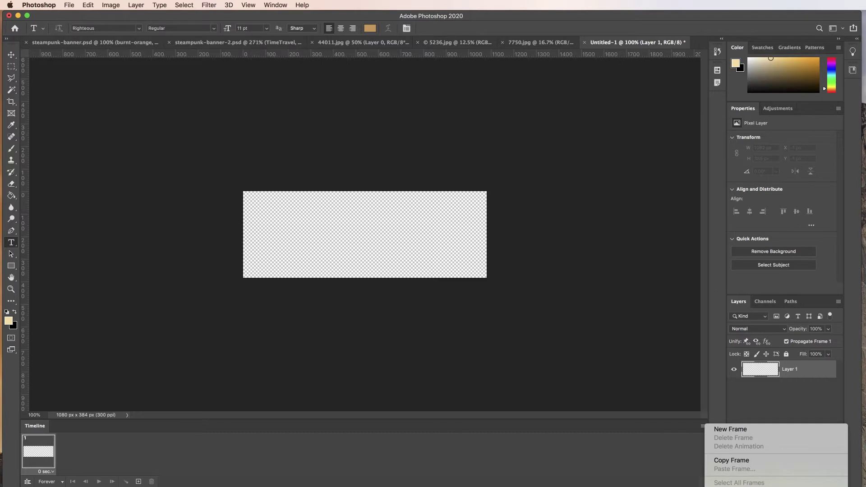
click(732, 486)
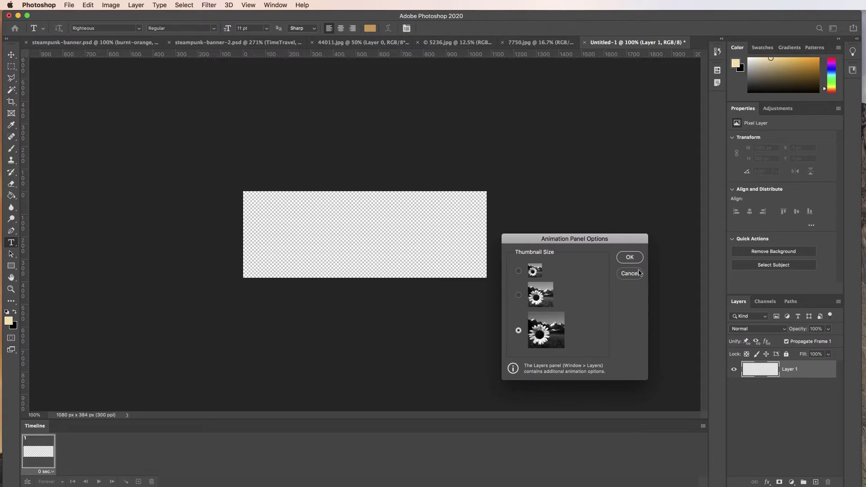
click(628, 258)
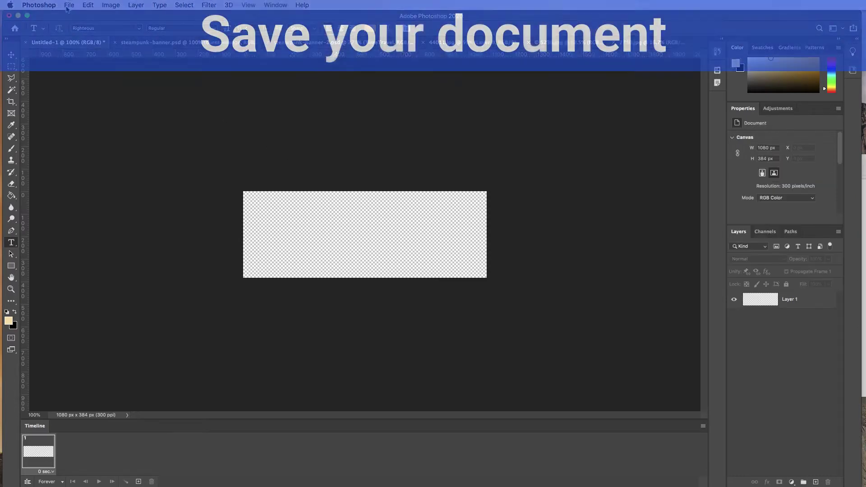
- Save the document as banner-frame-ani.psd in the art folder inside frame-animation, in Photoshop format with Maximize Compatibility
click(69, 5)
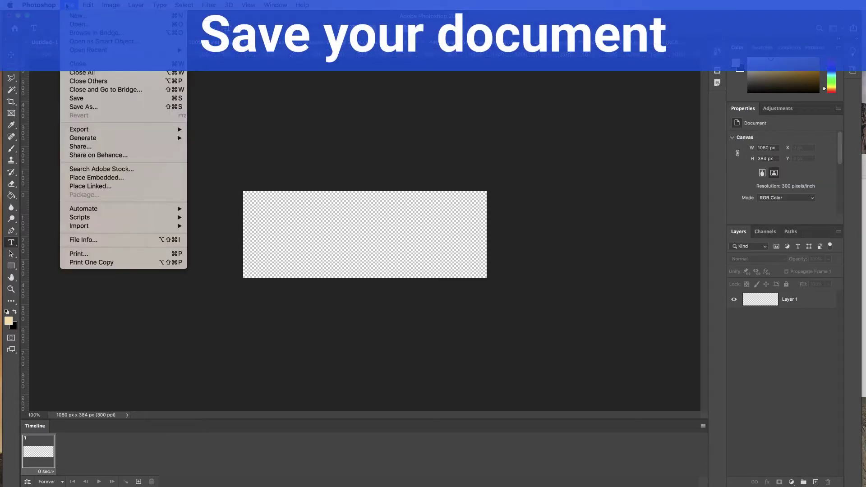
click(82, 98)
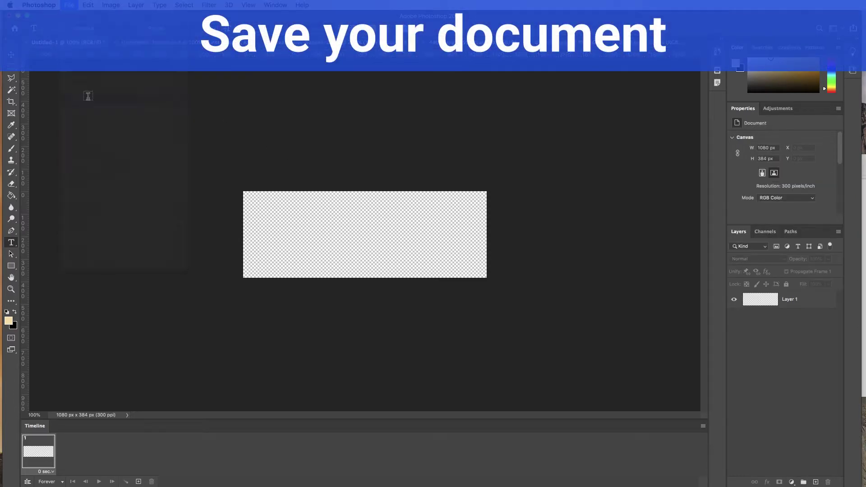
click(616, 267)
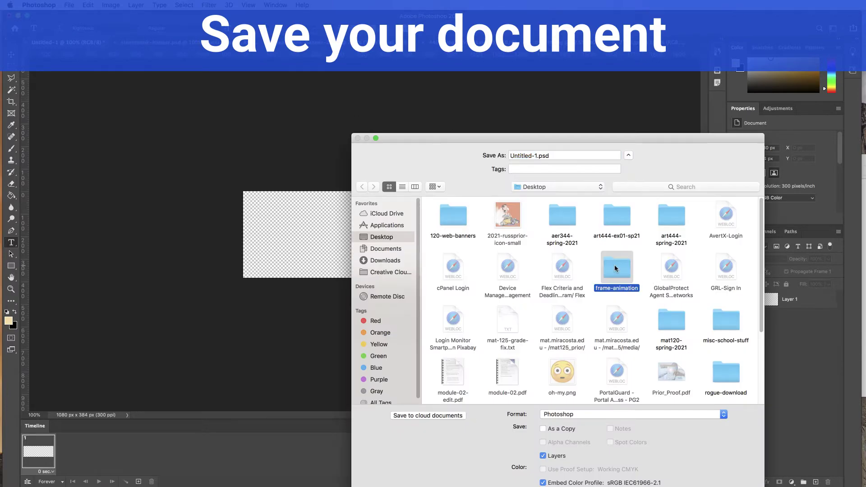
double_click(613, 267)
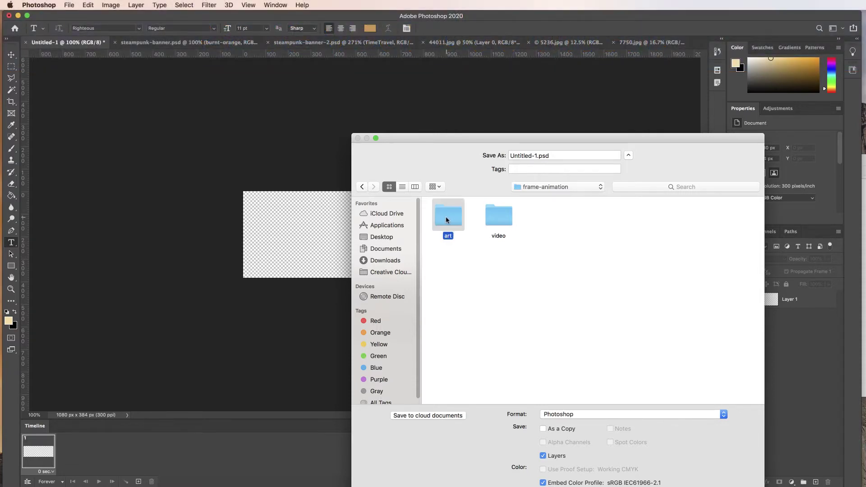
double_click(446, 219)
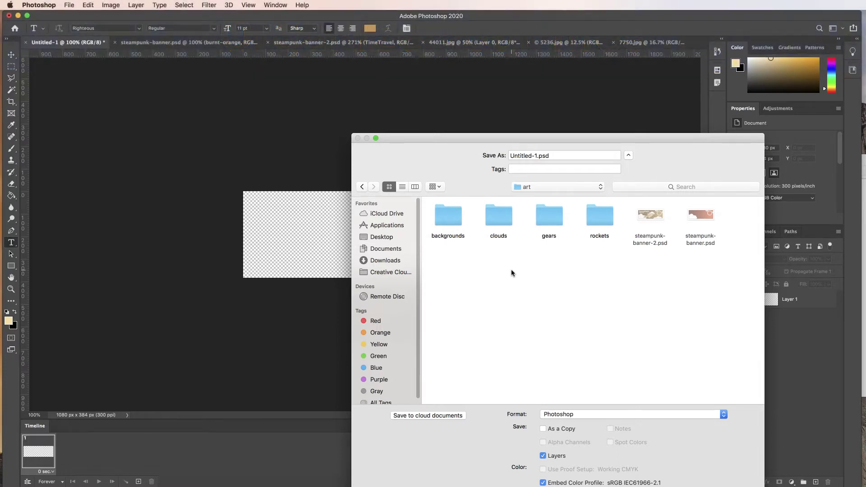
click(537, 155)
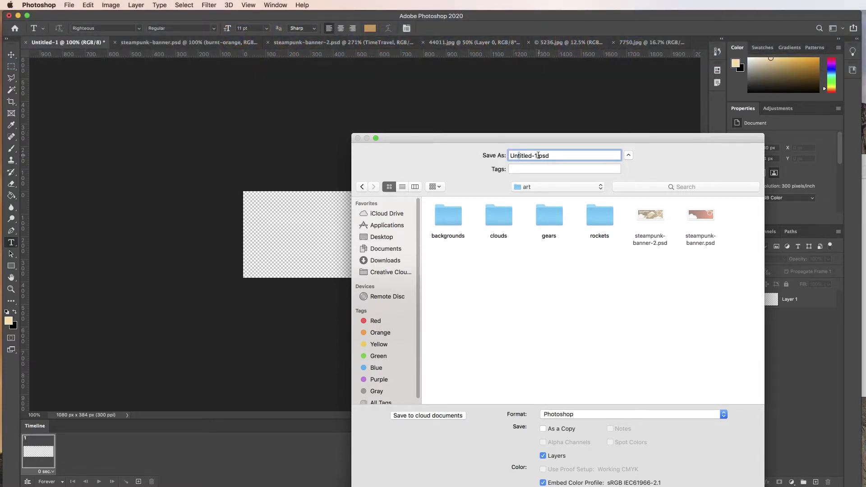
drag(537, 156, 483, 155)
text(banner-frame-ani)
drag(677, 145, 653, 69)
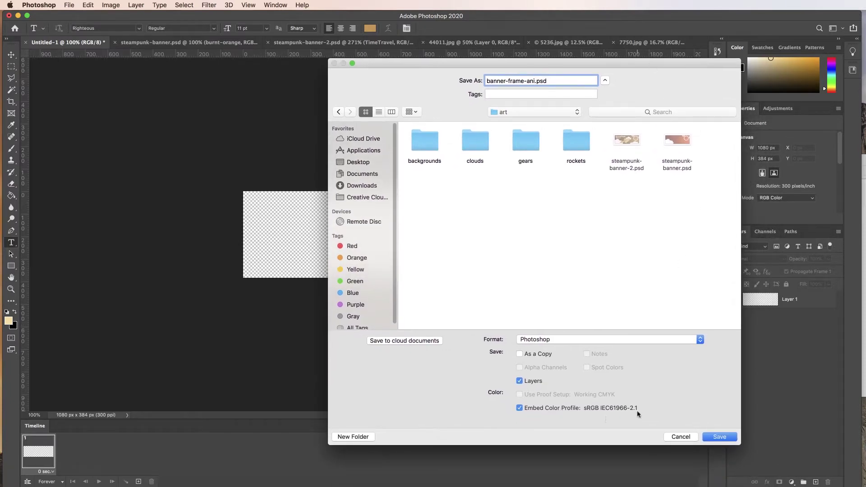
click(720, 437)
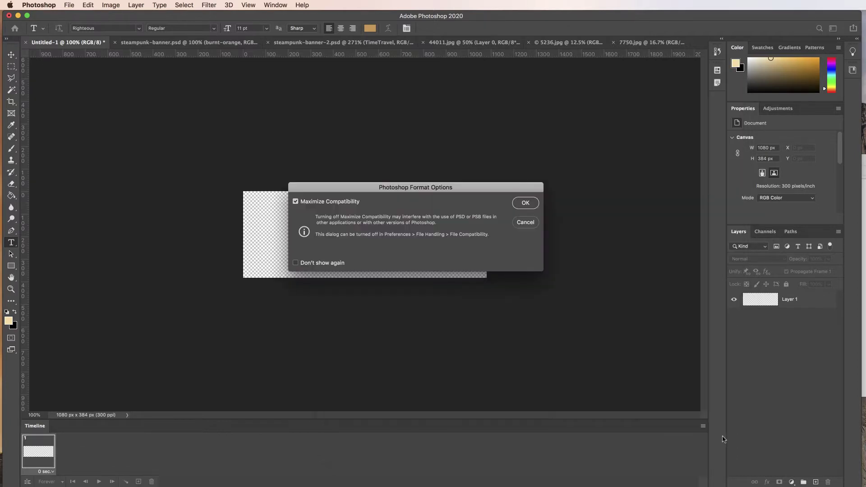
click(519, 201)
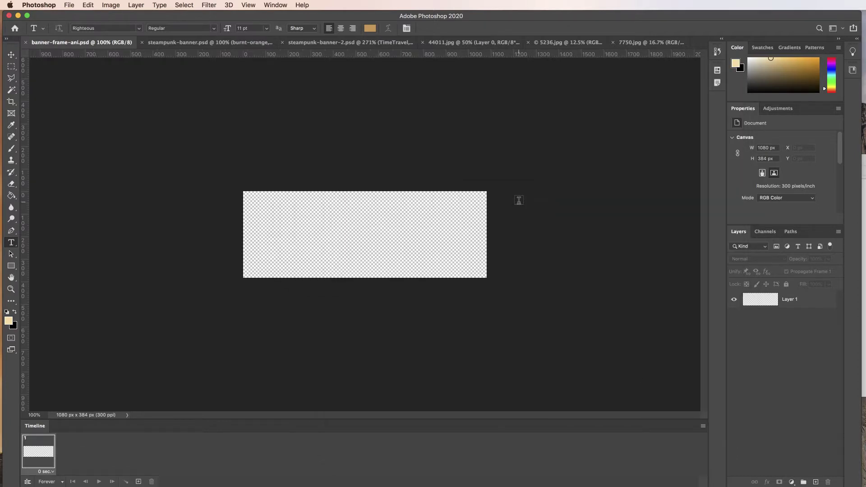
- Switch to Finder and open rocket-credit.txt from the art folder's rockets subfolder, enlarging its text to read the resource credit
key(super+Tab)
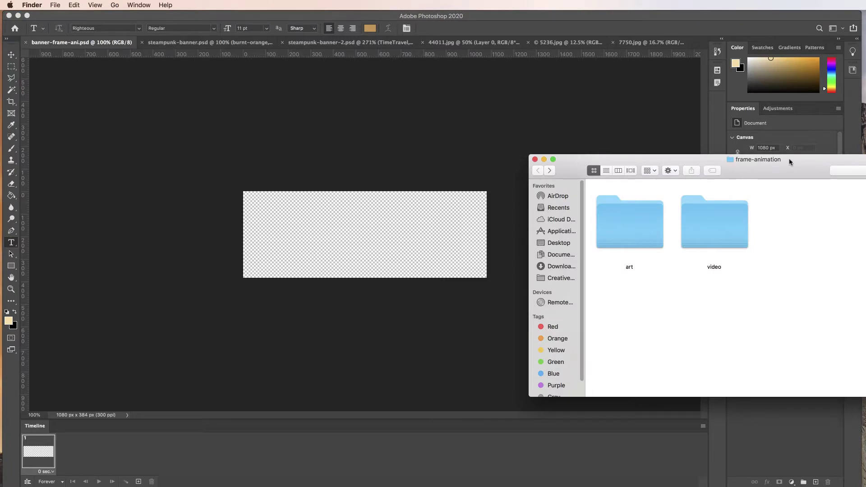
double_click(643, 215)
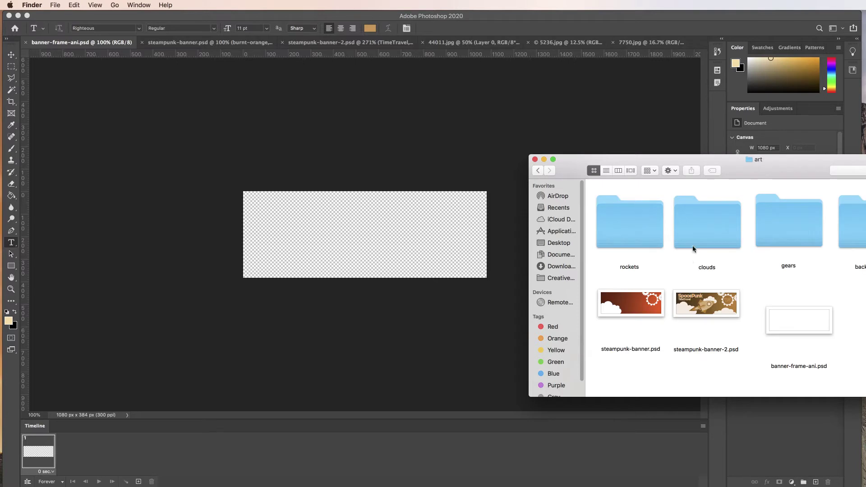
drag(786, 169, 634, 128)
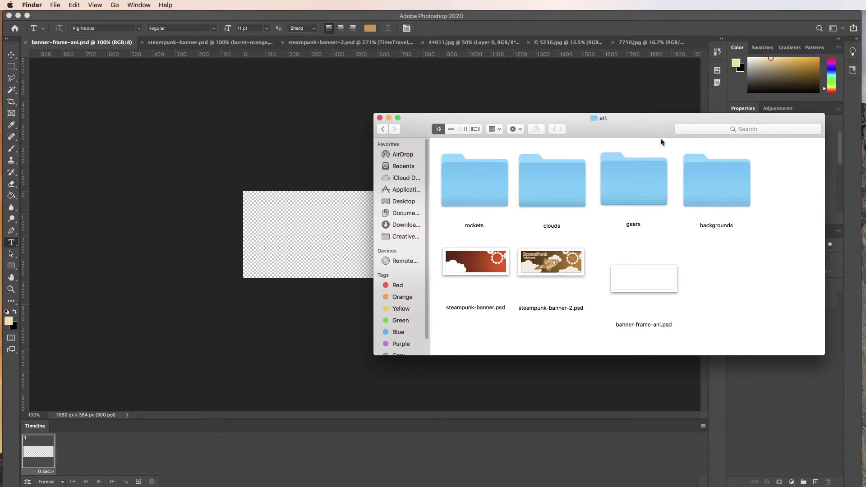
double_click(476, 173)
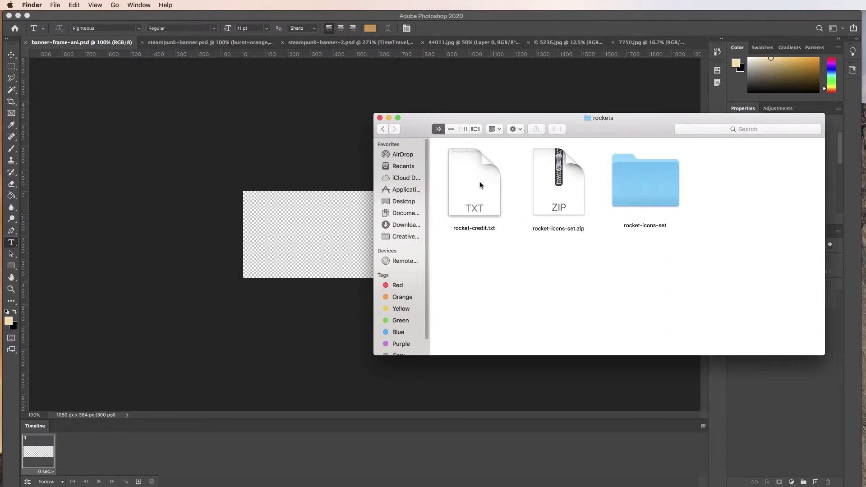
double_click(480, 183)
key(super+a)
key(super+plus)
key(super+plus)
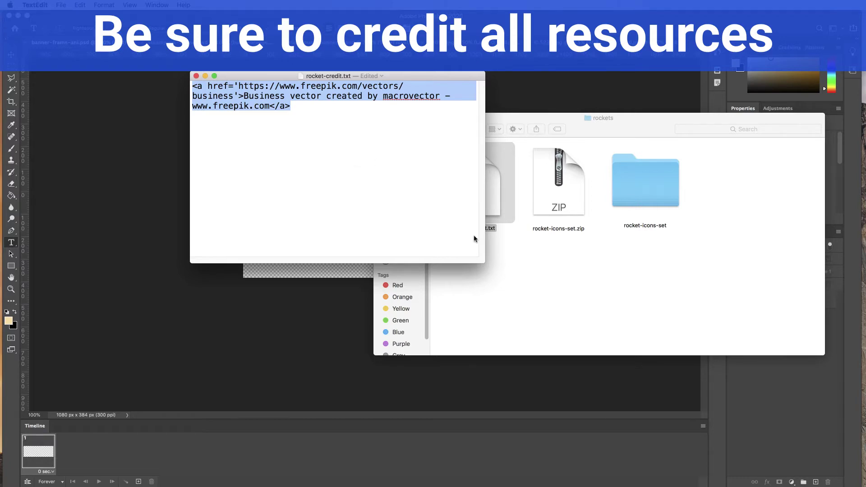
- Switch back to Photoshop and draw an orange-red rectangle shape over the whole canvas of banner-frame-ani.psd
key(super+Tab)
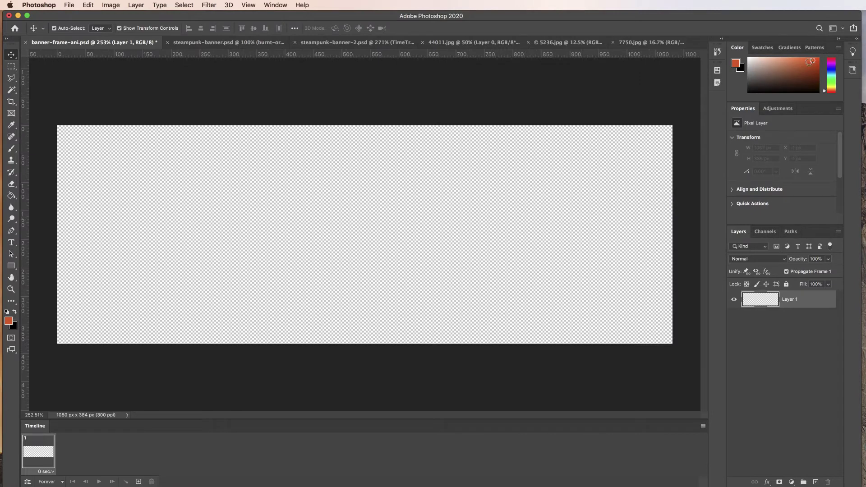
drag(812, 61, 812, 62)
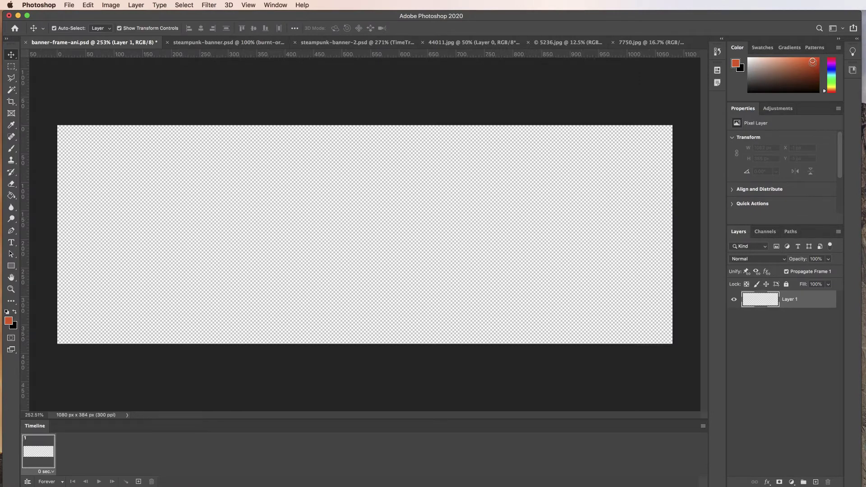
click(11, 266)
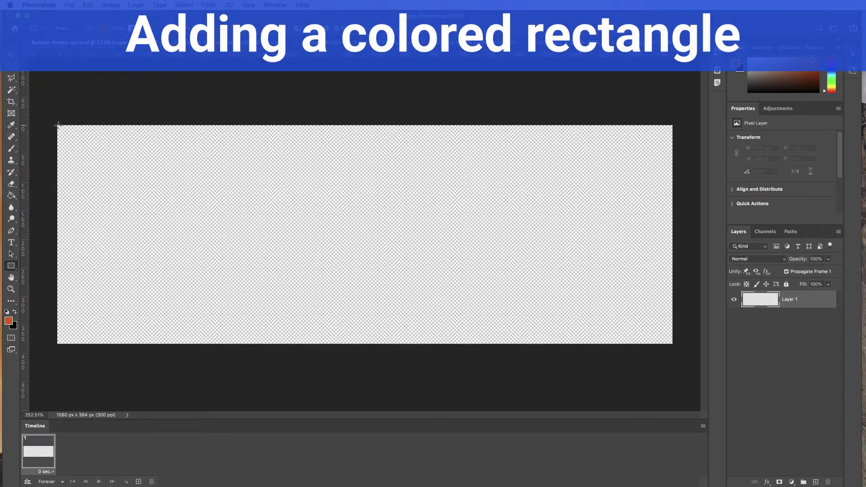
drag(58, 125, 671, 344)
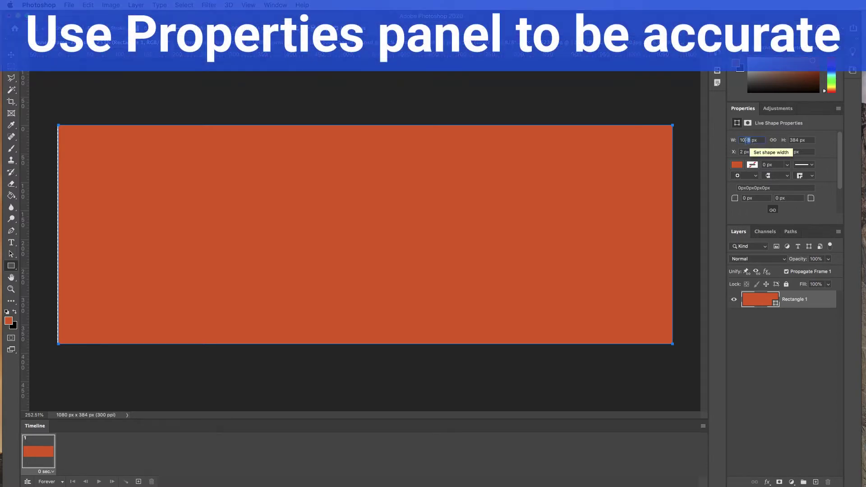
- Set the rectangle's width to 1080 px and its X position to 0 px so it fits the canvas exactly
text(80)
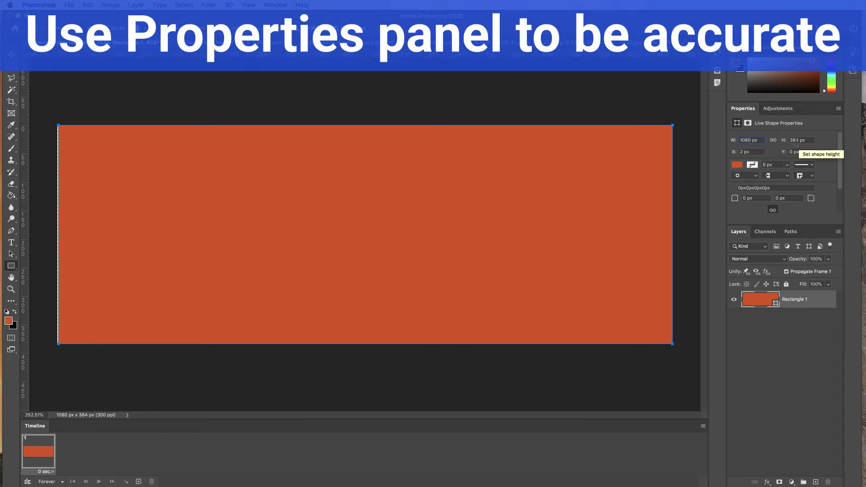
key(Tab)
key(Return)
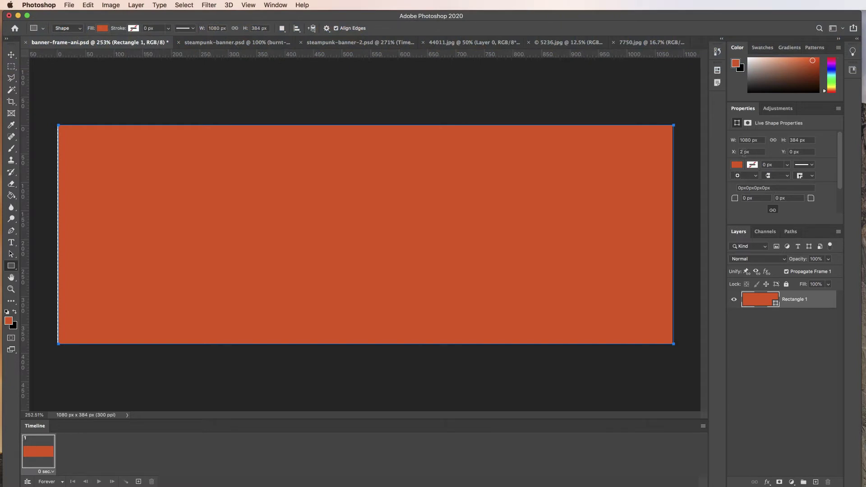
drag(744, 153, 740, 152)
text(0)
click(809, 152)
key(Return)
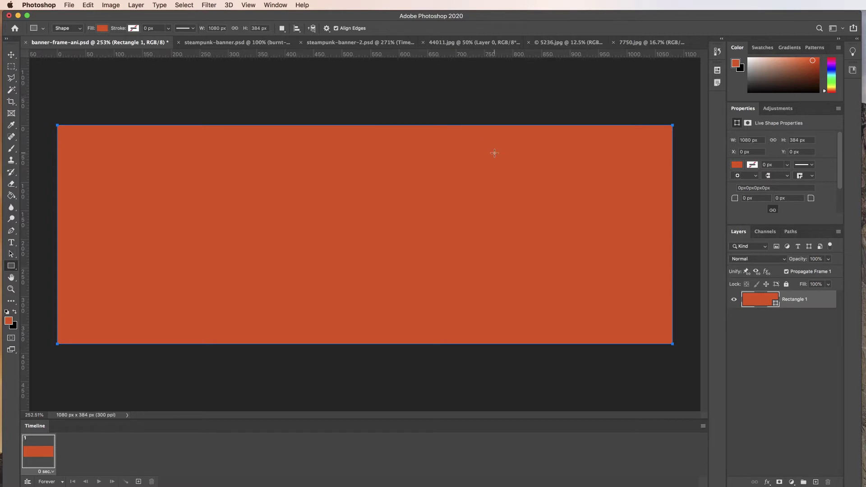
- Rasterize the Rectangle 1 layer and rename it background
right_click(791, 301)
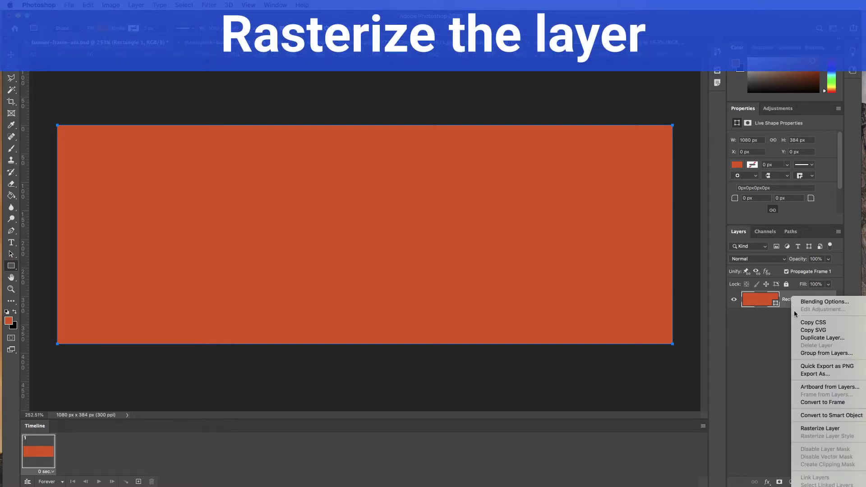
click(810, 432)
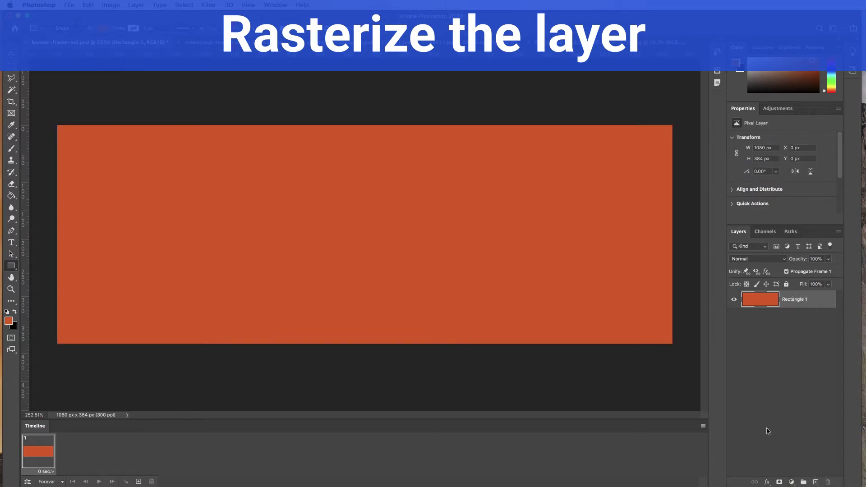
double_click(796, 300)
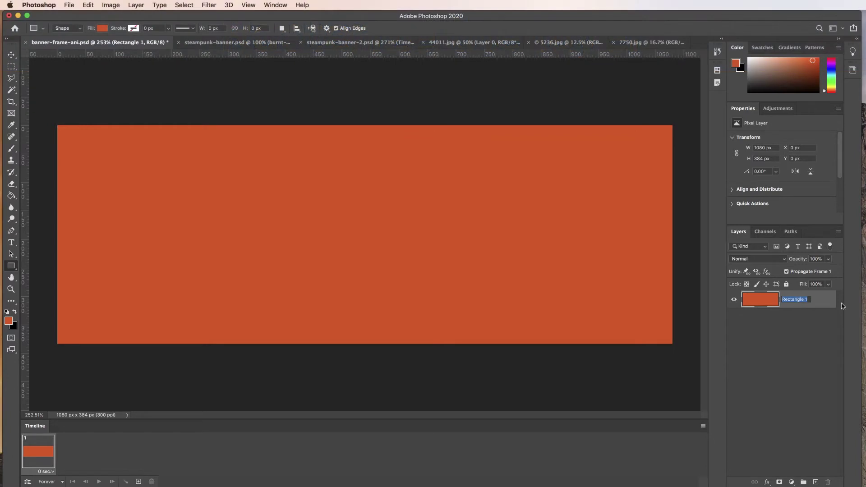
text(ba)
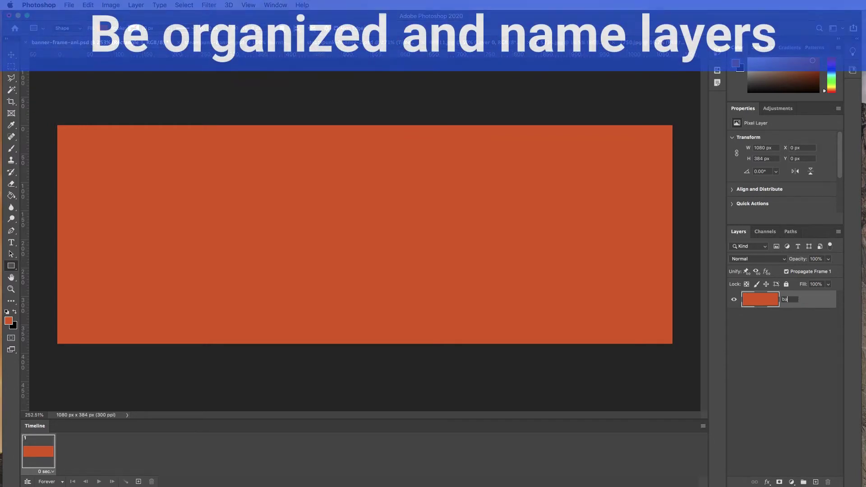
text(c)
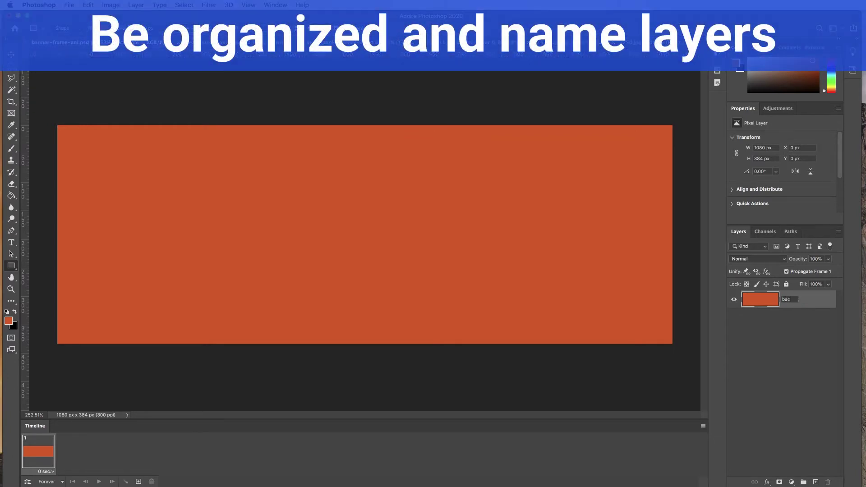
text(kground)
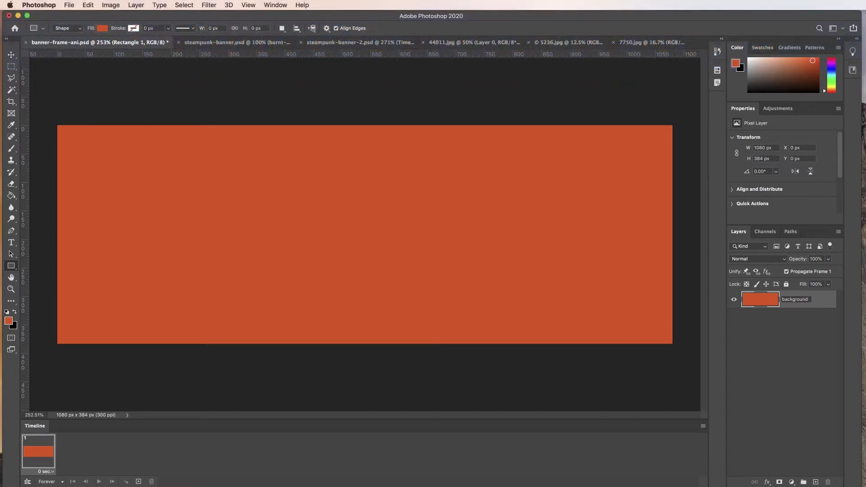
key(Return)
- Start the Lighting Effects render filter on the background layer, keeping a Spot light and reshaping its large ellipse around the banner
key(v)
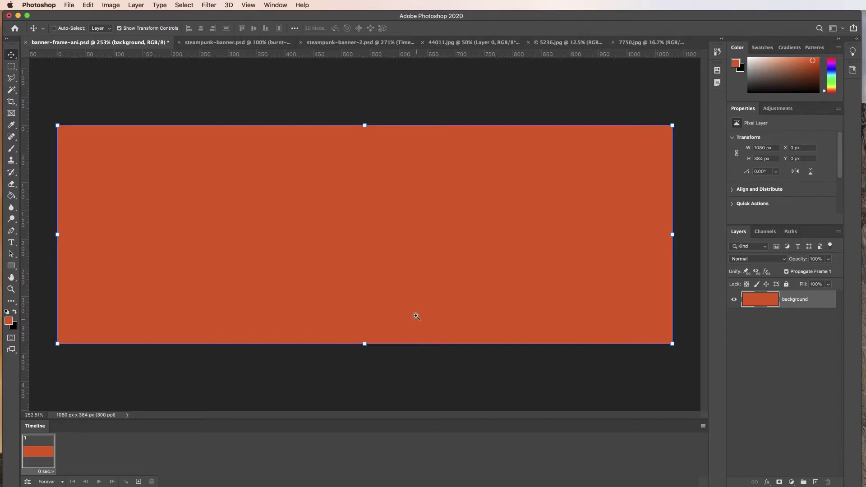
key(super+minus)
key(super+minus)
key(super+minus)
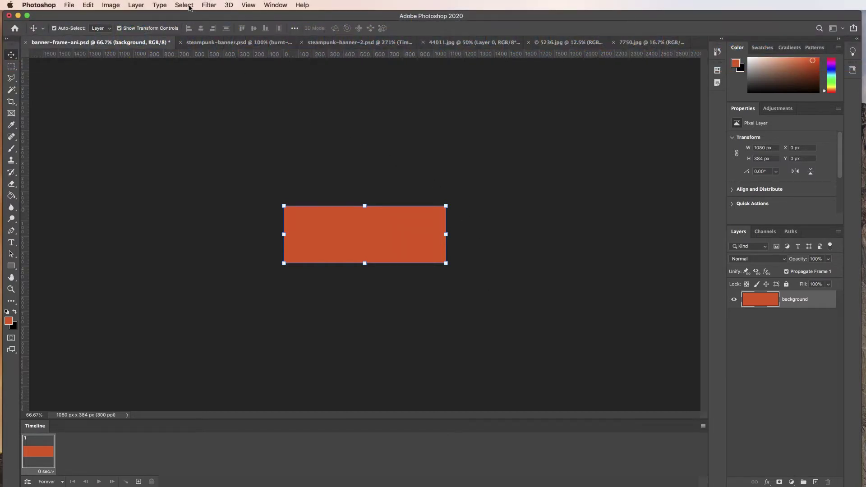
click(204, 5)
mouse_move(221, 105)
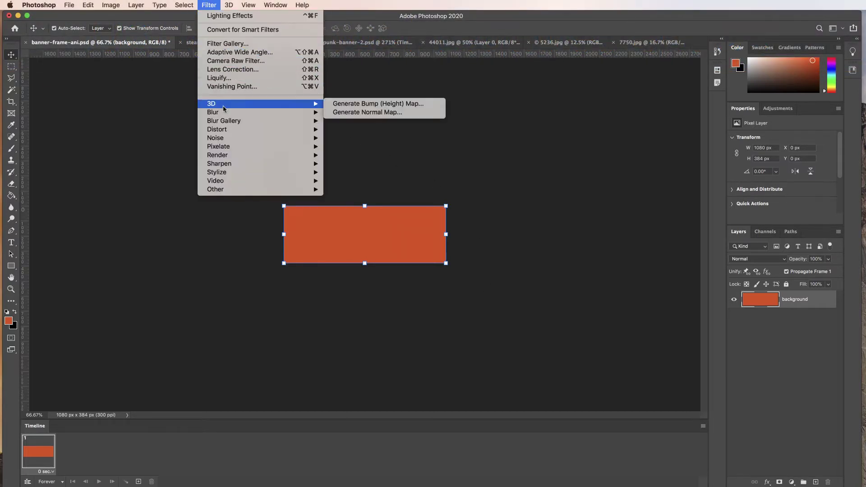
mouse_move(224, 149)
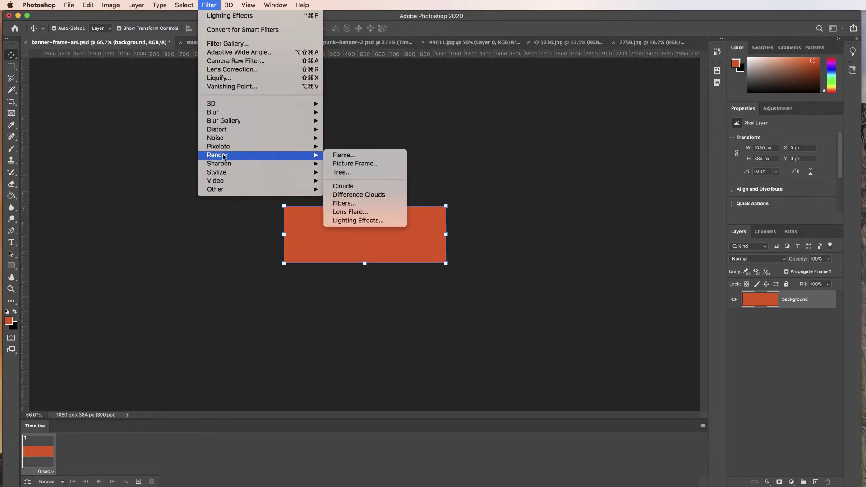
click(360, 222)
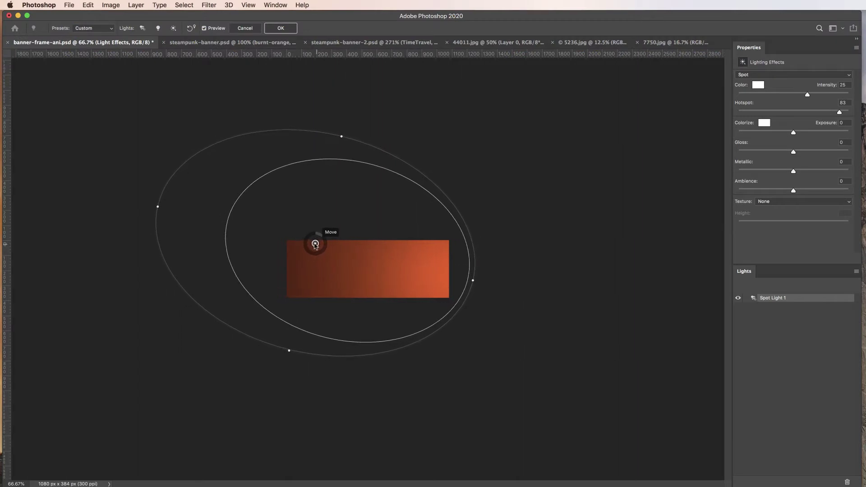
drag(157, 206, 153, 232)
drag(477, 257, 475, 278)
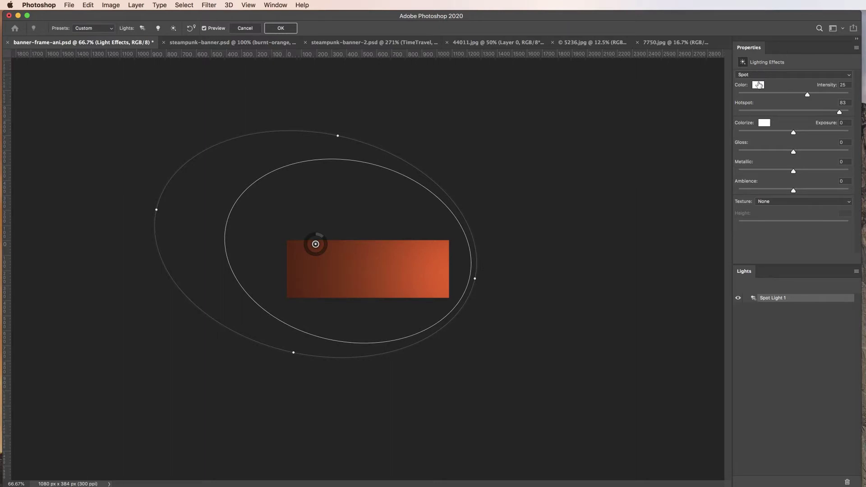
click(850, 76)
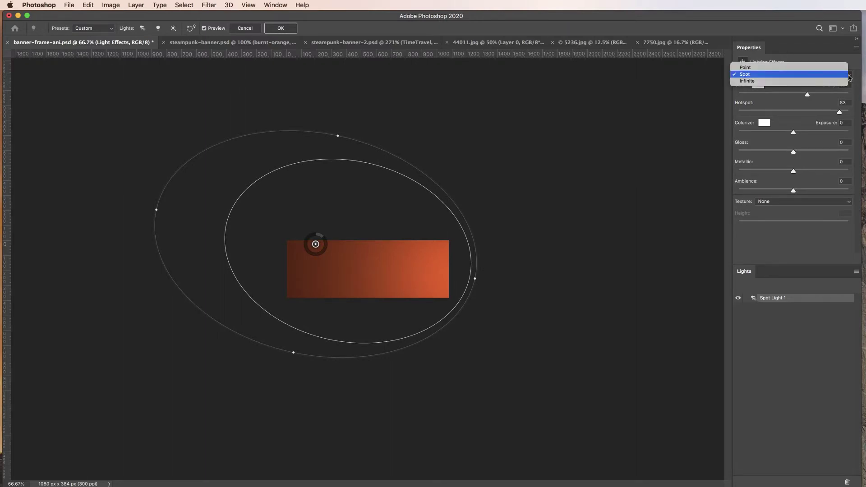
click(848, 74)
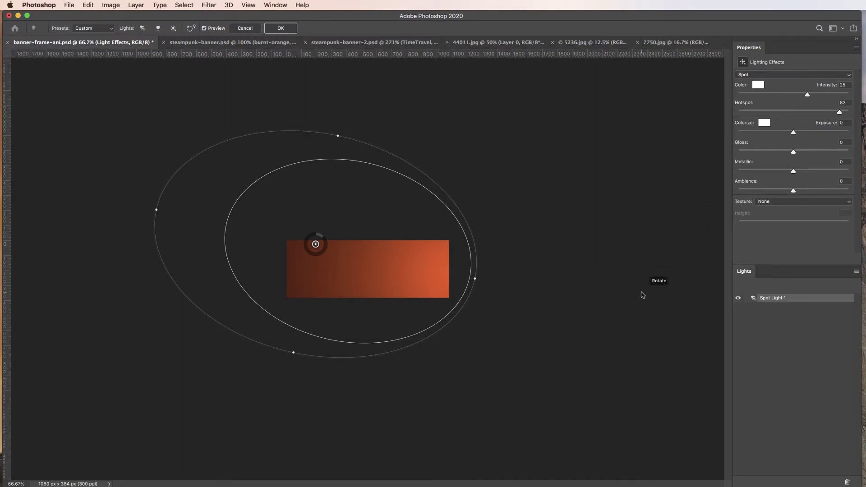
- Narrow the spot light's hotspot to 65, fine-tune the light's extent and position, and apply the lighting to the background
drag(474, 280, 472, 277)
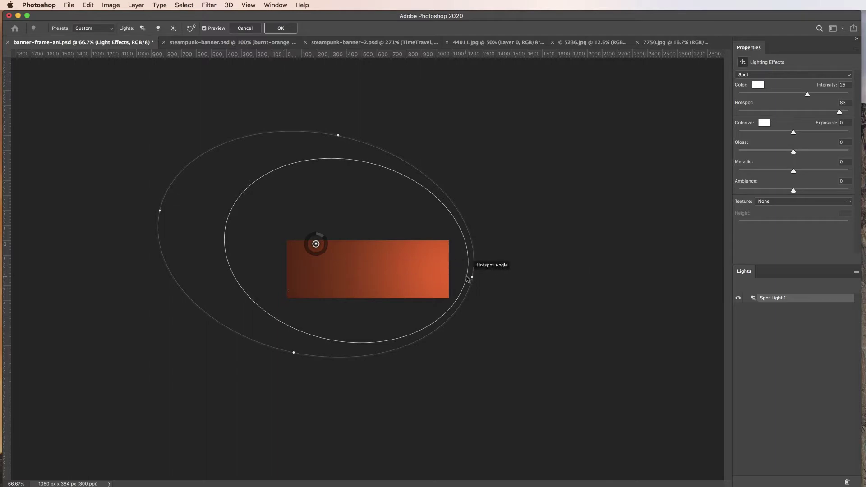
drag(468, 278, 457, 281)
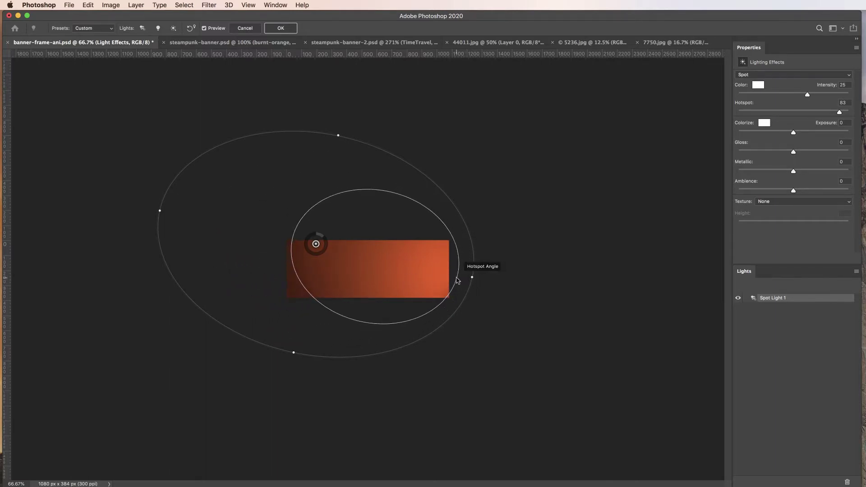
drag(315, 244, 264, 227)
drag(411, 261, 415, 268)
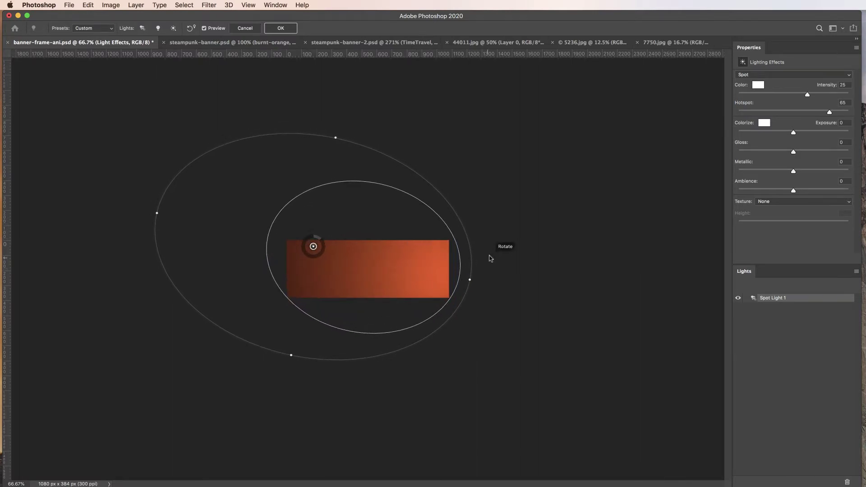
click(281, 28)
click(458, 318)
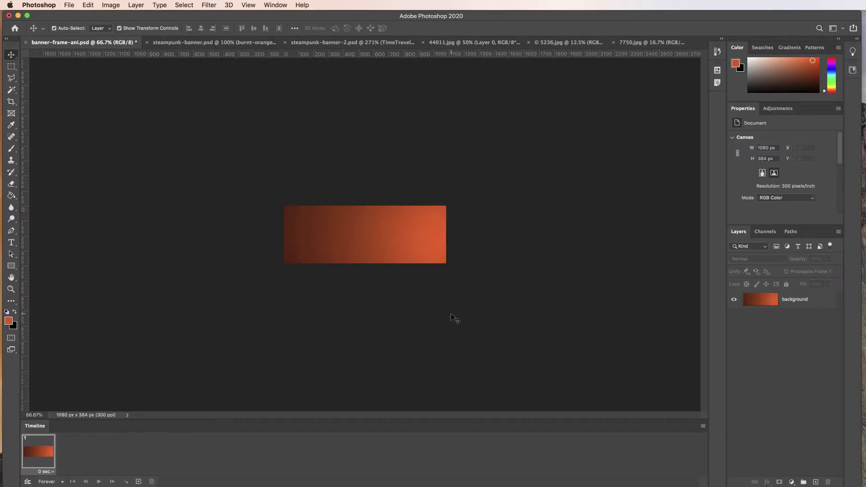
- Switch to steampunk-banner.psd and bring up the Finder window showing the art folder
super+click(369, 239)
super+click(369, 240)
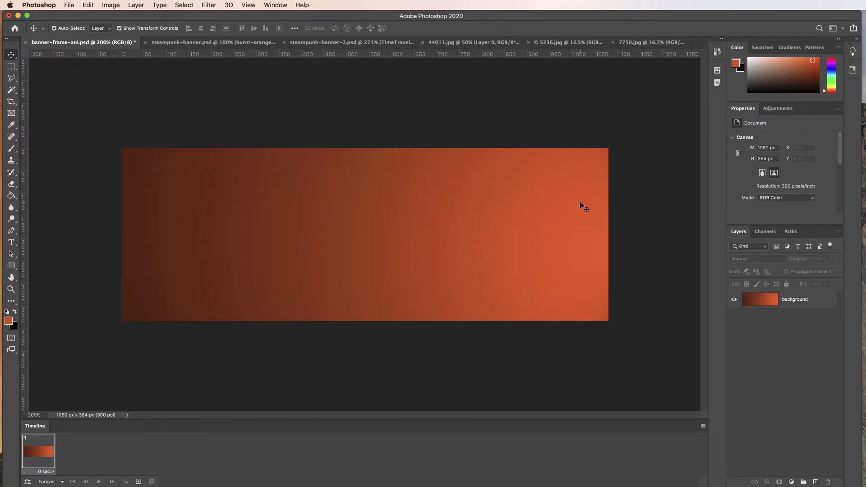
key(w)
click(198, 44)
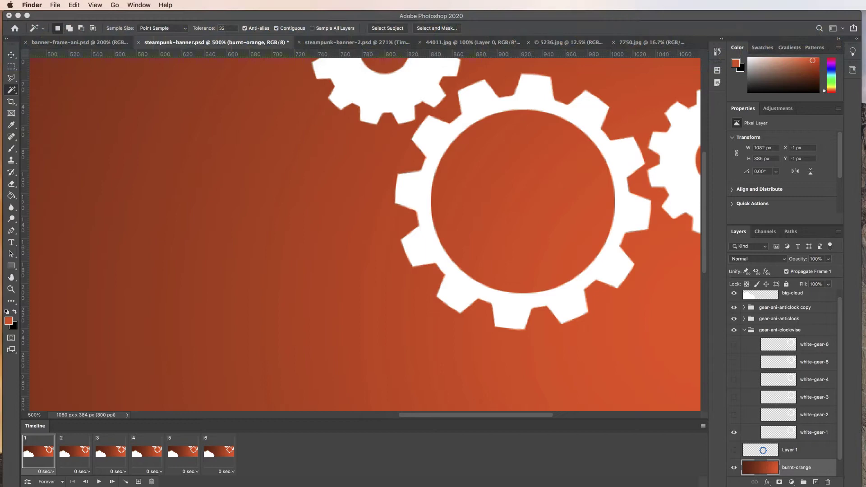
drag(601, 486, 589, 157)
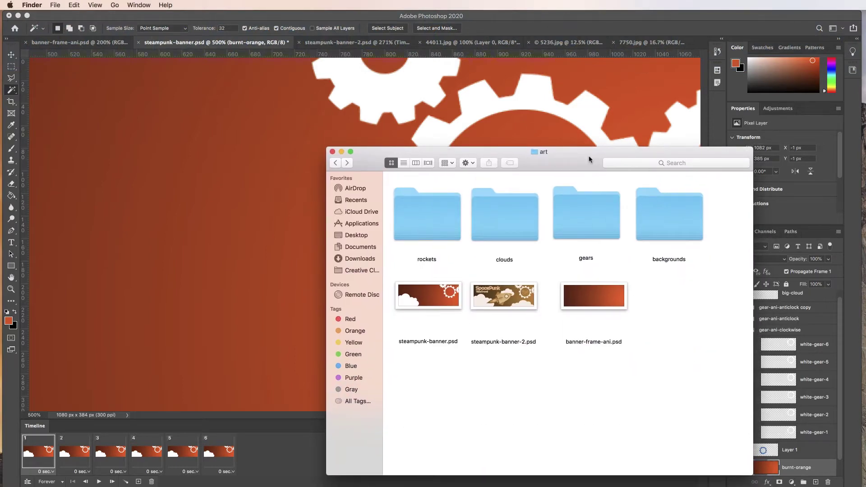
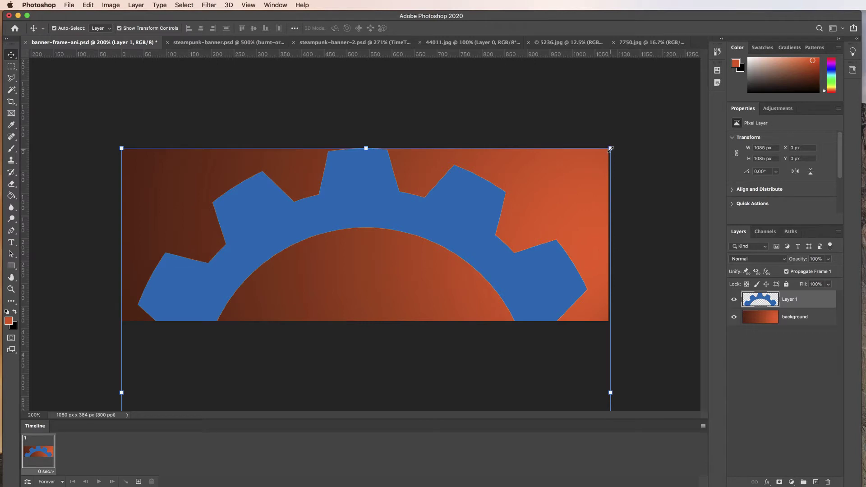
drag(611, 148, 344, 323)
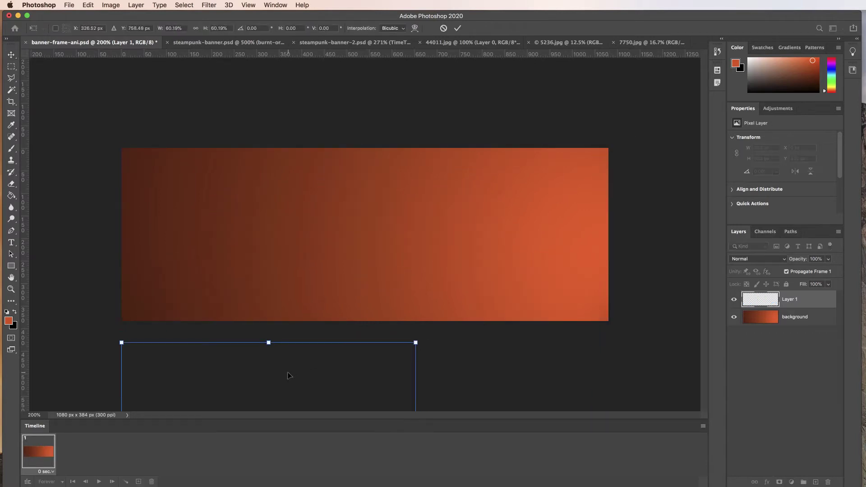
drag(289, 376, 418, 200)
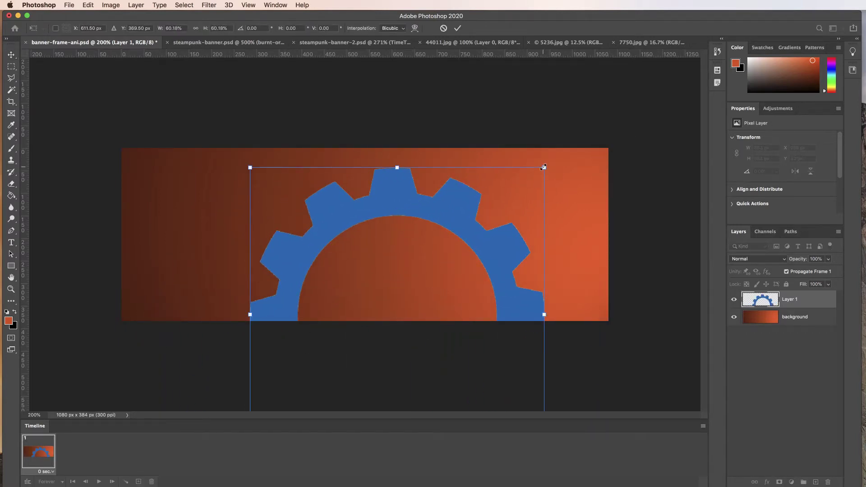
drag(543, 167, 393, 317)
drag(337, 353, 509, 203)
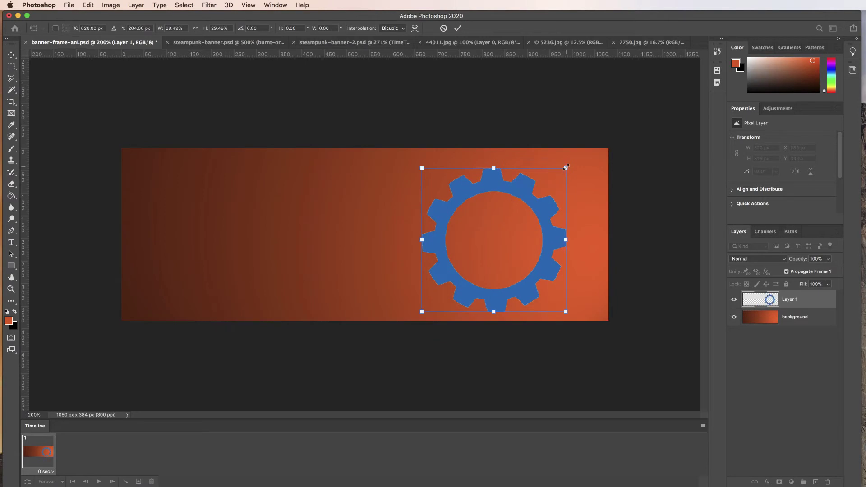
drag(567, 167, 540, 181)
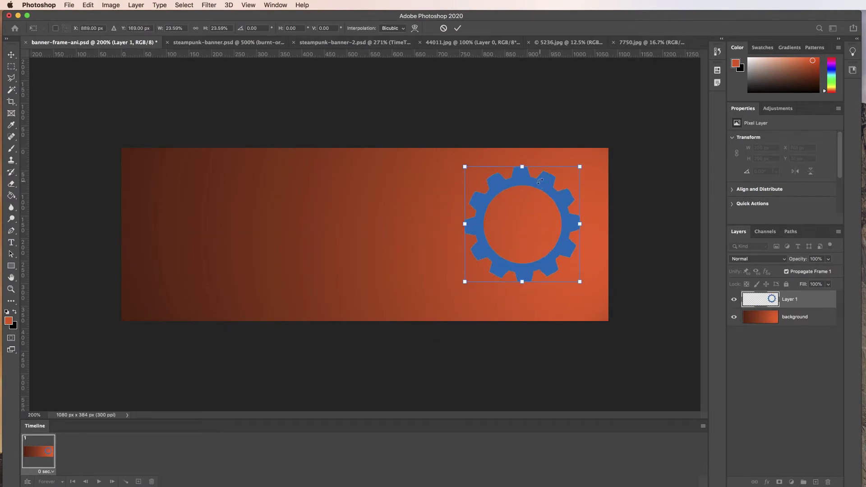
click(196, 43)
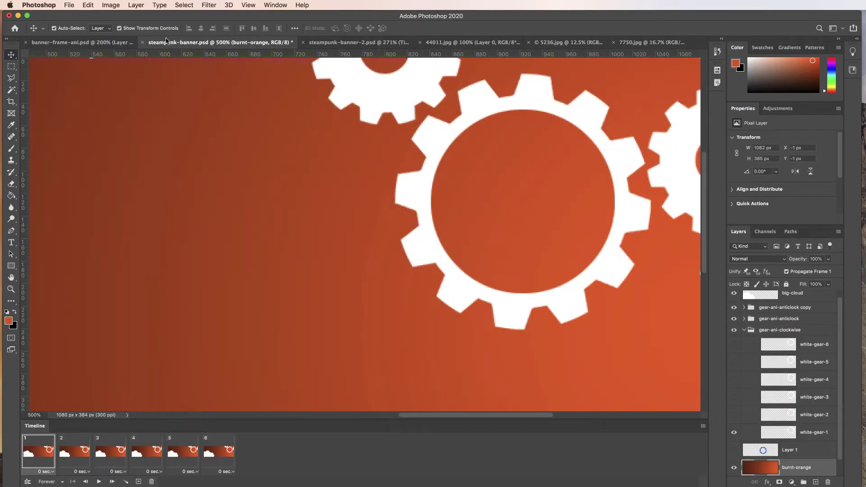
click(113, 44)
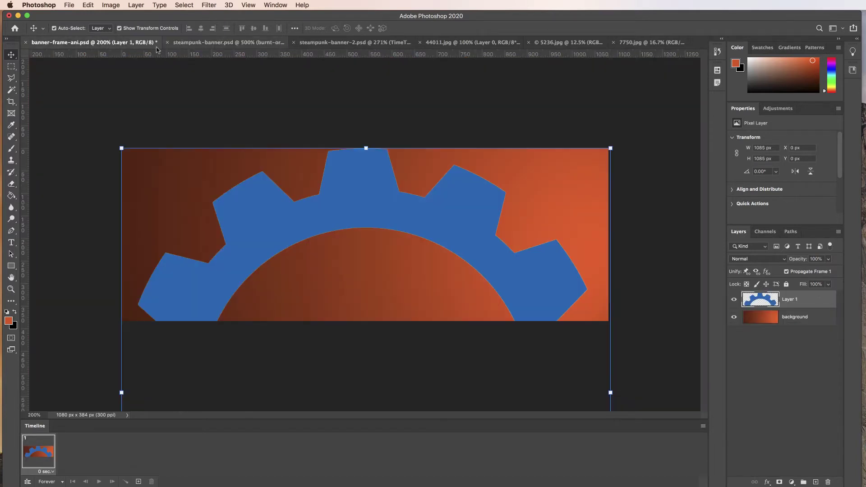
- Scale the blue gear to about 248 × 248 px, place it on the banner's right side at about X 767, Y 35 px, and deselect it
drag(610, 148, 359, 302)
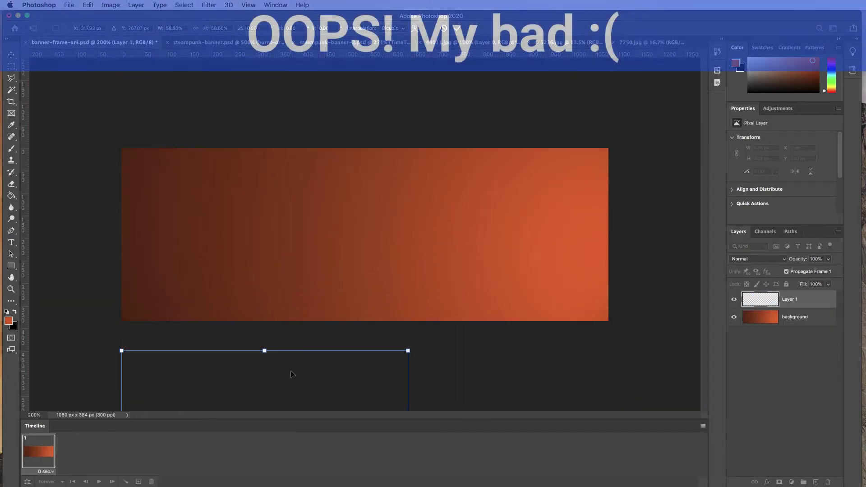
drag(291, 374, 463, 174)
drag(580, 150, 423, 259)
drag(404, 297, 516, 178)
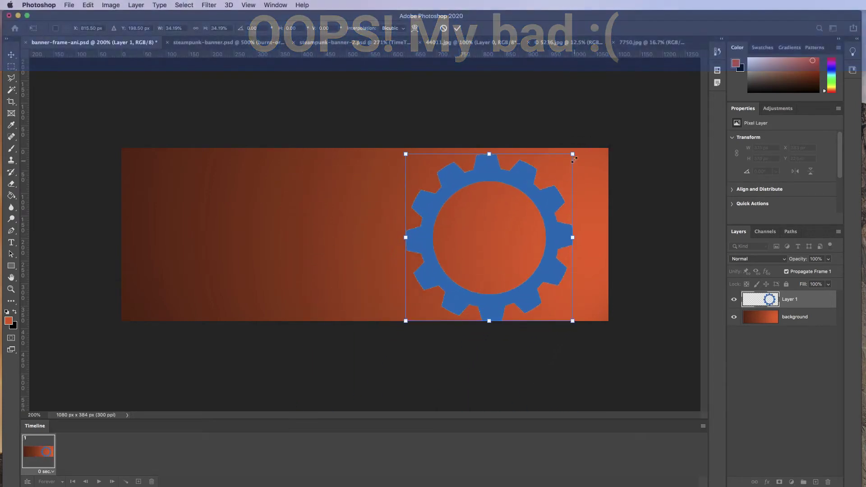
drag(573, 156, 546, 182)
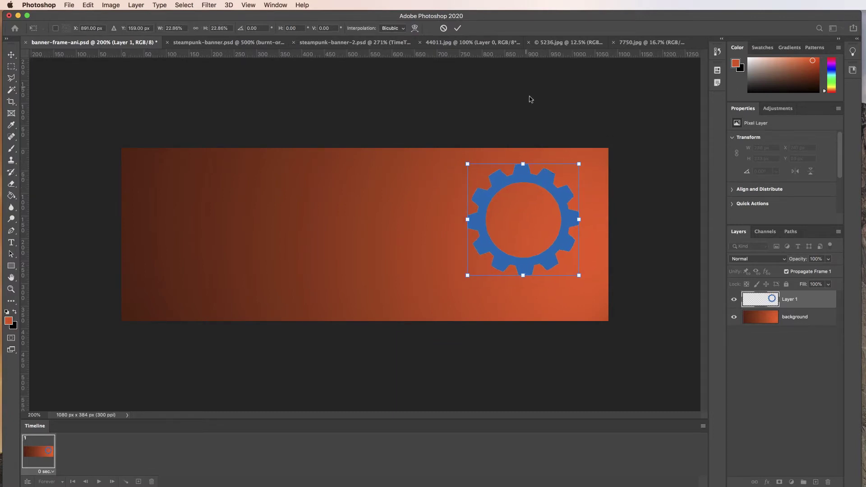
click(457, 28)
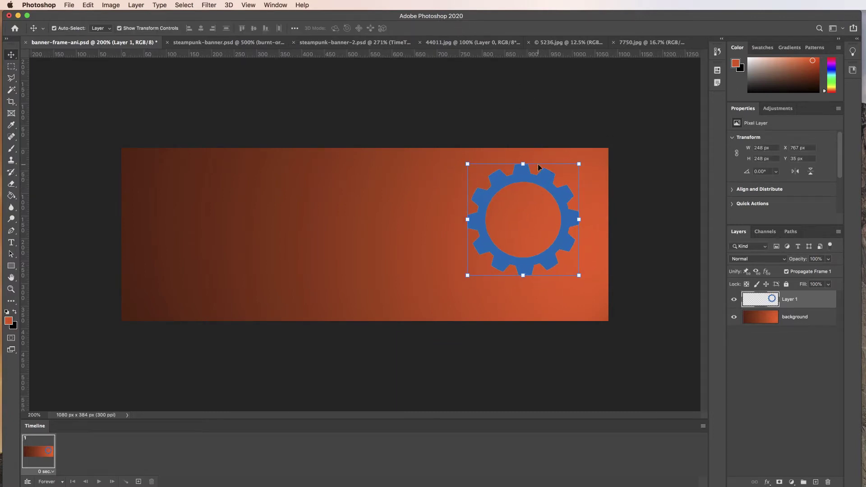
click(591, 127)
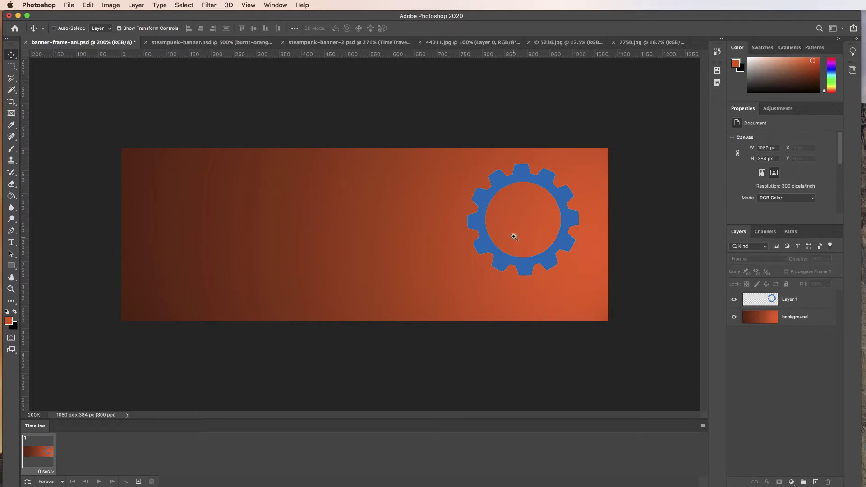
- Examine the blue gear's edges up close for a halo against the orange background
click(514, 237)
click(539, 211)
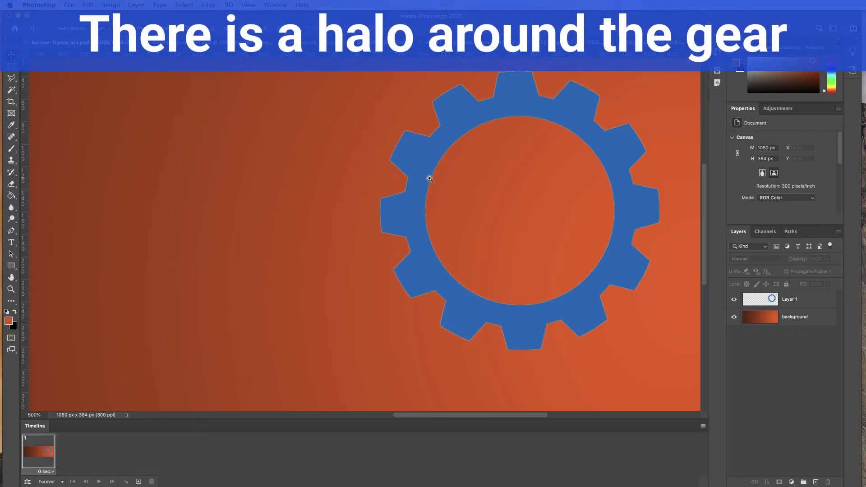
click(419, 168)
click(418, 168)
click(420, 170)
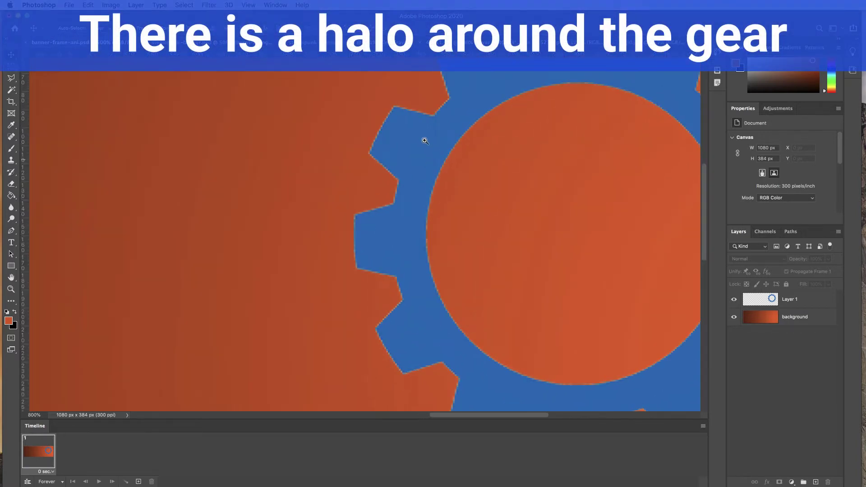
alt+click(394, 227)
alt+click(395, 225)
alt+click(395, 225)
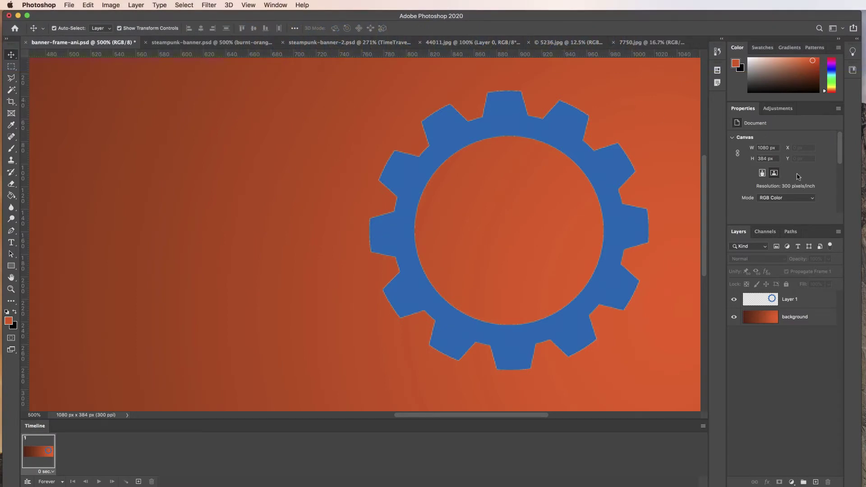
- Rename the blue gear's layer as gear-01
double_click(789, 300)
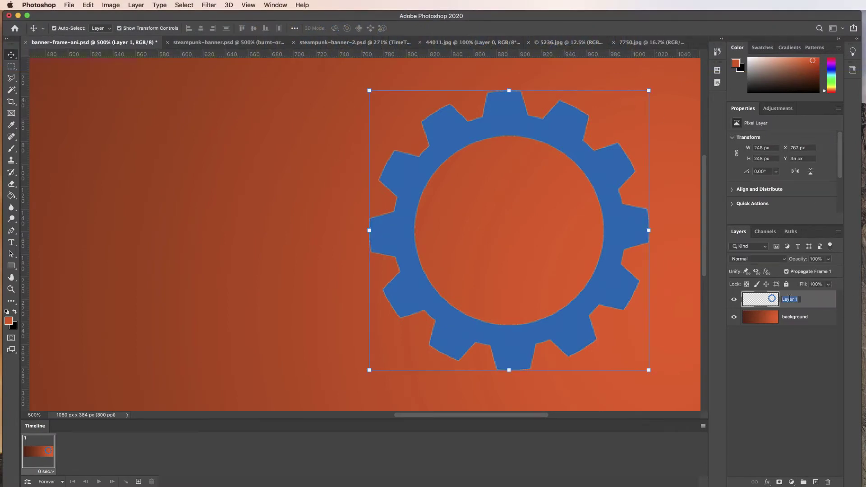
text(gear-01)
key(Return)
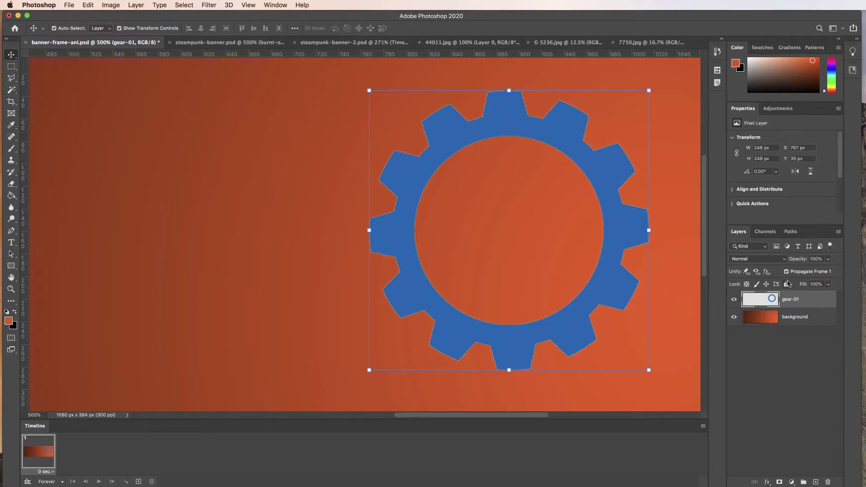
- Load the gear-01 layer's outline as a selection and contract it by 1 pixel
key(super)
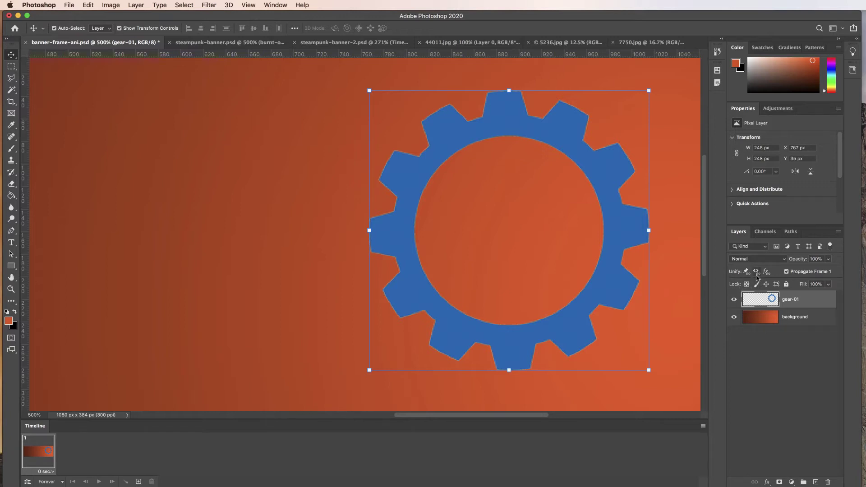
super+click(771, 300)
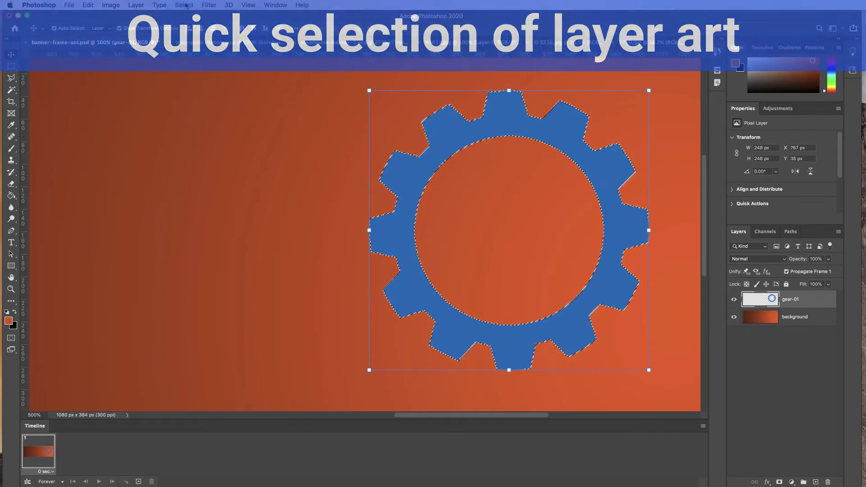
click(184, 5)
mouse_move(195, 138)
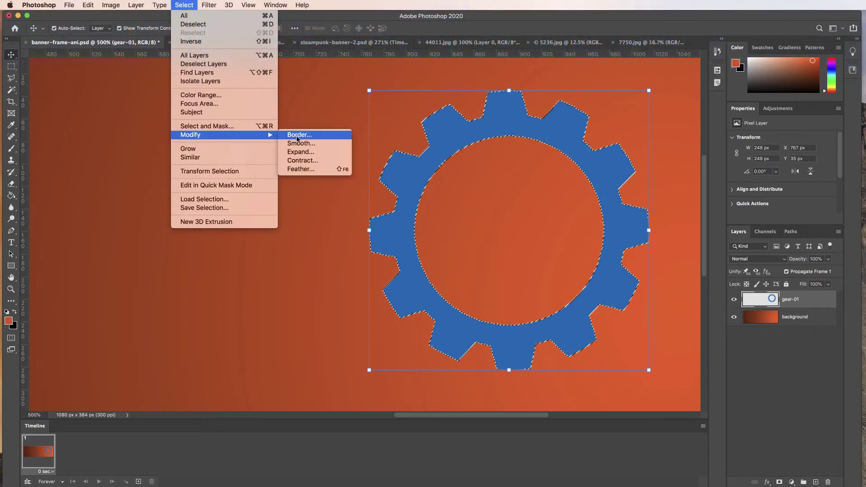
click(302, 161)
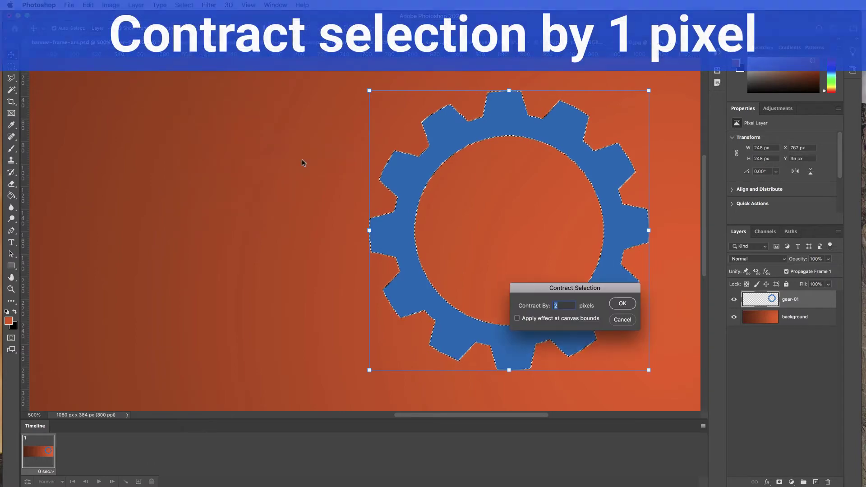
text(1)
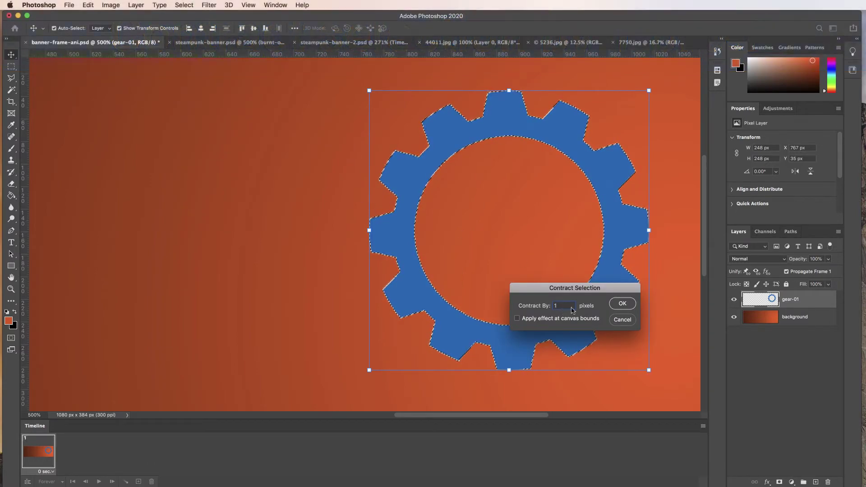
click(626, 305)
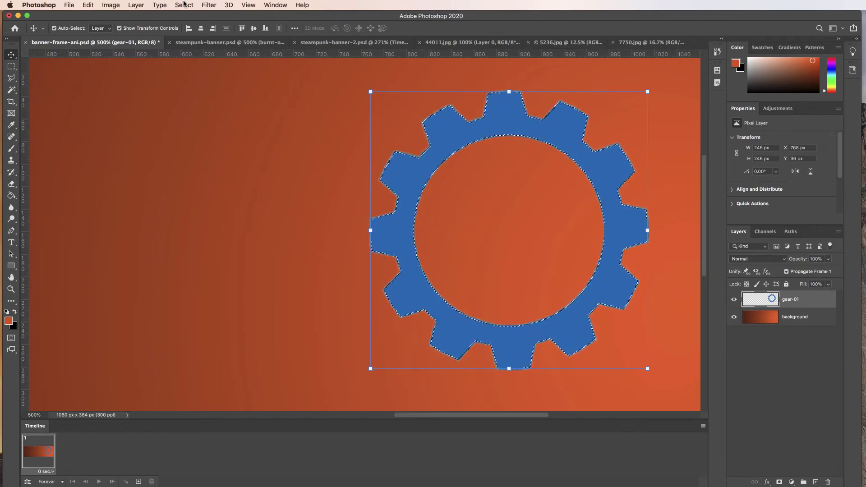
- Invert the contracted selection, delete the fringe around the gear's edges, and deselect
click(185, 5)
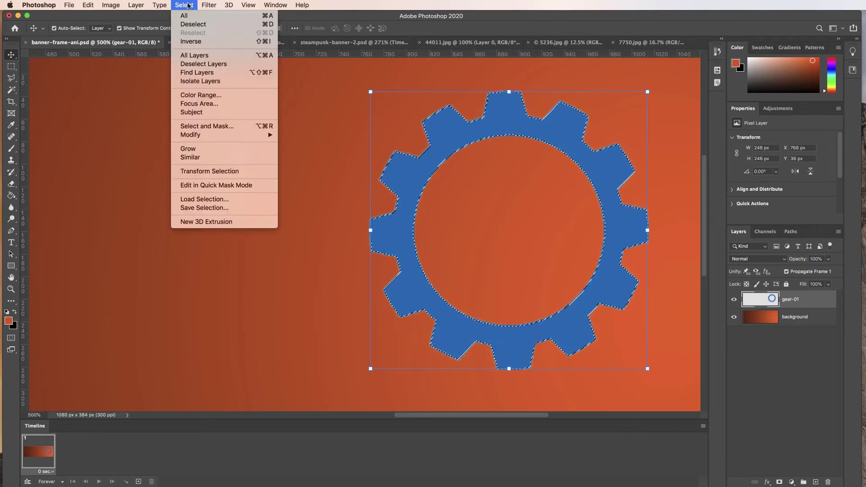
click(189, 41)
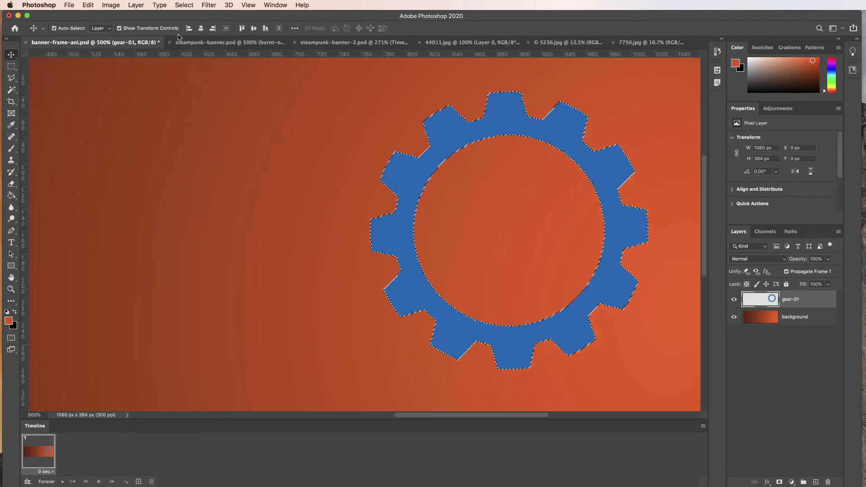
key(super+d)
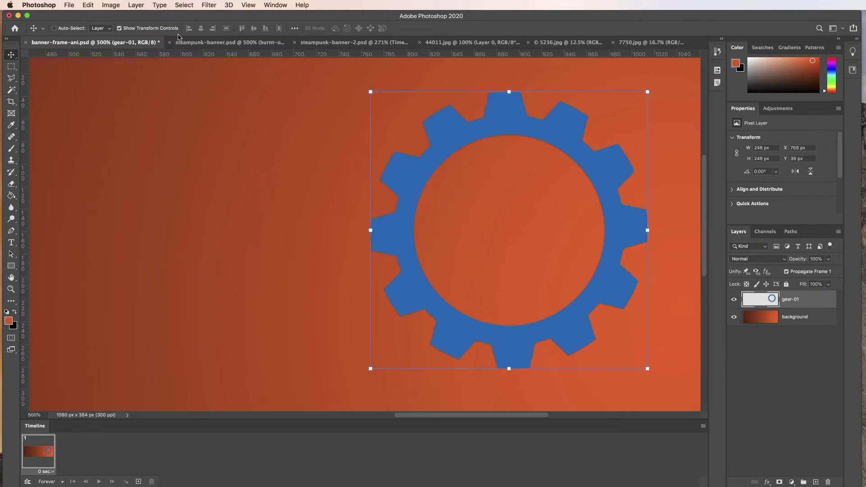
- Load the trimmed gear's outline as a selection and add an empty layer above gear-01
super+click(214, 139)
click(508, 106)
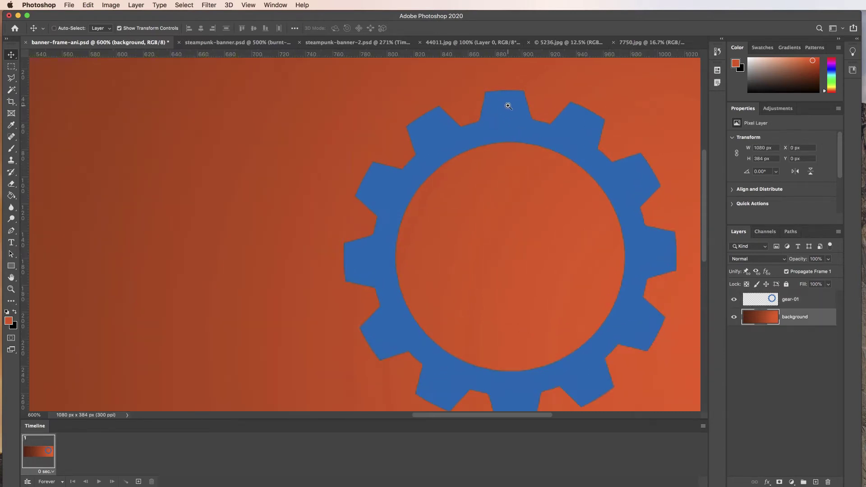
click(513, 112)
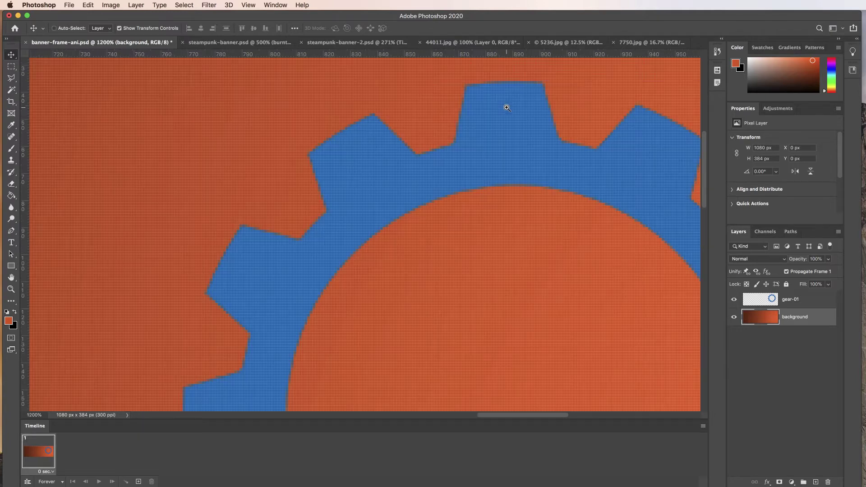
click(502, 91)
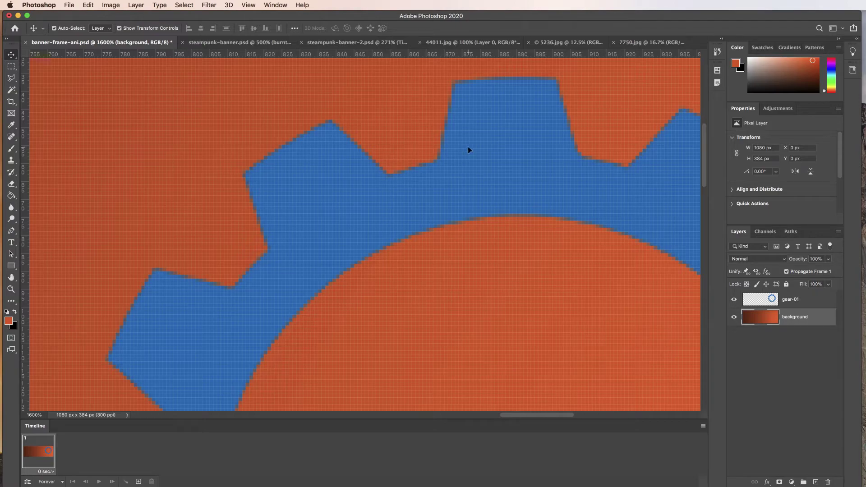
scroll(467, 147, down, 5)
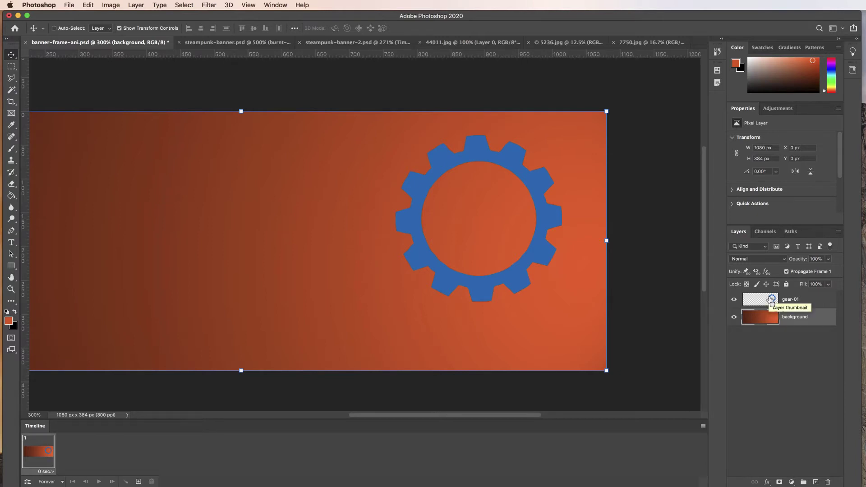
super+click(771, 300)
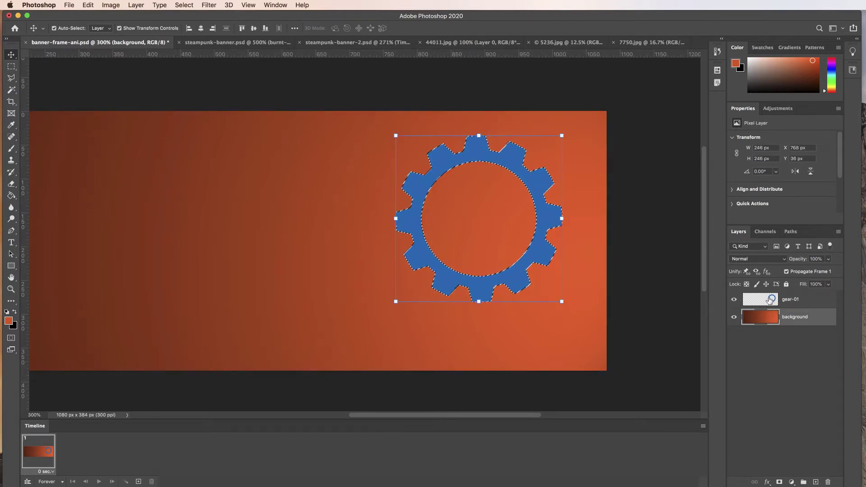
click(815, 482)
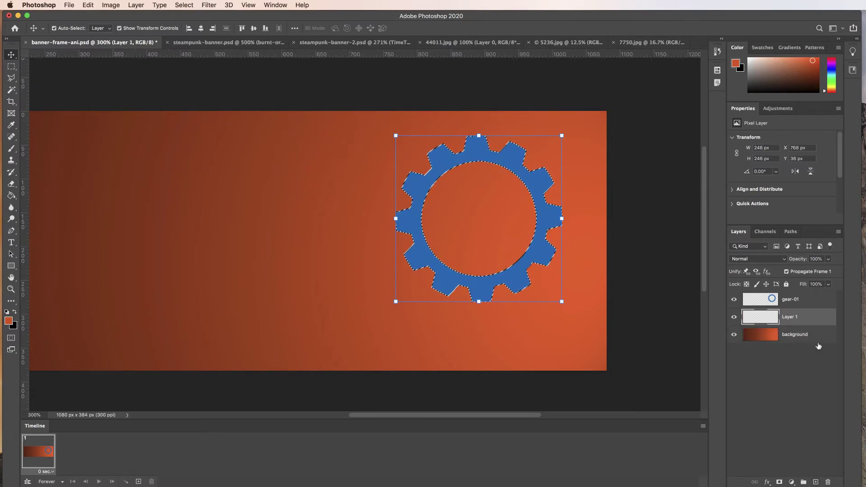
drag(794, 317, 788, 297)
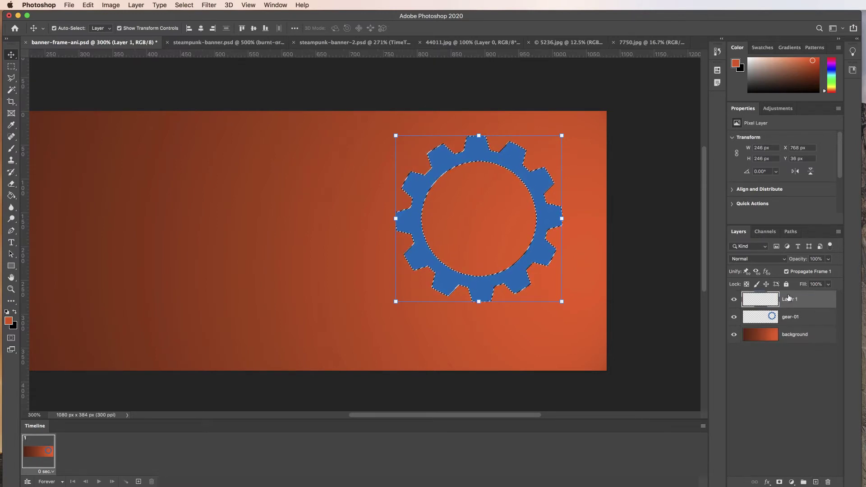
- Hide the gear-01 layer, fill the gear selection on the new layer with a white foreground color at 100% opacity, and deselect
click(734, 318)
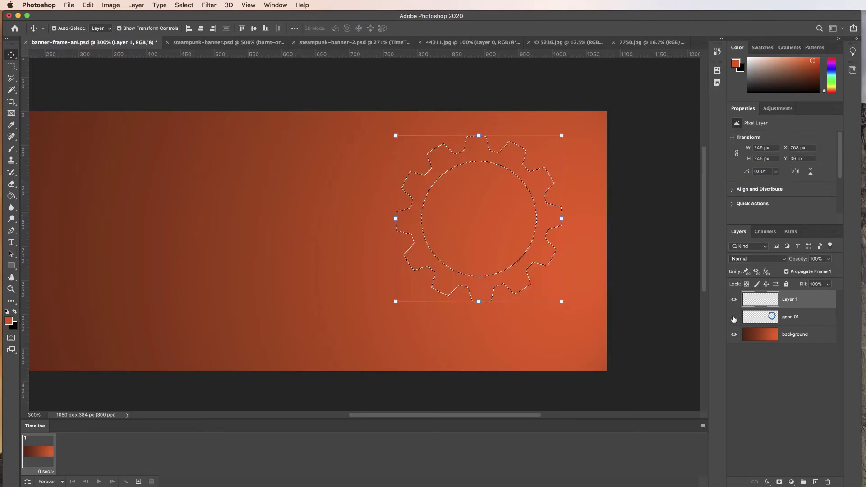
key(d)
click(15, 312)
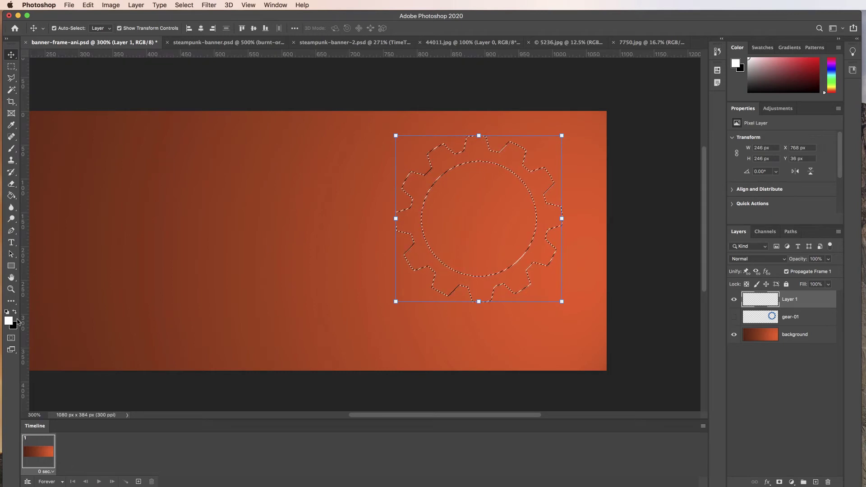
click(88, 5)
click(95, 149)
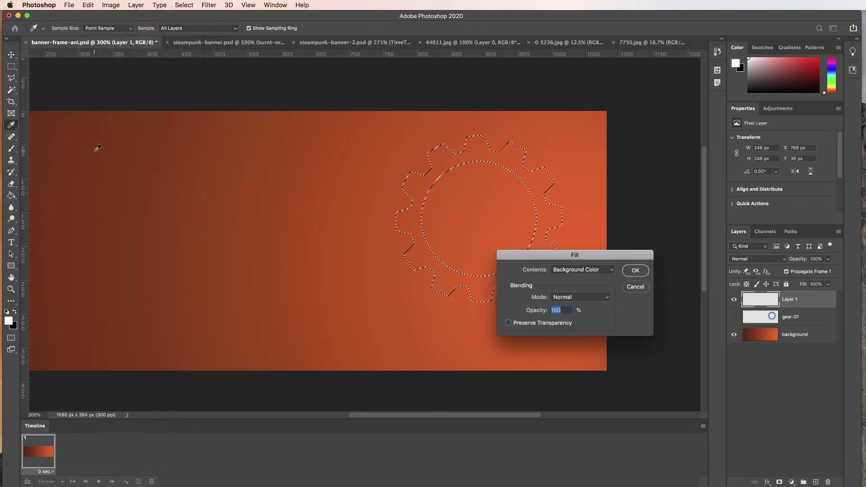
click(601, 271)
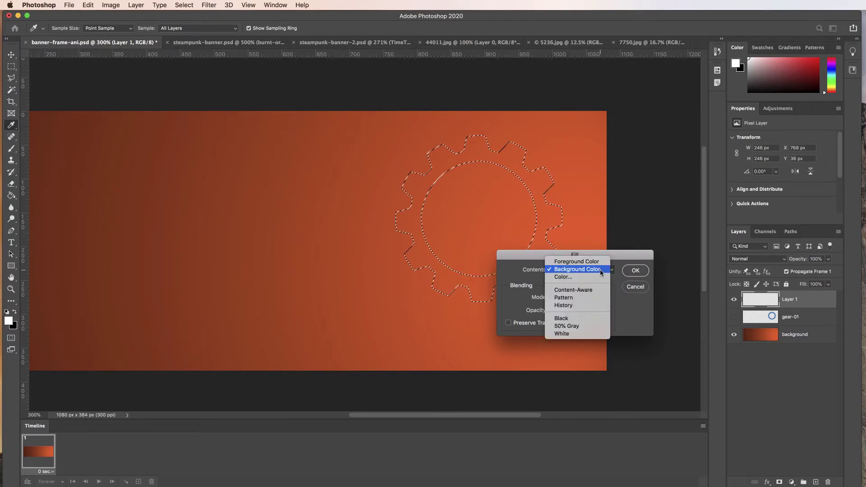
click(600, 261)
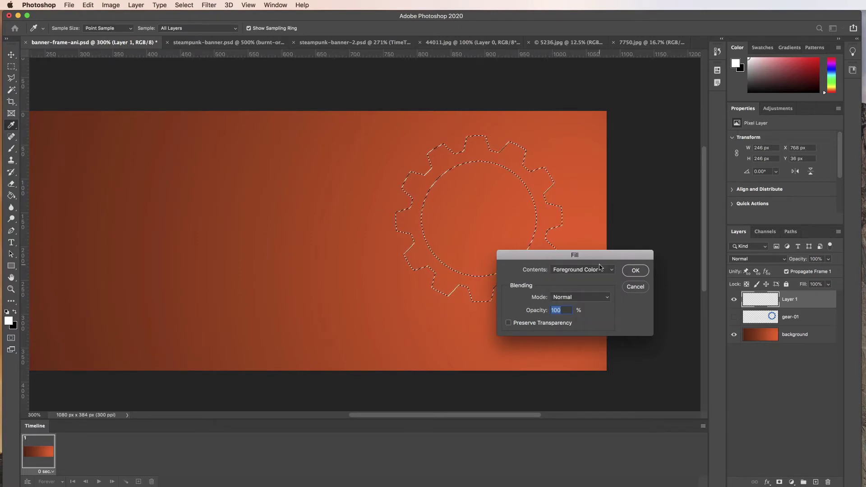
click(635, 270)
key(v)
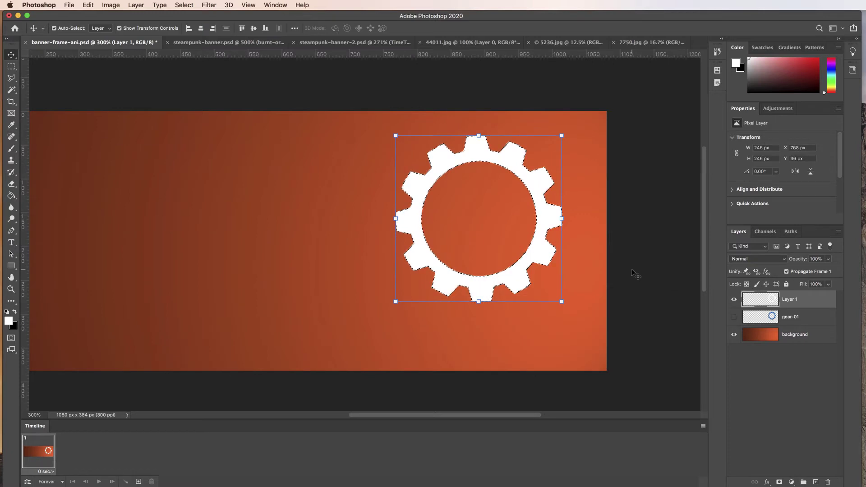
key(super+d)
click(635, 269)
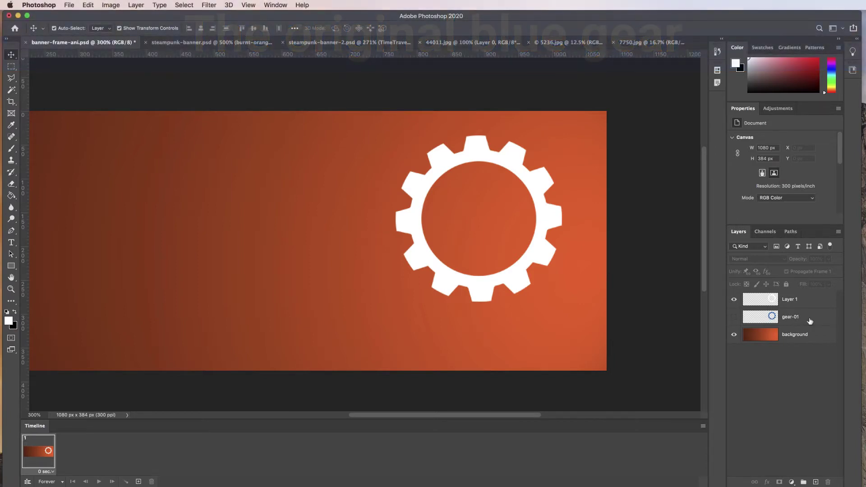
- Rename the white gear's layer as gear-01 and the hidden blue gear's layer as original-gear
double_click(790, 300)
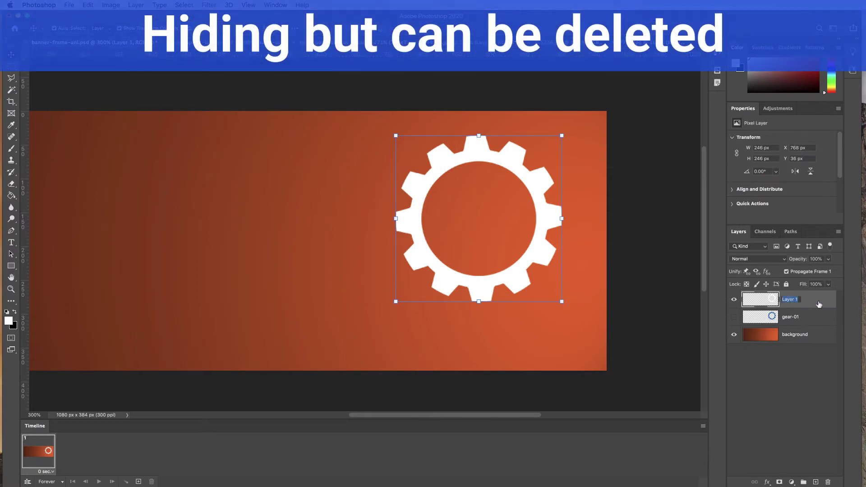
text(gear-01)
key(Return)
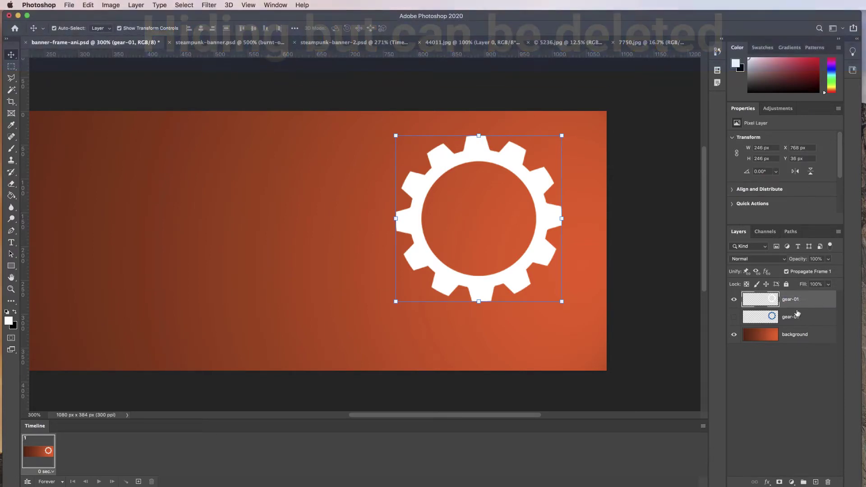
double_click(790, 317)
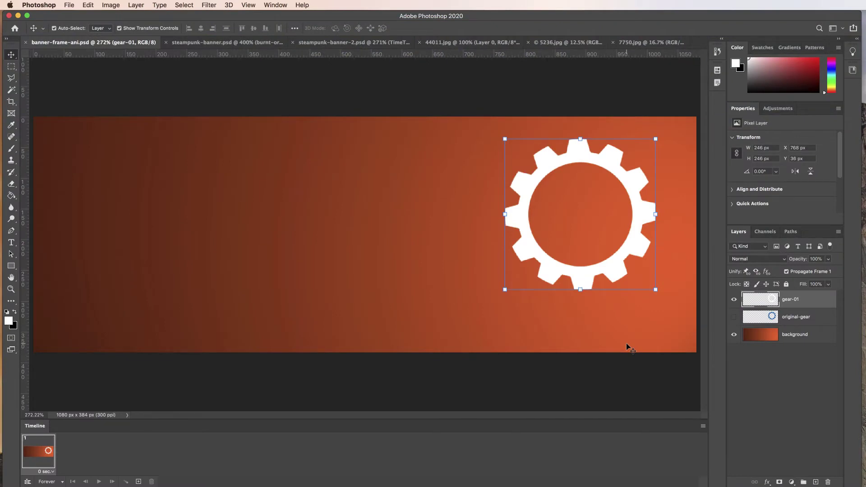
- Resize the white gear on the gear-01 layer to 245 × 245 px
click(597, 238)
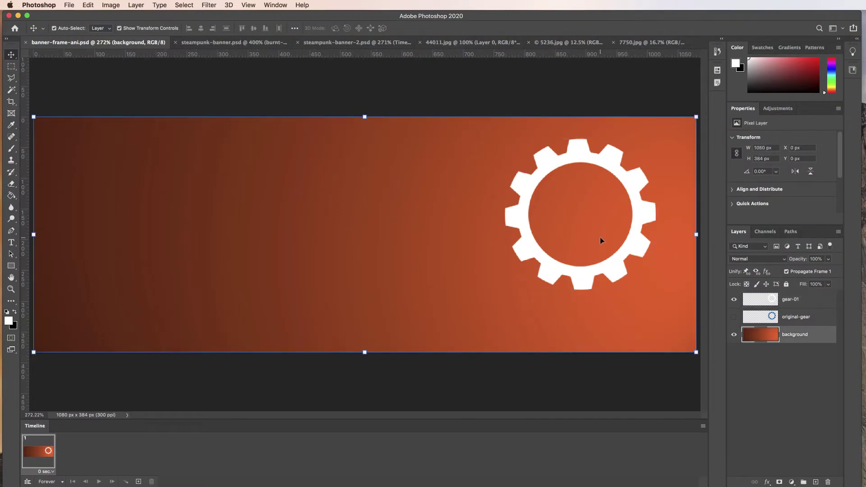
click(588, 210)
click(589, 210)
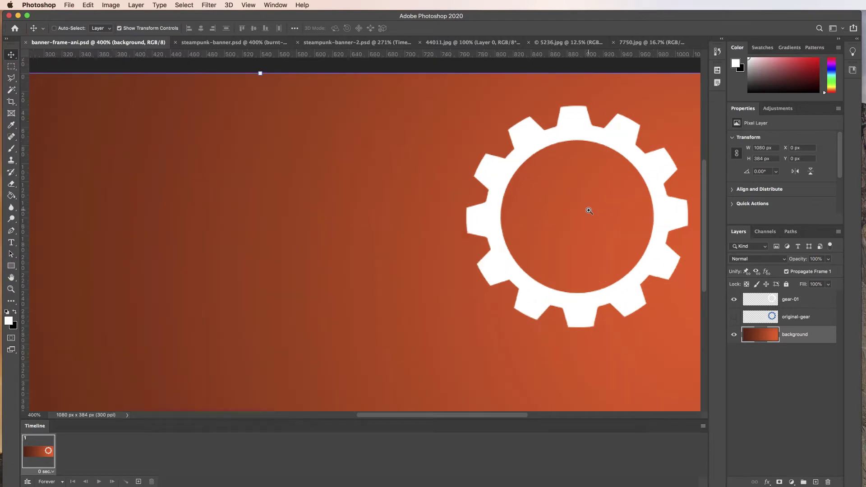
click(588, 211)
drag(610, 207, 556, 216)
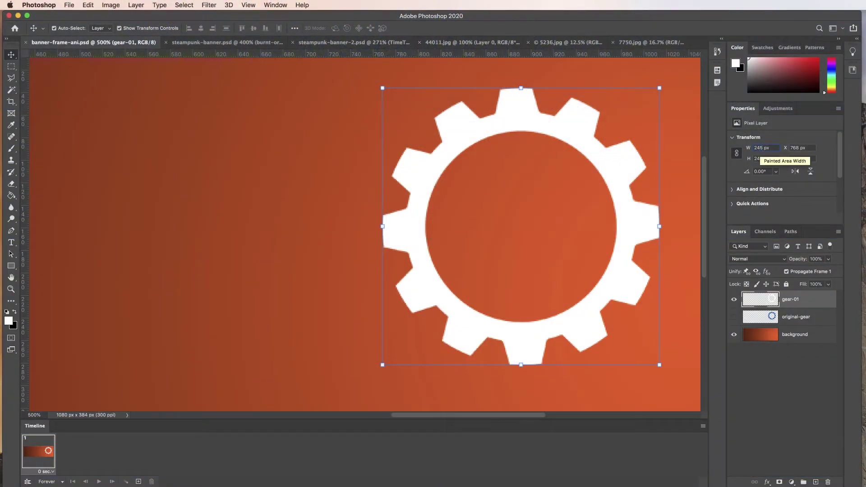
key(Return)
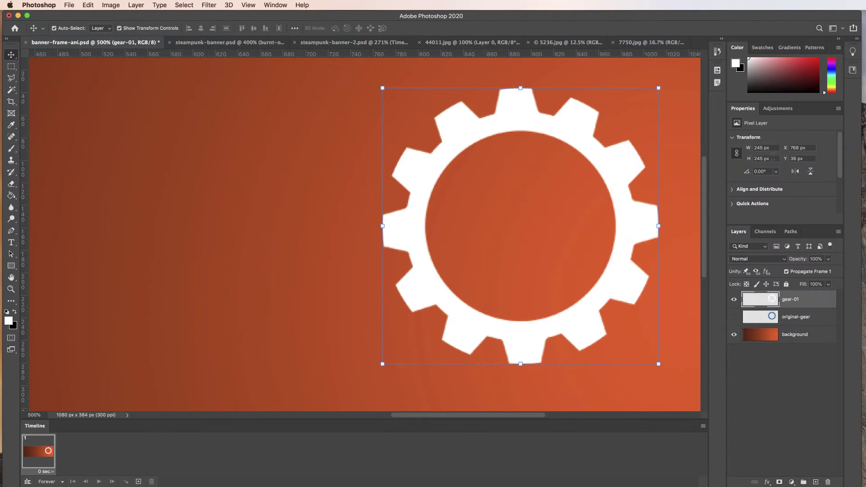
- Place a vertical guide through the white gear's center and rotate the gear to align a tooth's edge with it
click(675, 130)
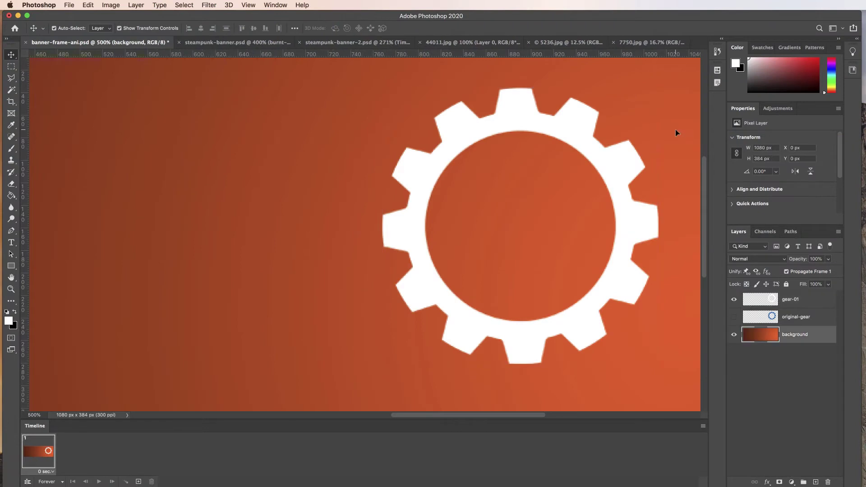
click(519, 125)
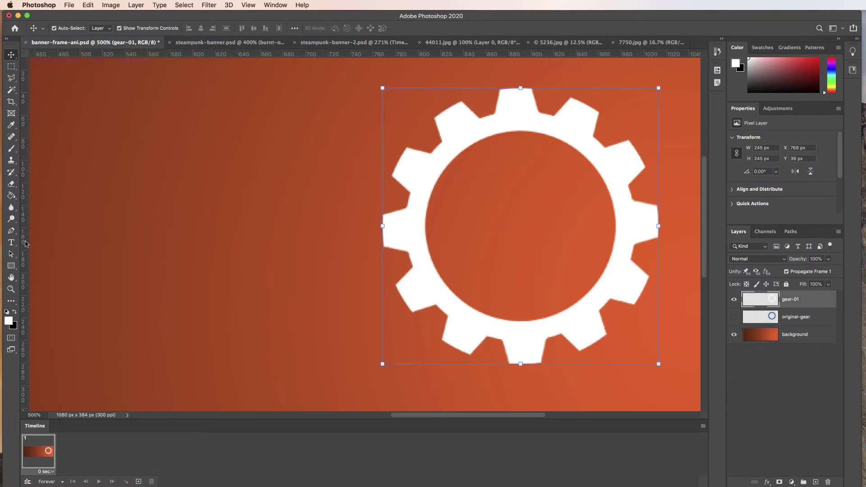
drag(26, 244, 520, 223)
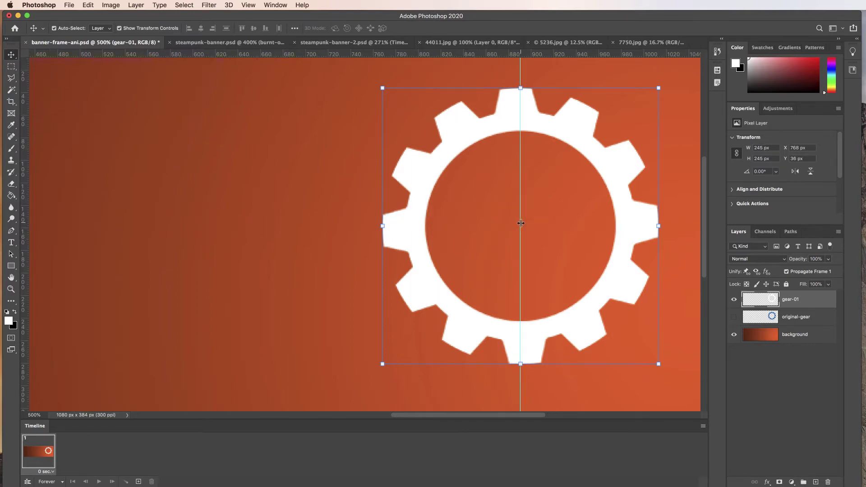
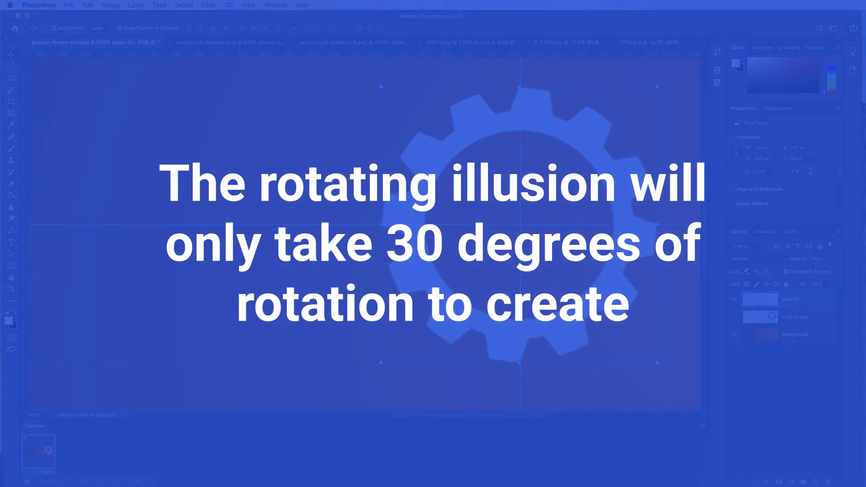
drag(662, 80, 400, 123)
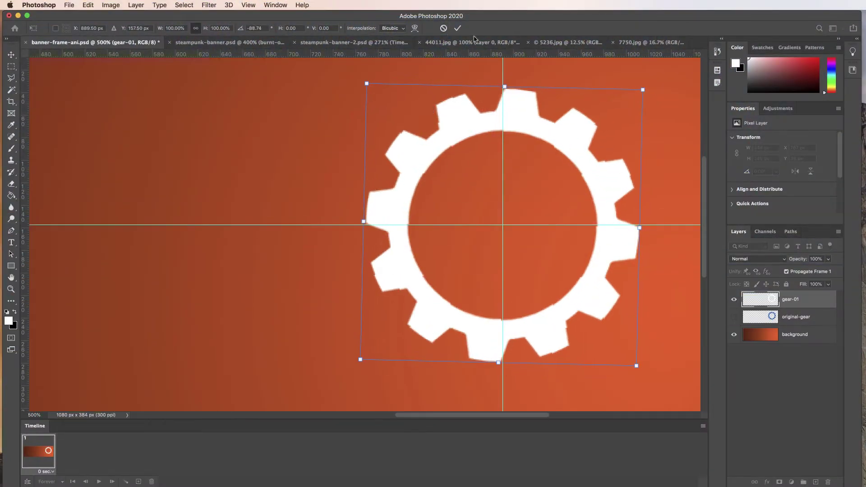
click(456, 29)
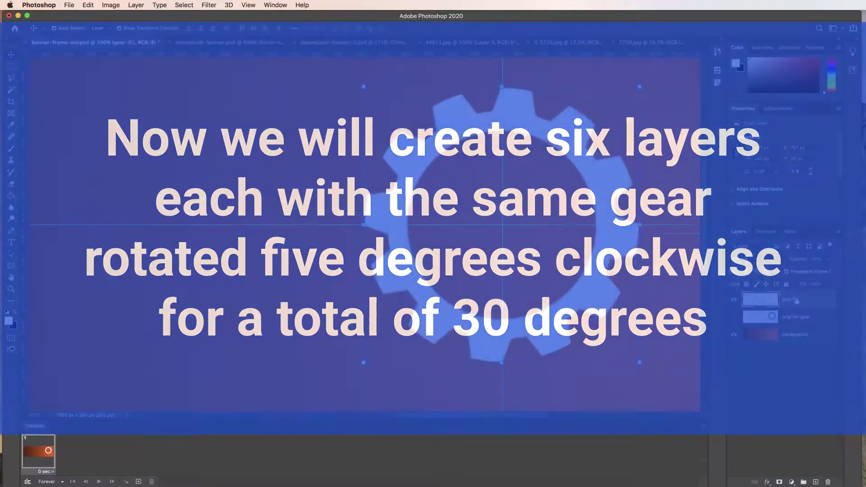
- Duplicate the gear-01 layer as gear-02 and rotate the copy by 5°
drag(811, 306, 816, 482)
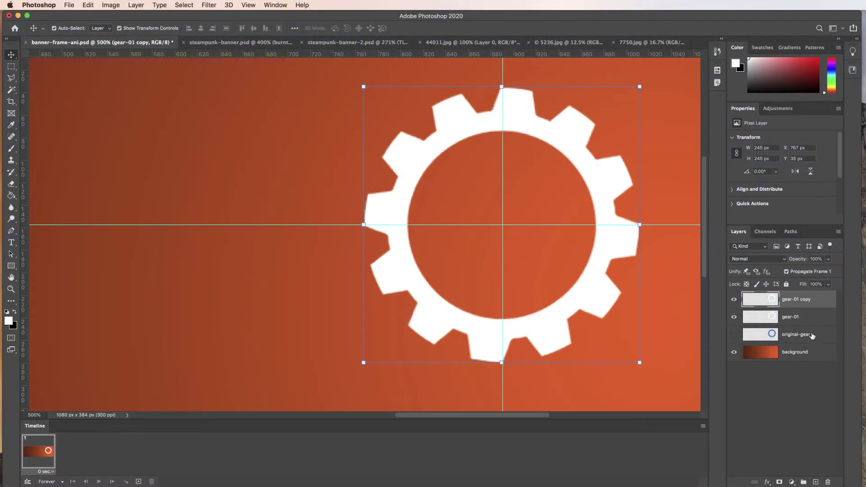
double_click(798, 300)
drag(797, 300, 815, 300)
text(2)
key(Return)
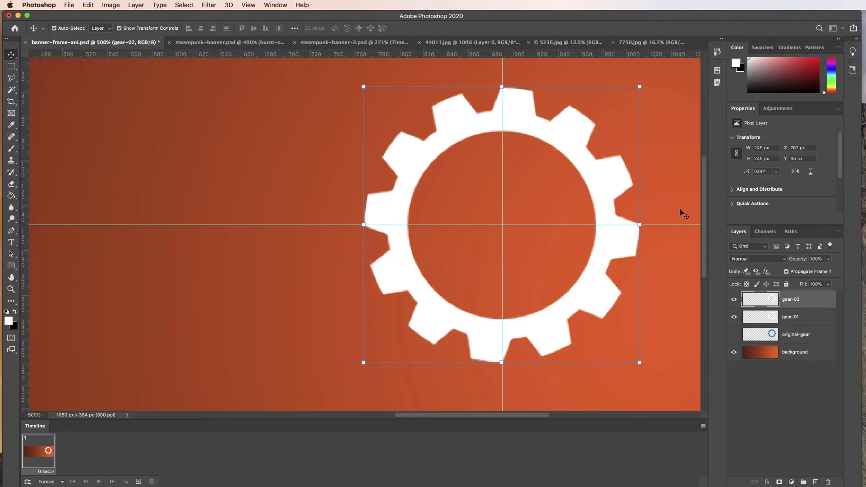
click(763, 173)
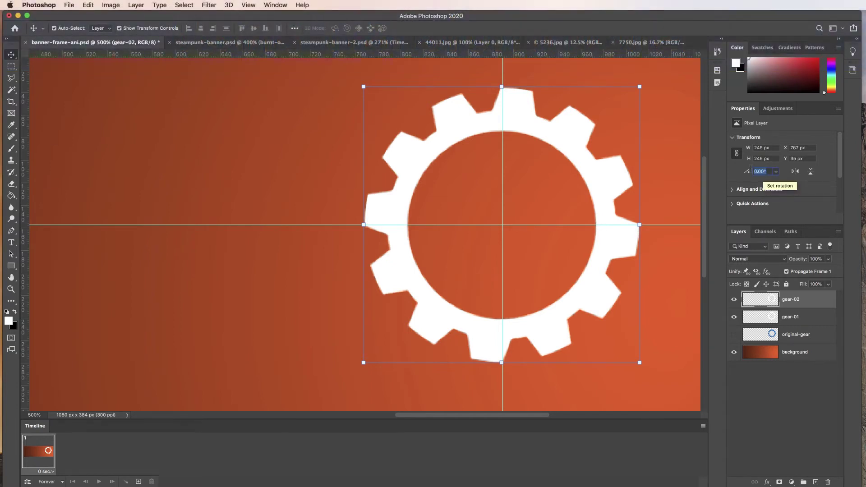
text(5)
key(Return)
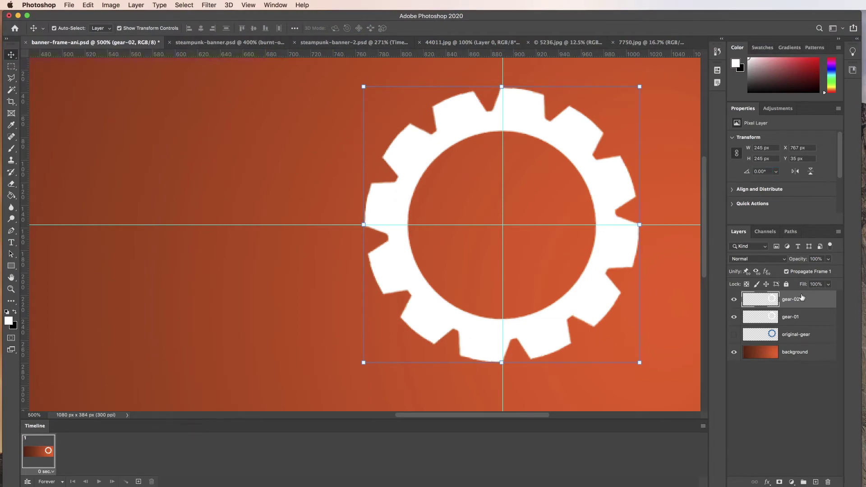
- Duplicate the gear-02 layer as gear-03 and rotate the copy by 5°
drag(790, 299, 816, 482)
double_click(799, 299)
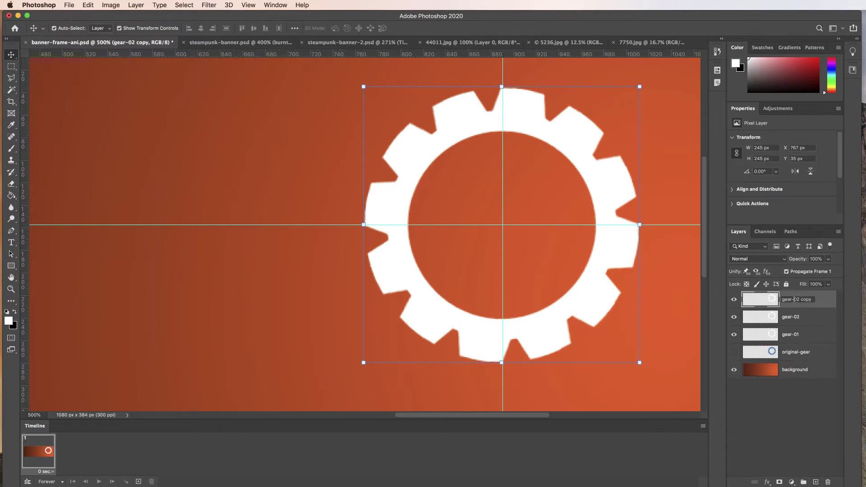
drag(797, 299, 812, 299)
text(3)
key(Return)
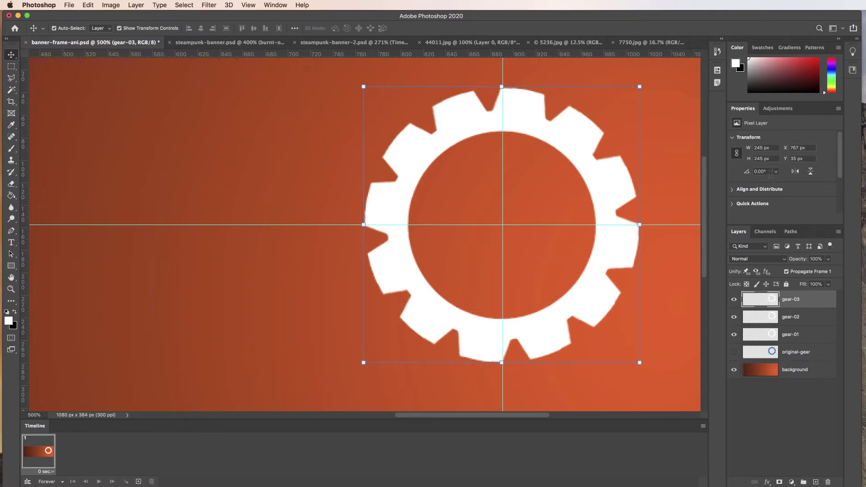
click(769, 172)
text(5)
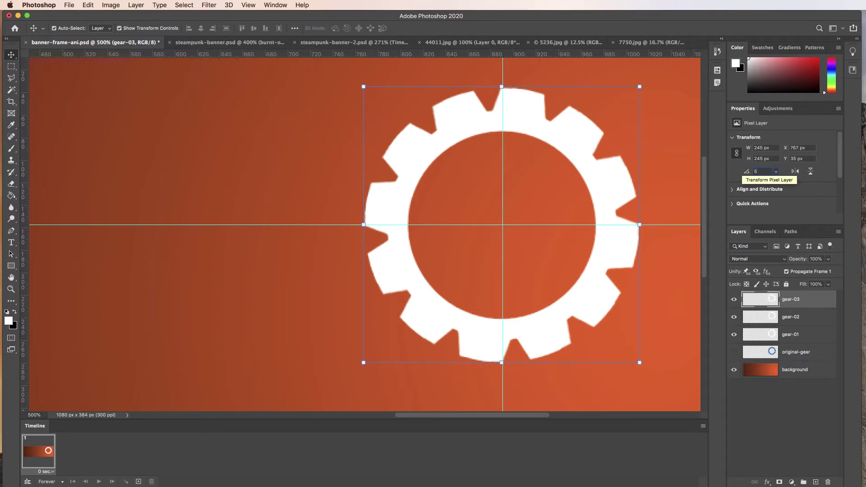
key(Return)
- Duplicate the gear-03 layer as gear-04 and rotate the copy by 5°
drag(792, 301, 815, 481)
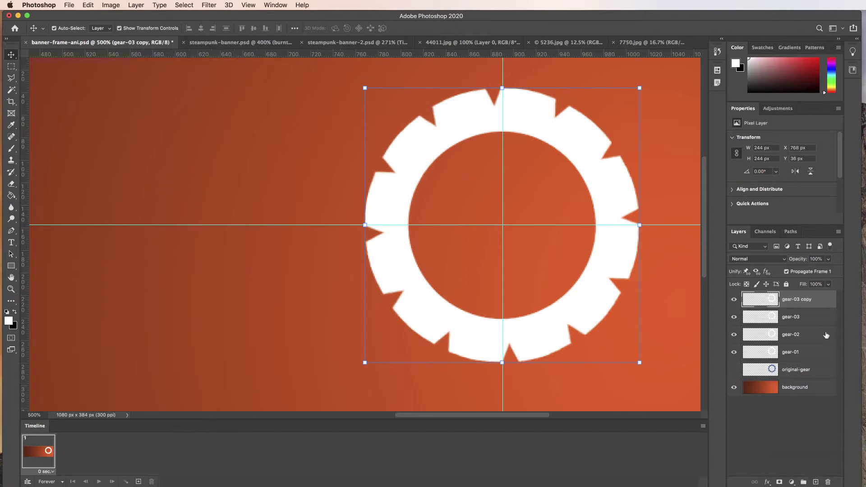
double_click(797, 299)
drag(797, 300, 814, 300)
text(4)
key(Return)
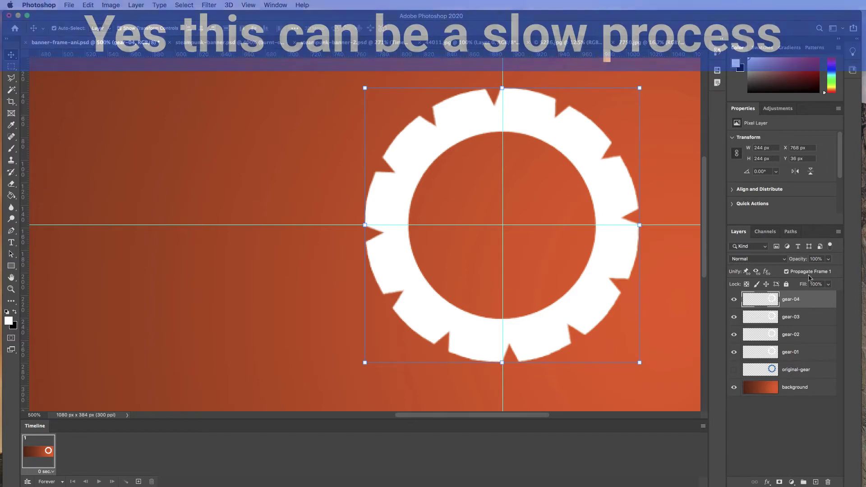
click(768, 171)
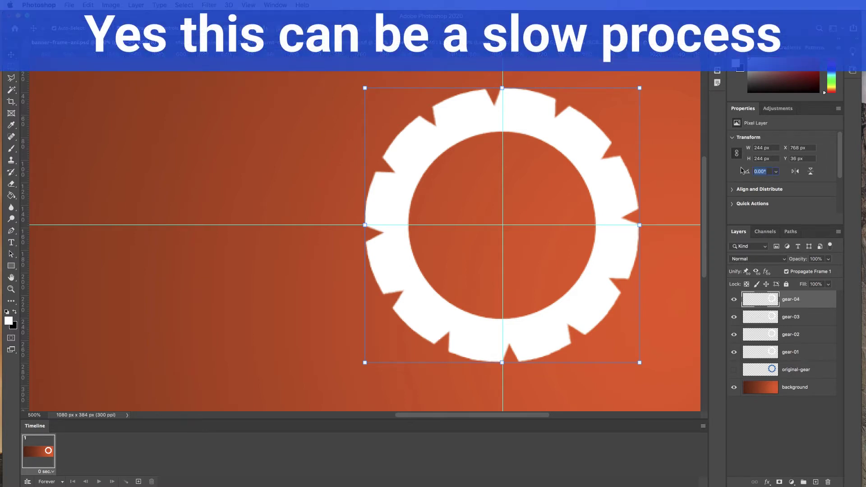
text(5)
key(Return)
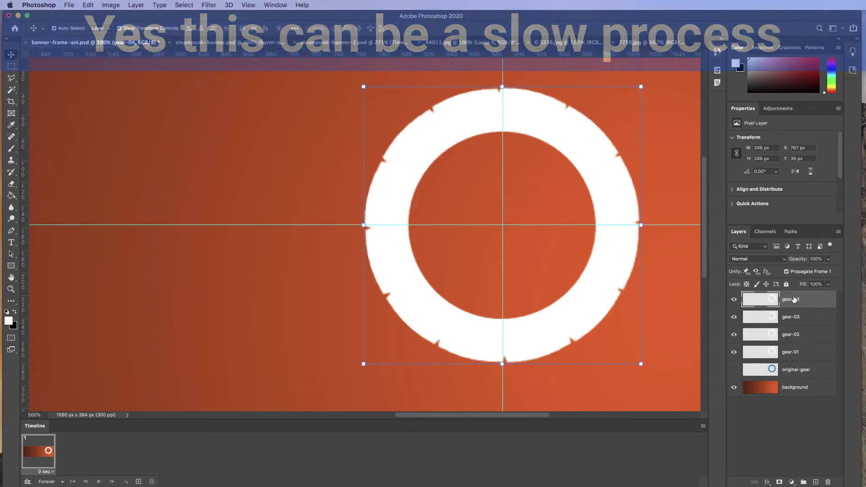
- Duplicate the gear-04 layer as gear-05 and rotate the copy by 5°
drag(791, 300, 816, 482)
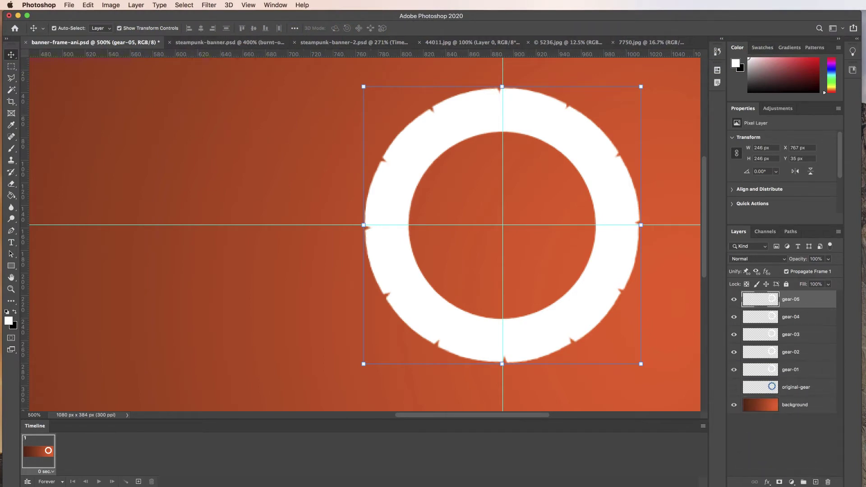
click(747, 172)
text(5)
key(Return)
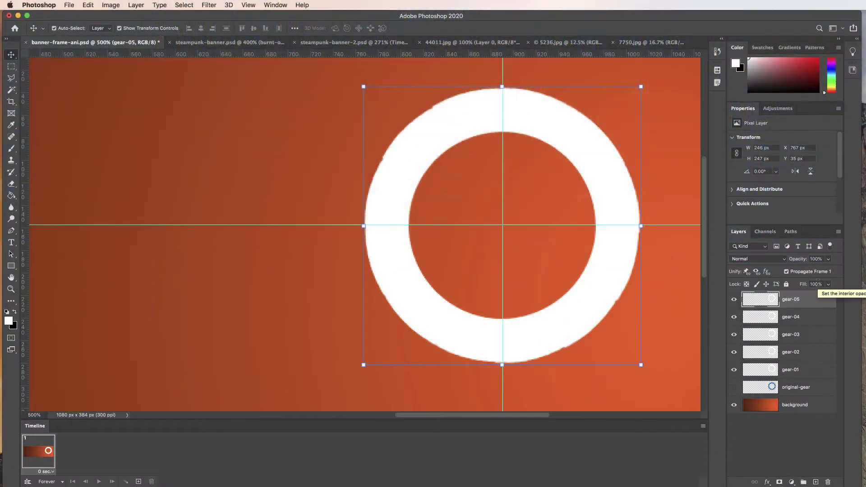
- Lower the layer opacity of gear-02 to 72%, gear-03 to 73% and gear-04 to 71%
click(793, 370)
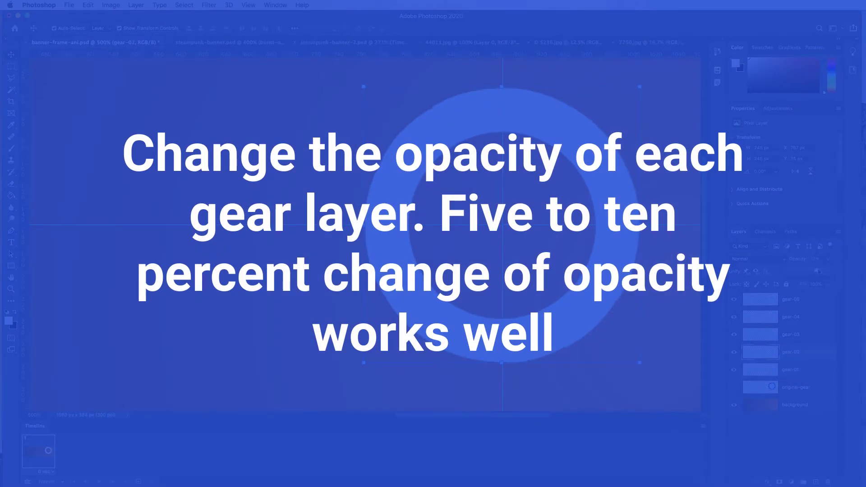
click(791, 336)
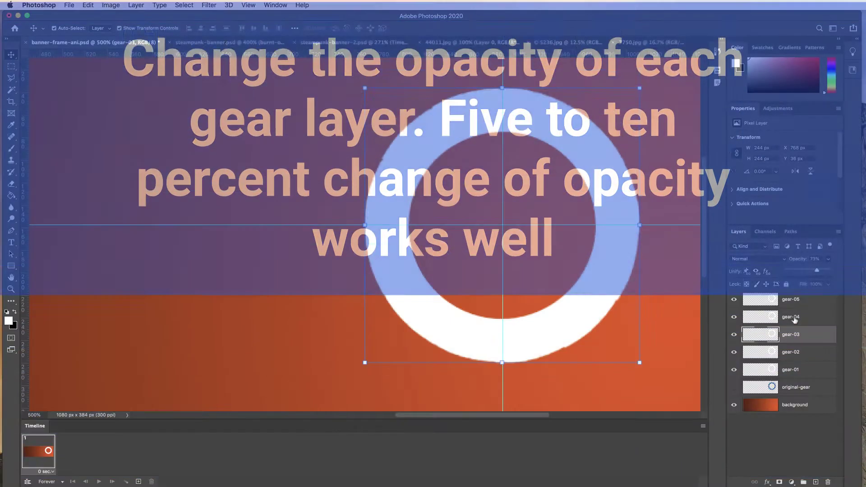
click(794, 317)
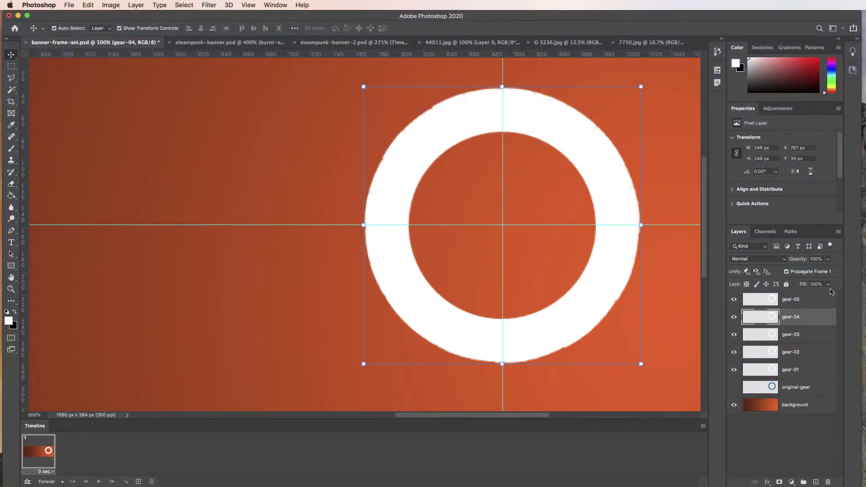
- Set the layer opacity of gear-05 to 27%, reduce gear-04's further, and set gear-03's to about 25%
click(792, 294)
click(828, 259)
drag(828, 269, 798, 271)
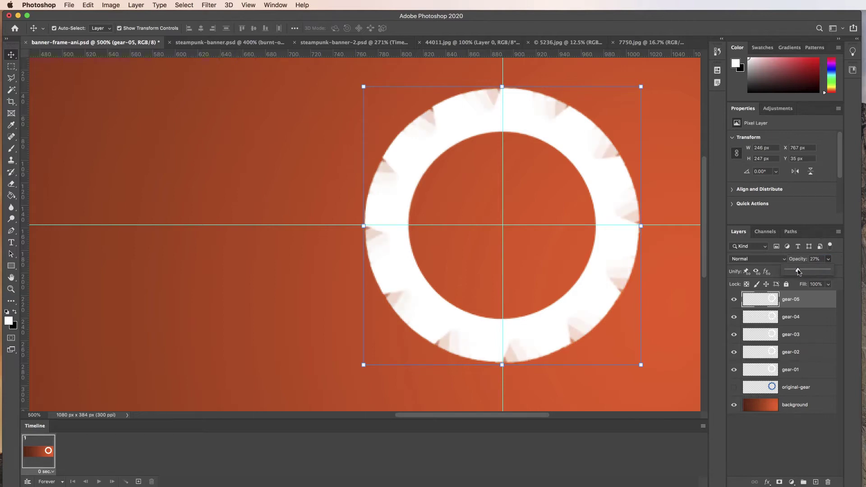
click(796, 318)
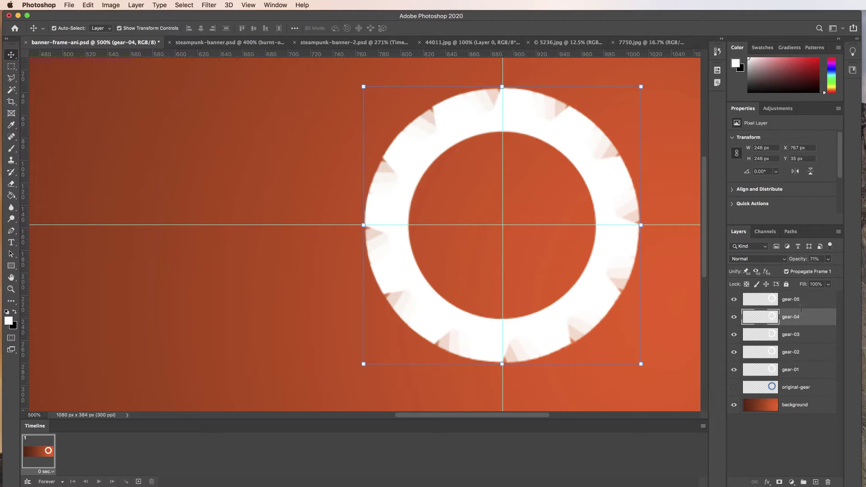
key(alt+bracketleft)
click(829, 258)
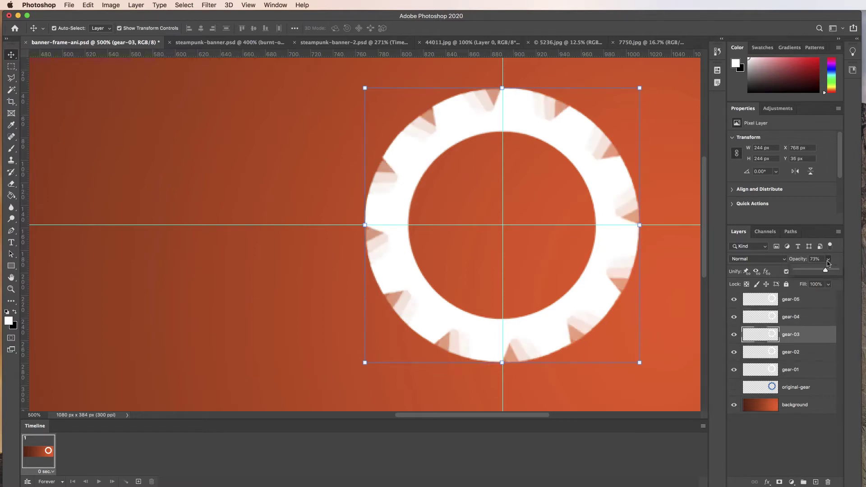
drag(827, 271, 807, 273)
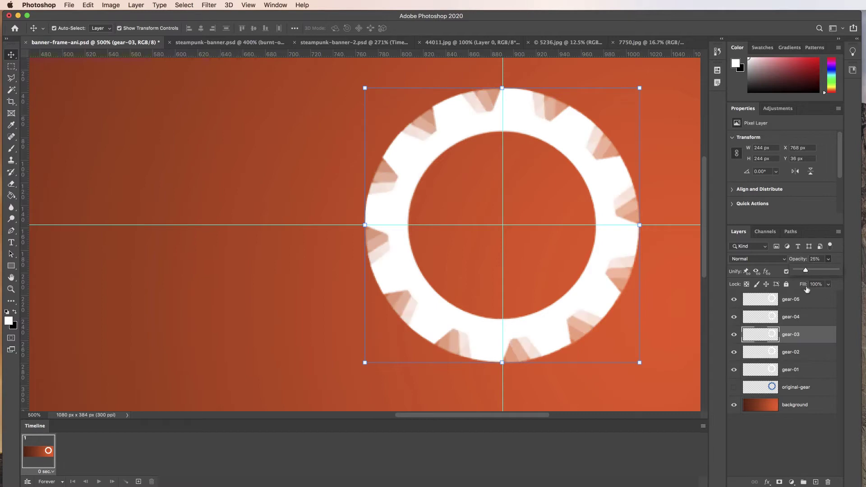
- Set the layer opacity of gear-02 to about 25% and of gear-01 to 42%
click(800, 355)
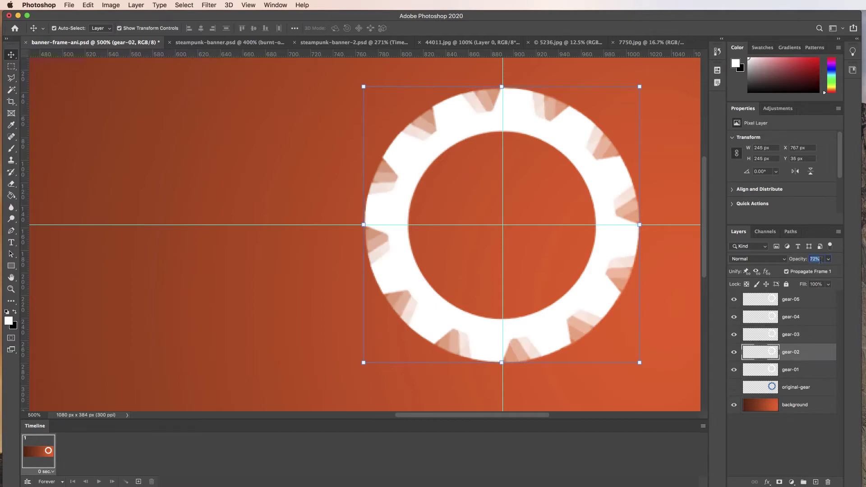
click(828, 259)
drag(825, 269, 807, 274)
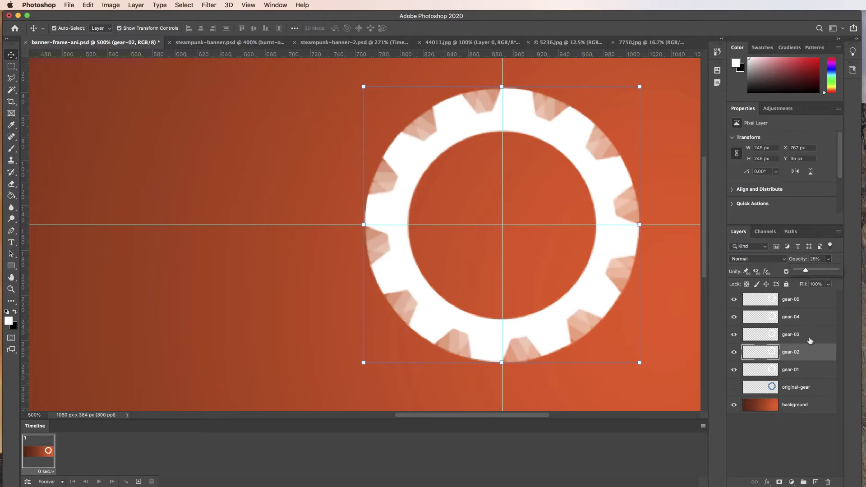
click(803, 374)
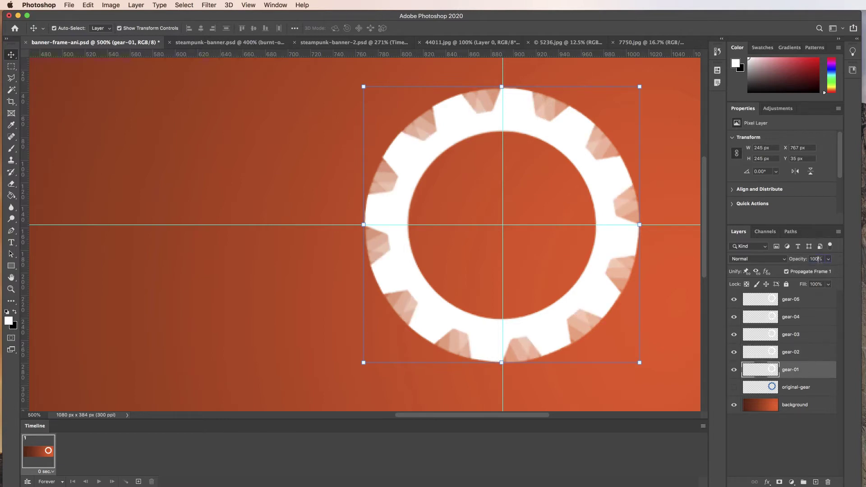
click(828, 259)
drag(828, 270, 804, 274)
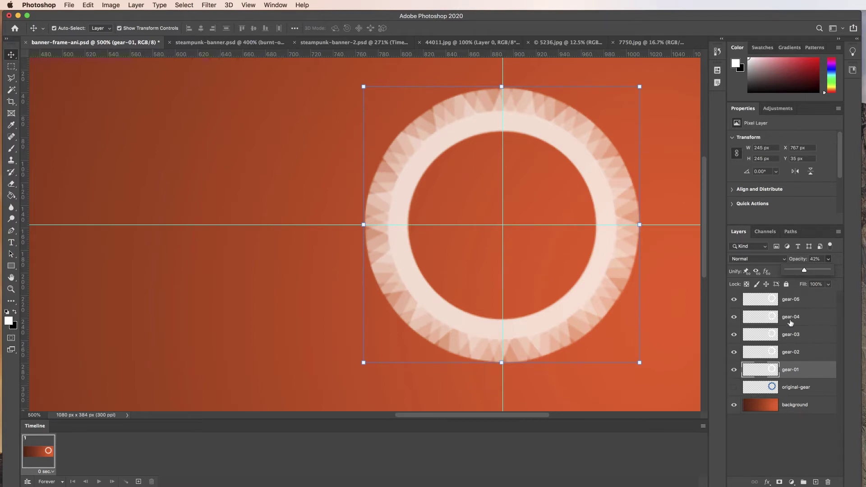
- Duplicate the gear-05 layer and name the copy gear-06
click(792, 301)
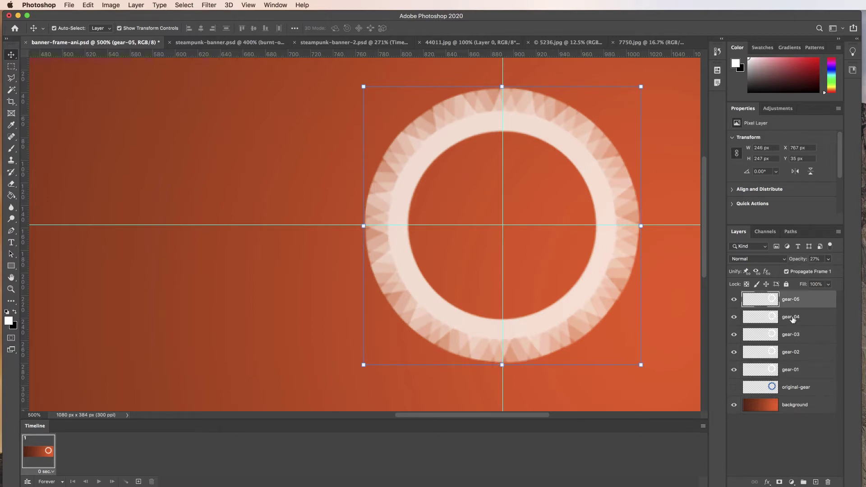
key(super+j)
double_click(793, 300)
click(794, 300)
drag(797, 300, 827, 306)
text(06)
key(Return)
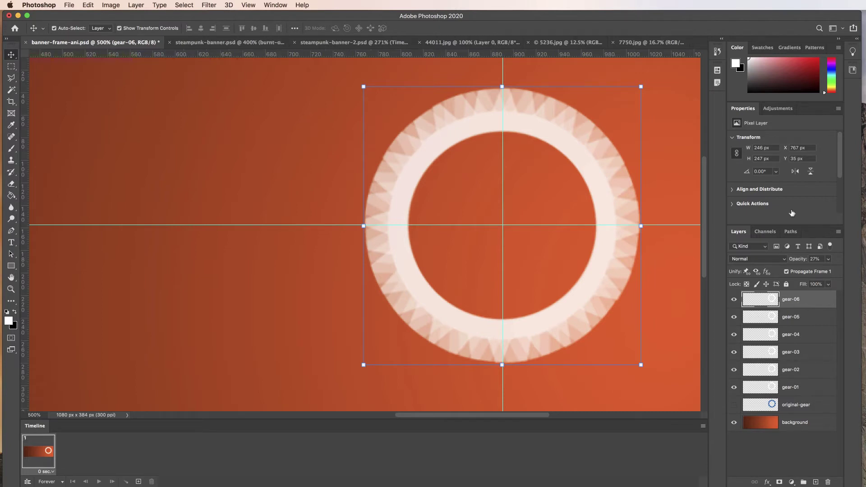
- Rotate the gear on the gear-06 layer by 5° and save the document
drag(767, 171, 745, 171)
text(5)
key(Return)
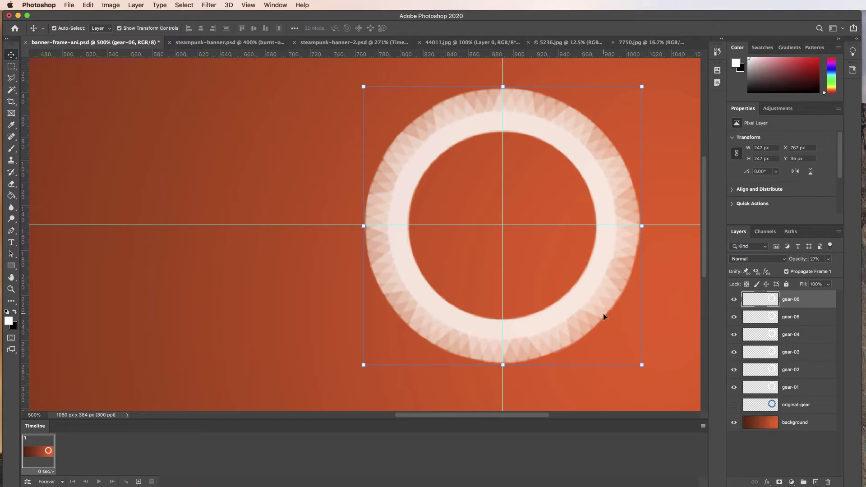
key(super+s)
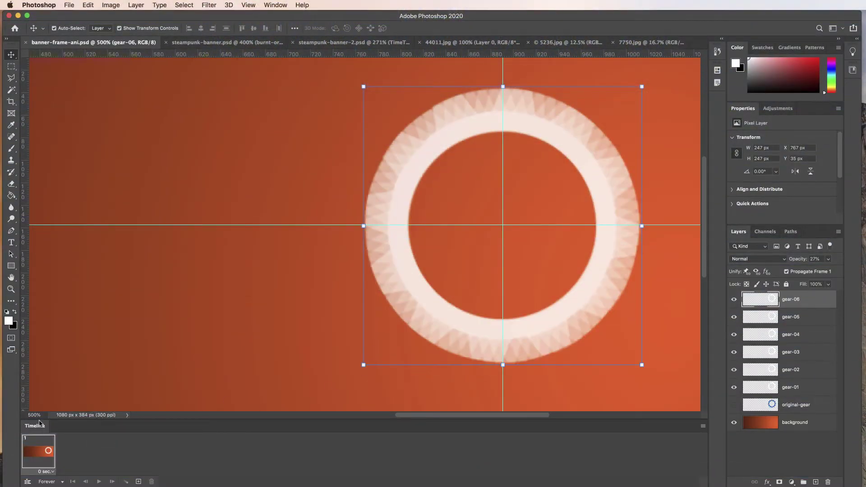
- Add five duplicate frames to the timeline so that the animation has six frames
click(139, 482)
click(139, 482)
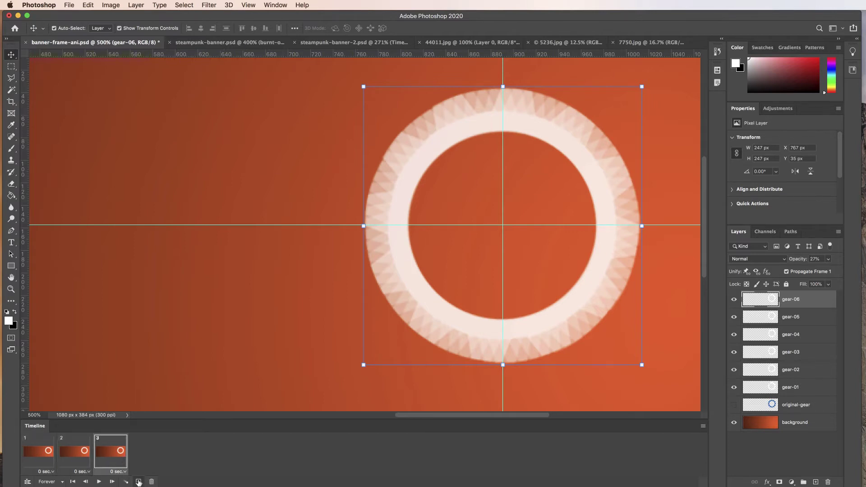
click(139, 482)
click(139, 481)
click(139, 482)
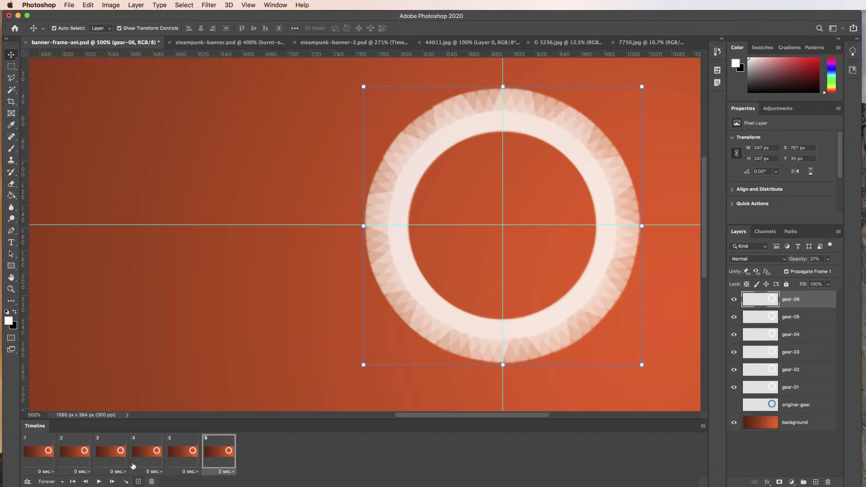
- Step through timeline frames 1 to 6 to check the gear layers in each one
click(39, 451)
click(72, 448)
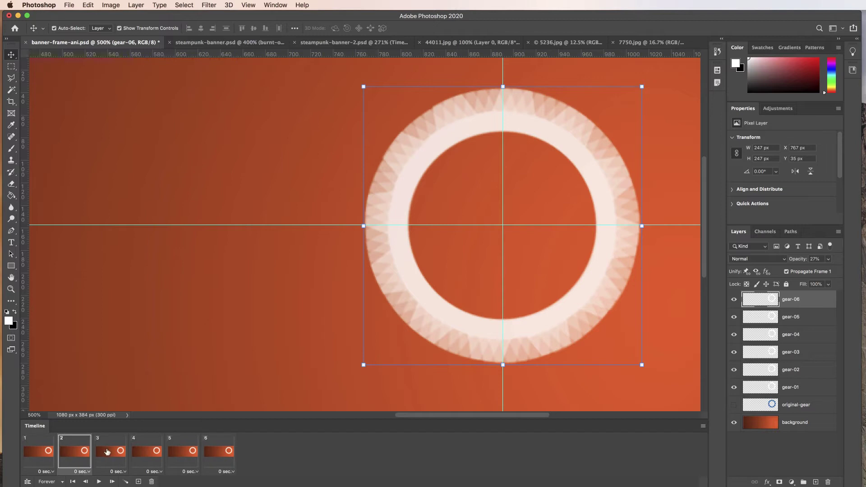
click(110, 452)
click(143, 452)
click(186, 452)
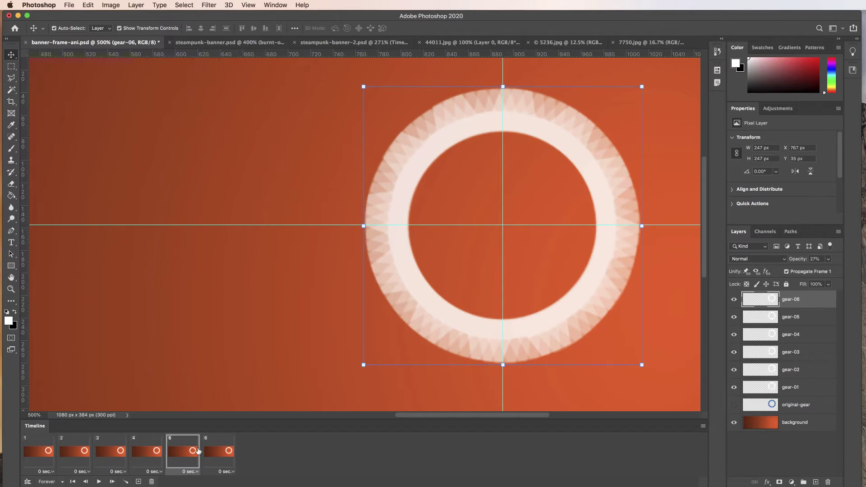
click(216, 451)
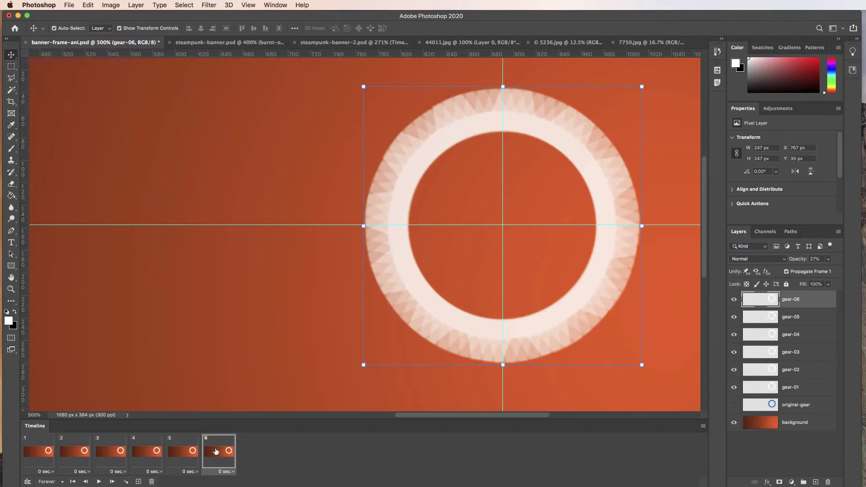
click(36, 451)
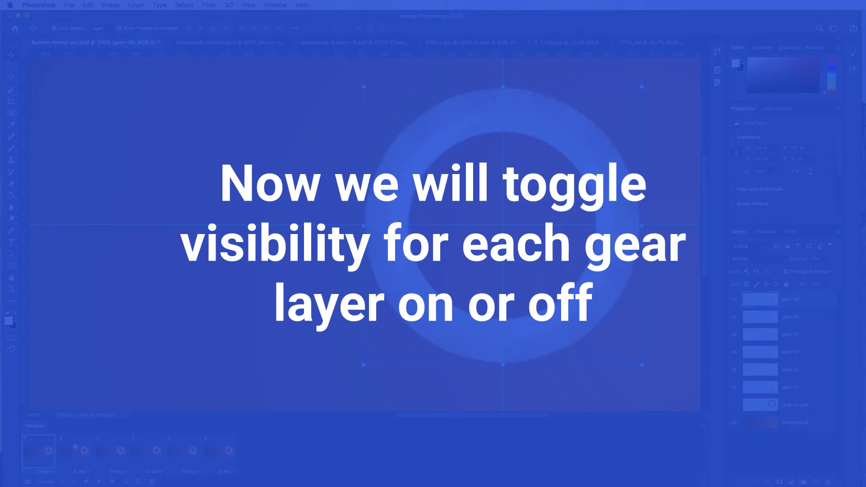
click(104, 451)
click(147, 451)
click(182, 453)
click(215, 456)
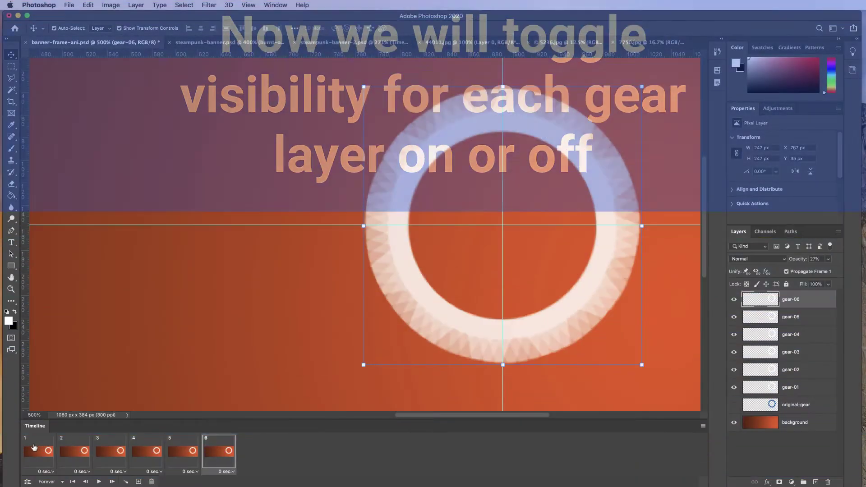
- Save the document and hide the layers gear-02 through gear-06 in frame 1, leaving gear-01 on
click(34, 447)
key(super+s)
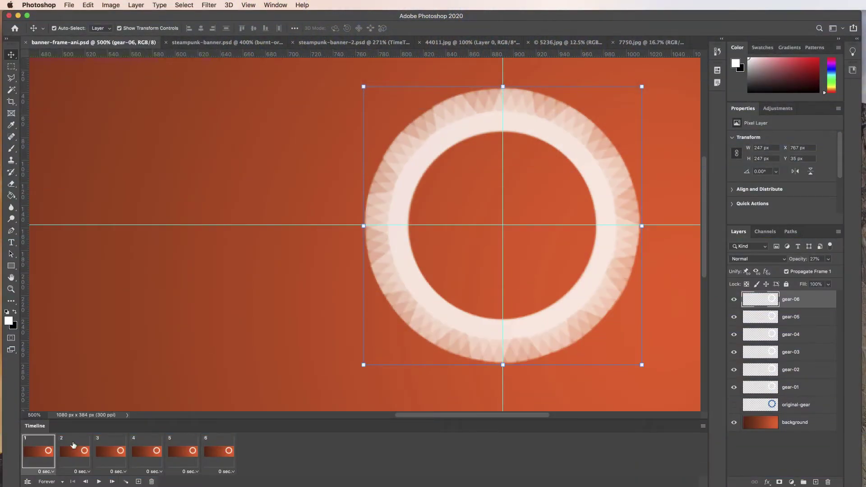
drag(734, 304, 734, 373)
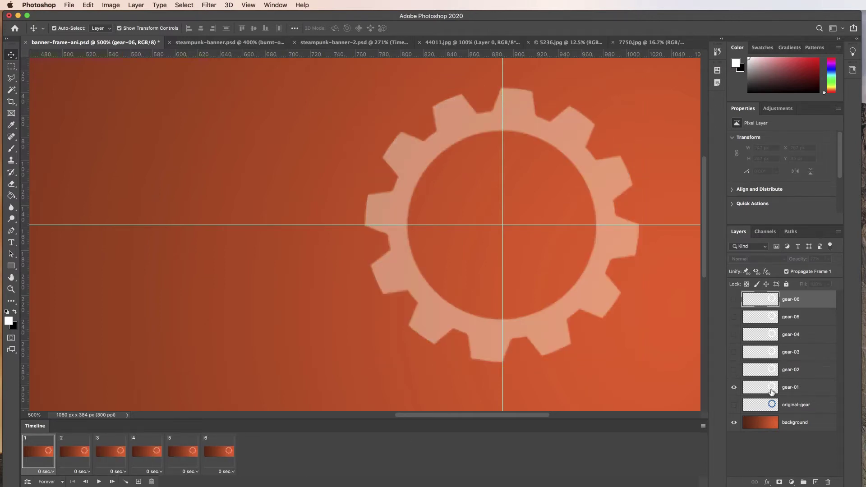
- Show gear-02 and hide gear-01 in frame 2, and compare the frame with frames 1 and 3
click(72, 455)
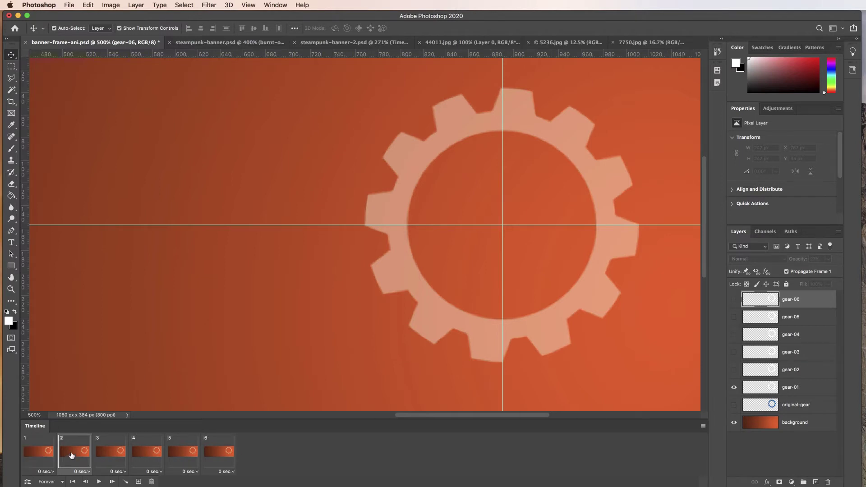
click(734, 370)
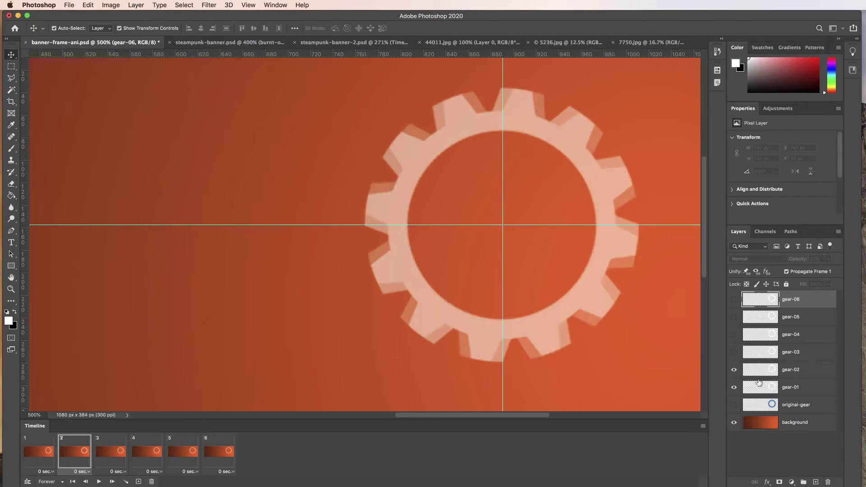
click(734, 387)
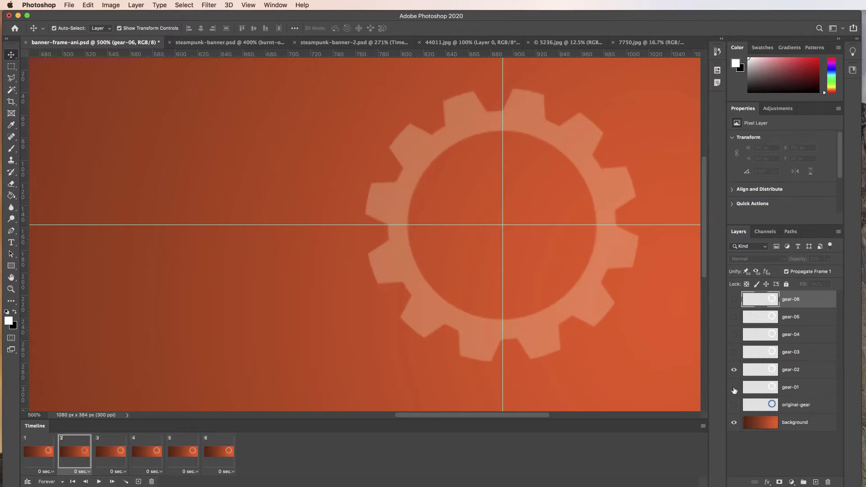
click(107, 450)
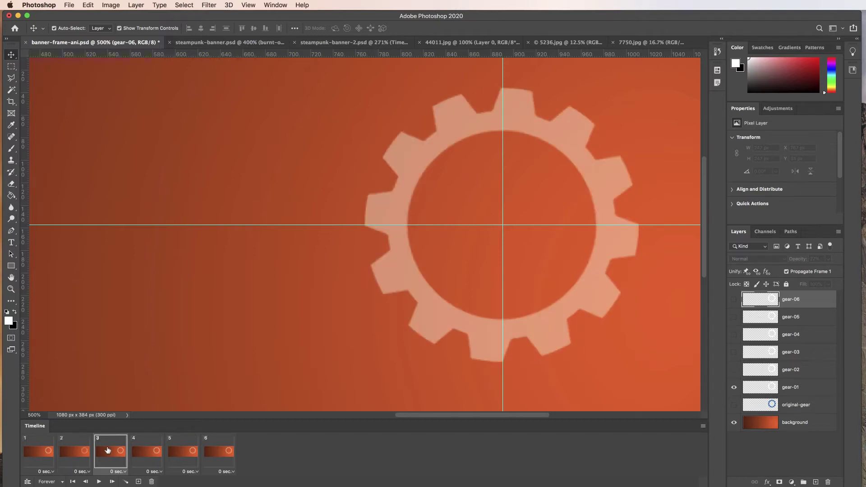
click(76, 452)
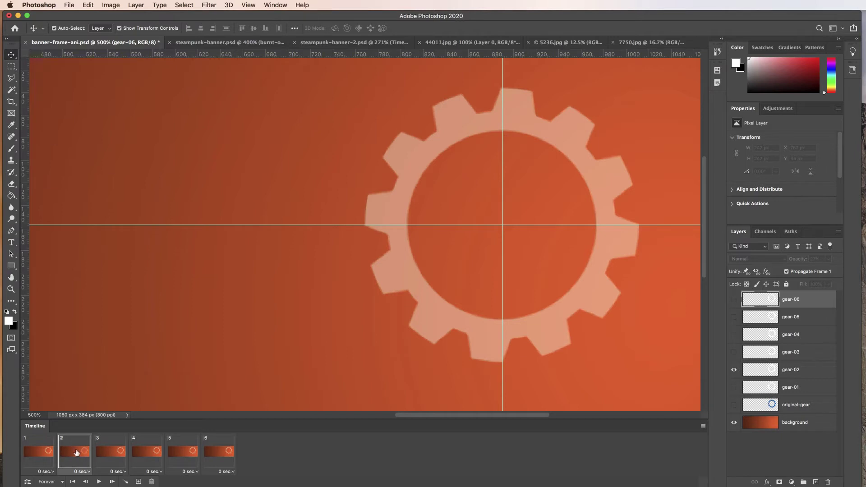
click(41, 451)
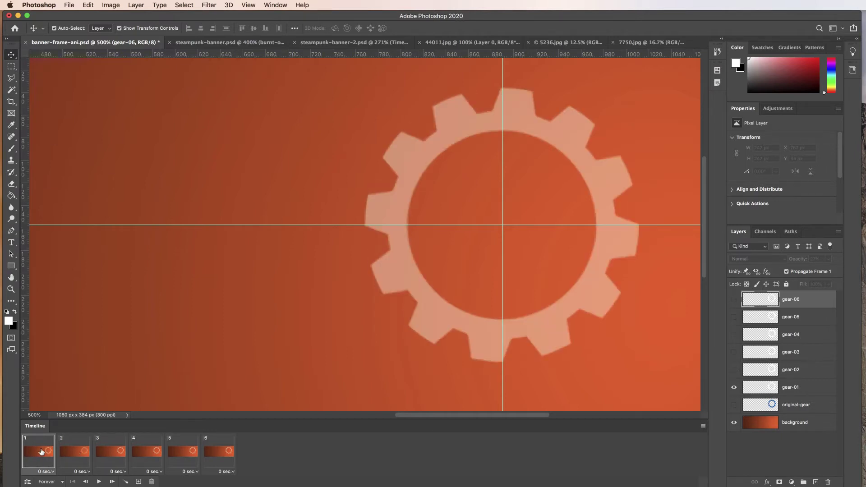
click(70, 449)
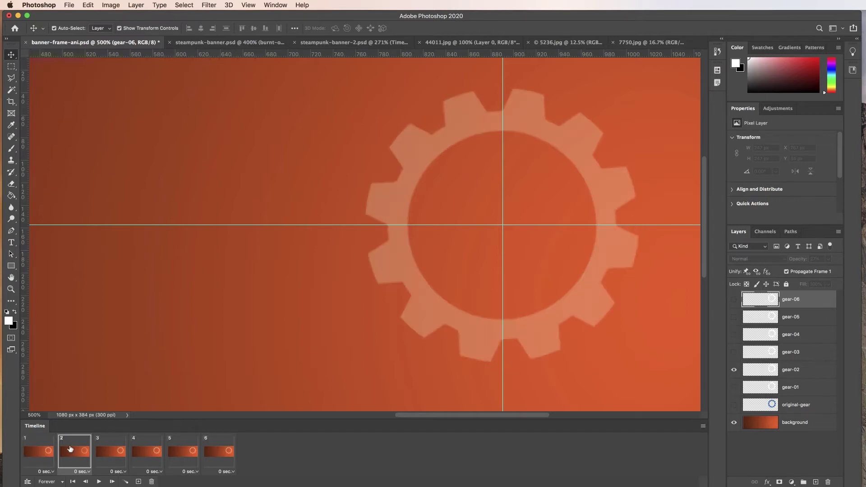
- Hide gear-01 and show gear-03 in frame 3, and save the document
click(111, 449)
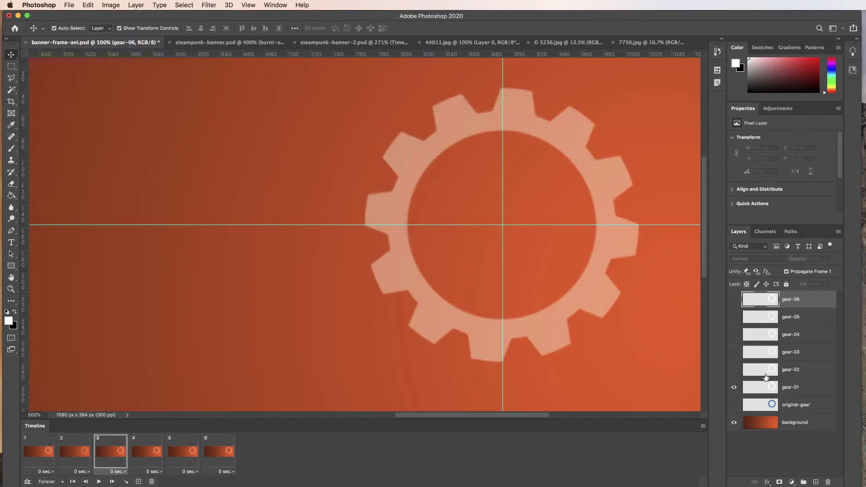
click(734, 388)
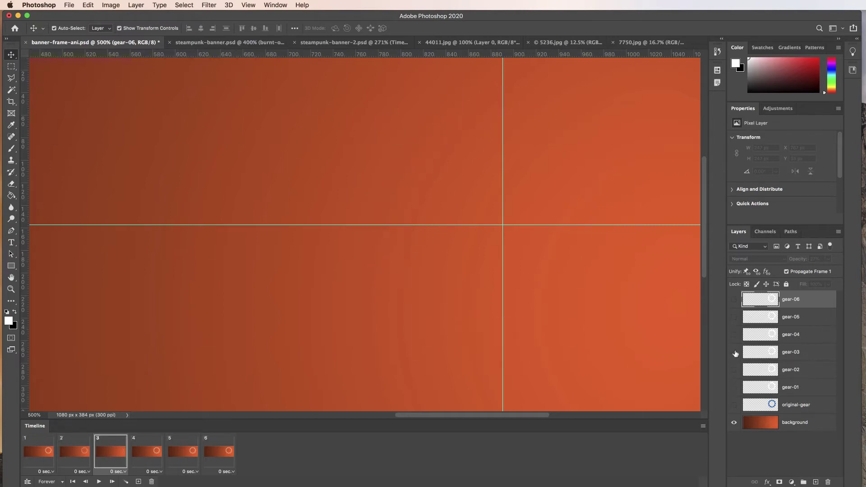
click(734, 352)
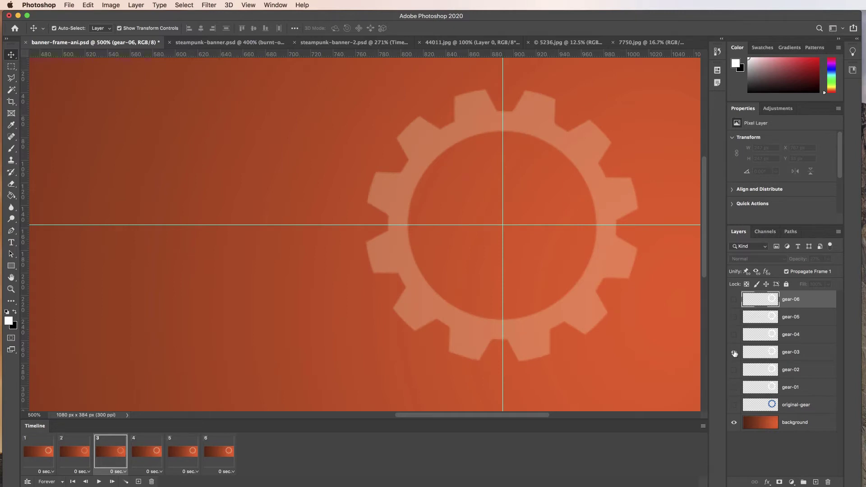
key(super+s)
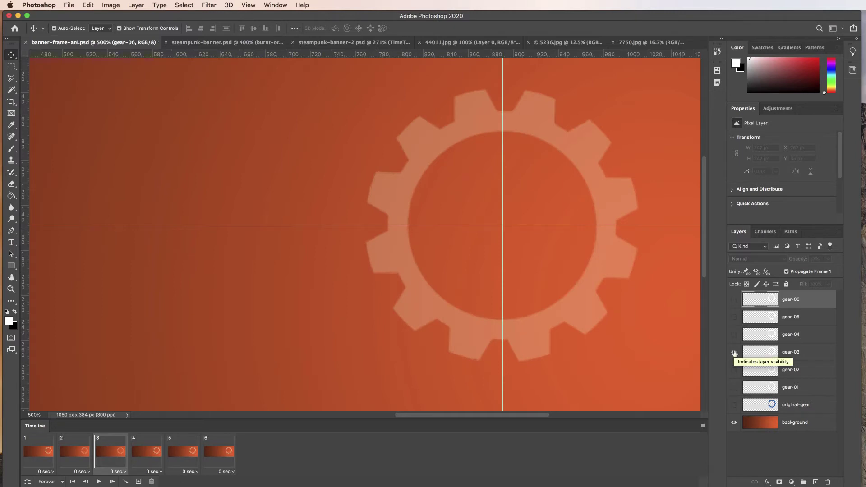
- Hide gear-01 and show gear-04 in frame 4
click(146, 448)
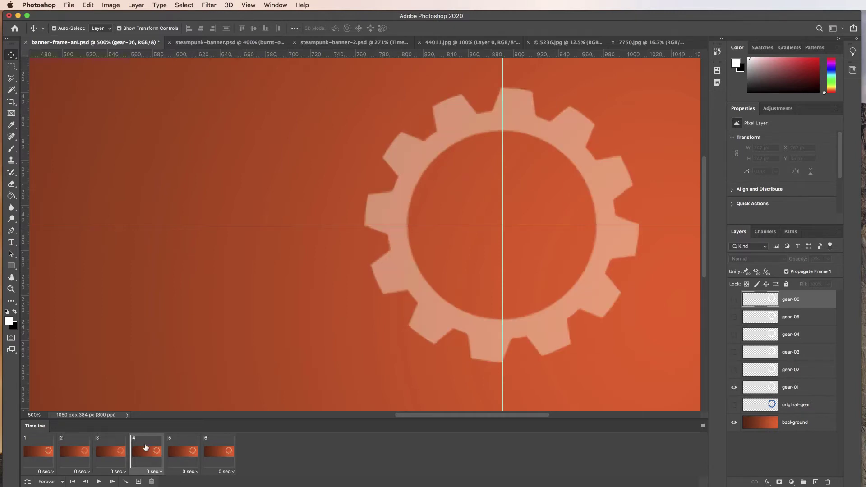
click(734, 387)
click(734, 334)
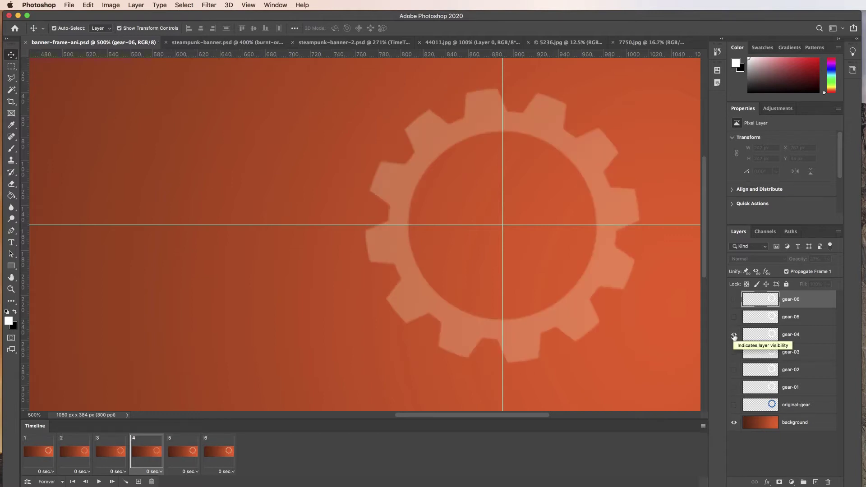
- Hide gear-01 and show gear-05 in frame 5
click(184, 451)
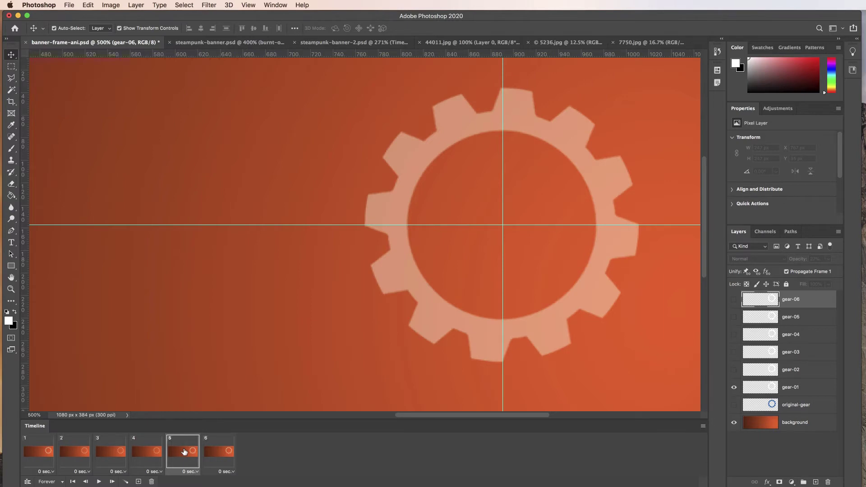
click(734, 387)
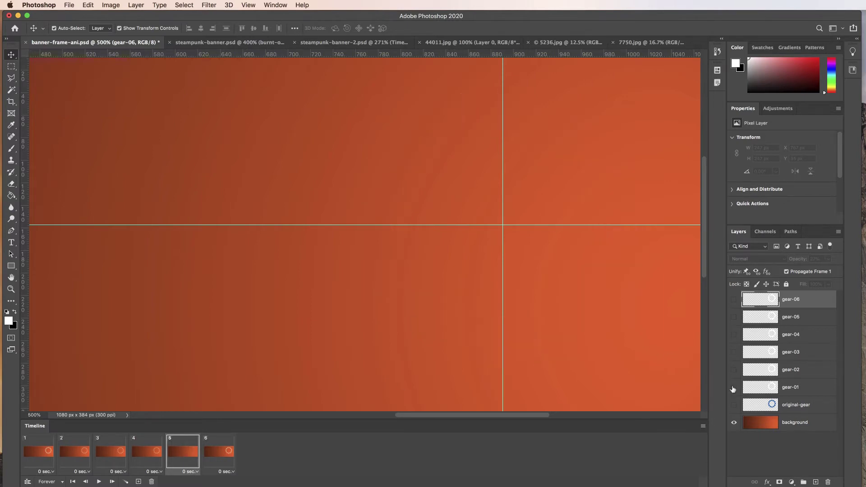
click(734, 317)
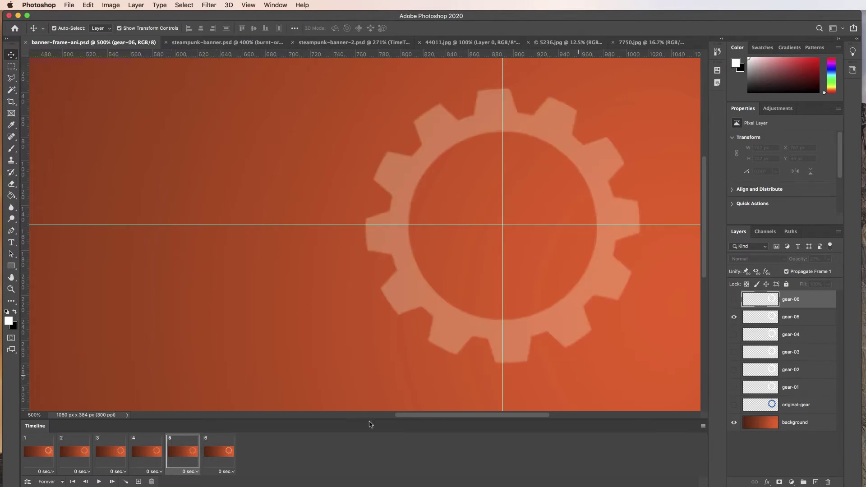
- Hide gear-01 and show gear-06 in frame 6, and save the document
click(214, 449)
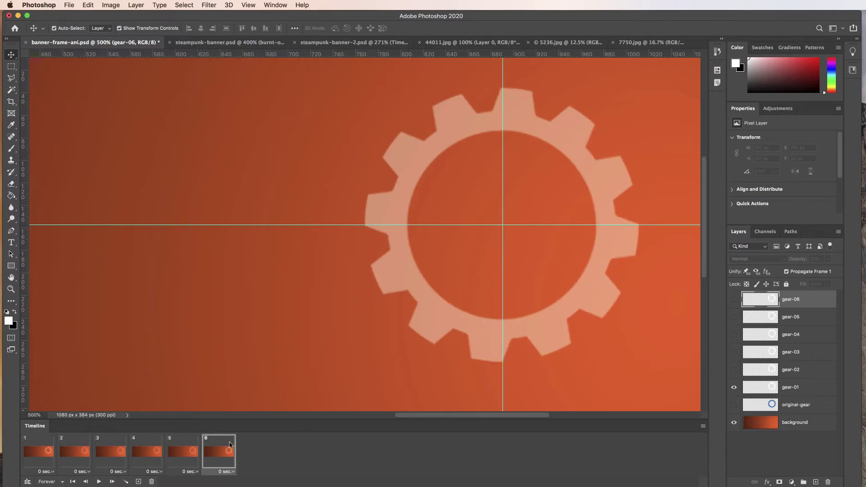
click(734, 387)
click(734, 300)
key(super+s)
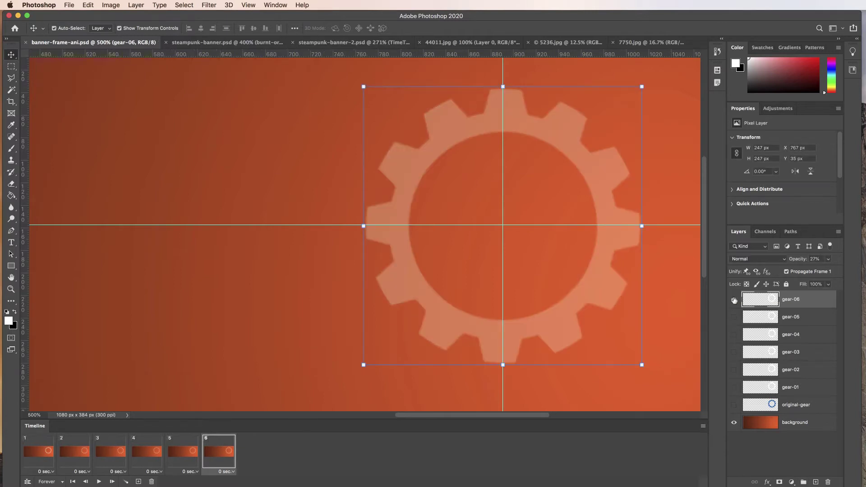
- Set the delay of frame 1 to No delay
click(46, 471)
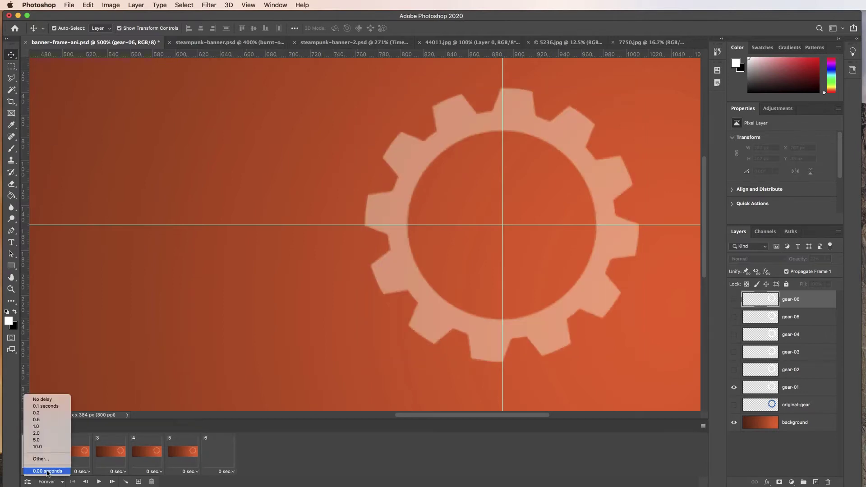
click(43, 399)
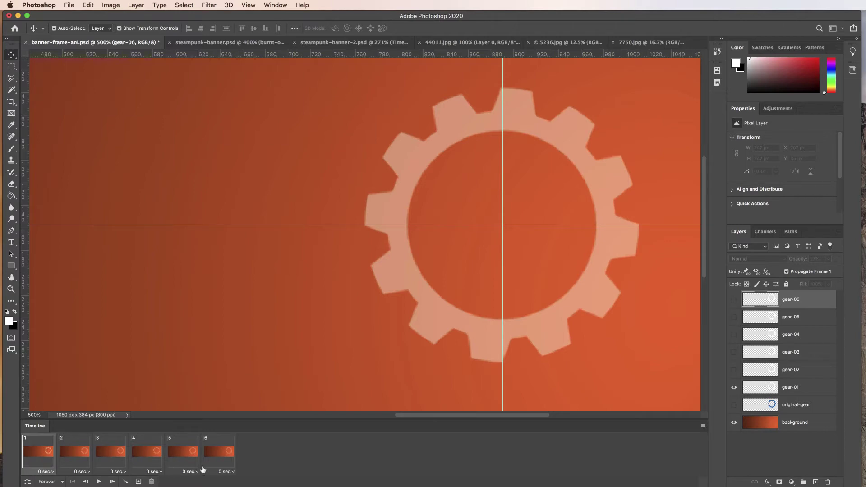
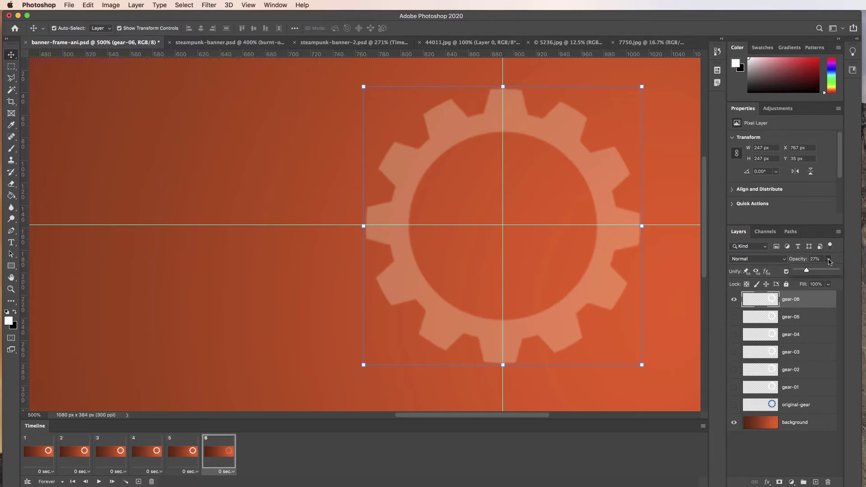
- Set the gear-06 layer's opacity to 100% in frame 6, and play the frame animation as a preview until stopping it
key(ctrl+z)
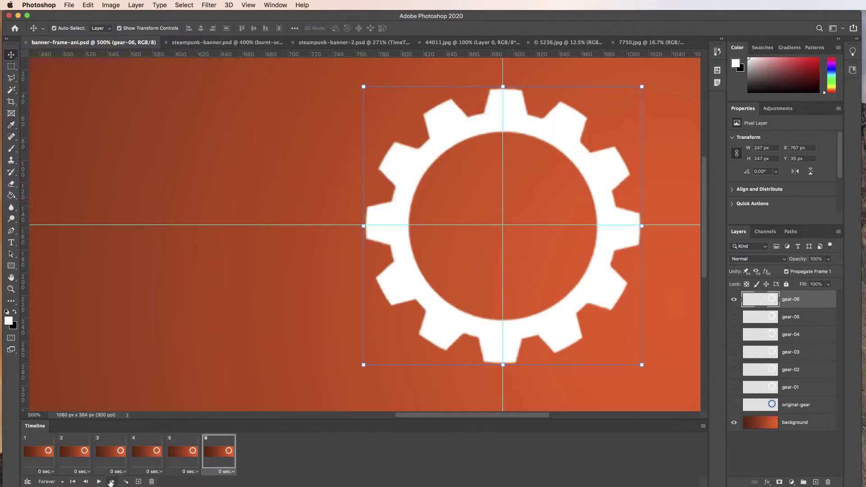
click(111, 482)
click(98, 482)
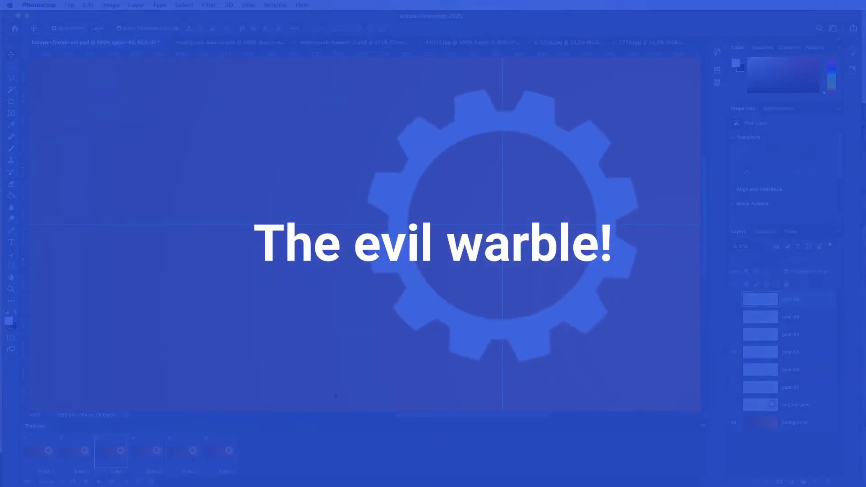
click(774, 443)
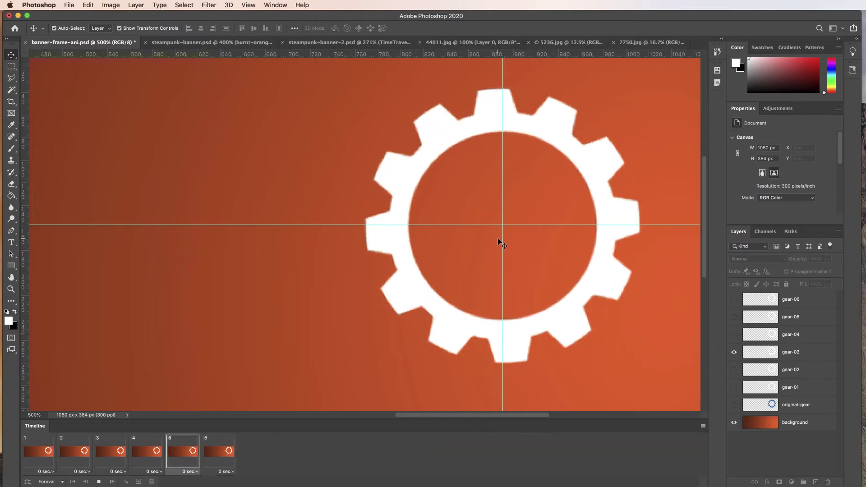
key(space)
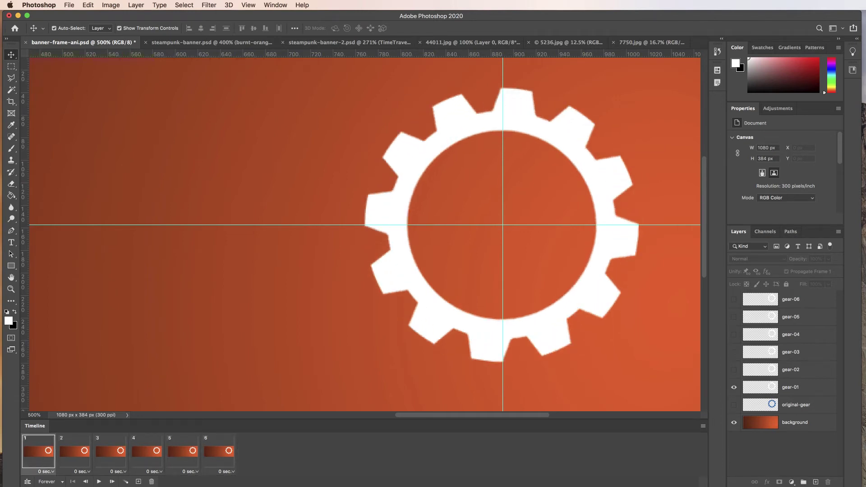
- Draw a circular selection about 173 px wide from the guides' intersection, slightly larger than the gear's inner hole
click(11, 66)
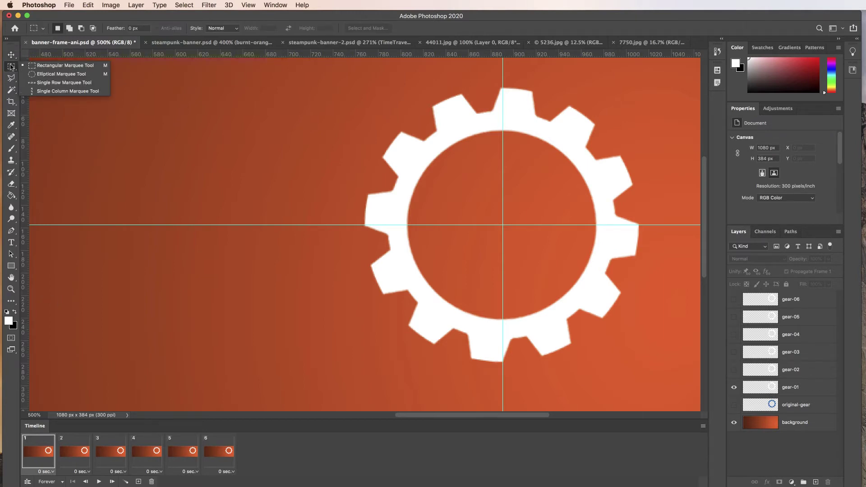
click(67, 75)
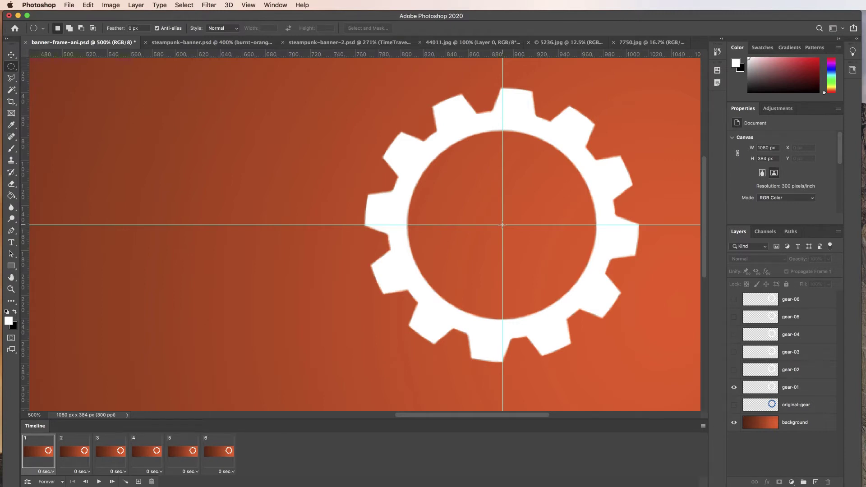
drag(502, 224, 618, 131)
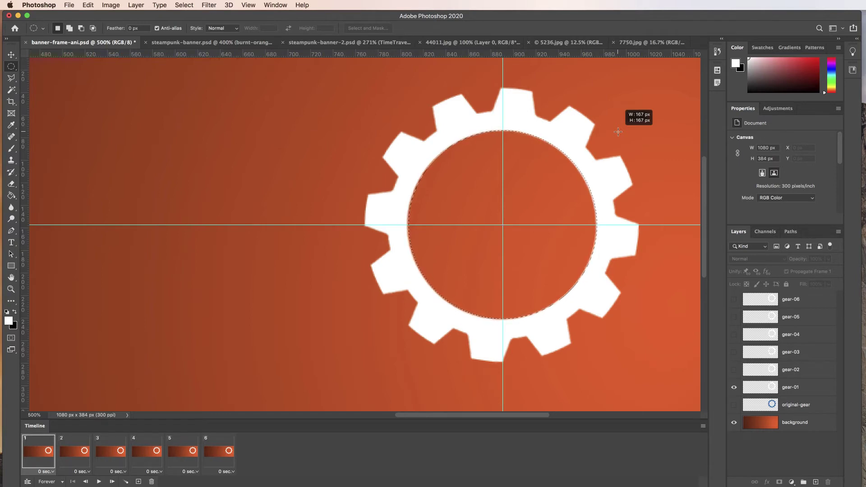
drag(618, 132, 624, 128)
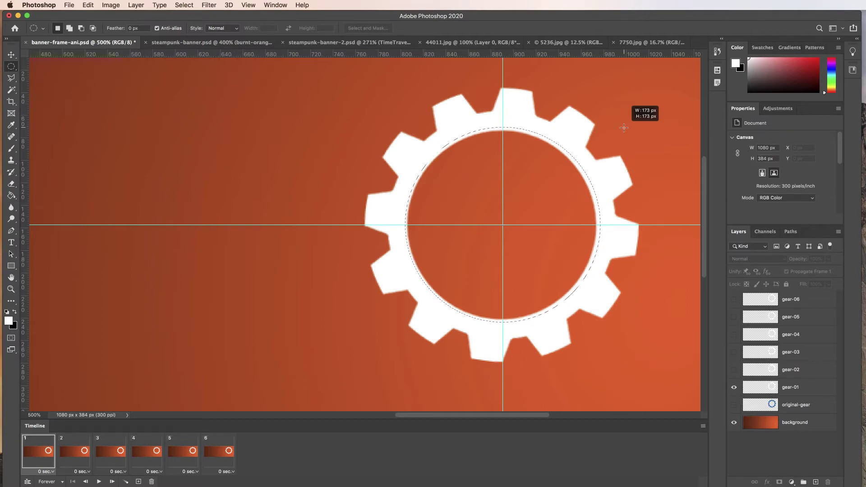
drag(624, 127, 624, 128)
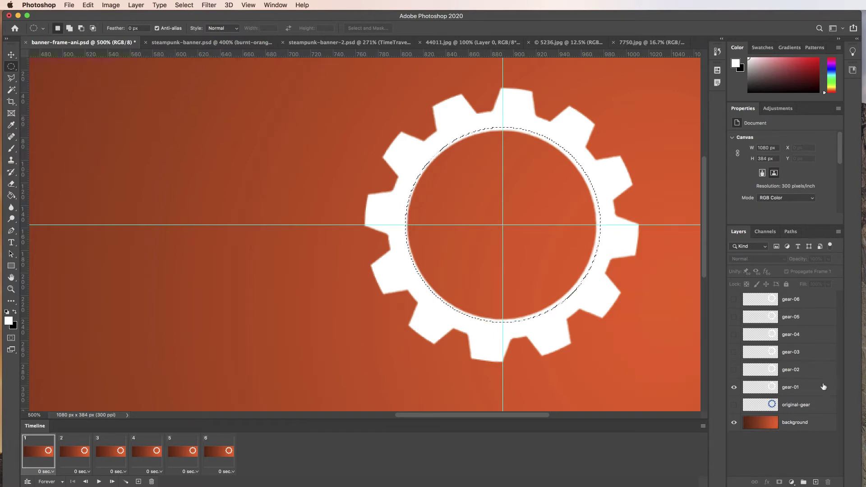
- Clear the selected circle from the gear-01 layer in frame 1 and from gear-02 in frame 2
click(789, 387)
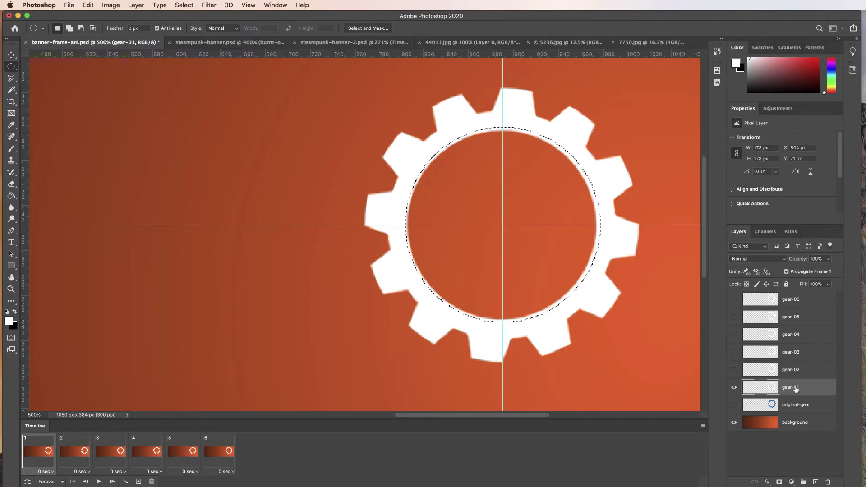
key(Delete)
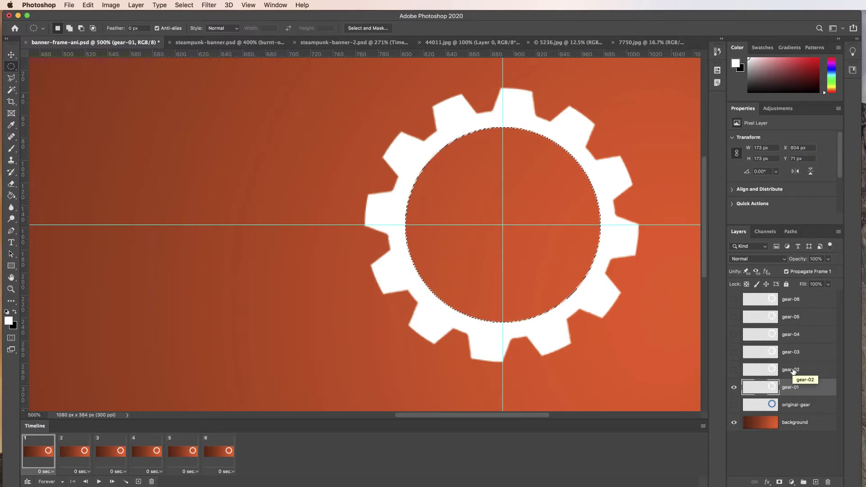
click(794, 370)
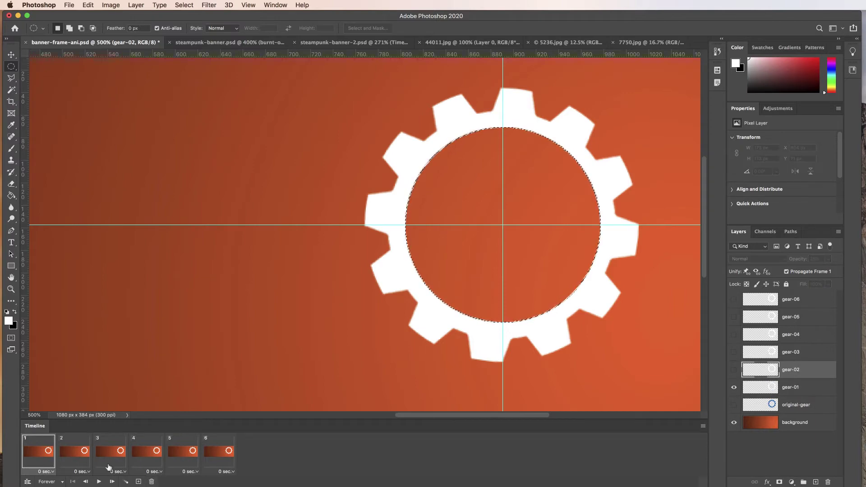
click(71, 454)
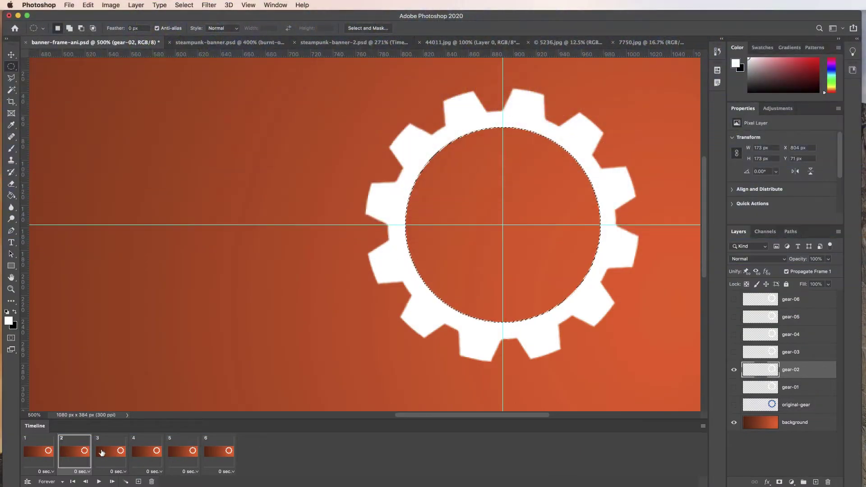
- Clear the same circle from the gear-03 layer in frame 3 and from gear-04 in frame 4
click(102, 453)
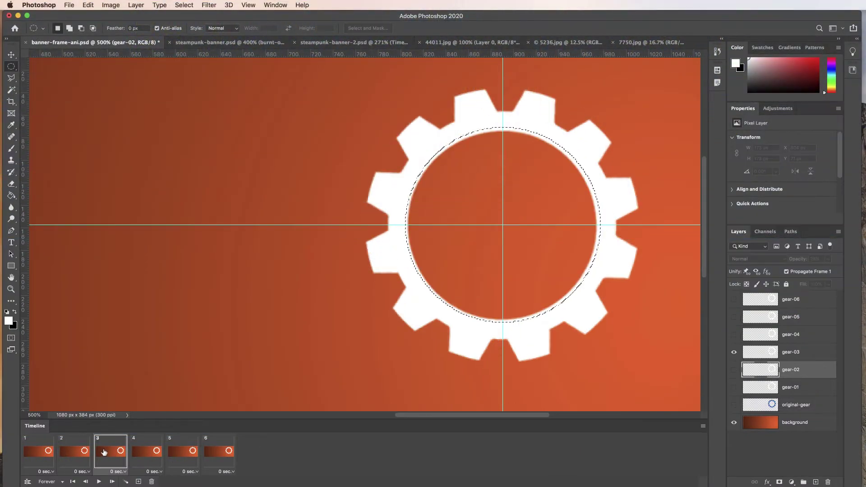
click(789, 353)
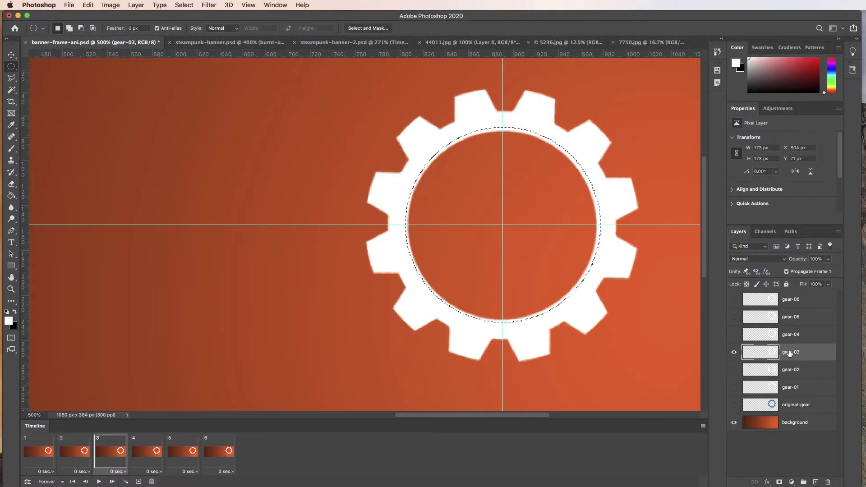
click(147, 457)
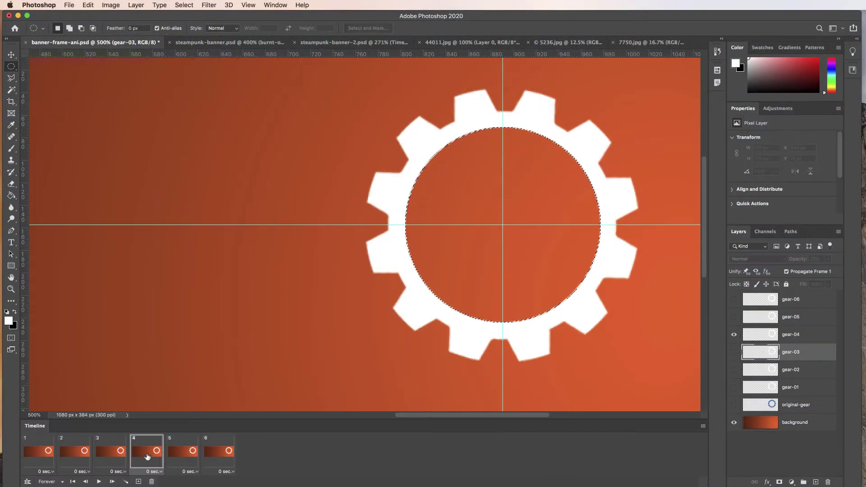
click(793, 336)
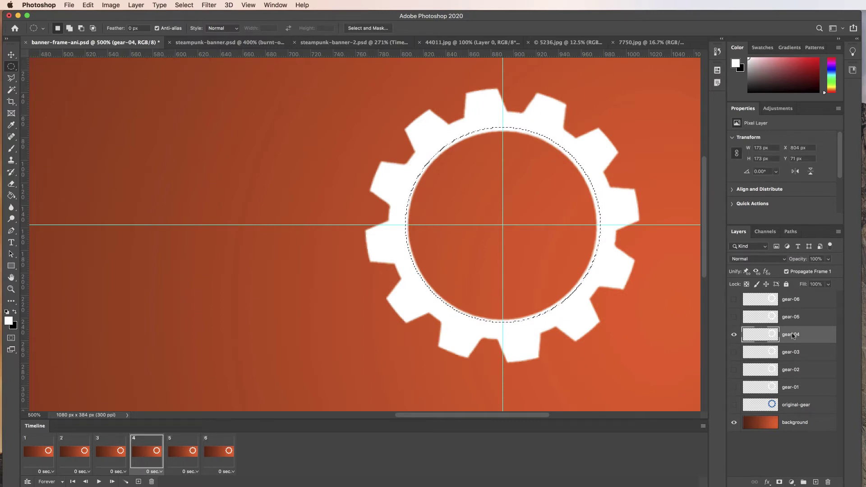
- Clear the circle from the gear-05 layer in frame 5 and gear-06 in frame 6, and save the document
click(182, 455)
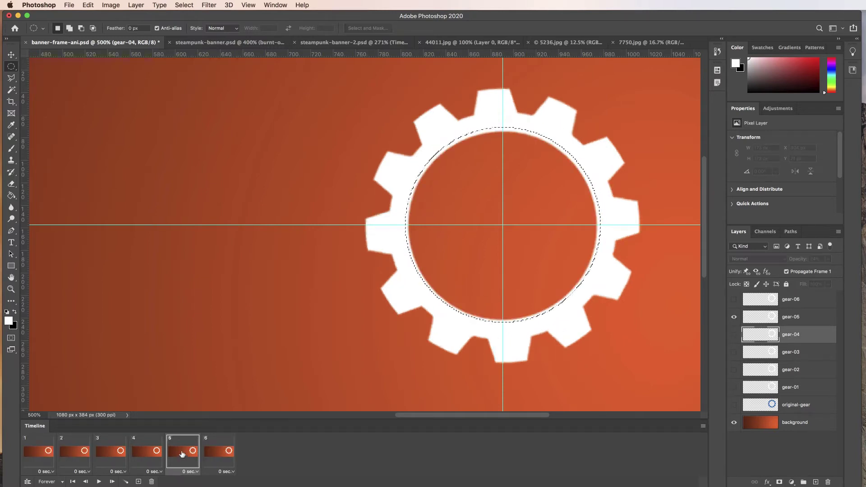
click(785, 317)
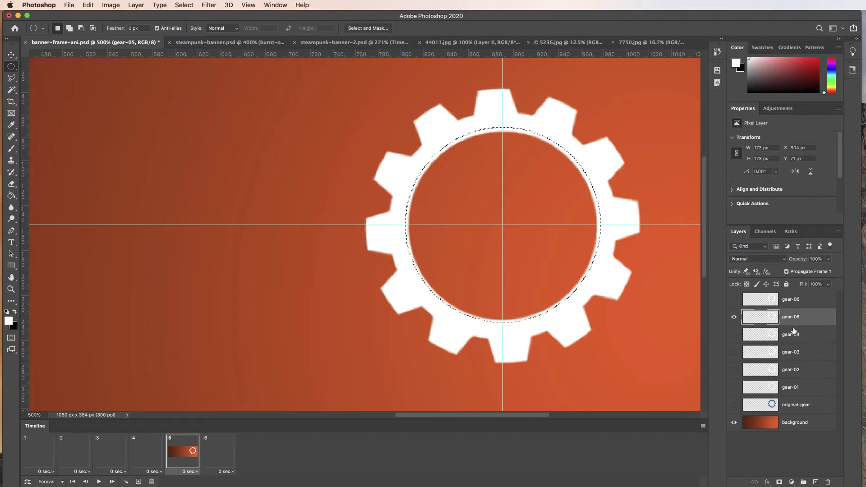
click(223, 456)
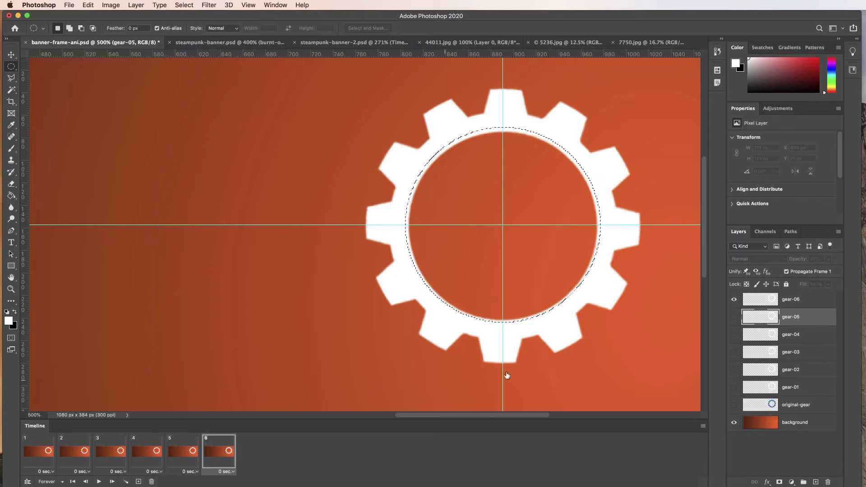
click(785, 300)
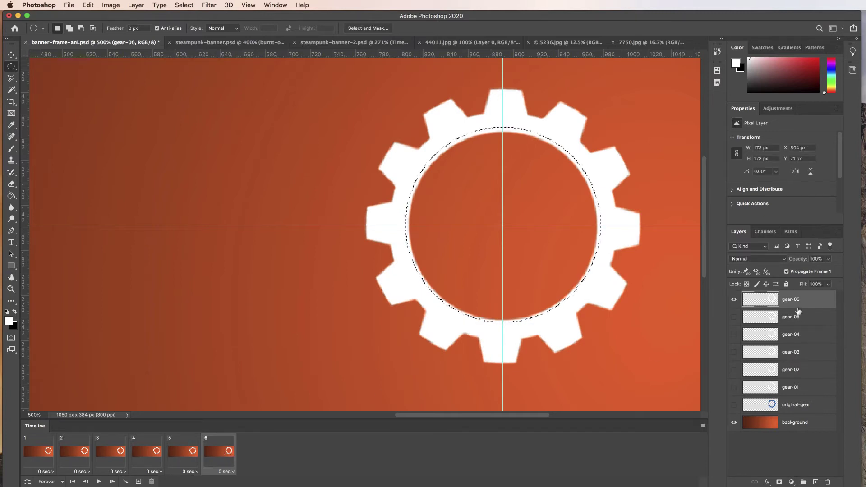
key(Delete)
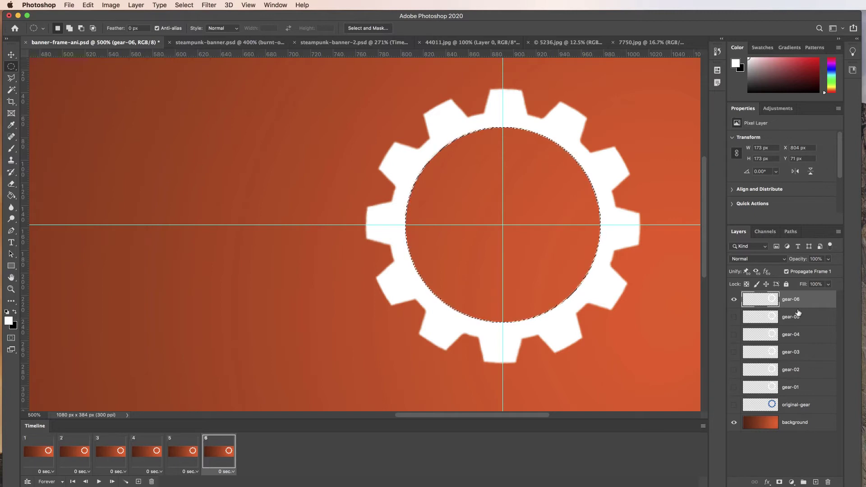
key(super+s)
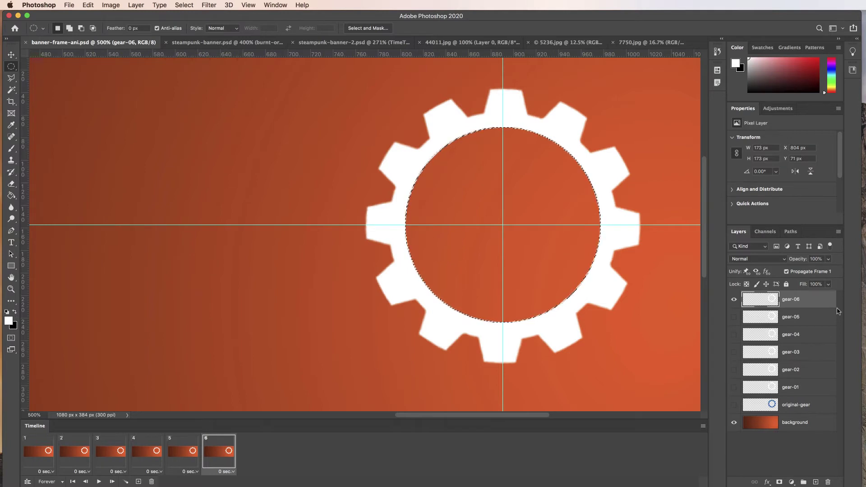
- Deselect the circle and play the animation from frame 1 to check the gear's rotation
key(super+d)
click(34, 450)
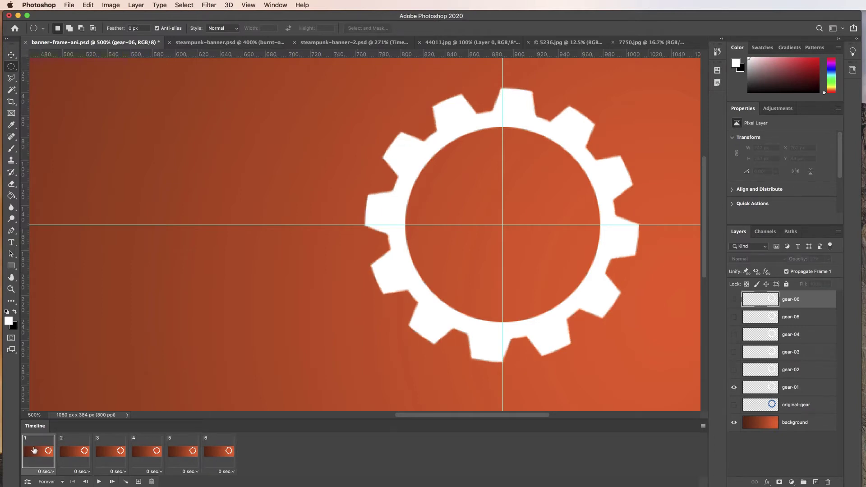
click(98, 482)
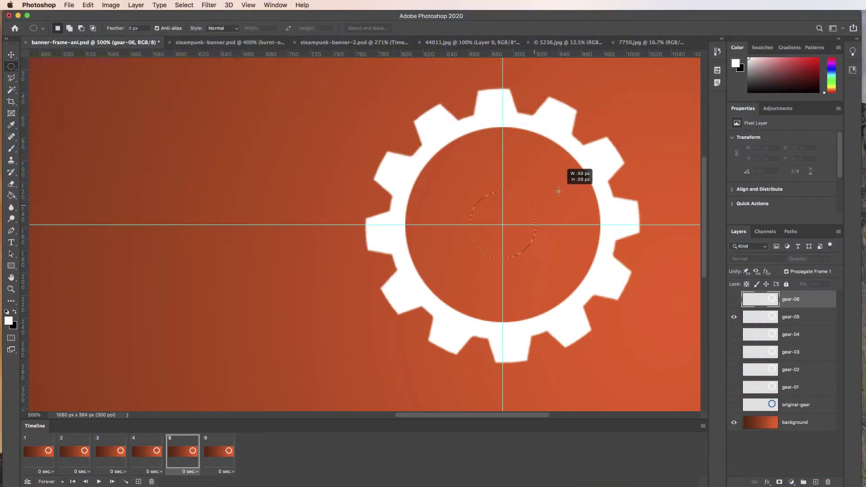
- Draw a circular selection about 241 px wide around the gear's outer teeth, centred on the guides' intersection
mouse_move(558, 192)
mouse_down()
mouse_move(590, 185)
mouse_move(681, 126)
mouse_move(690, 89)
mouse_up()
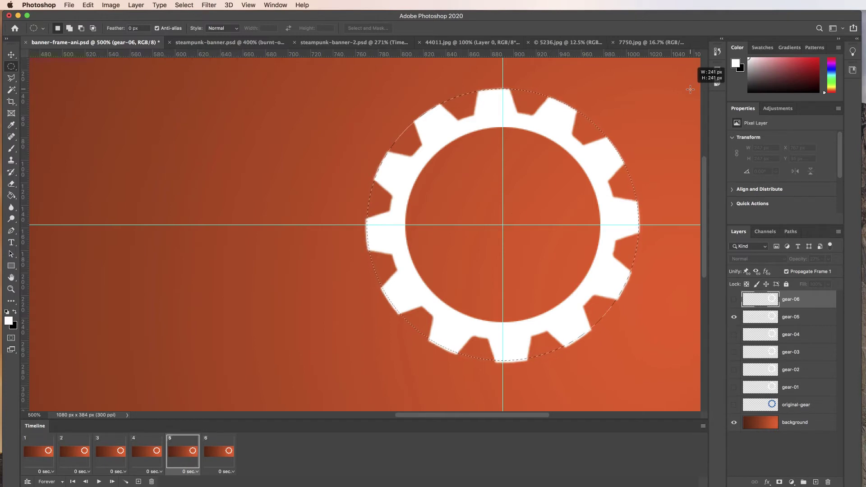
drag(690, 90, 690, 90)
key(shift+alt)
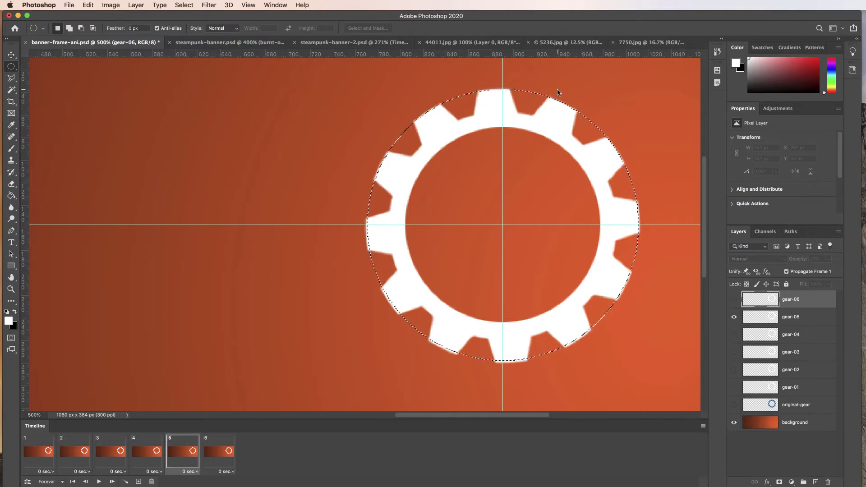
- Invert the selection and clear the tooth edges outside the circle on gear-01 in frame 1 and gear-02 in frame 2
click(184, 5)
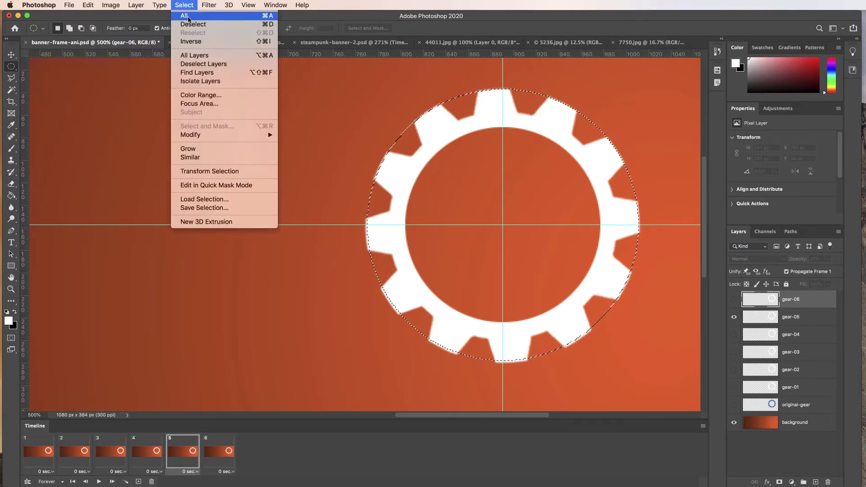
click(195, 42)
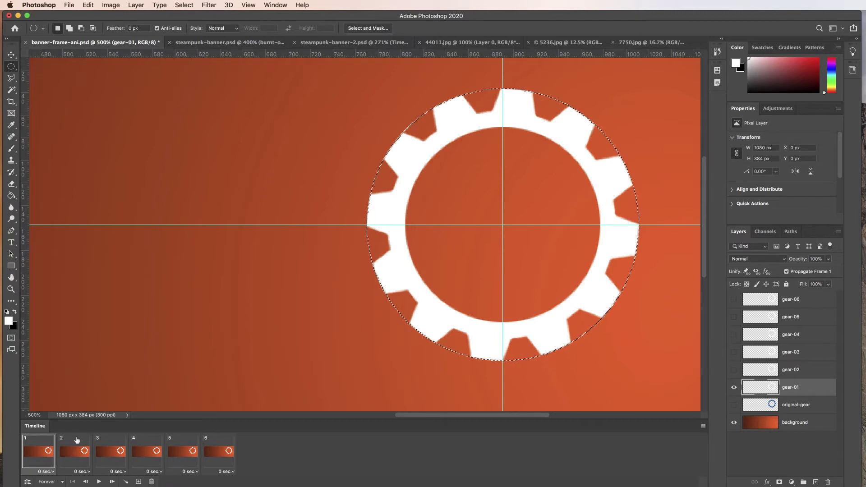
click(74, 451)
click(792, 370)
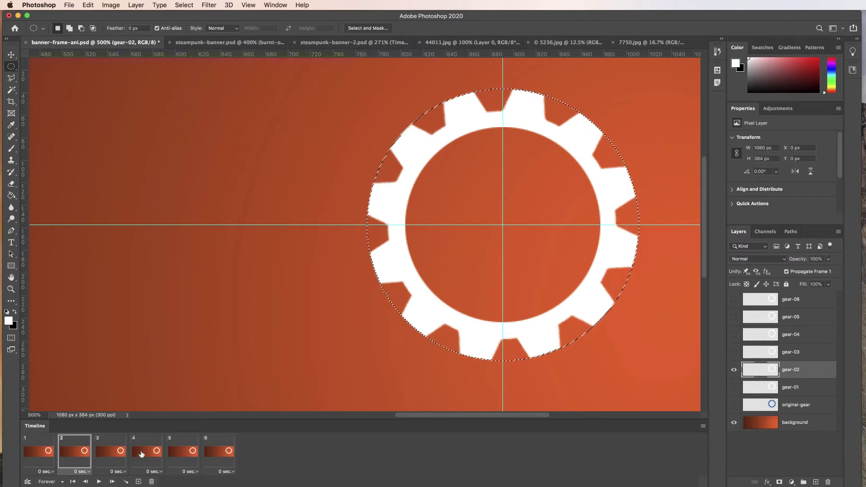
- Clear the tooth edges outside the circle on gear-03 in frame 3 and gear-04 in frame 4
click(110, 452)
key(super+d)
click(792, 352)
key(shift+super+d)
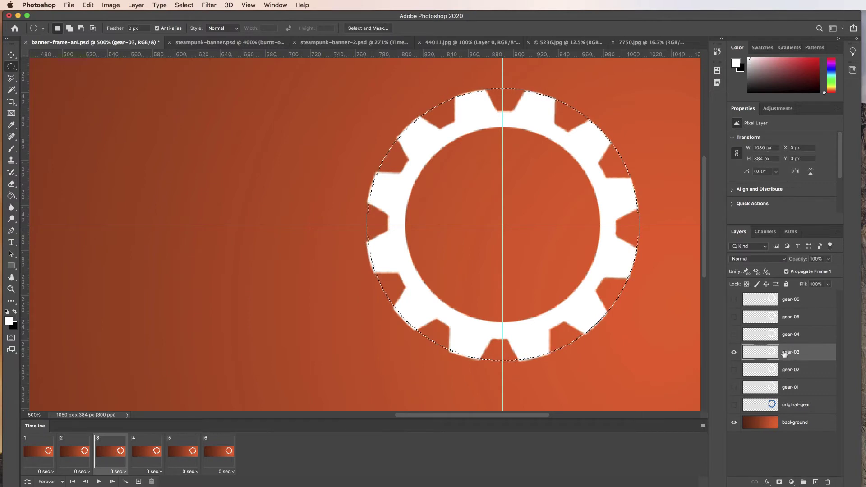
click(143, 451)
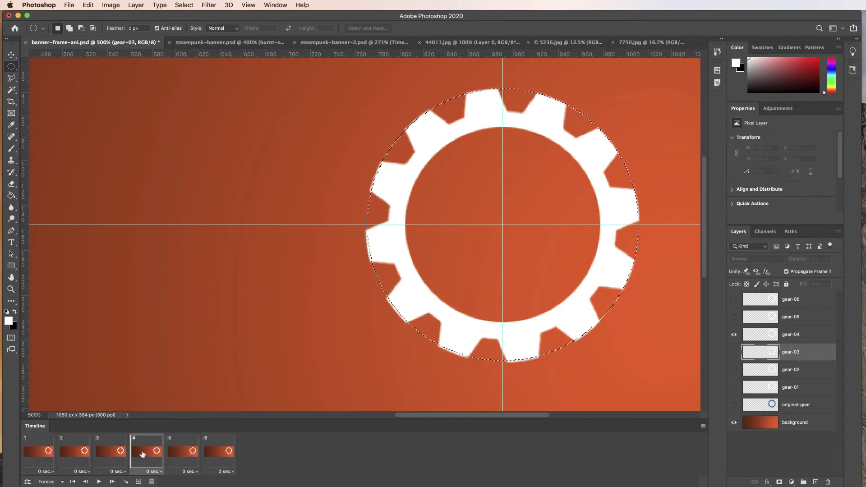
click(795, 340)
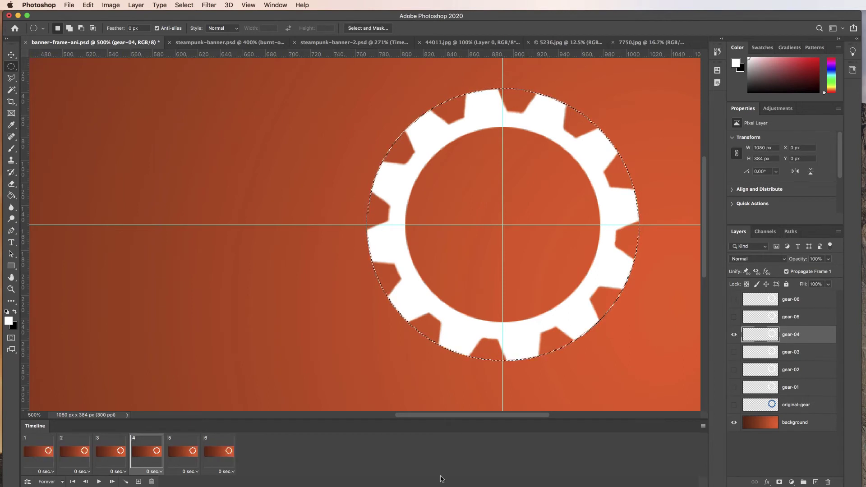
- Clear the tooth edges outside the circle on gear-05 and gear-06 in their frames, then deselect and save the document
click(176, 451)
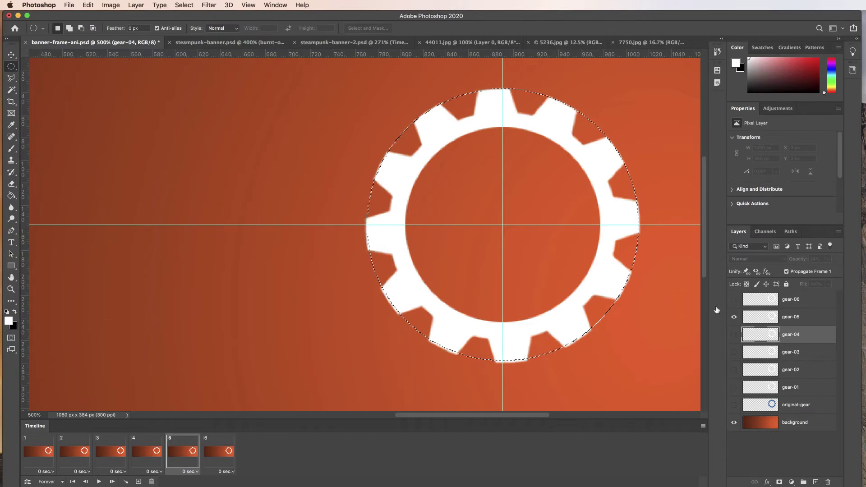
click(794, 318)
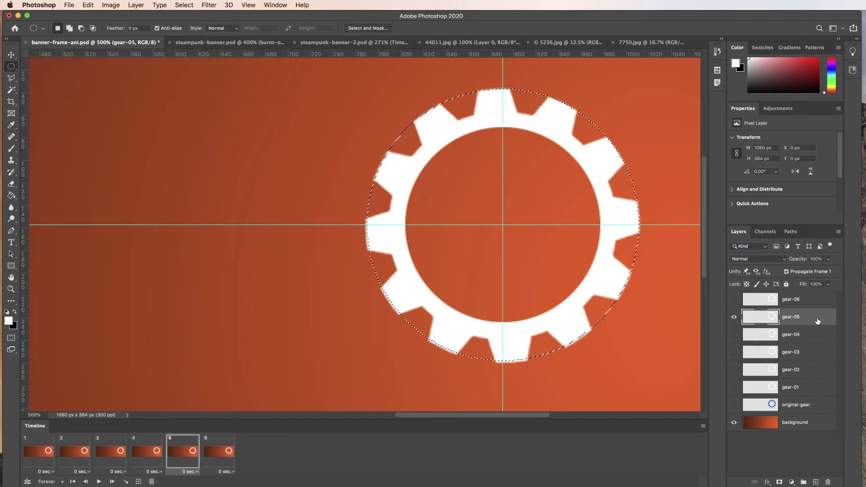
click(230, 450)
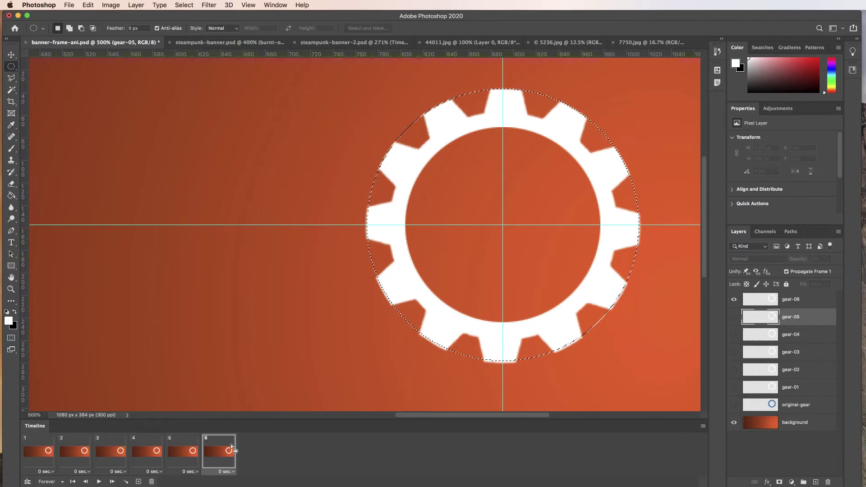
click(789, 302)
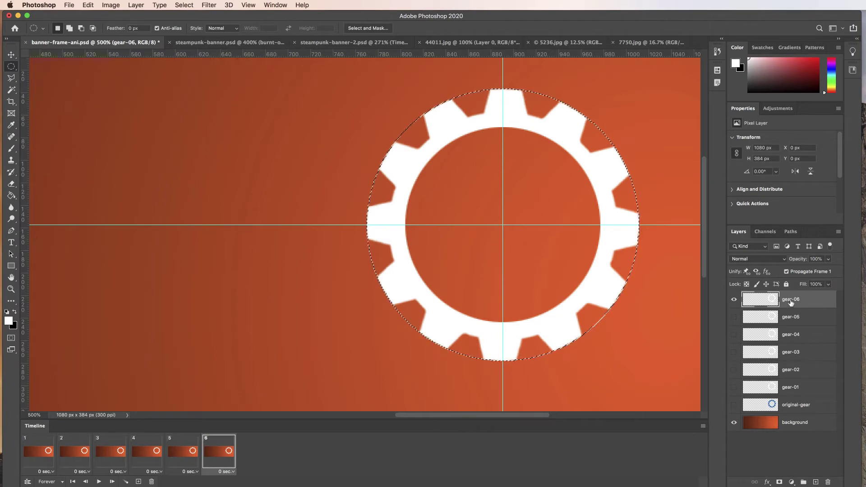
click(39, 448)
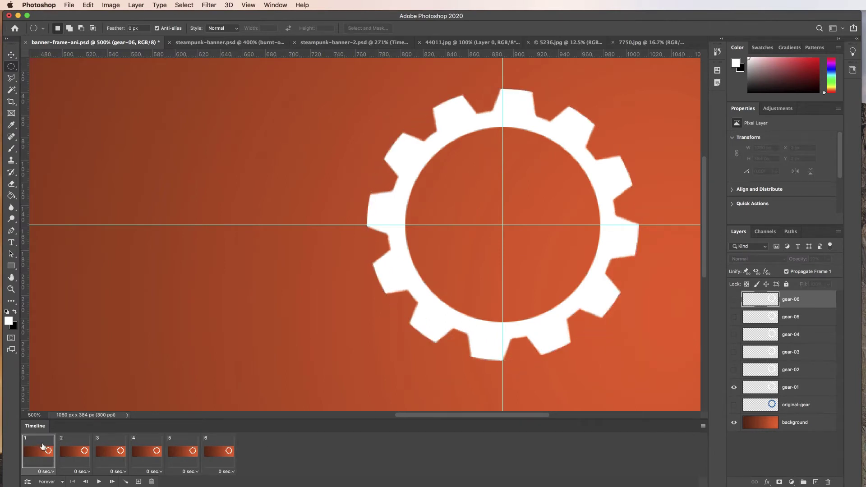
key(super+s)
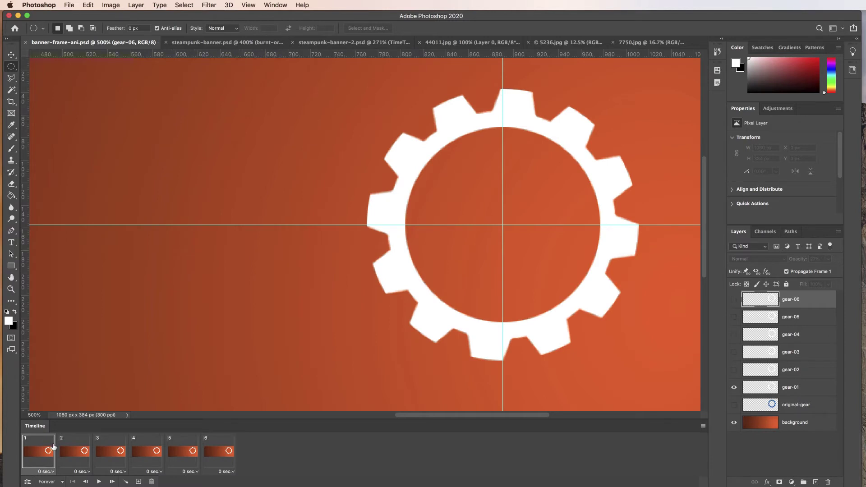
- Preview the gear rotation in playback and examine frames 1 through 6 individually for even rotation between them
click(98, 482)
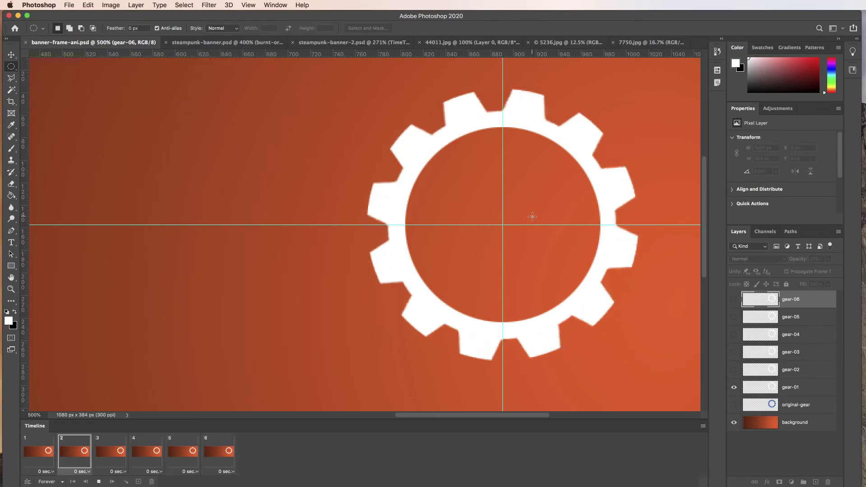
key(space)
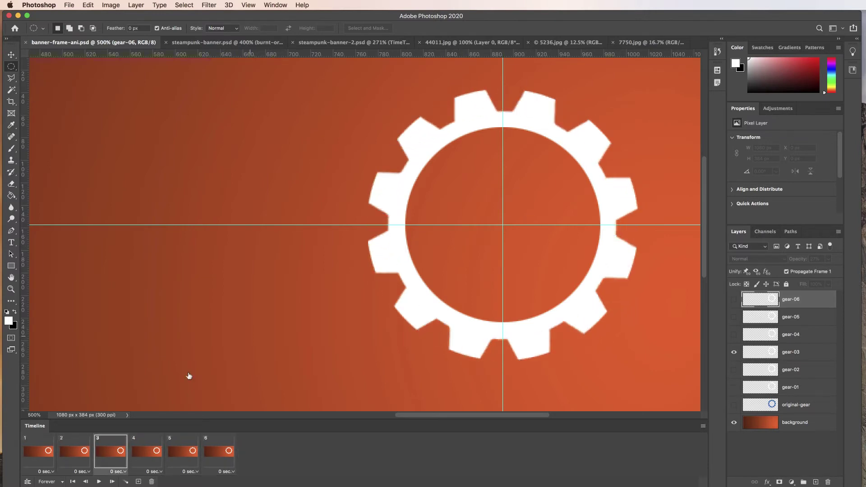
click(36, 454)
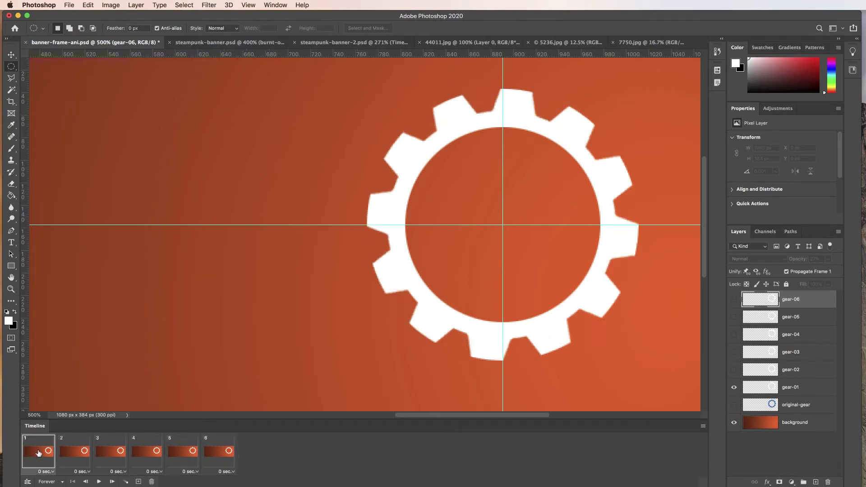
click(72, 451)
click(108, 451)
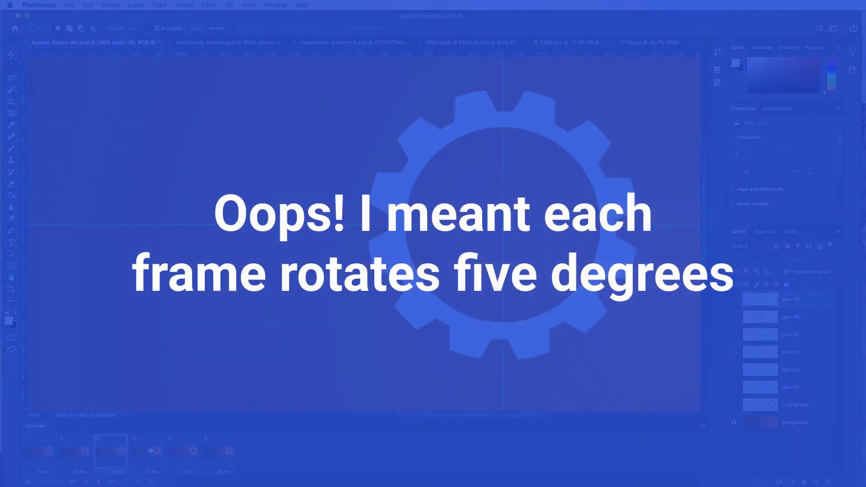
click(151, 451)
click(183, 454)
click(214, 456)
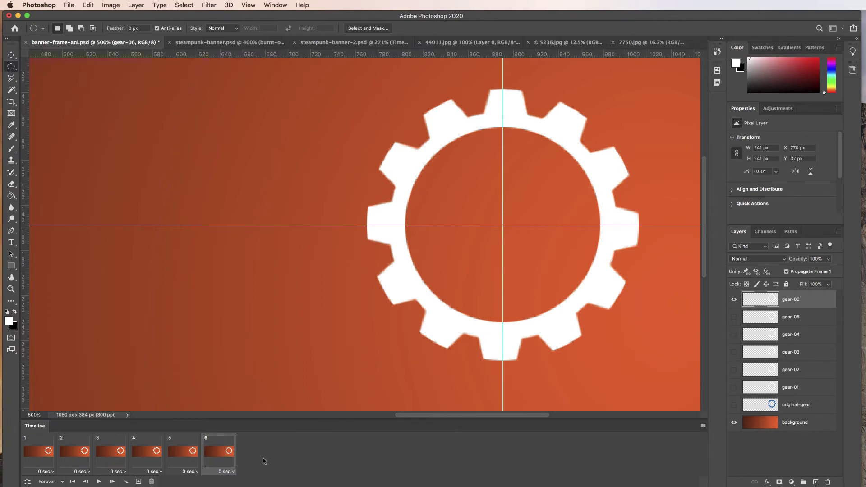
click(34, 455)
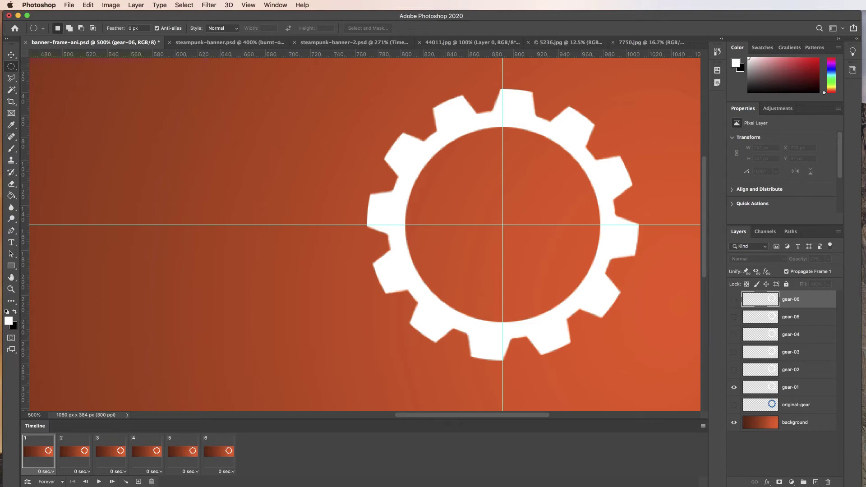
click(99, 481)
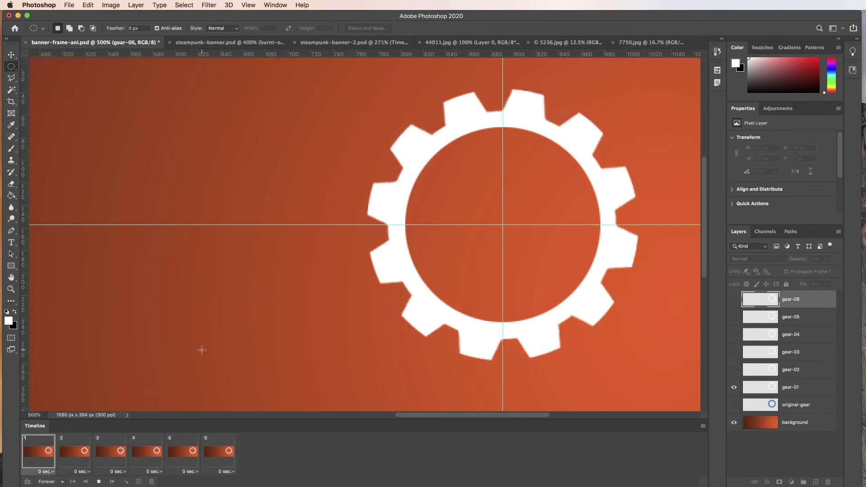
click(98, 483)
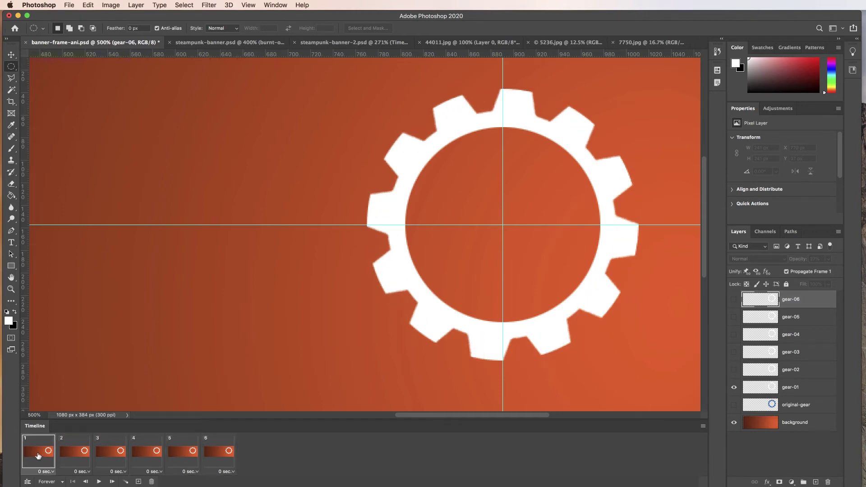
- Duplicate all six timeline frames to extend the animation to twelve frames, and preview it from frame 1
shift+click(222, 456)
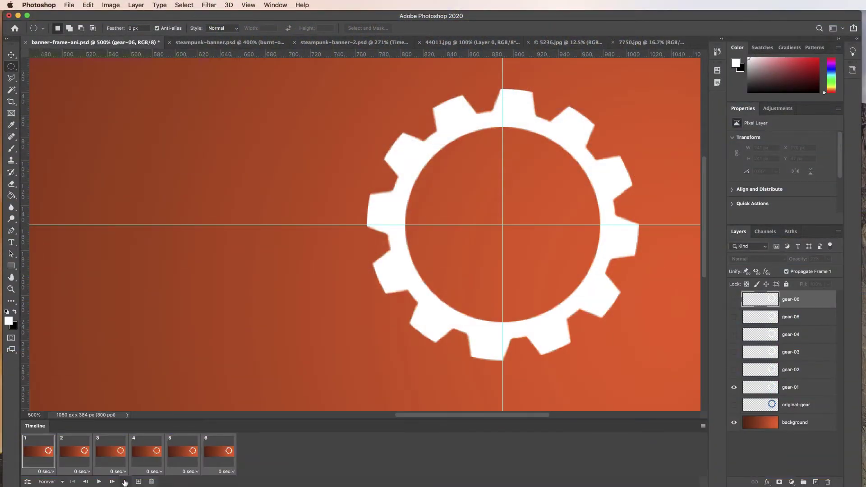
click(138, 482)
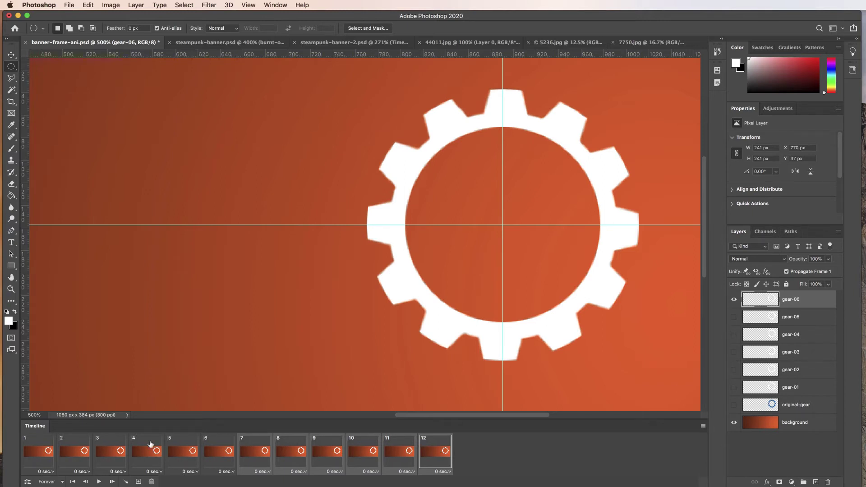
click(37, 453)
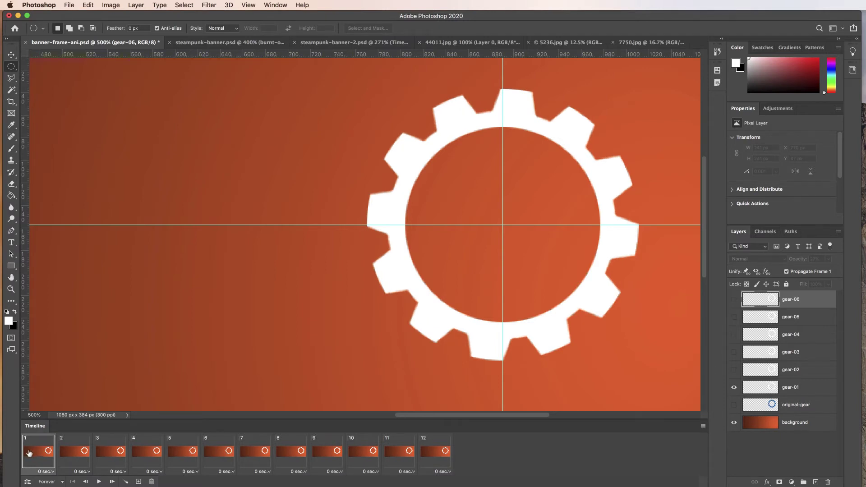
click(98, 482)
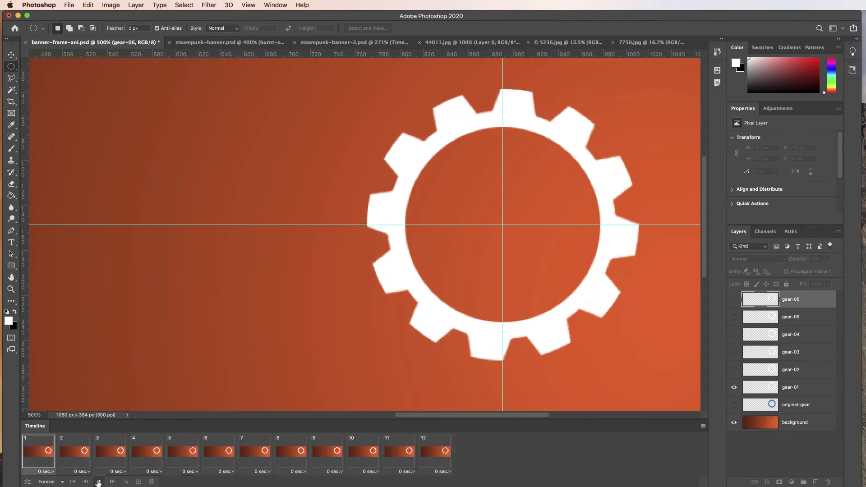
click(98, 483)
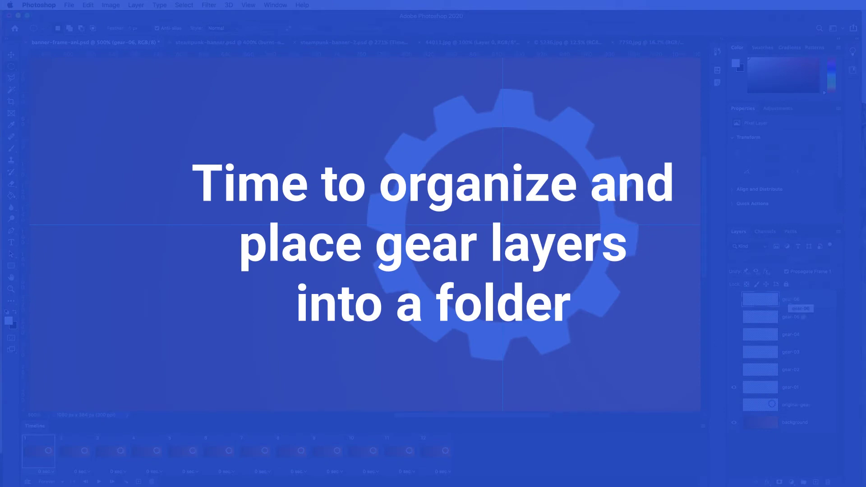
- Group the layers gear-01 through gear-06 and name the group gear-group-01
shift+click(794, 389)
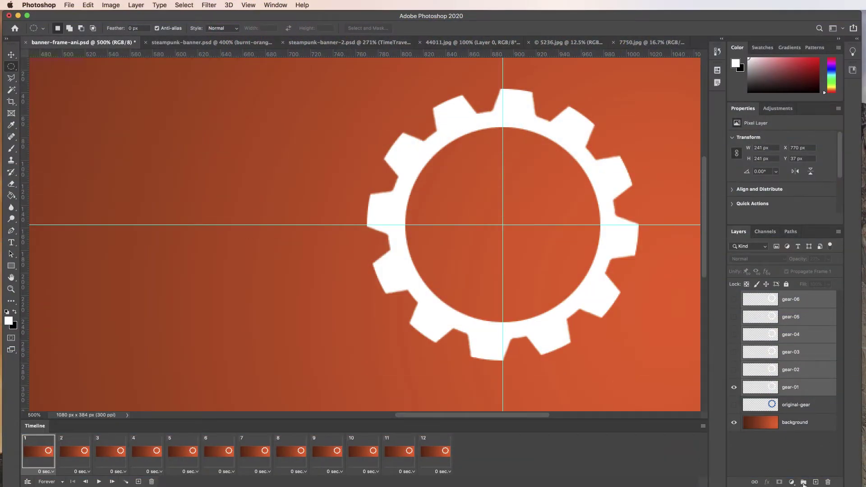
click(803, 482)
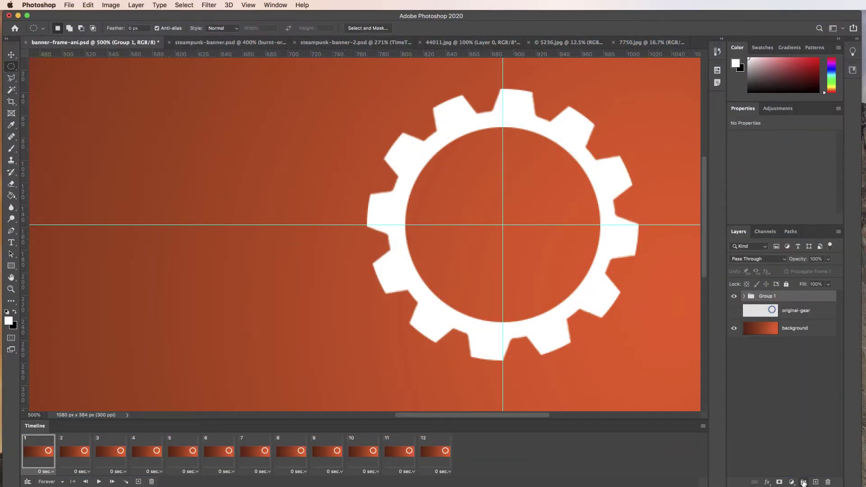
double_click(769, 297)
text(gear-group-01)
key(Return)
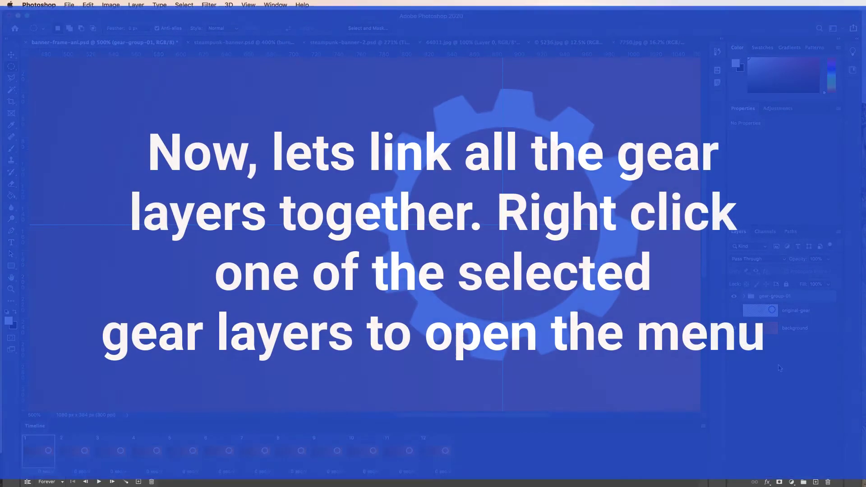
- Link the layers gear-01 through gear-06 inside gear-group-01, collapse the group and hide the guides
click(744, 298)
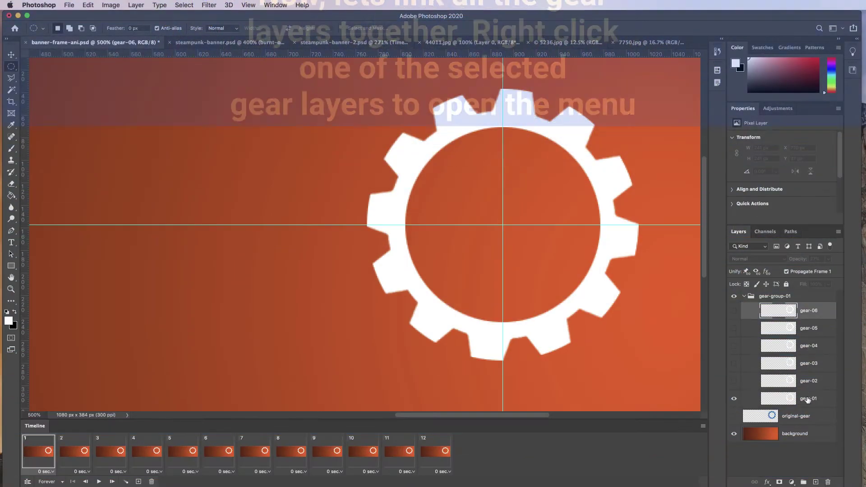
shift+click(807, 399)
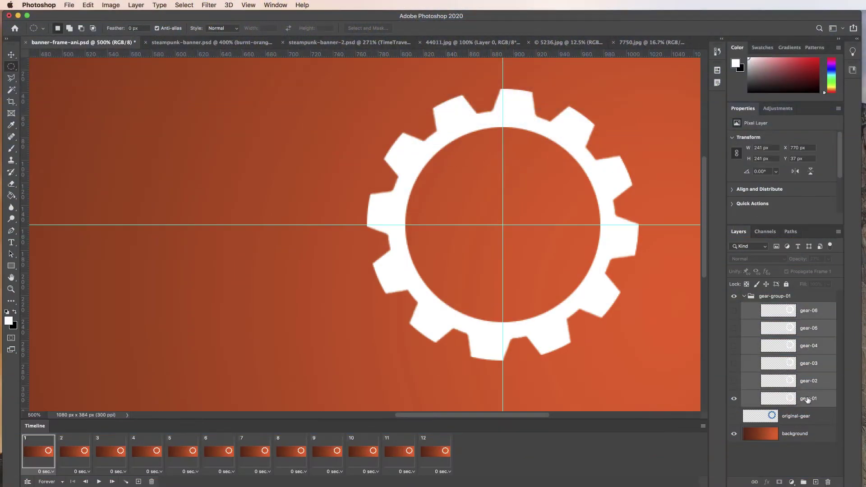
right_click(811, 311)
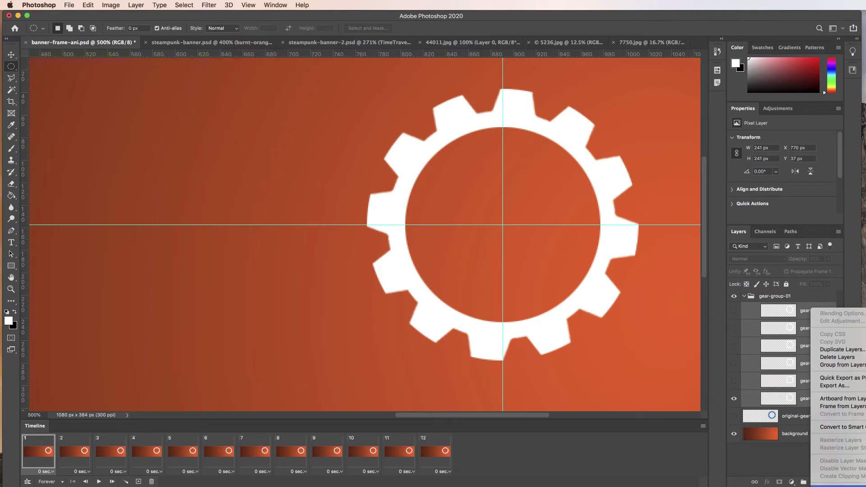
click(838, 486)
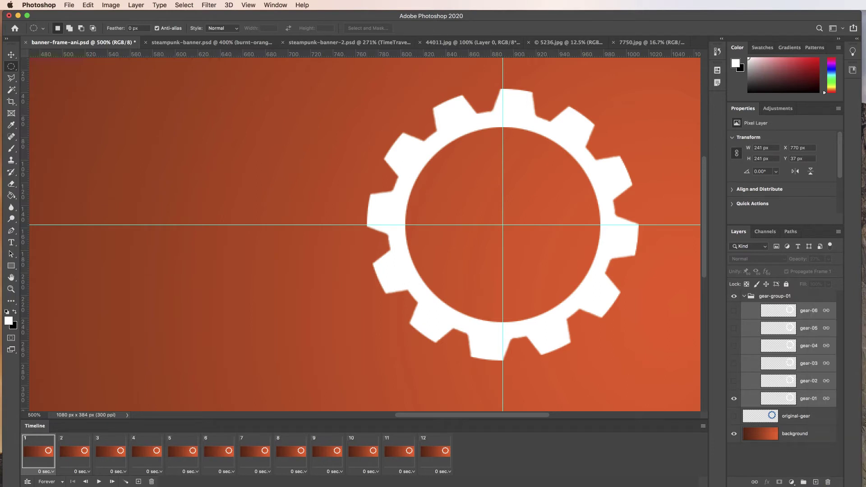
click(745, 297)
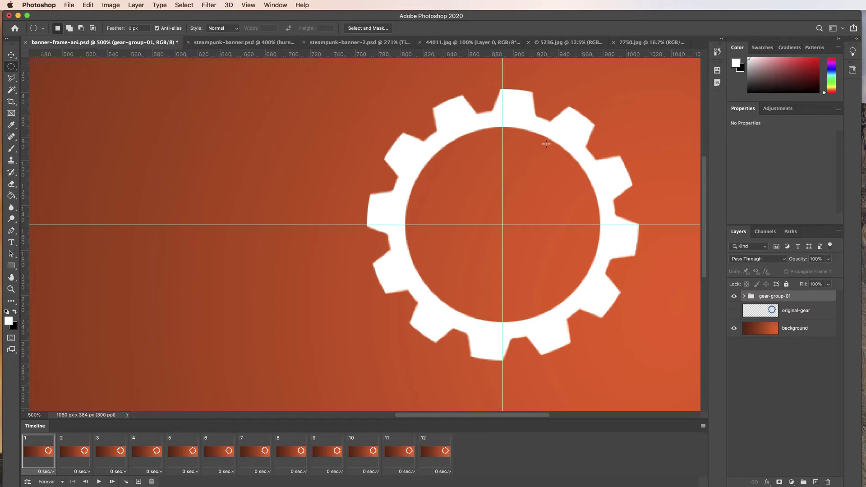
key(super+semicolon)
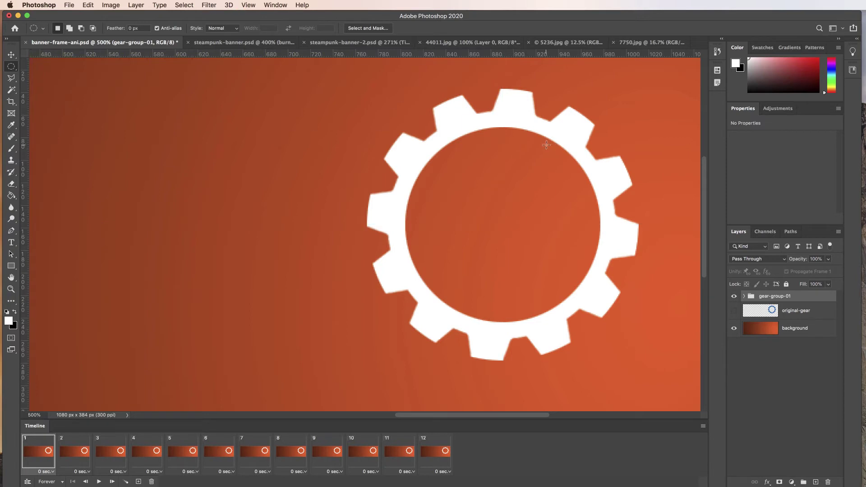
- Scale the linked layers gear-01 through gear-06 down proportionally to about 83% (200 × 200 px) and preview the animation
alt+super+click(512, 192)
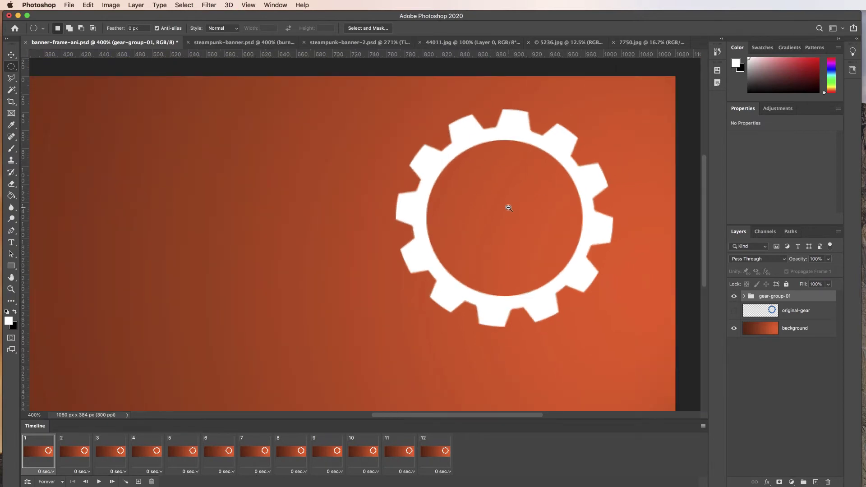
alt+super+click(510, 207)
alt+super+click(544, 207)
alt+super+click(548, 205)
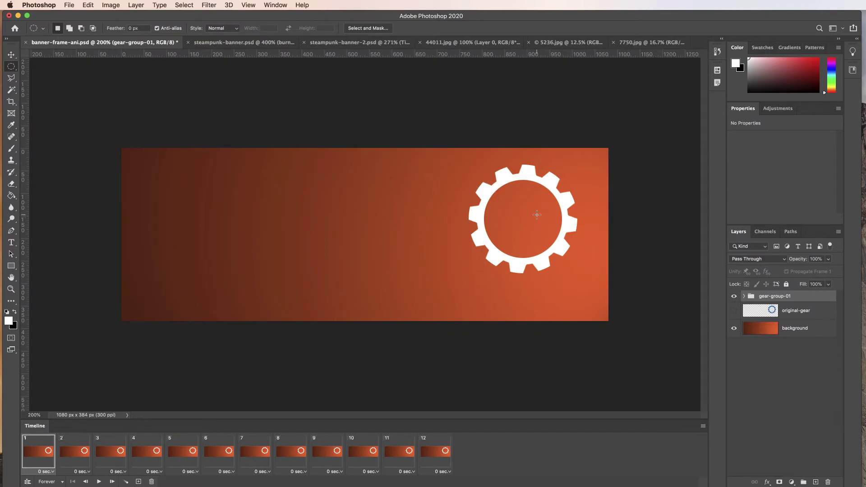
scroll(537, 215, up, 3)
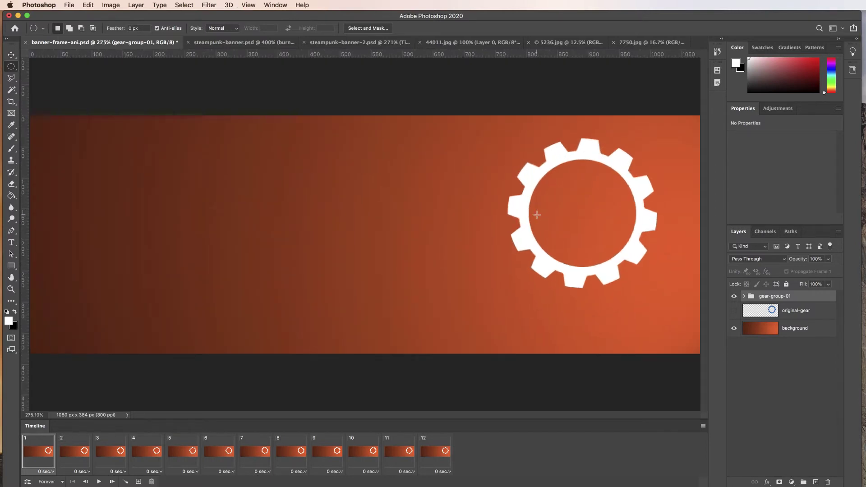
click(11, 55)
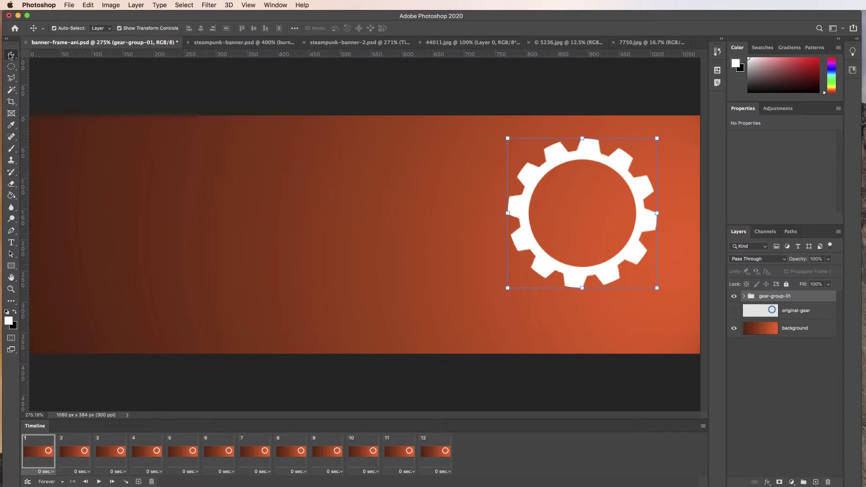
click(744, 297)
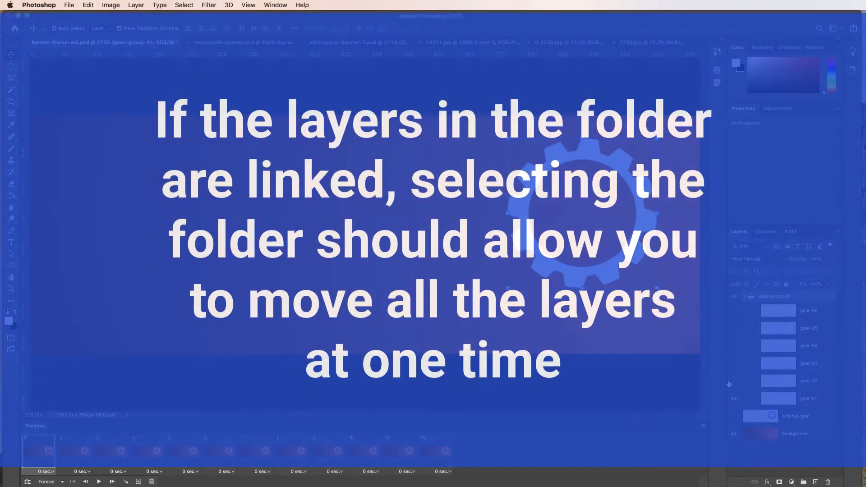
click(815, 312)
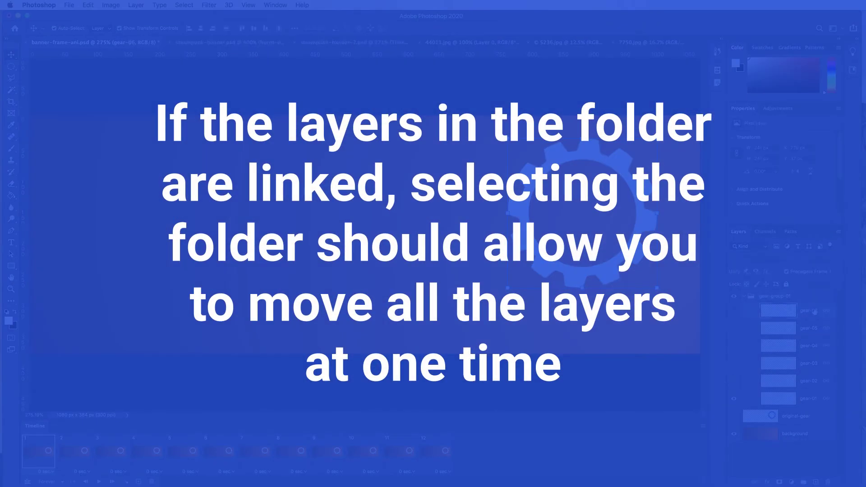
click(782, 297)
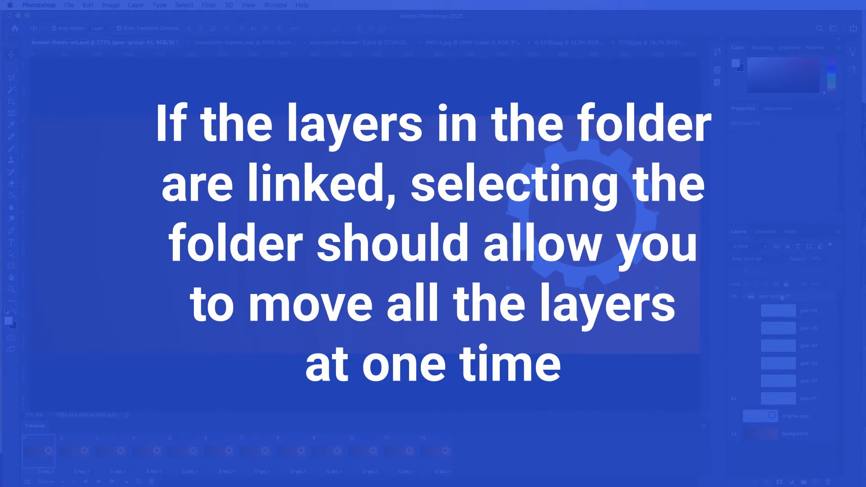
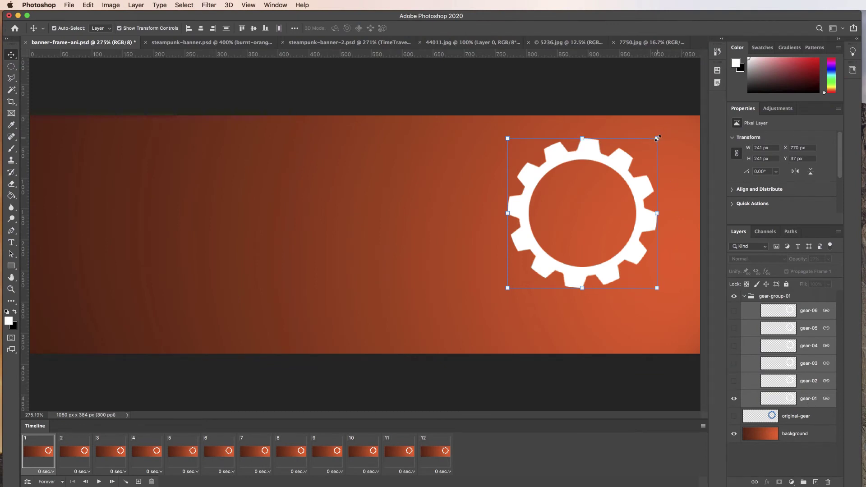
drag(657, 138, 630, 161)
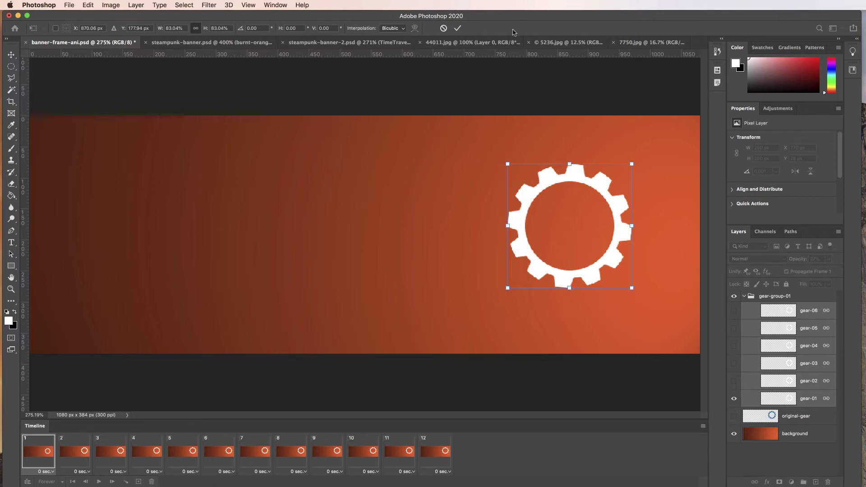
click(458, 28)
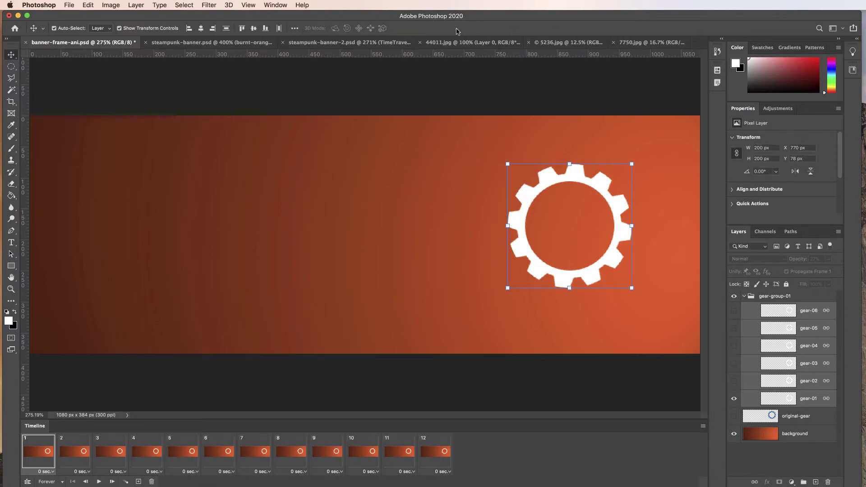
click(99, 482)
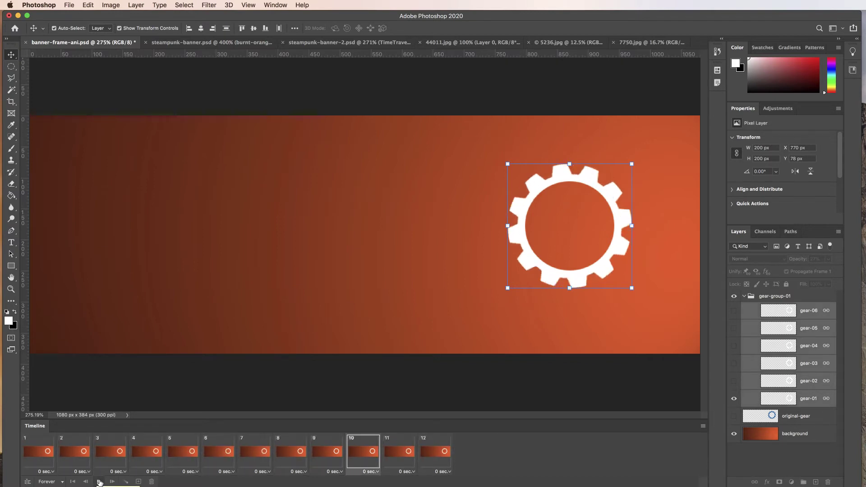
click(99, 482)
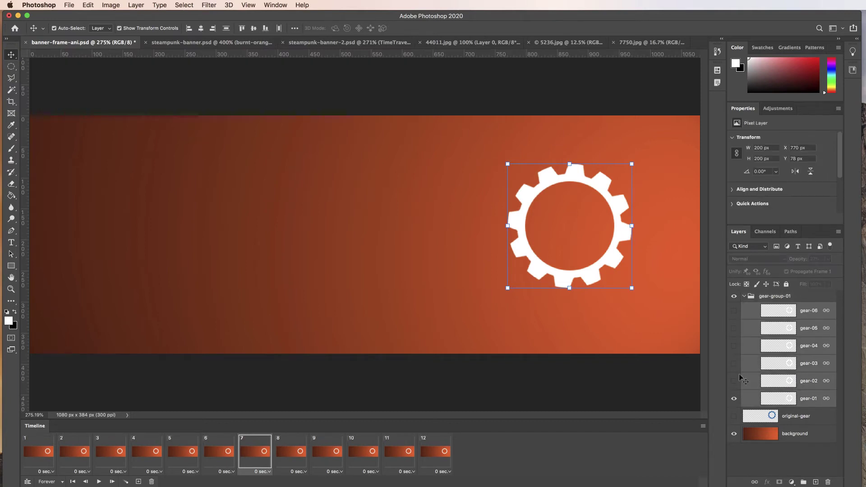
- Select gear-group-01 together with all of its layers down to gear-01
click(671, 387)
click(788, 297)
shift+click(814, 400)
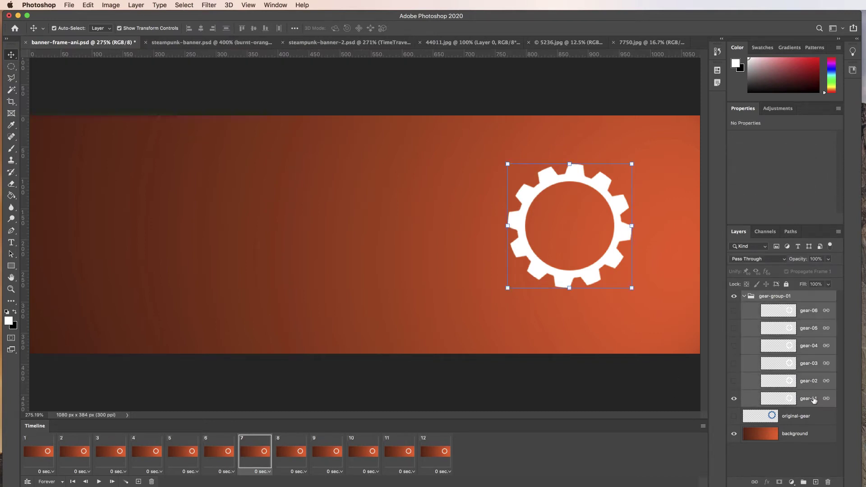
- Try moving the selected gear group toward the banner's upper-right corner on frame 7, and undo the move
drag(605, 185, 639, 166)
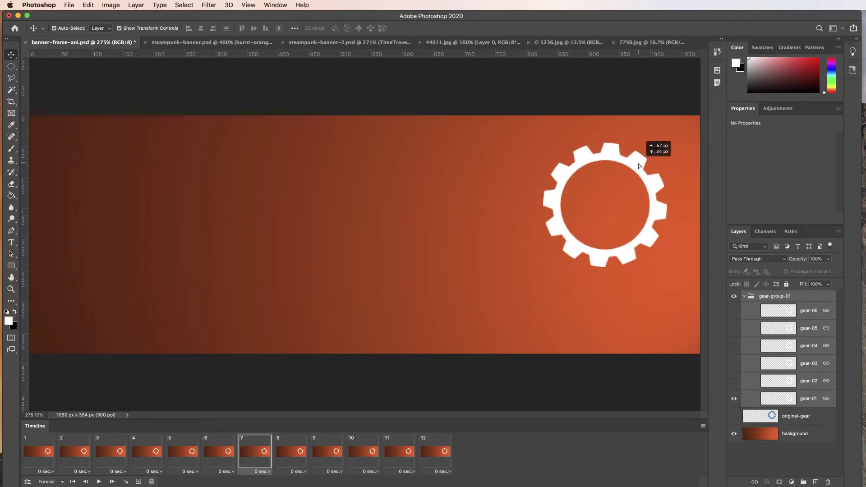
drag(640, 166, 639, 166)
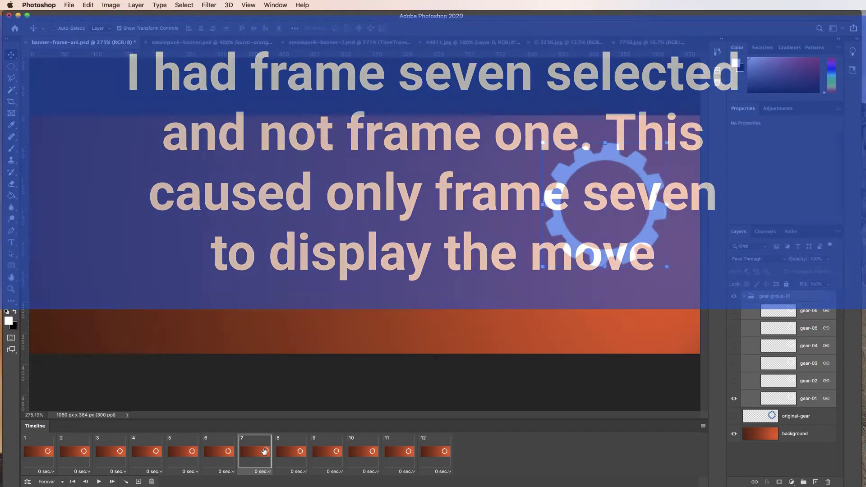
key(super+z)
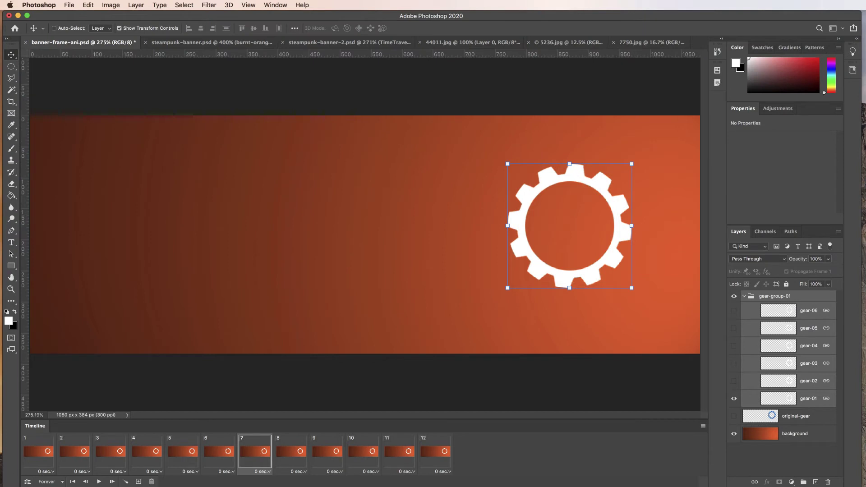
- On frame 1, move the selected gear group toward the banner's upper-right corner and preview the animation
click(31, 451)
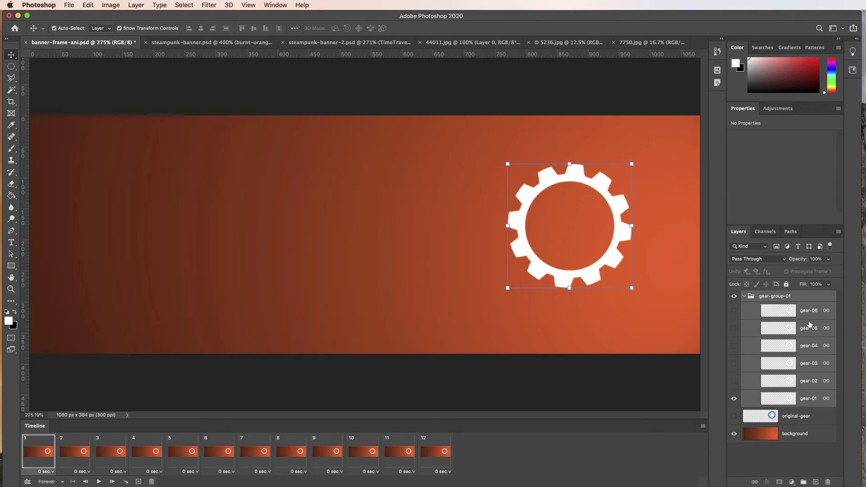
drag(603, 185, 646, 158)
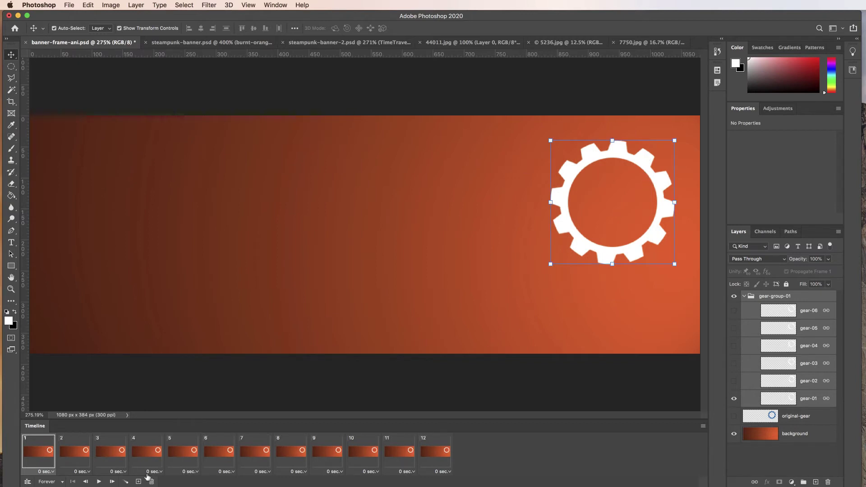
click(98, 482)
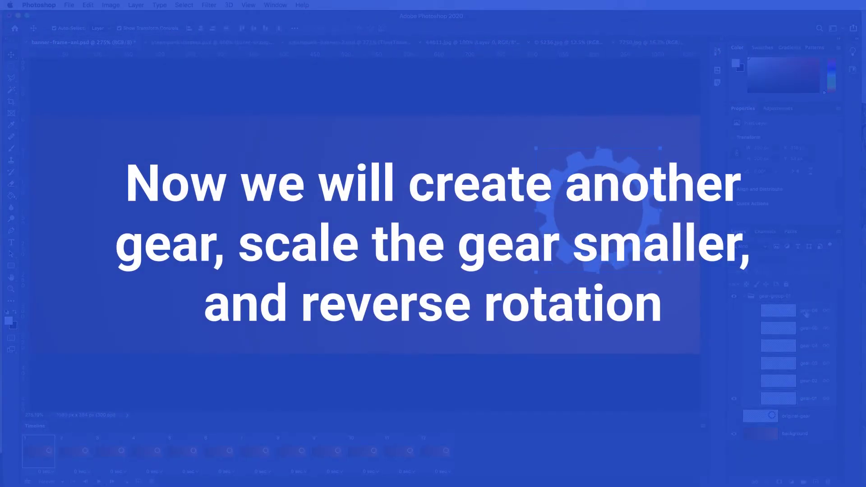
- Unlink the layers gear-01 through gear-06 and duplicate the layer gear-01
right_click(805, 314)
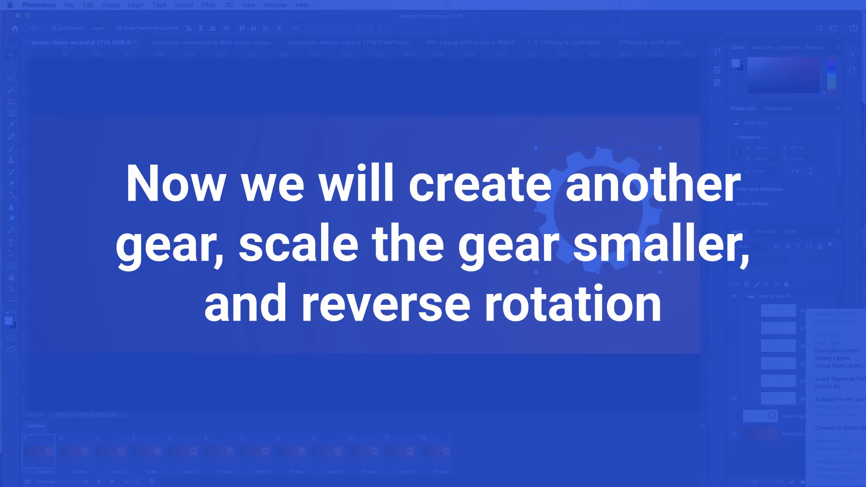
click(826, 465)
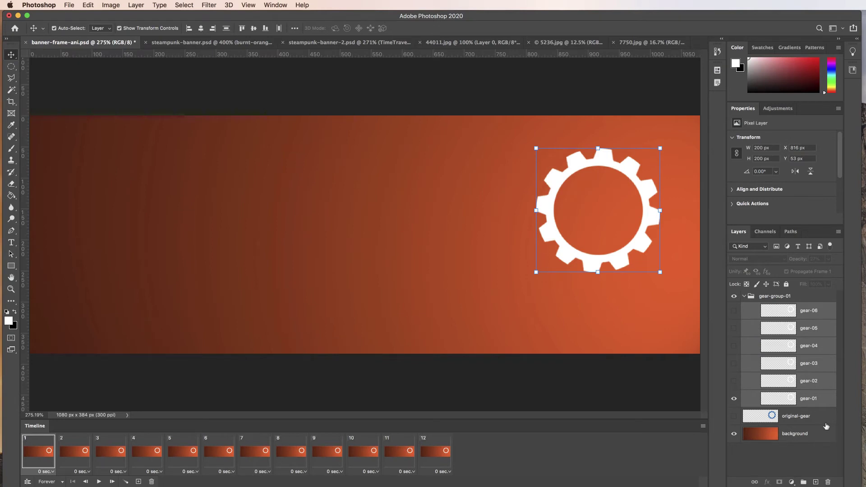
click(806, 400)
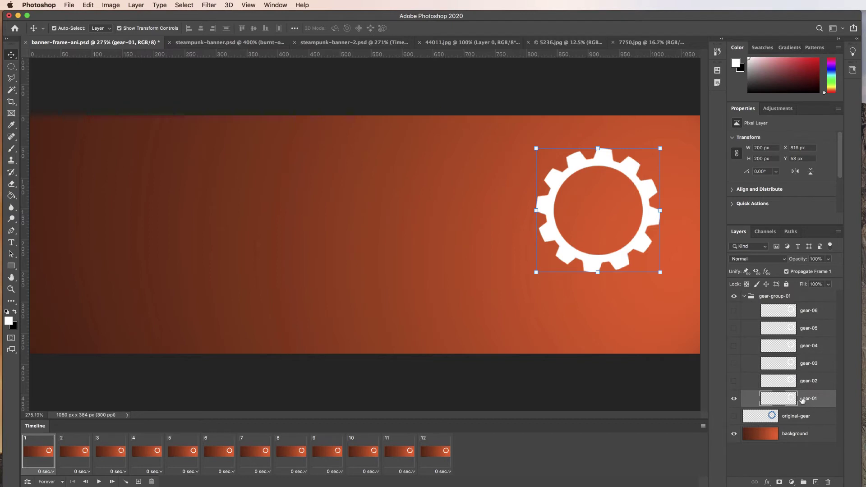
drag(806, 398, 816, 482)
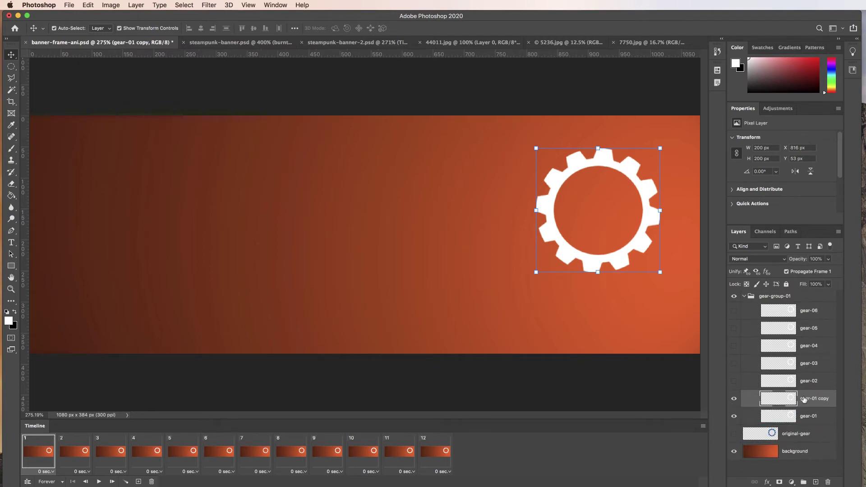
- Move the gear-01 copy out of the group to above the collapsed gear-group-01 and rename it gear-01
drag(804, 399, 798, 293)
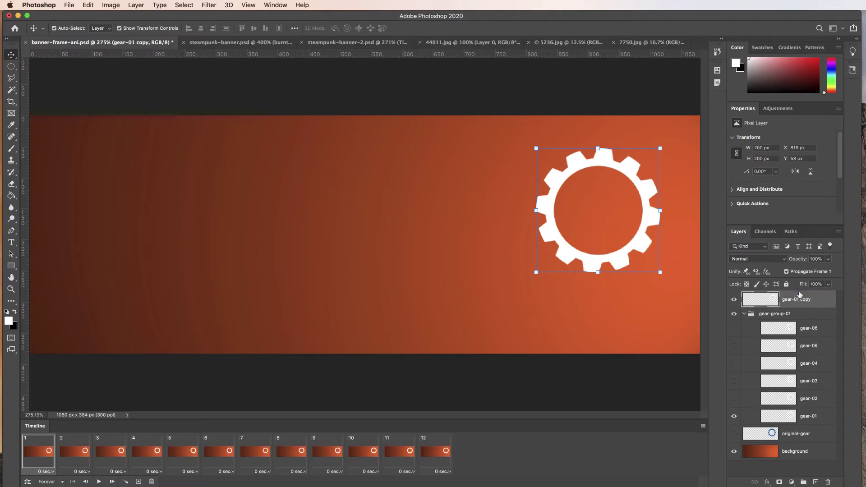
click(744, 314)
double_click(808, 299)
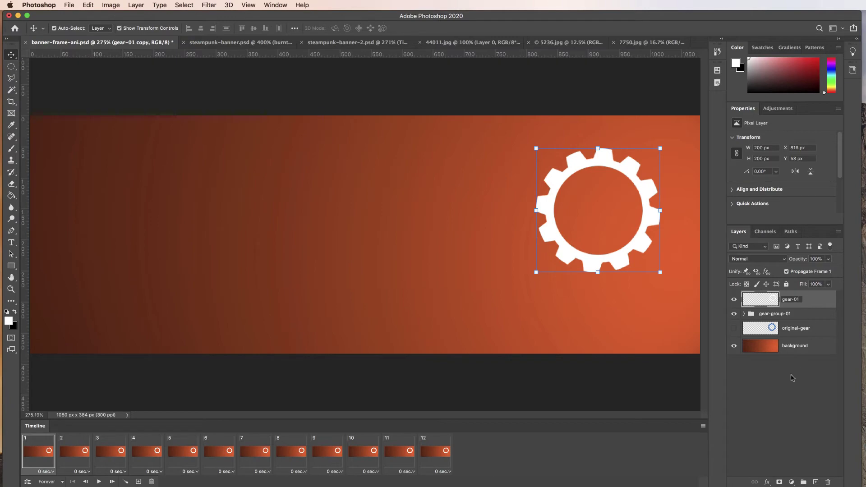
key(Return)
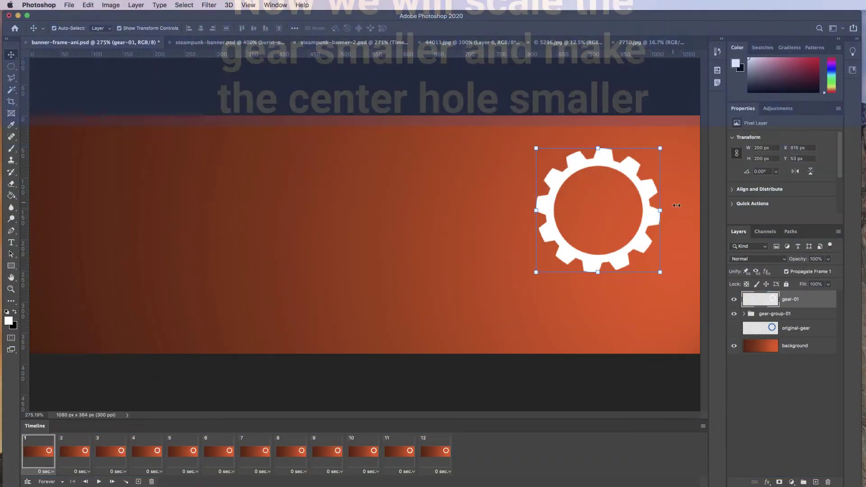
- Draw a circular marquee selection of about 146 × 146 px around the gear's center hole, slightly overlapping its white inner rim
click(608, 206)
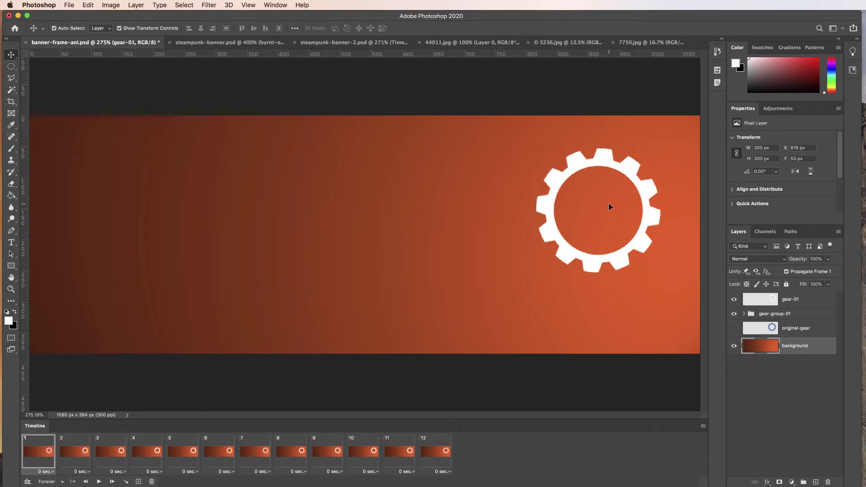
click(602, 202)
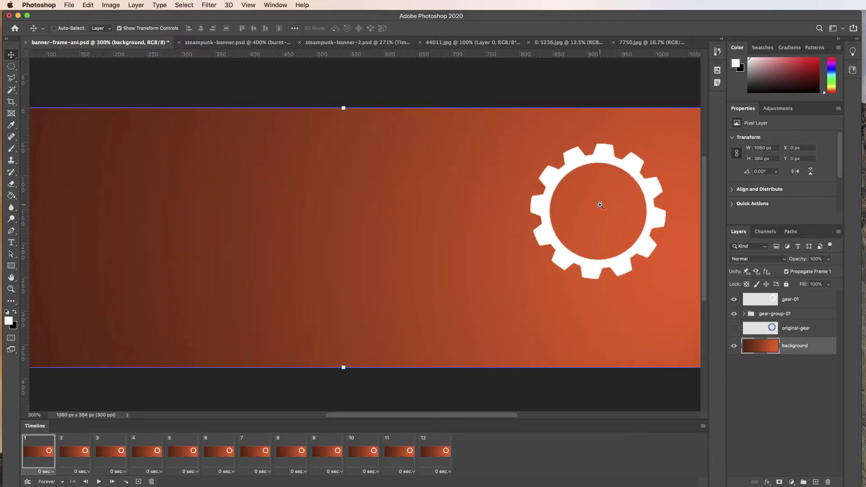
click(601, 204)
click(601, 206)
click(601, 206)
drag(605, 212, 492, 236)
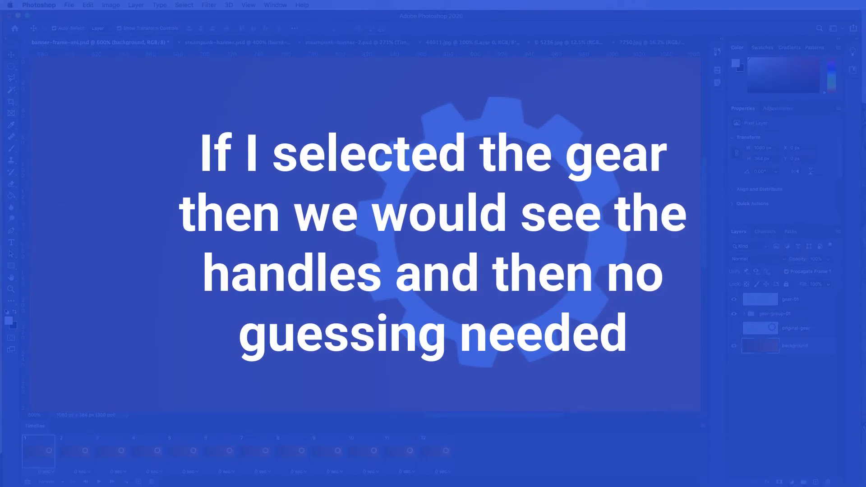
key(m)
click(53, 75)
drag(495, 231, 499, 234)
key(super+d)
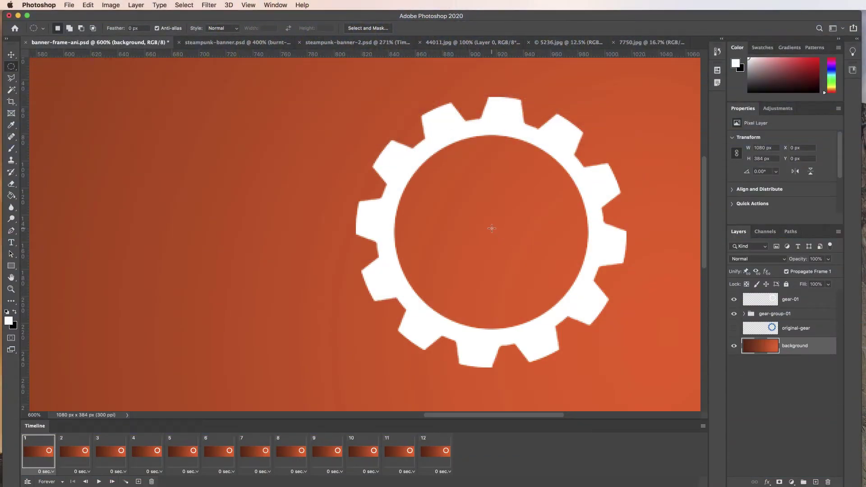
drag(491, 228, 618, 129)
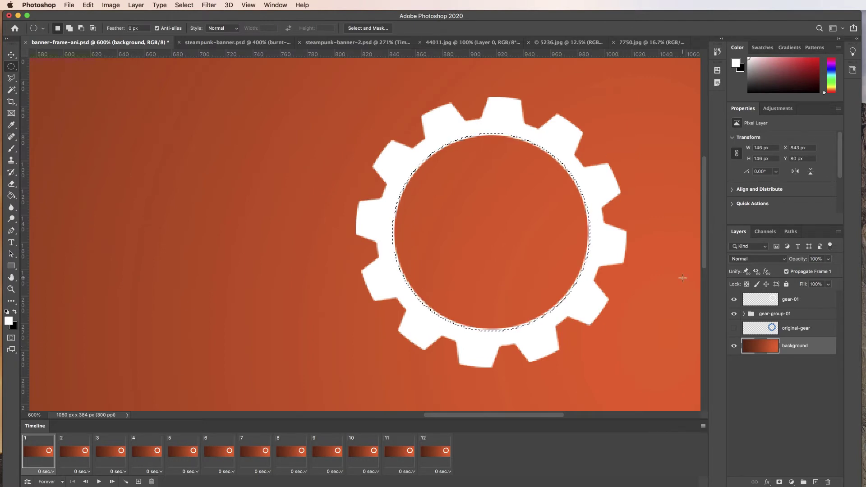
- Fill the circular selection with white on the gear-01 layer above gear-group-01, using the Paint Bucket
click(772, 298)
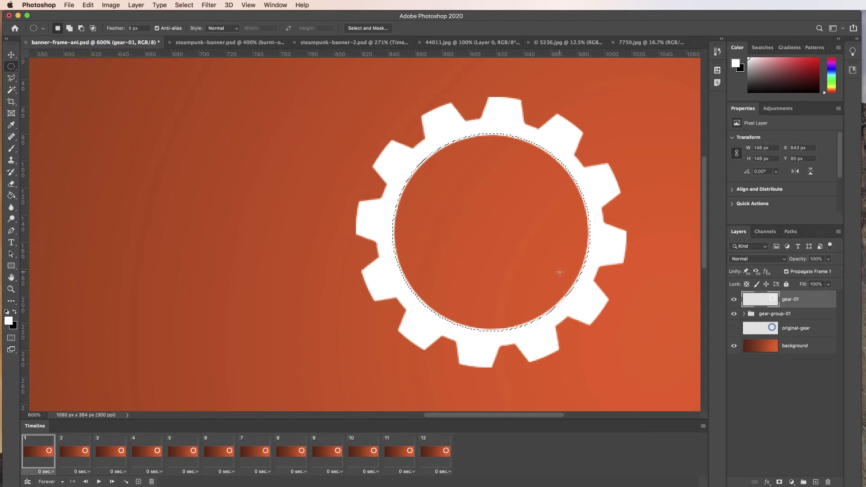
key(g)
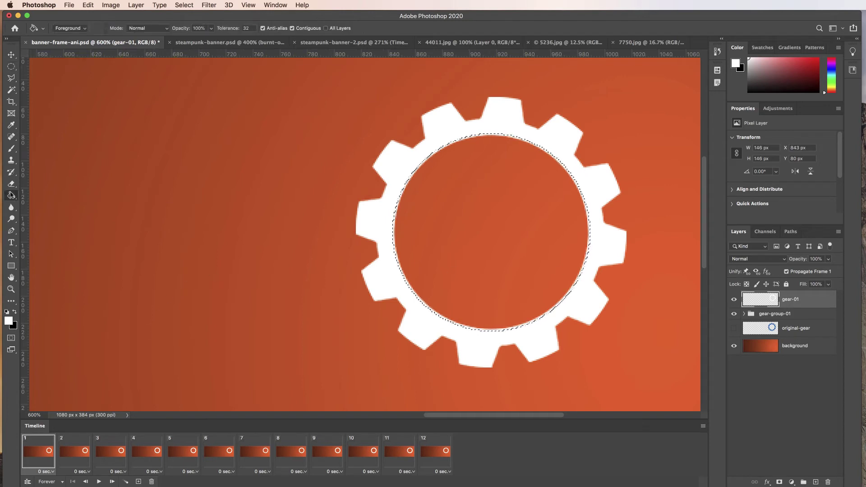
click(486, 193)
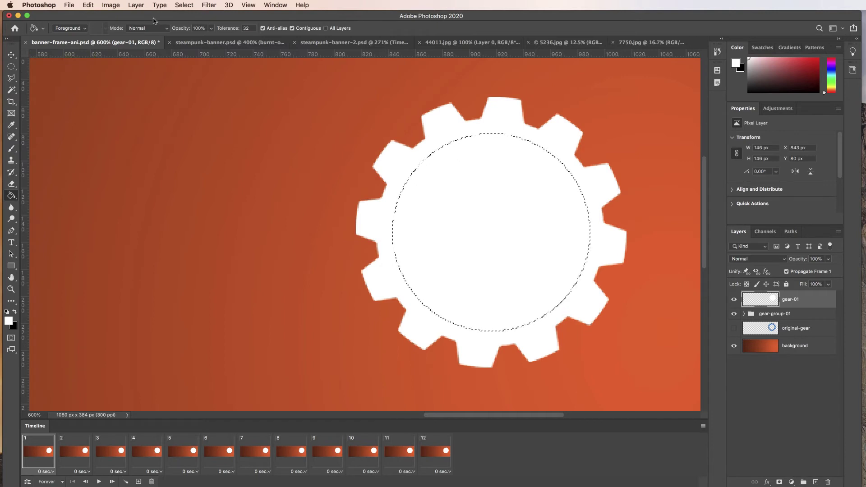
- Contract the circular selection by 45 pixels
click(185, 5)
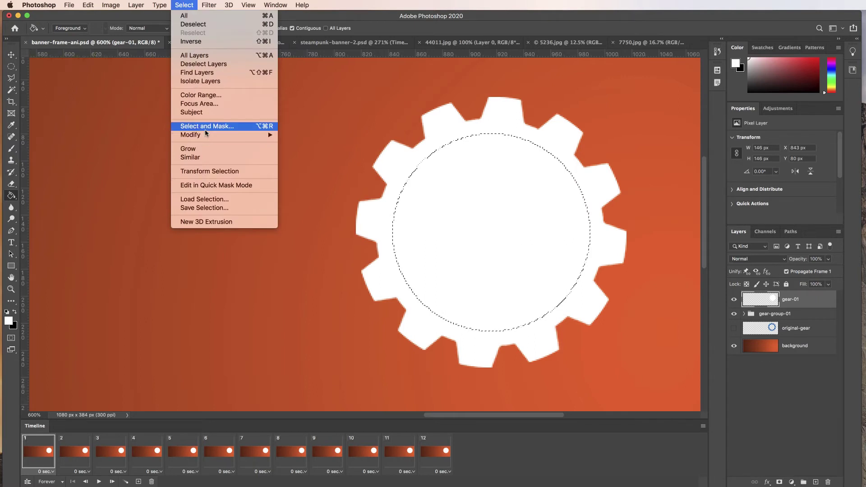
mouse_move(264, 135)
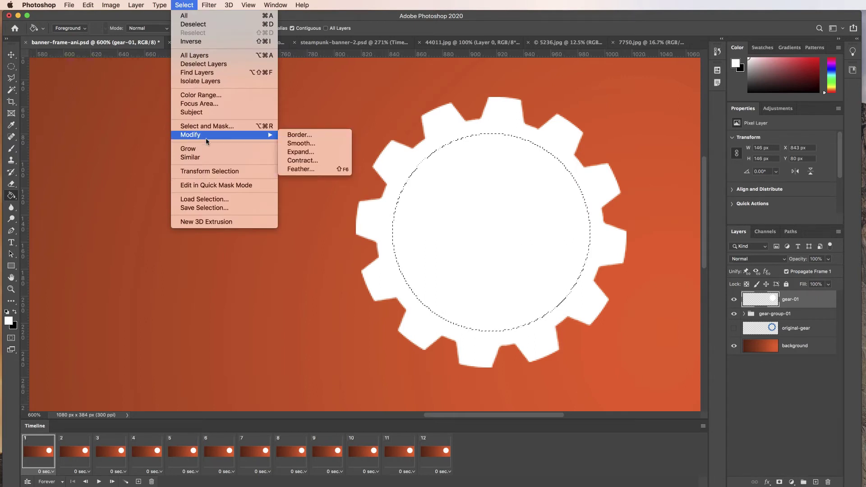
click(321, 161)
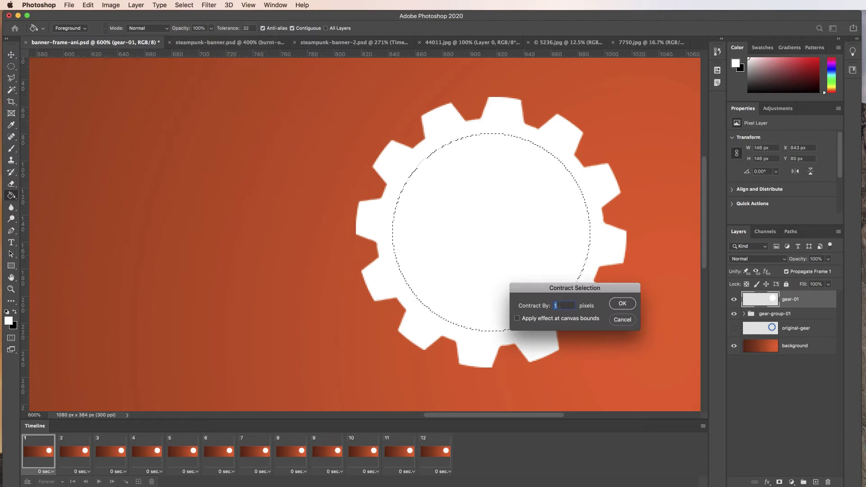
text(45)
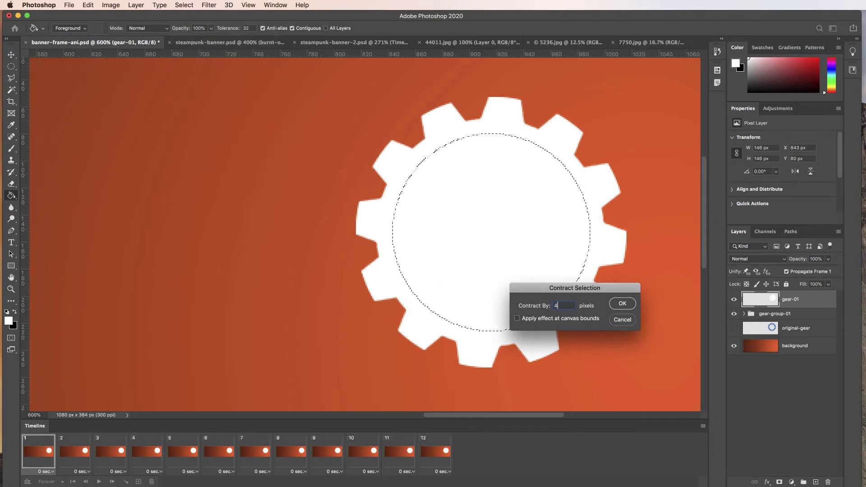
click(623, 304)
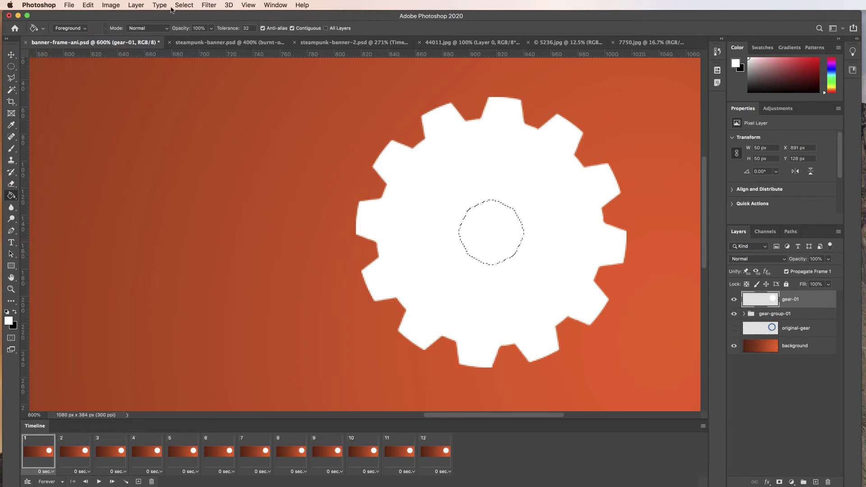
- Try to contract the small selection at the gear's center further, and undo that contraction
click(184, 6)
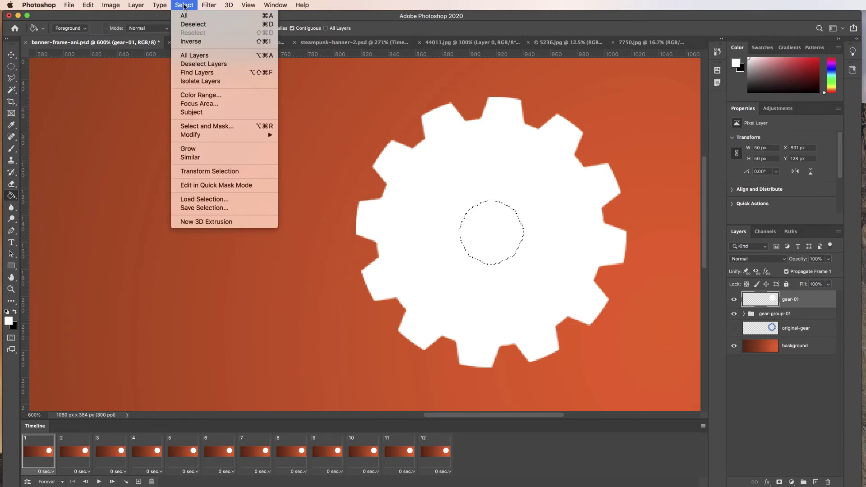
mouse_move(249, 135)
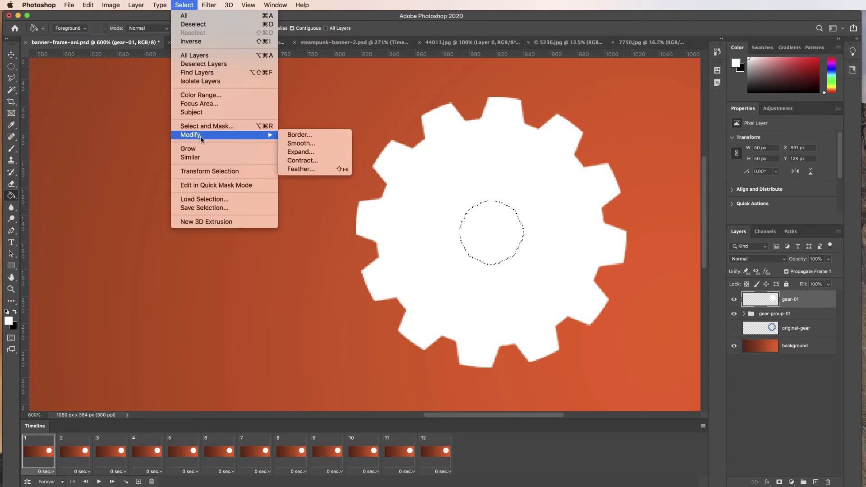
click(305, 161)
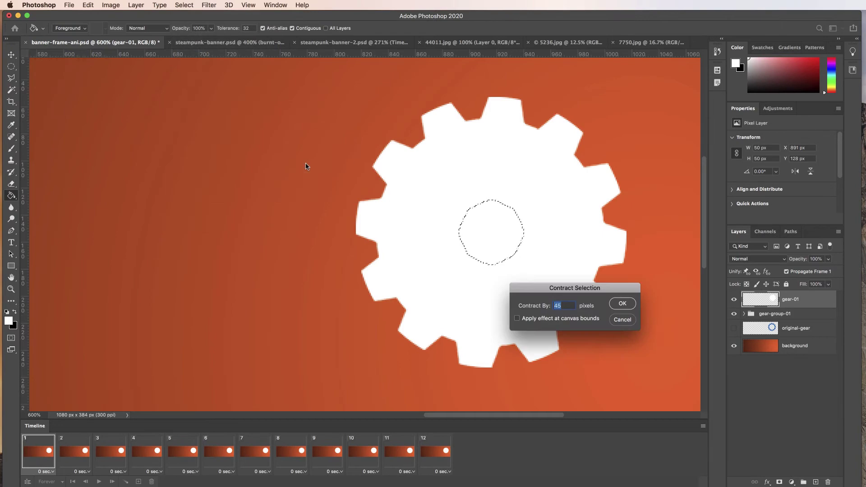
drag(561, 306, 551, 306)
text(20)
click(623, 304)
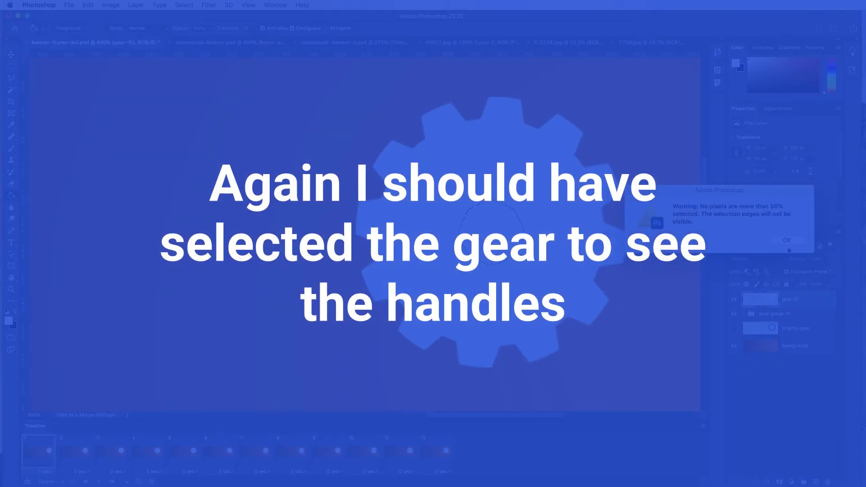
click(789, 241)
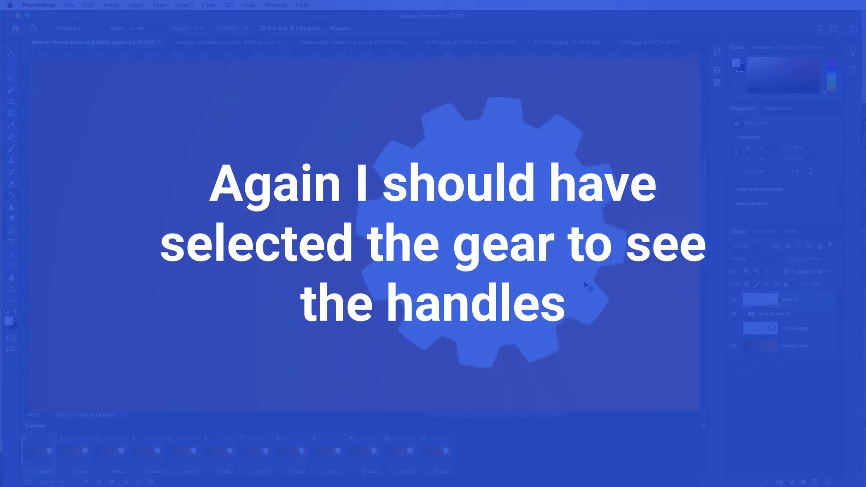
key(super+z)
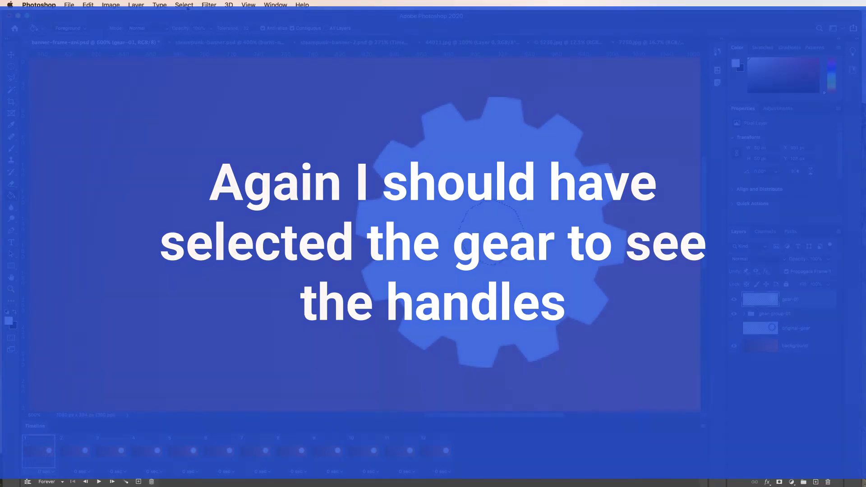
- Contract the circular selection at the gear's center by 5 pixels
click(184, 5)
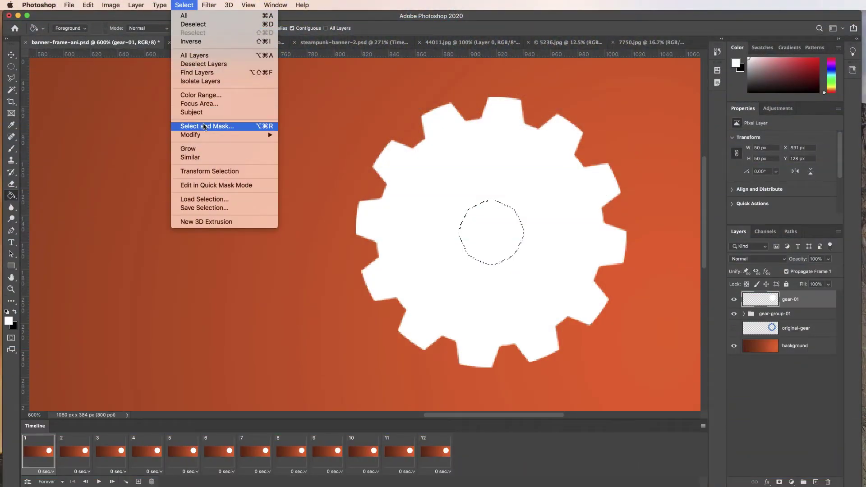
mouse_move(207, 135)
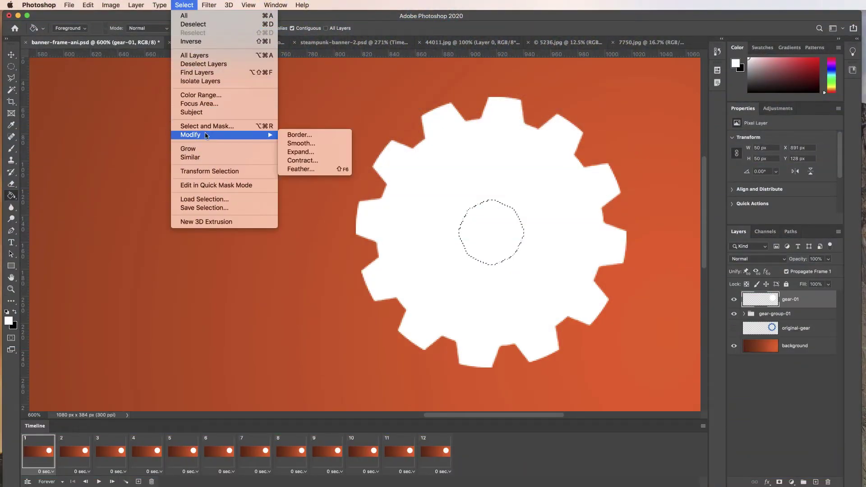
click(303, 160)
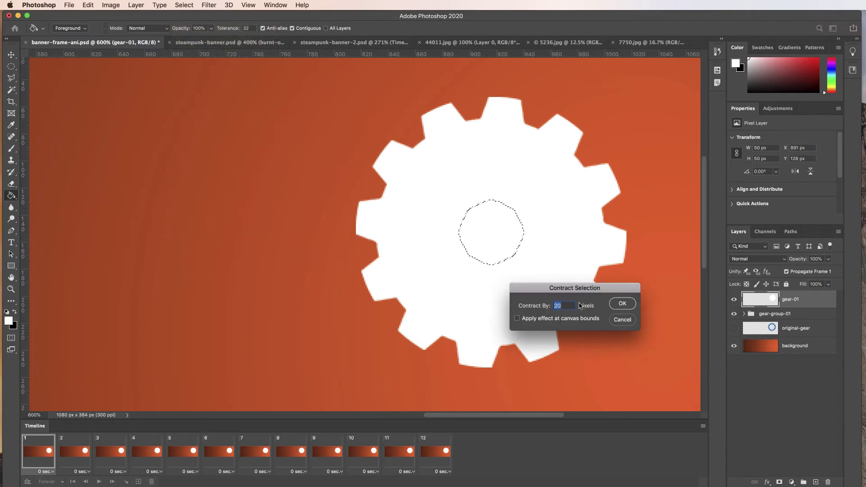
text(5)
click(625, 304)
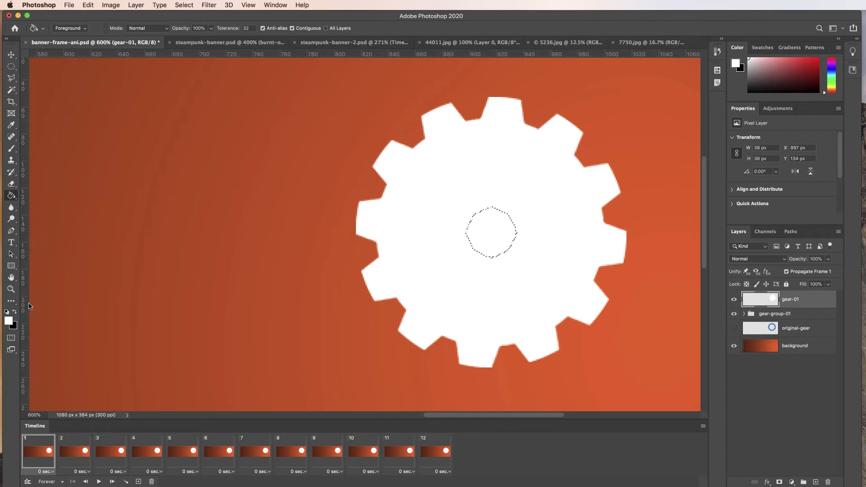
- Show the guides and move the vertical and horizontal guides to cross at the center of the circular selection
key(super+semicolon)
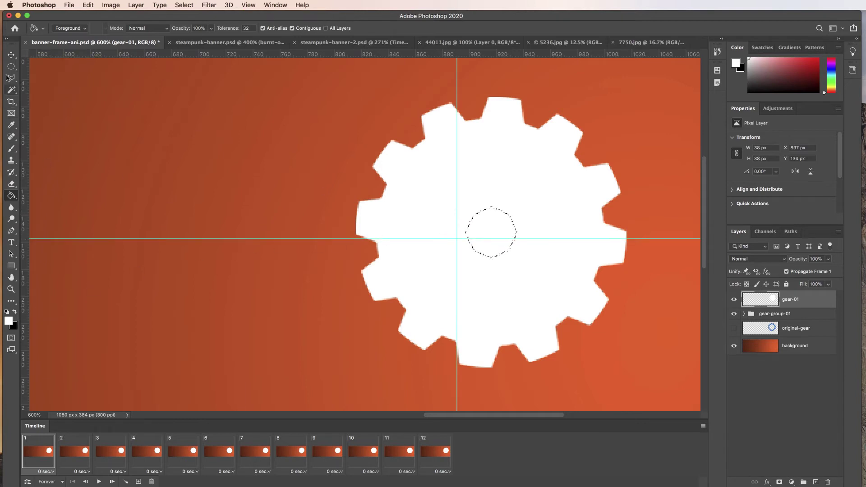
click(11, 55)
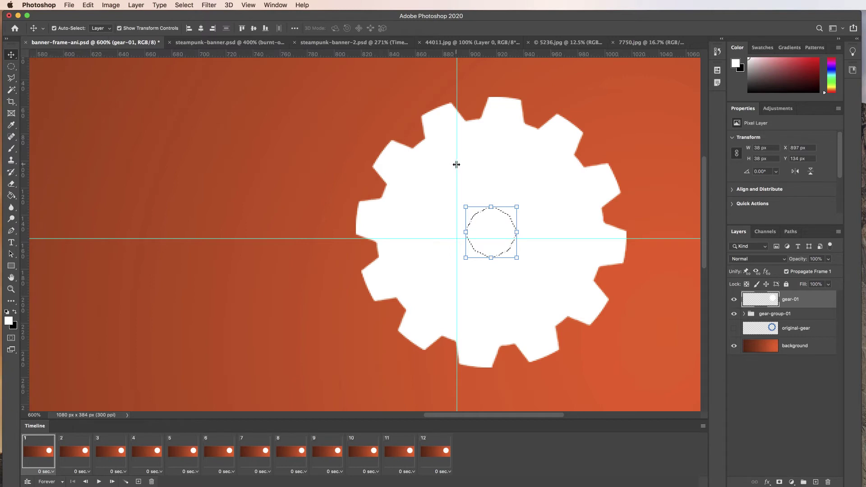
drag(457, 164, 490, 165)
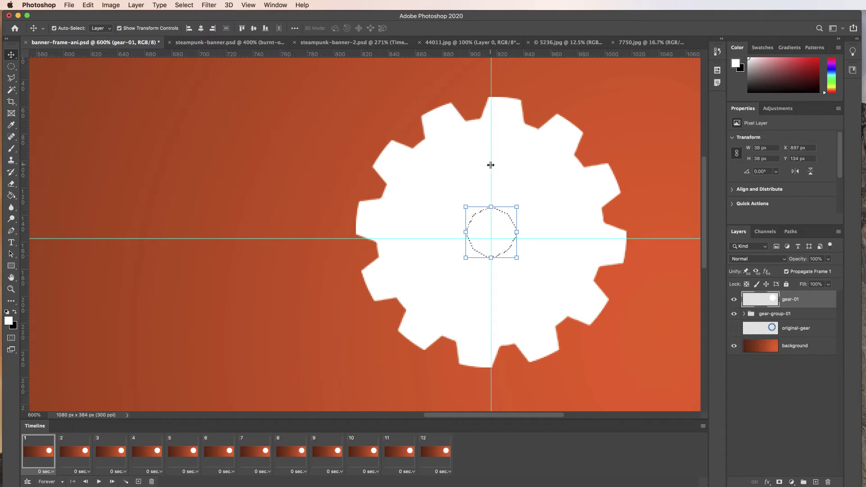
drag(671, 238, 673, 233)
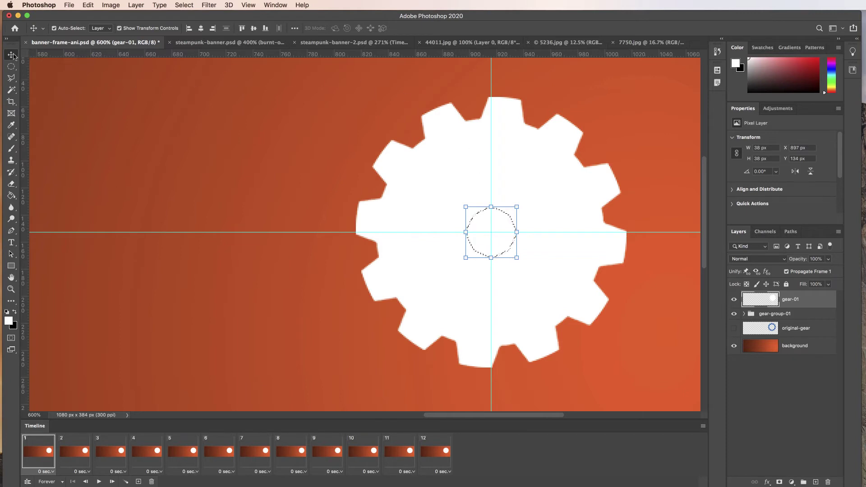
- Try cutting the small selection out of the gear's center, undo the cut, and deselect
key(Delete)
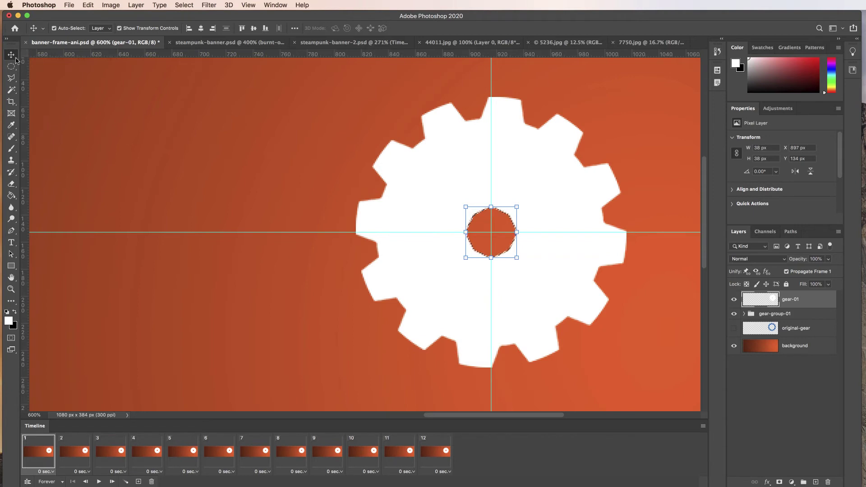
key(super+z)
key(super+d)
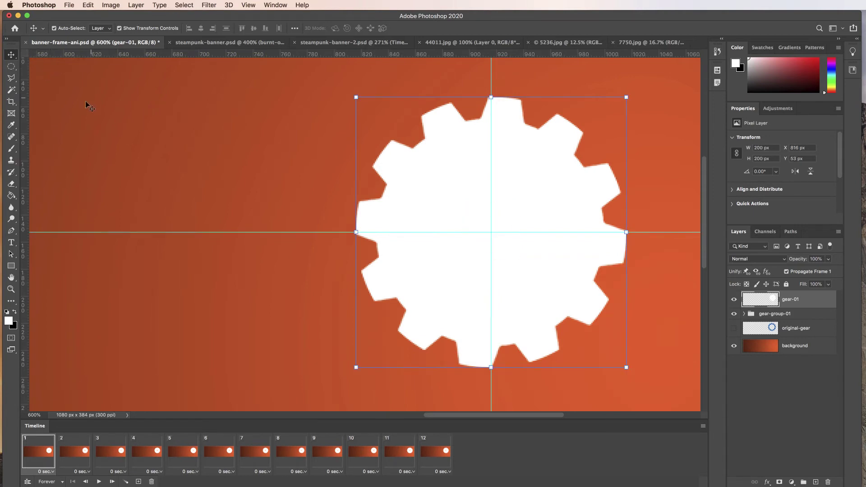
- Cut a circular hole of about 86 × 86 px, centered on the guide intersection, out of the gear-01 layer and save the file
click(11, 67)
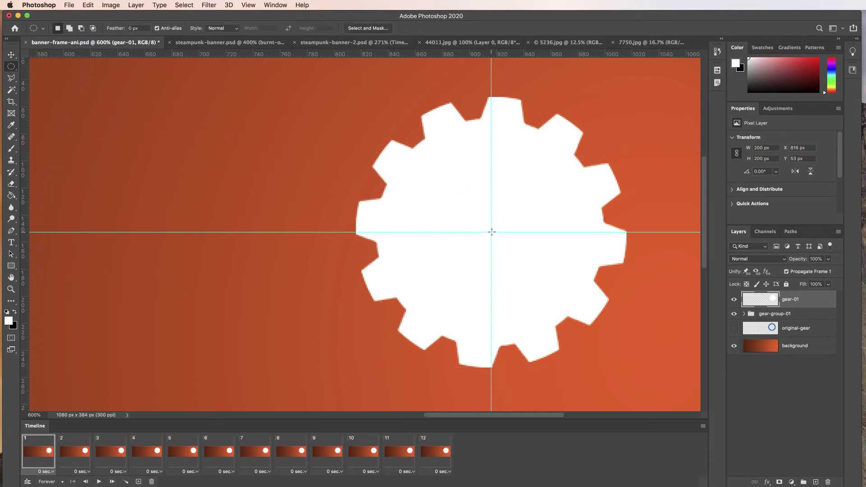
drag(491, 232, 573, 175)
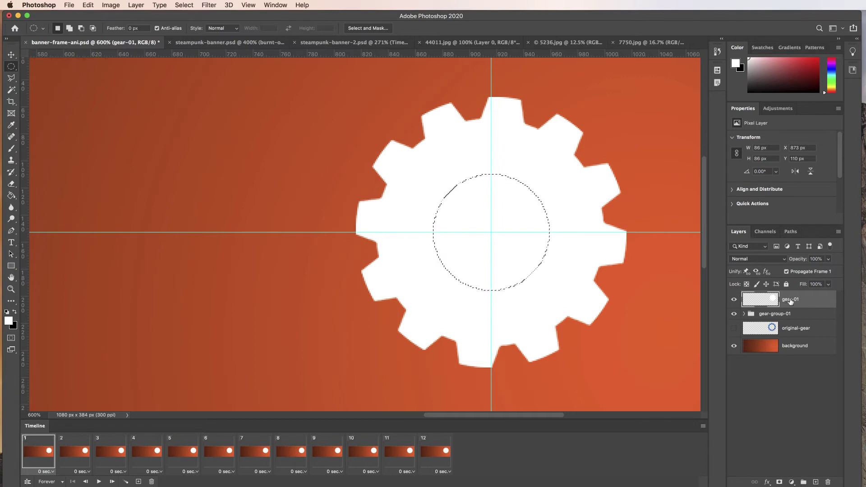
key(Delete)
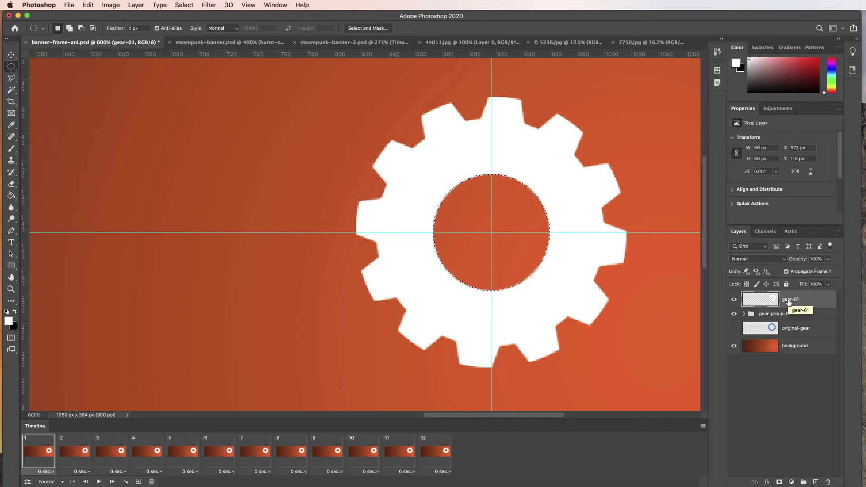
click(12, 55)
key(ctrl+d)
key(ctrl+s)
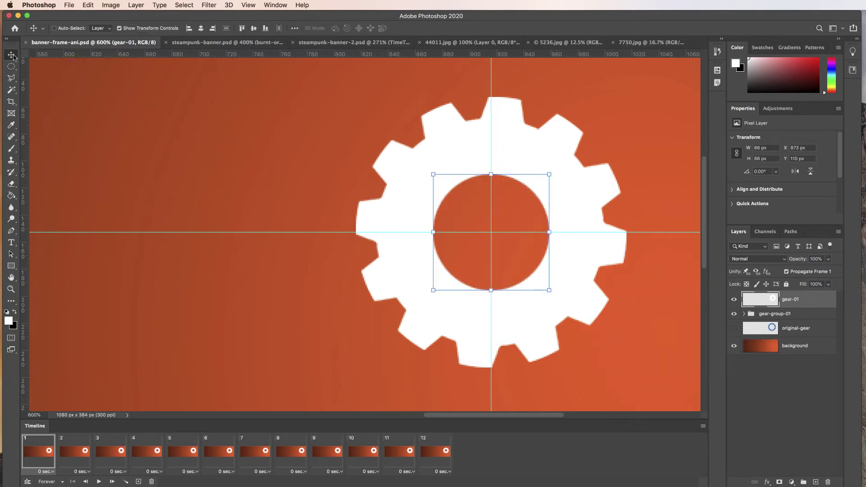
- Move the gear with the smaller hole left of the ring-shaped gear, to about X 594 px, Y 23 px
super+click(202, 185)
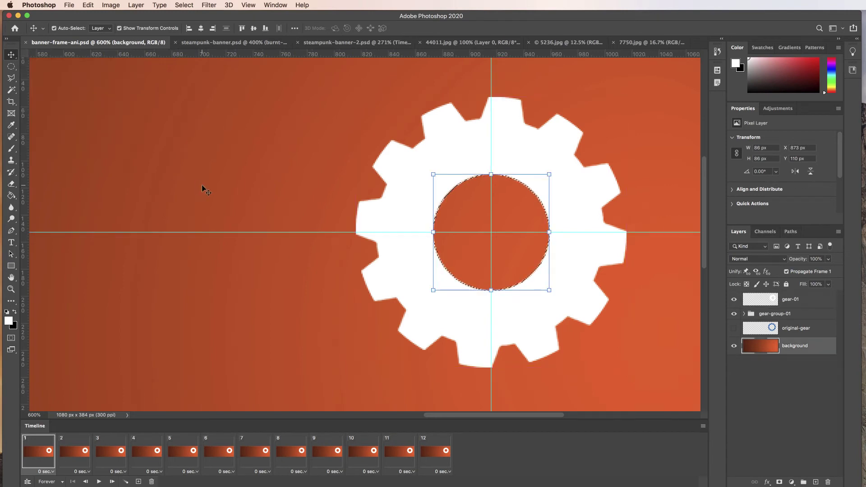
alt+super+click(546, 183)
alt+super+click(546, 184)
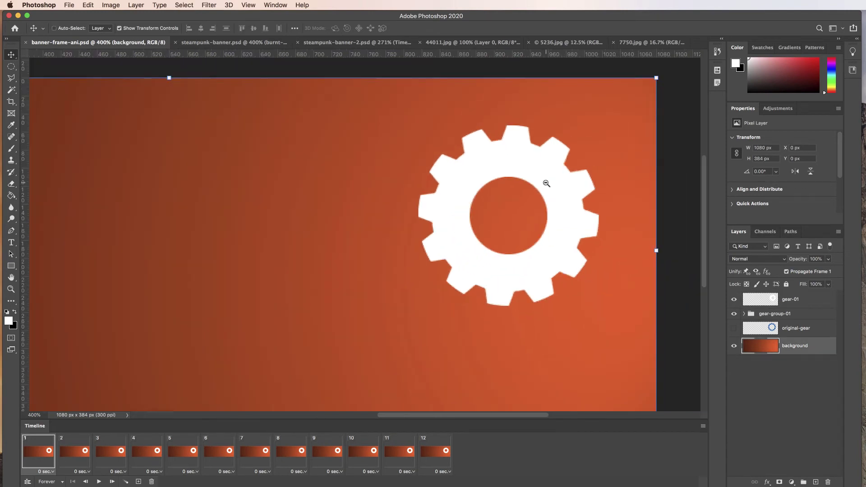
alt+super+click(546, 183)
alt+super+click(549, 184)
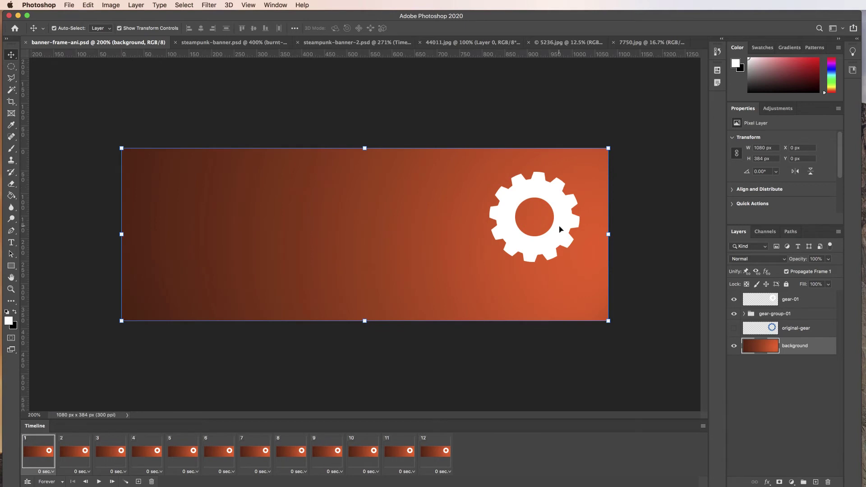
drag(562, 230, 461, 216)
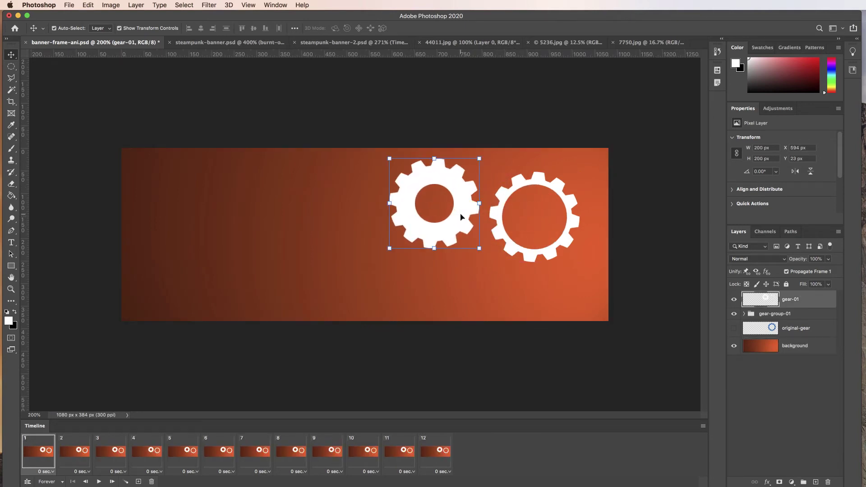
- Scale the moved gear proportionally to about 63% and place it near the upper left of the larger gear
click(480, 158)
drag(479, 159, 462, 202)
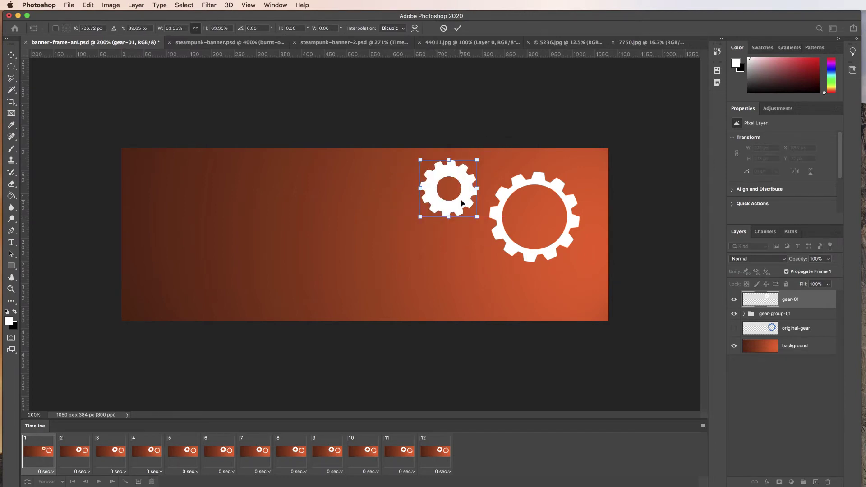
click(458, 28)
click(484, 124)
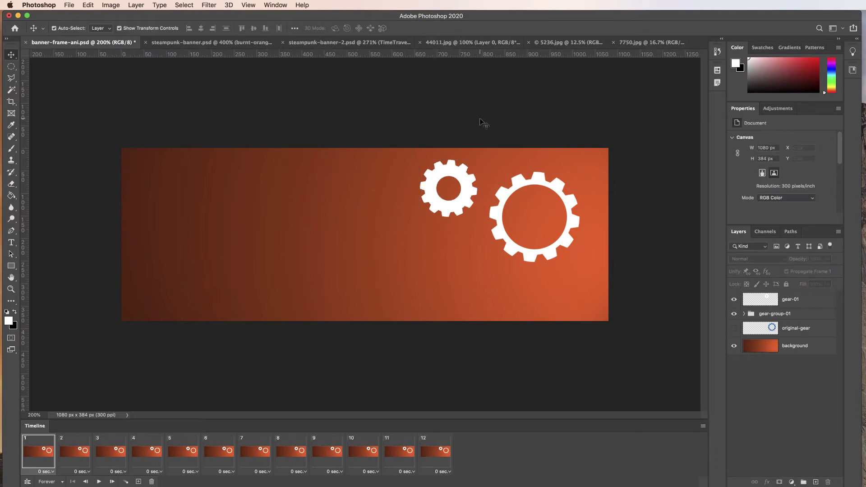
- Duplicate the gear-01 layer of the small gear and rename the copy gear-02
click(451, 213)
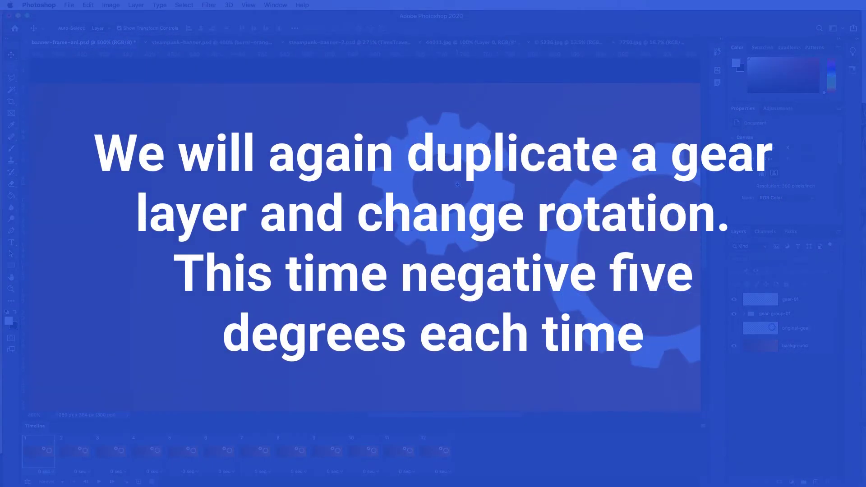
click(457, 185)
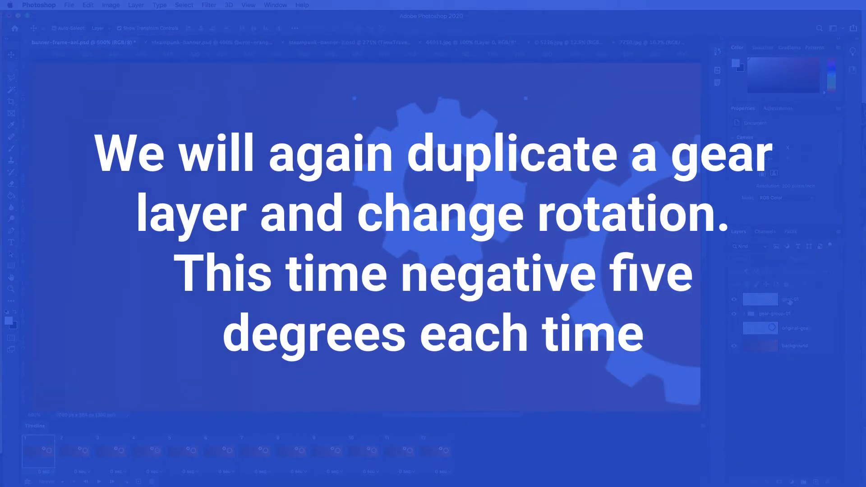
click(789, 301)
drag(789, 301, 815, 481)
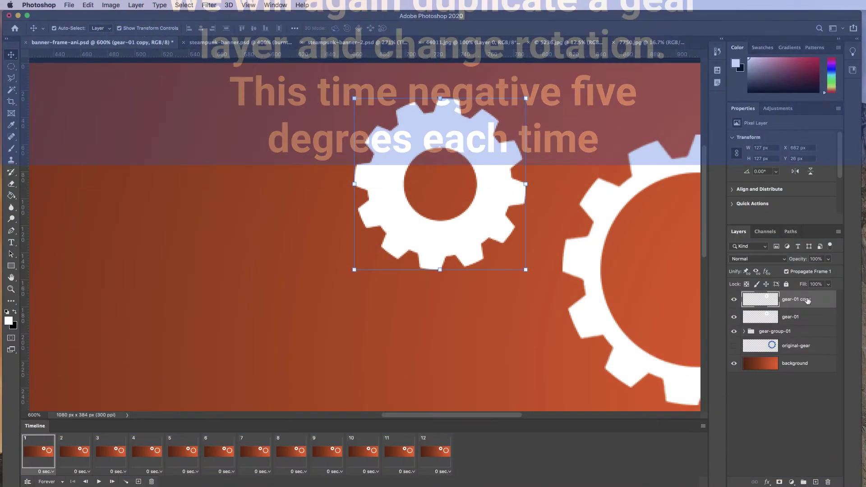
double_click(807, 300)
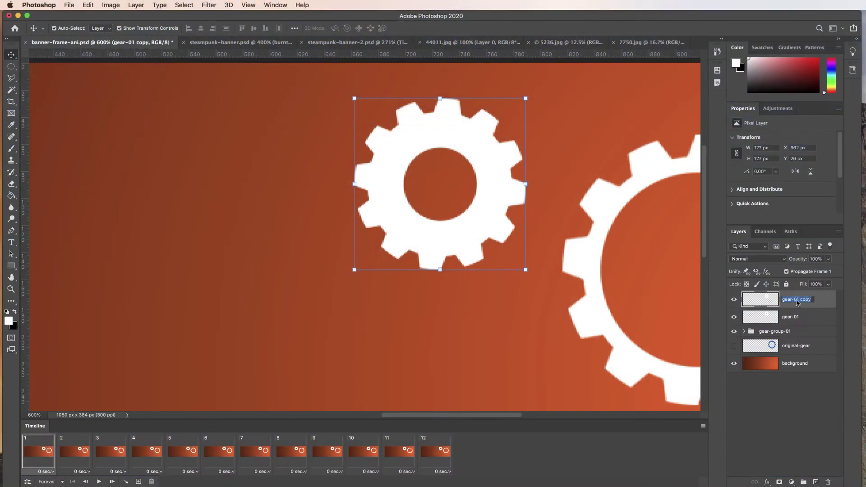
drag(795, 301, 821, 301)
text(2)
key(Return)
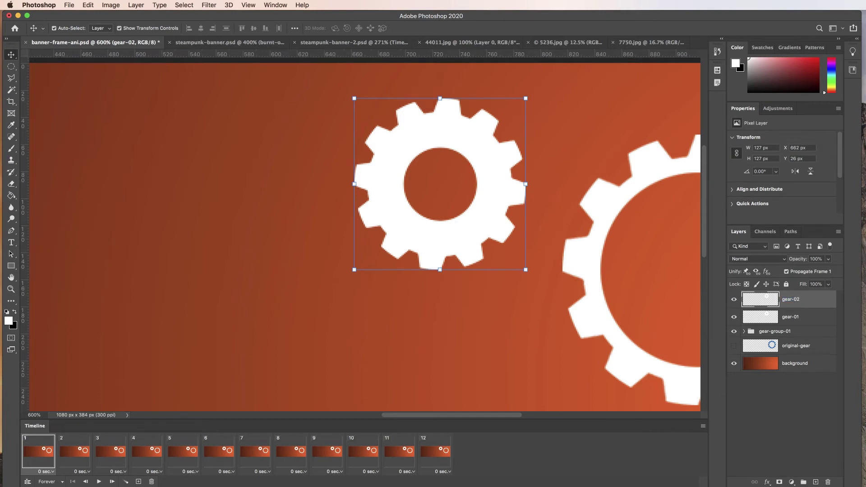
- Rotate the gear-02 layer by -5 degrees and save the file
click(770, 171)
key(BackSpace)
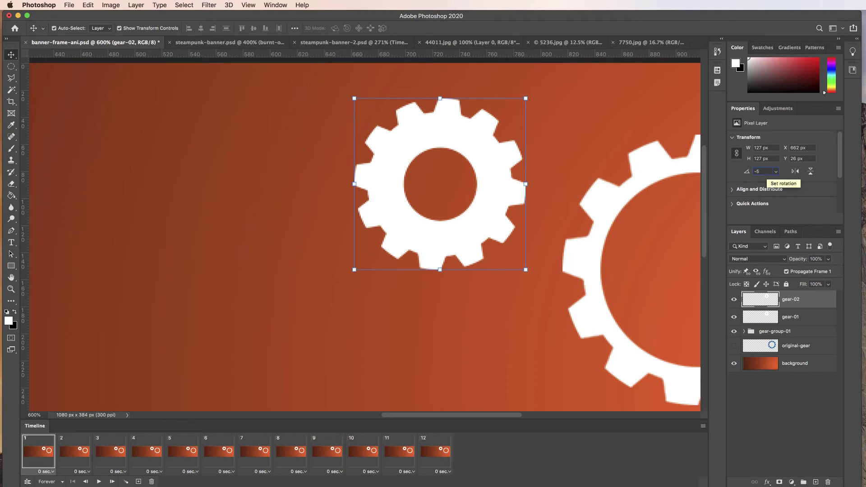
key(Return)
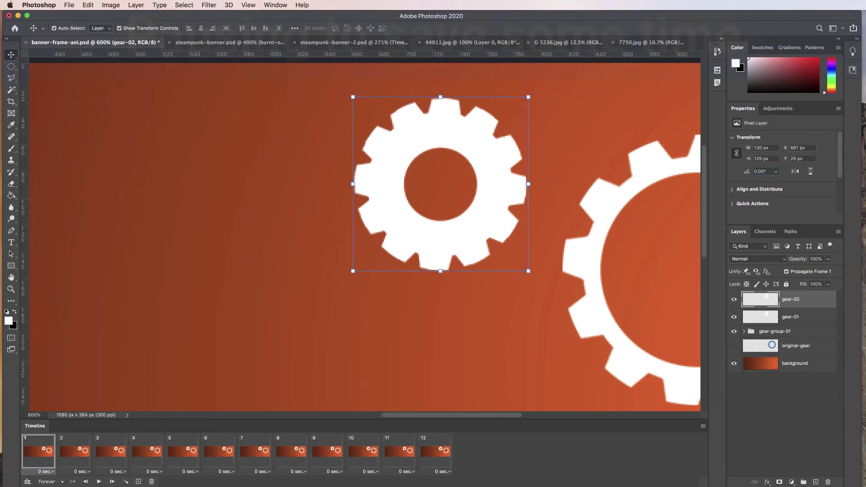
key(super+s)
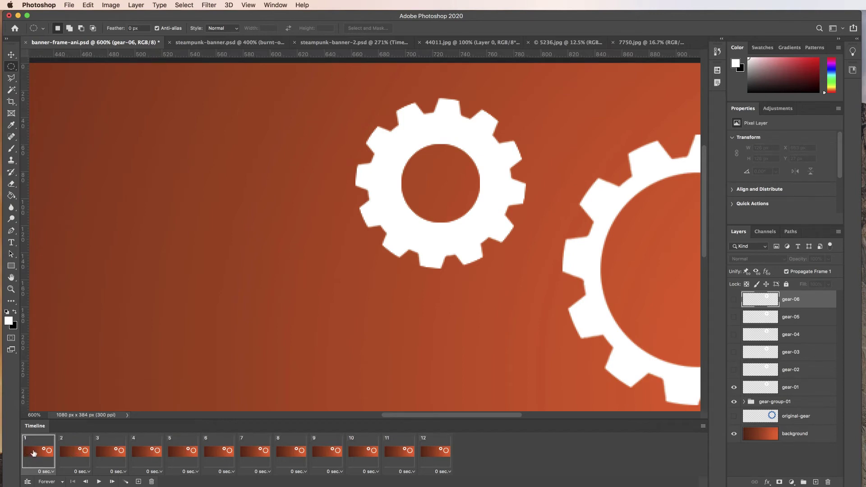
- Step through animation frames 2 to 12 to check which small gear layer each one shows, and return to frame 1
click(72, 453)
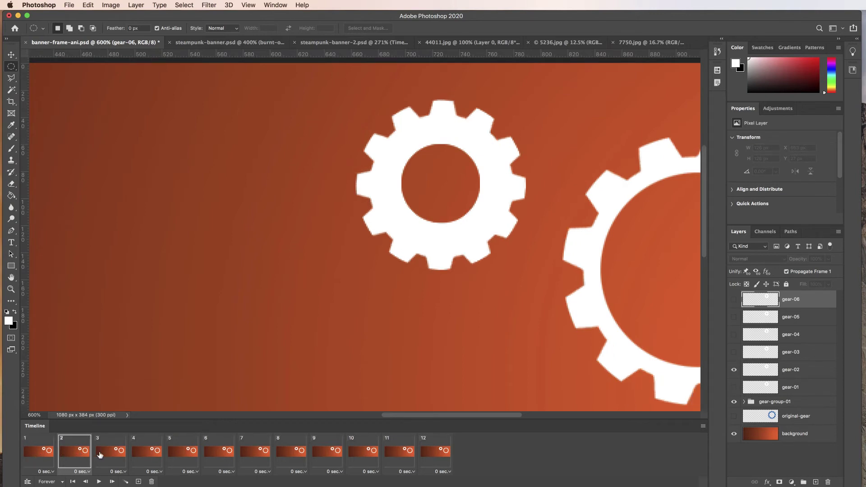
click(100, 455)
click(154, 453)
click(181, 455)
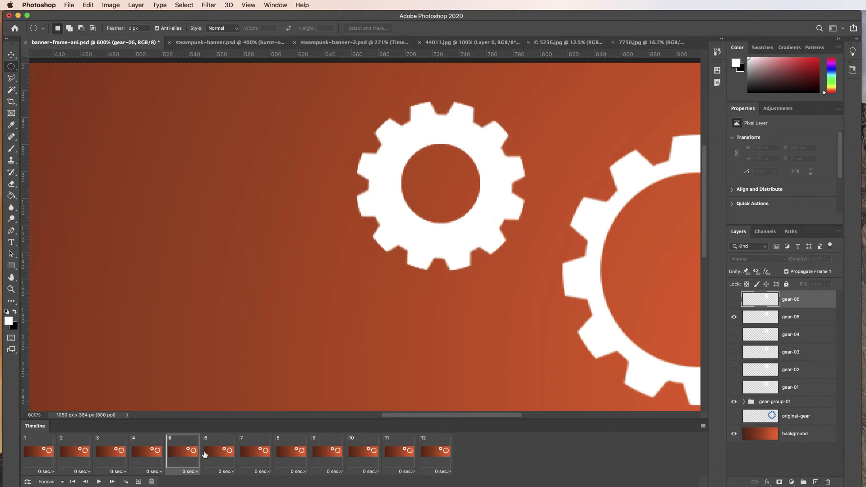
click(205, 454)
click(254, 453)
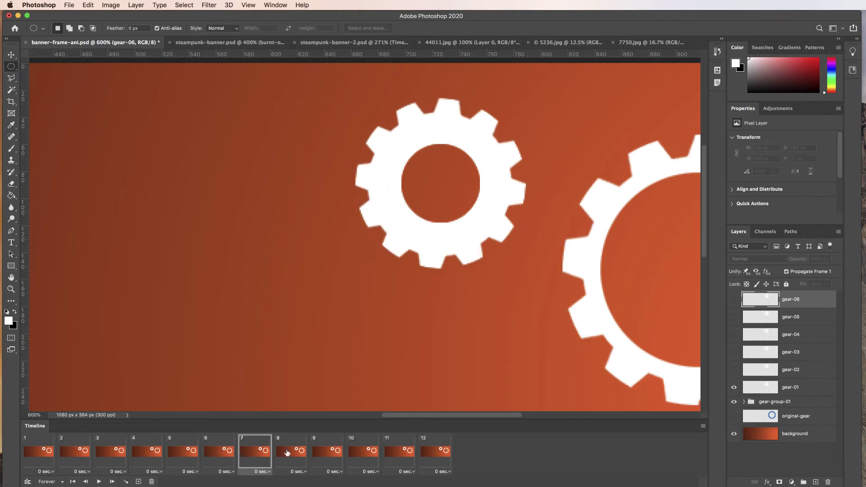
click(289, 453)
click(332, 453)
click(361, 453)
click(397, 454)
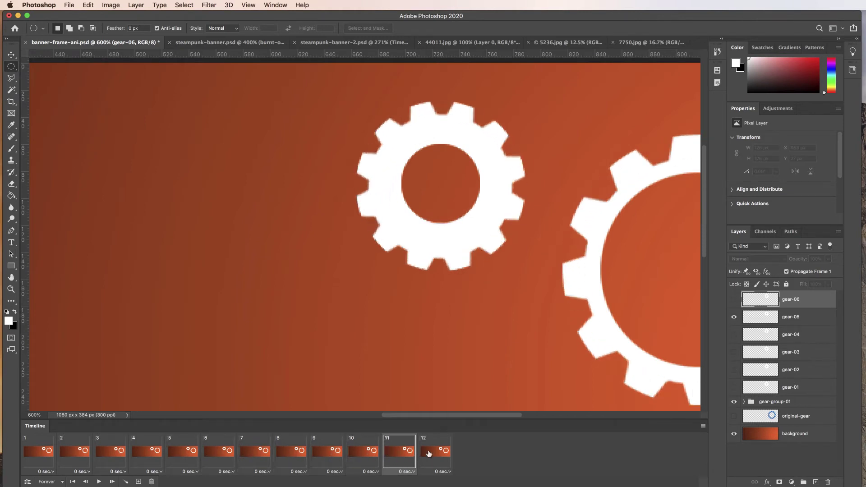
click(429, 454)
click(29, 456)
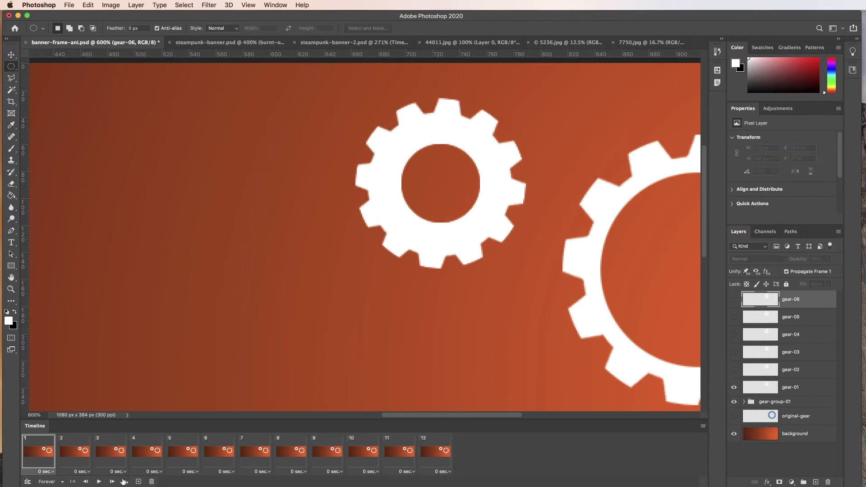
- Play the frame animation to check both gears' rotation, stop it, and fit the whole banner in view
click(98, 482)
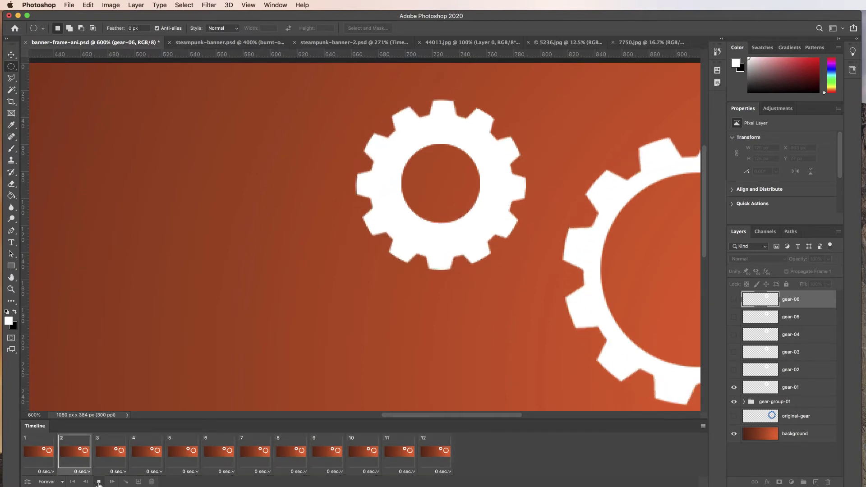
click(99, 482)
key(super+0)
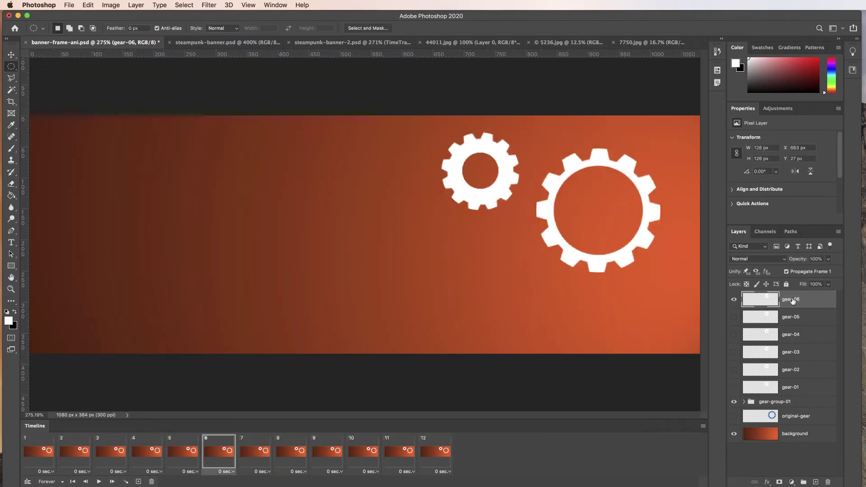
- Group the six small gear layers, gear-01 to gear-06, and name the group gear-group-02
shift+click(801, 387)
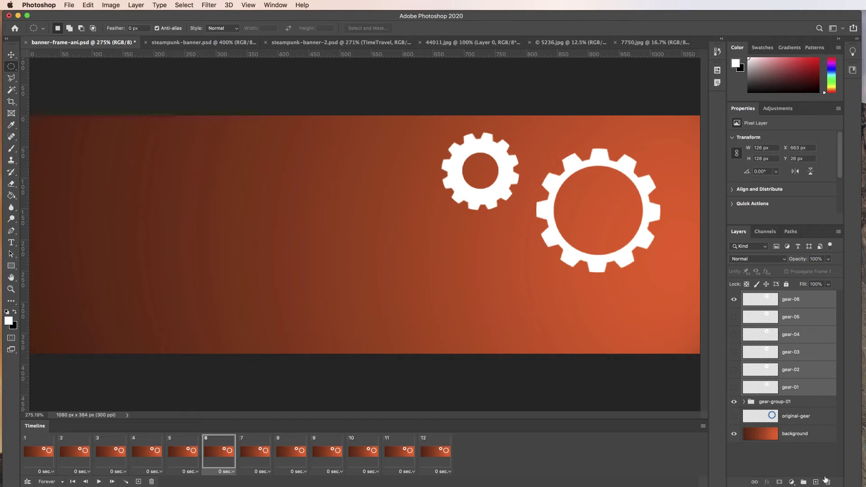
click(803, 482)
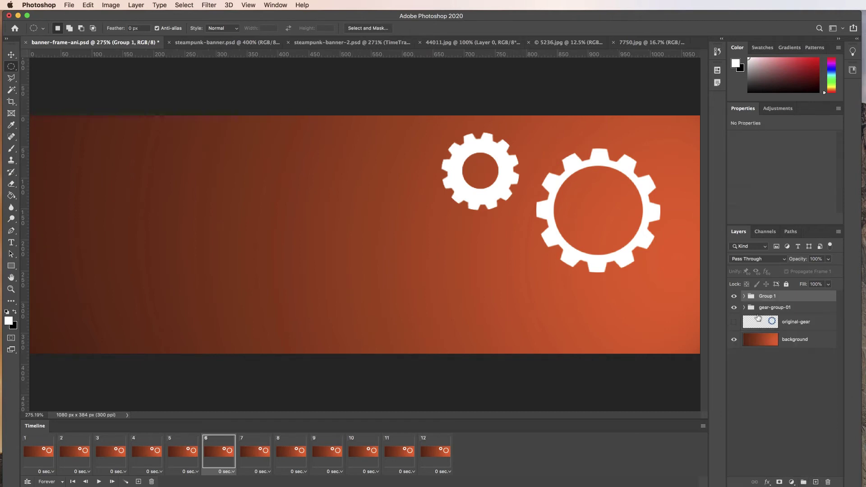
double_click(772, 296)
text(gear-group-02)
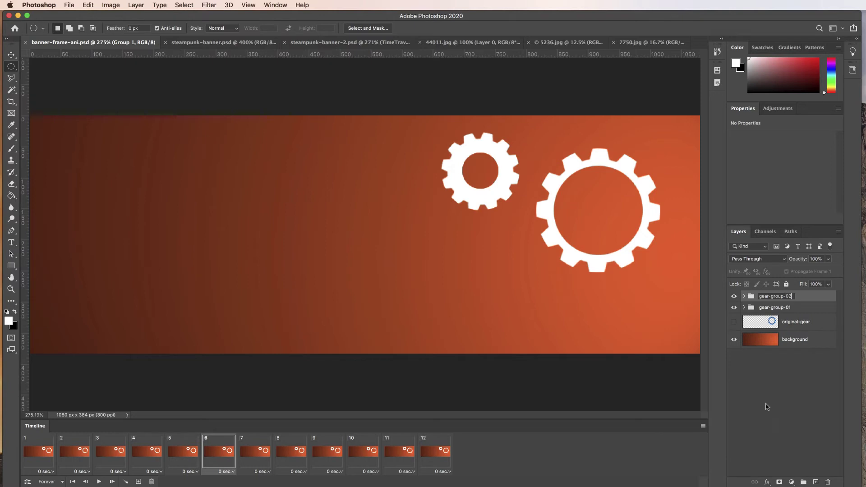
key(Return)
- Link all six gear layers inside gear-group-02 together
click(743, 296)
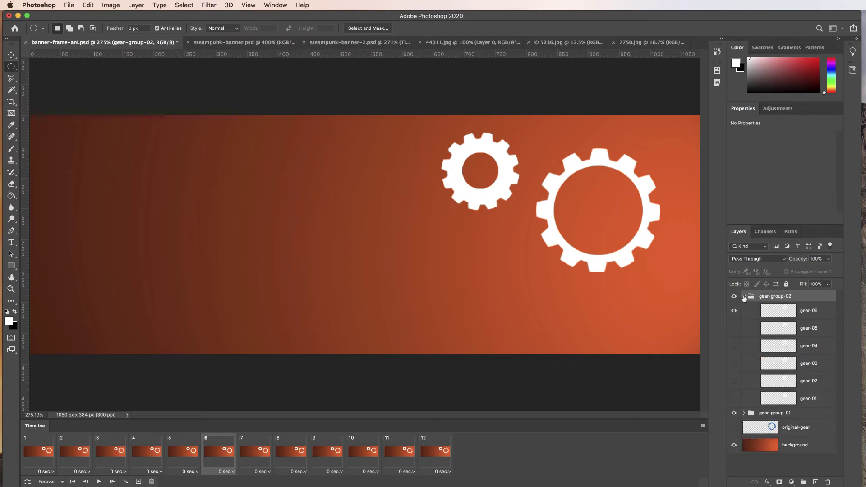
click(812, 312)
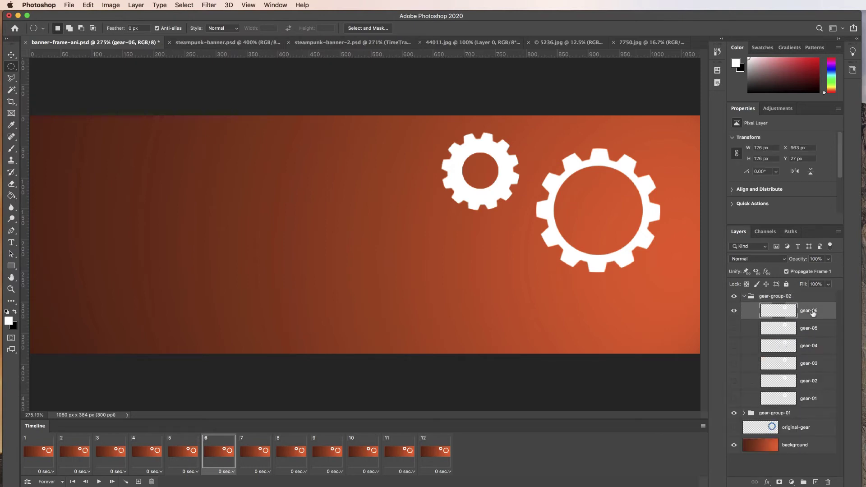
shift+click(812, 400)
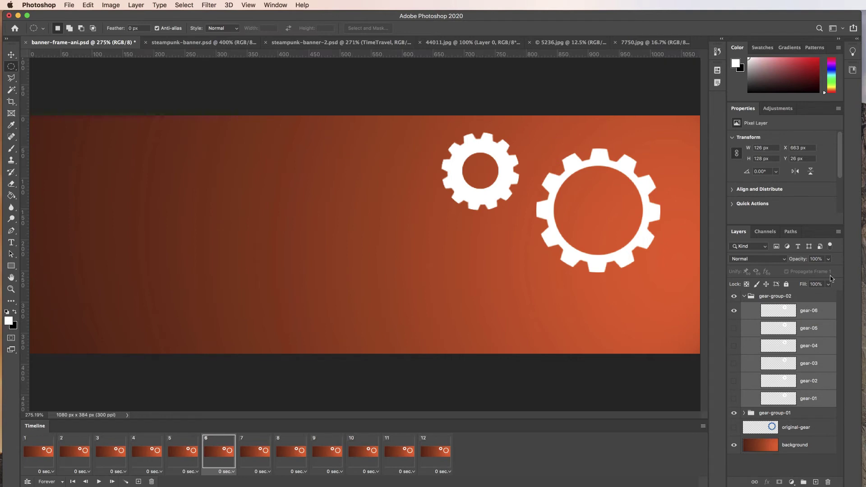
click(839, 231)
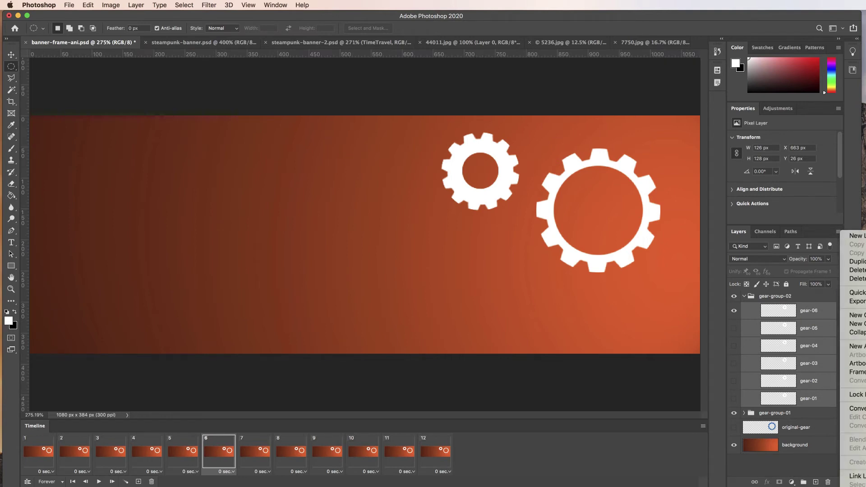
click(858, 477)
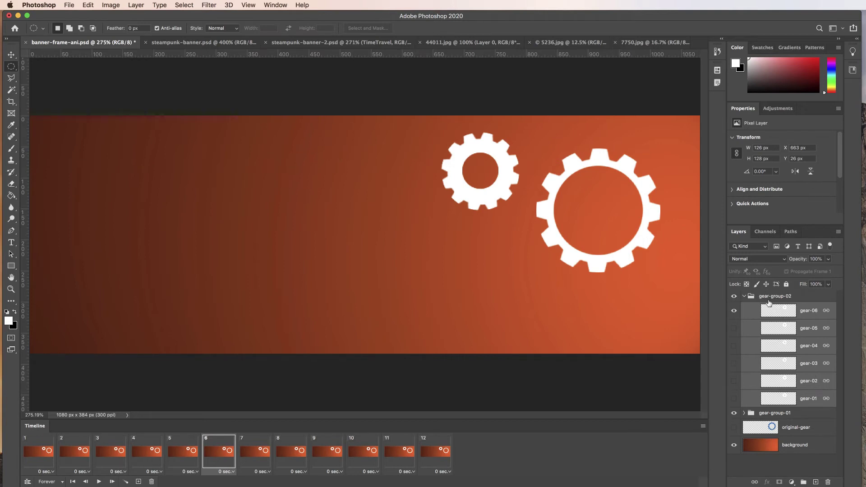
- On frame 1, move the linked small gear to about X 738, Y -31 px beside the large gear's teeth, and play the animation to check
click(41, 446)
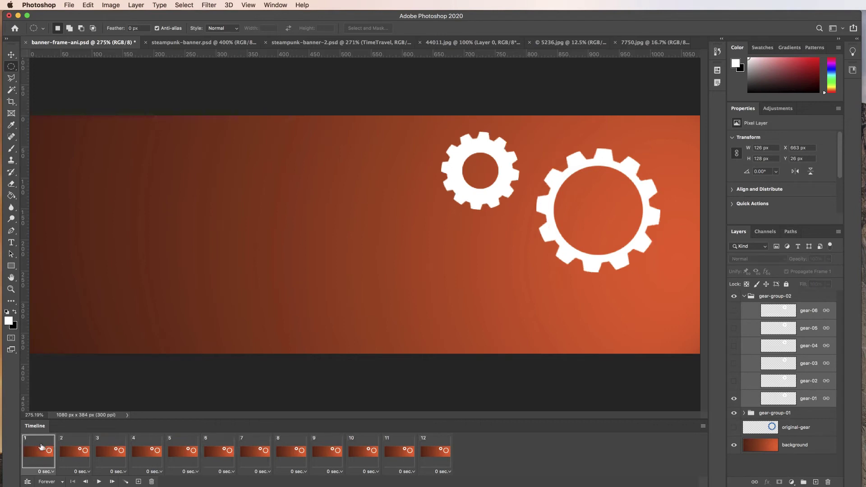
click(11, 55)
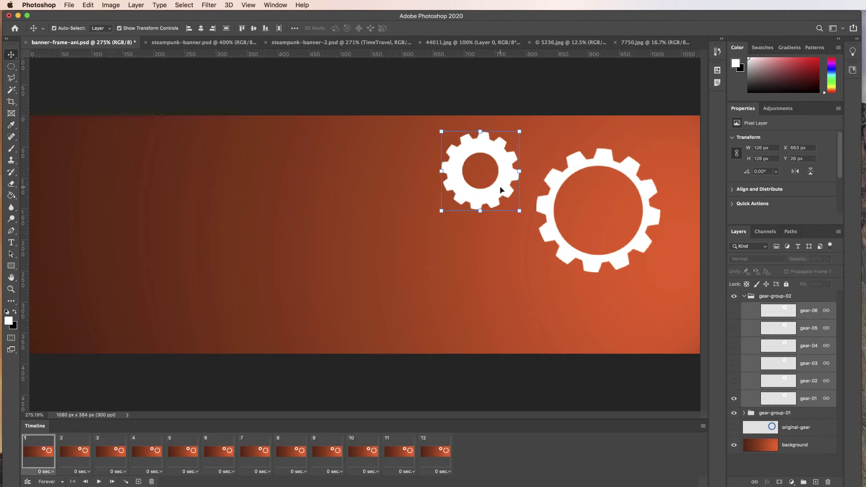
drag(500, 190, 546, 154)
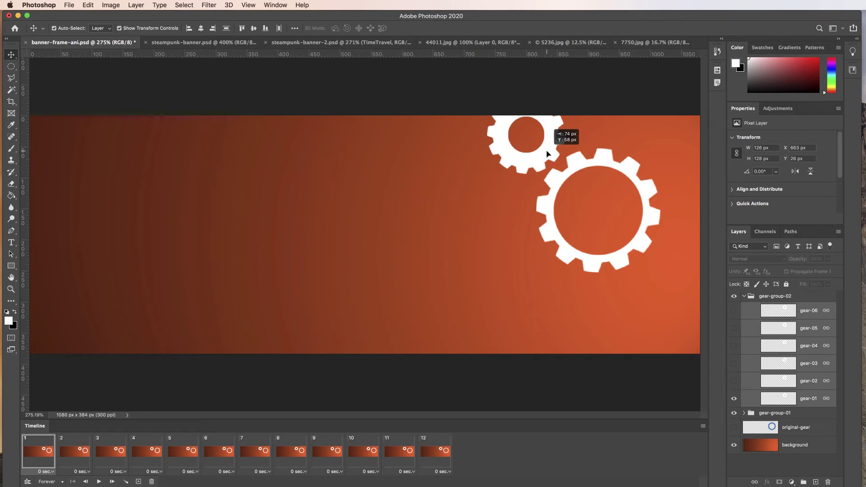
drag(546, 151, 547, 152)
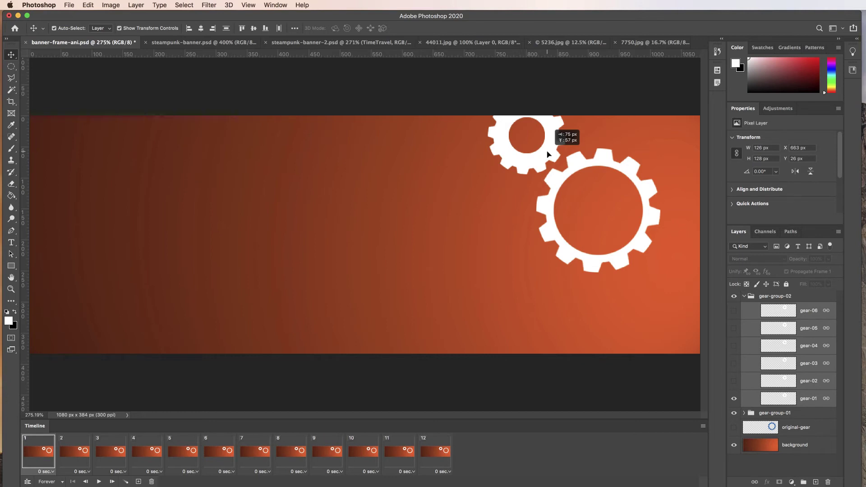
drag(548, 155, 548, 155)
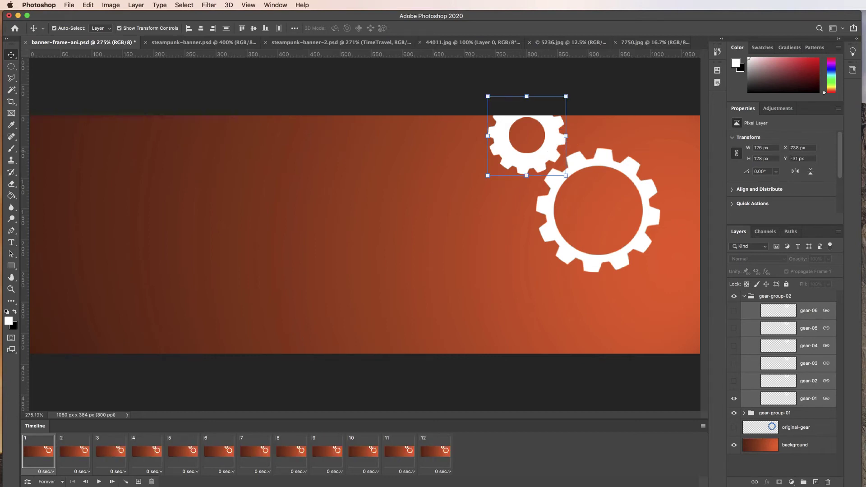
click(99, 481)
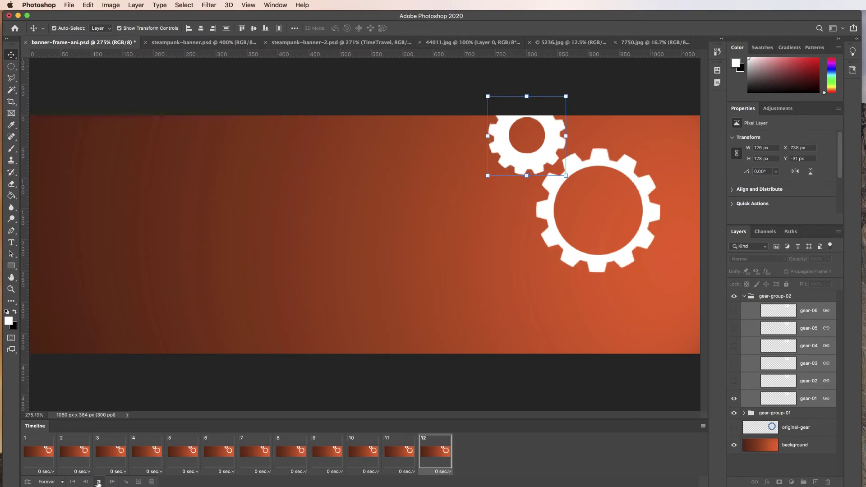
click(98, 482)
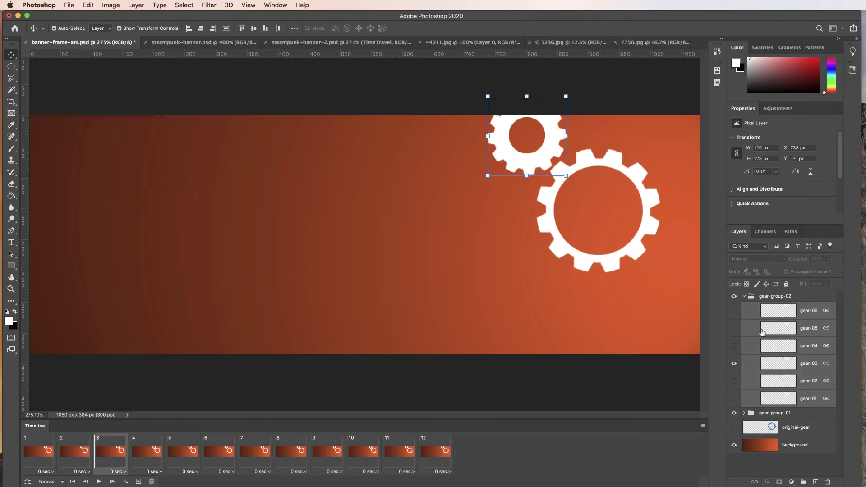
- Duplicate gear-group-02 and rename the copy gear-group-03
click(744, 296)
drag(777, 298, 816, 485)
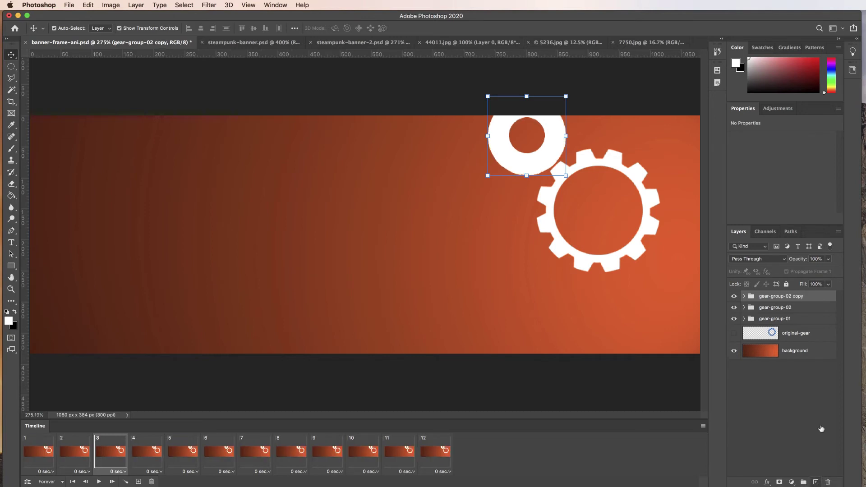
double_click(797, 297)
click(784, 297)
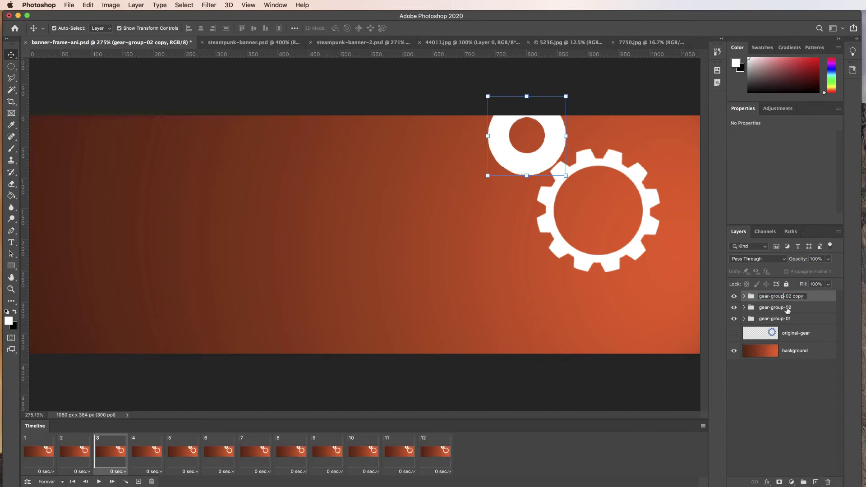
drag(788, 297, 822, 305)
text(3)
key(Return)
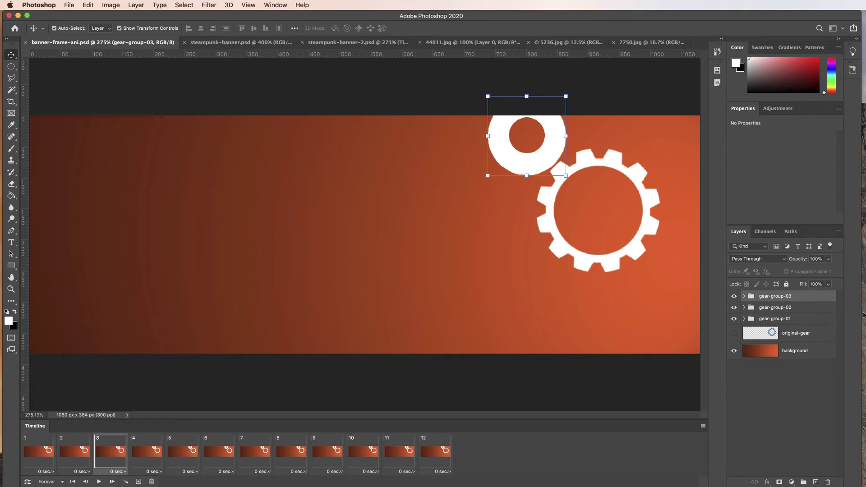
- Expand gear-group-03 and try to shift its gears horizontally to the right in 10 px nudges
click(744, 296)
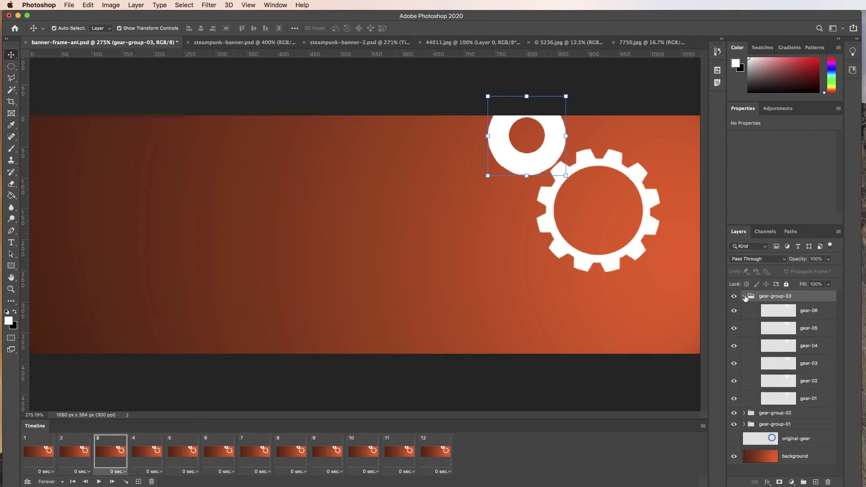
key(shift+Right)
key(shift+Right)
key(shift+Right)
key(shift+Right)
key(shift+Right)
key(shift+Right)
key(shift+Right)
key(shift+Right)
key(shift+Right)
key(shift+Right)
key(shift+Right)
key(shift+Right)
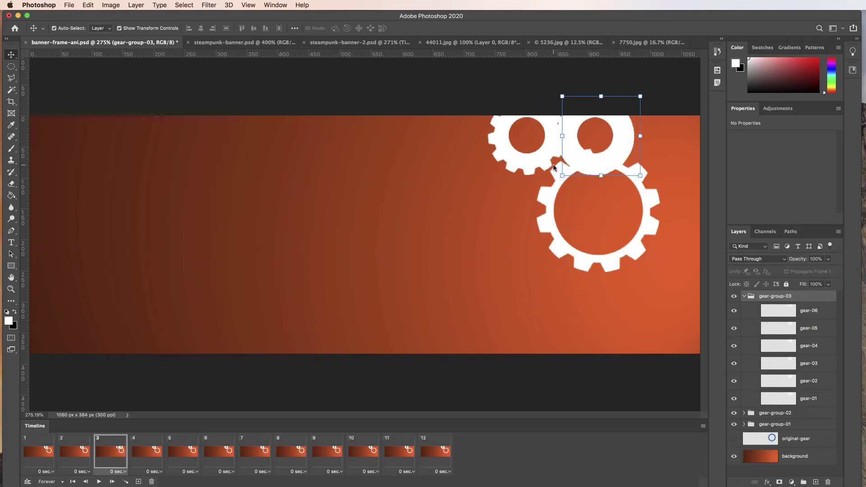
key(shift+Right)
key(shift+Right)
key(shift+Right)
key(shift+Right)
key(shift+Right)
key(shift+Right)
key(shift+Right)
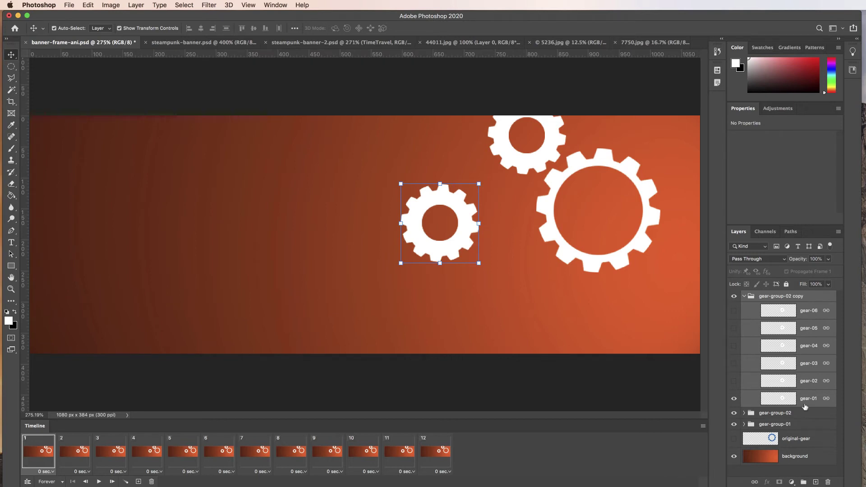
- Step through frames 2 to 12 to check the visible gear layer in each, deselect all layers, and play the animation
click(75, 452)
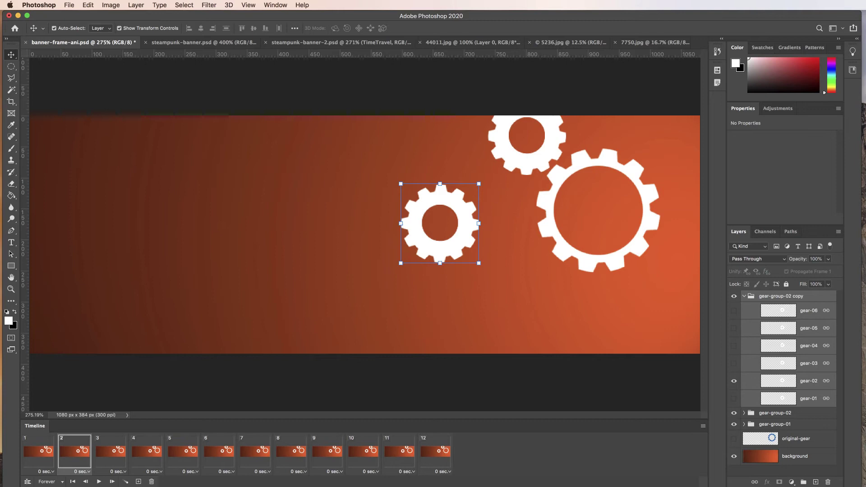
click(110, 455)
click(145, 451)
click(187, 455)
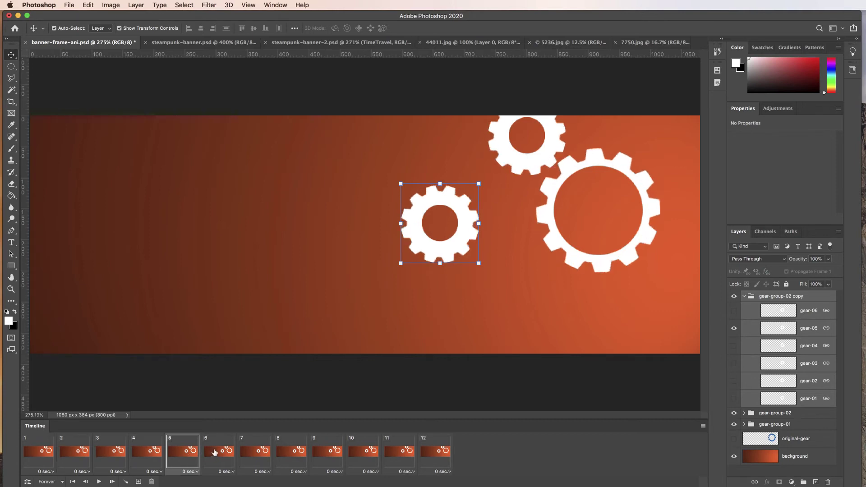
click(216, 451)
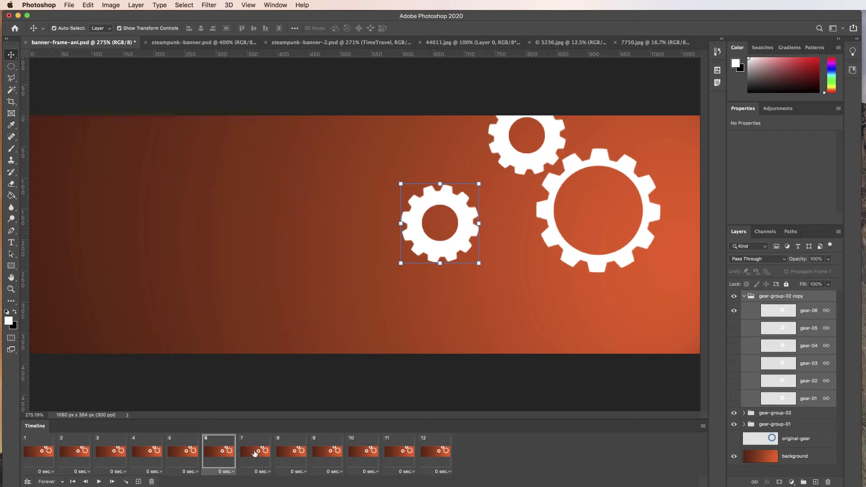
click(255, 449)
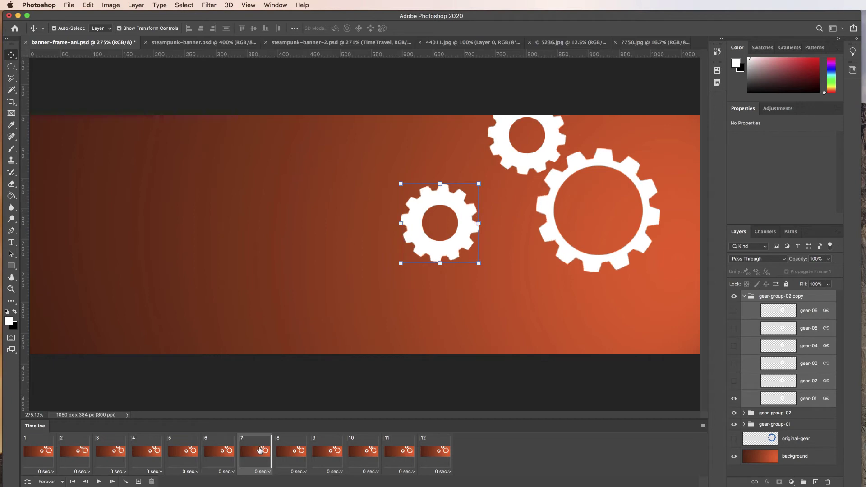
click(287, 450)
click(329, 452)
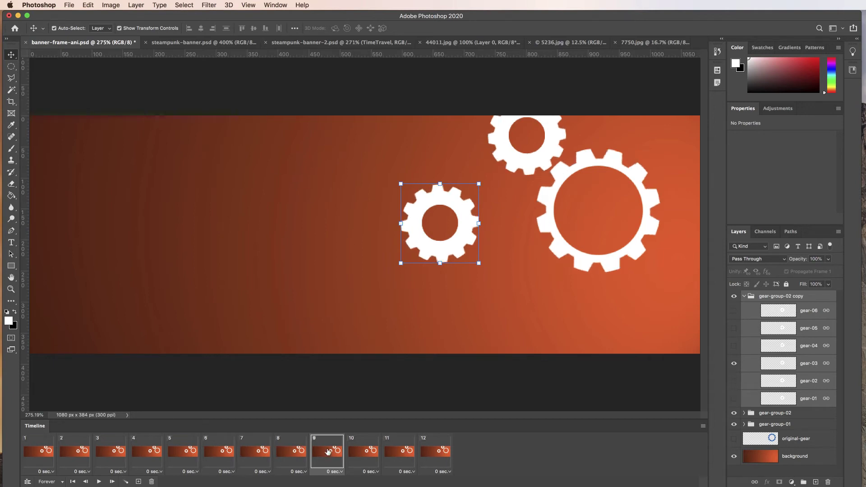
click(361, 451)
click(393, 449)
click(431, 449)
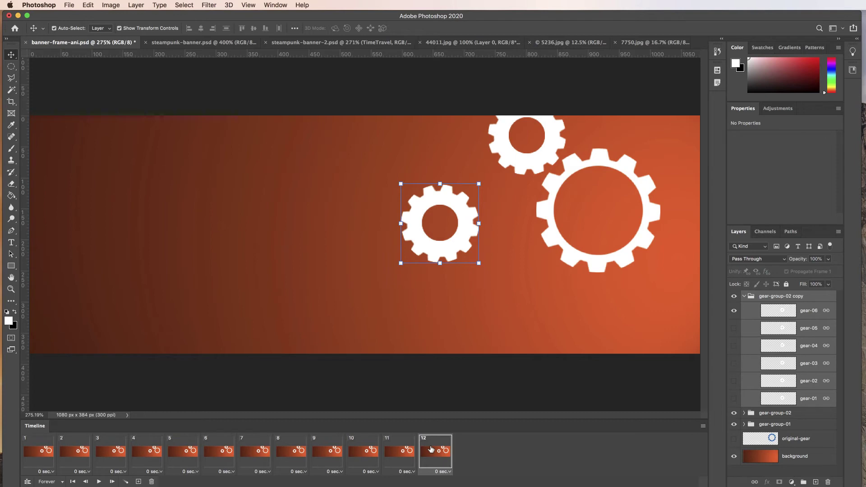
click(774, 474)
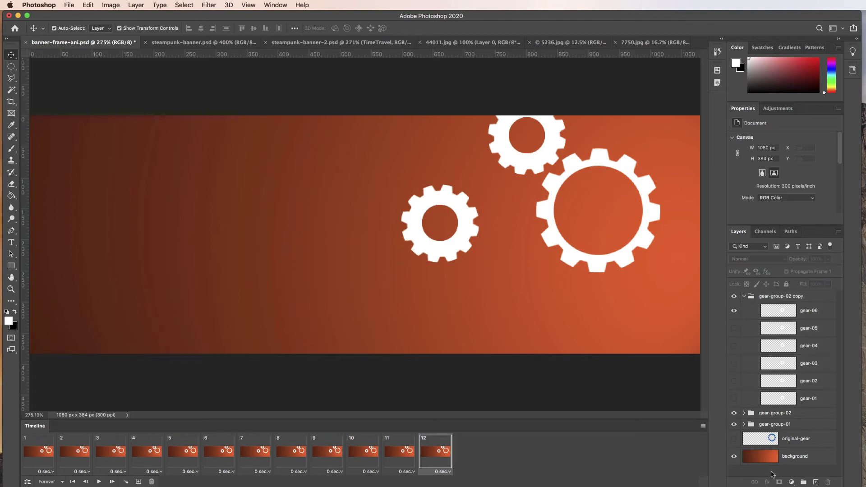
click(98, 482)
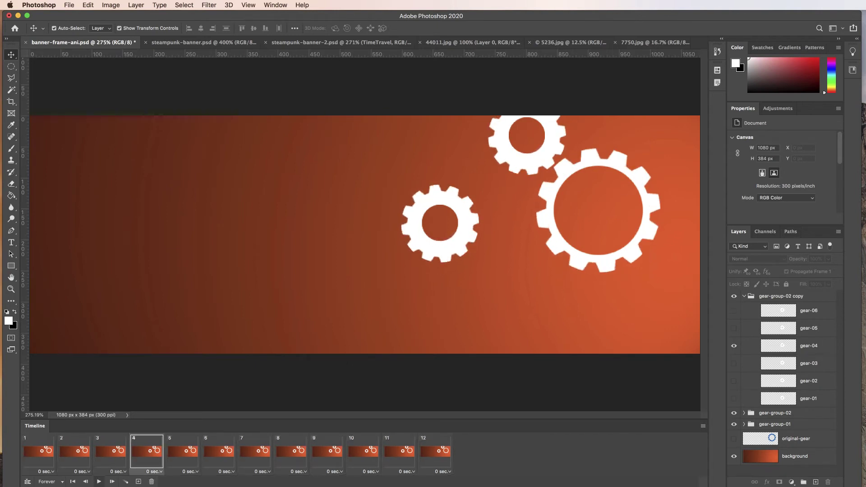
- On frame 1, move gear-group-02 copy with all its gear layers to the banner's right edge beside the large gear, and preview the animation
click(808, 313)
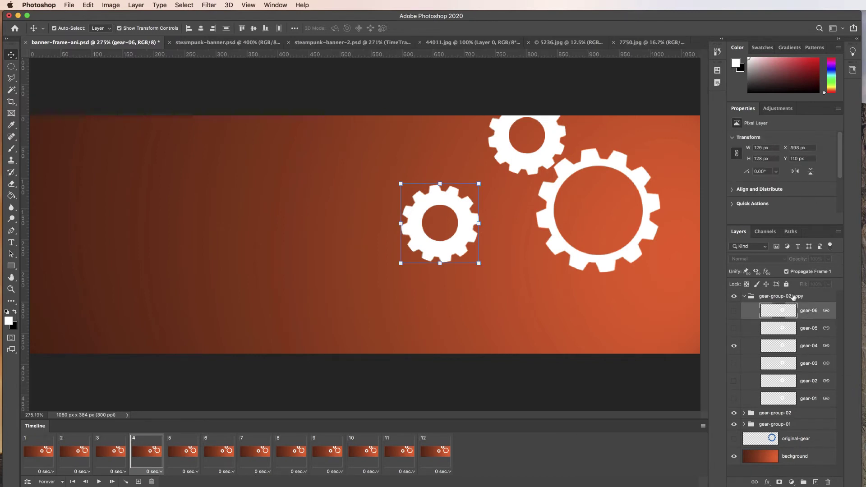
click(793, 299)
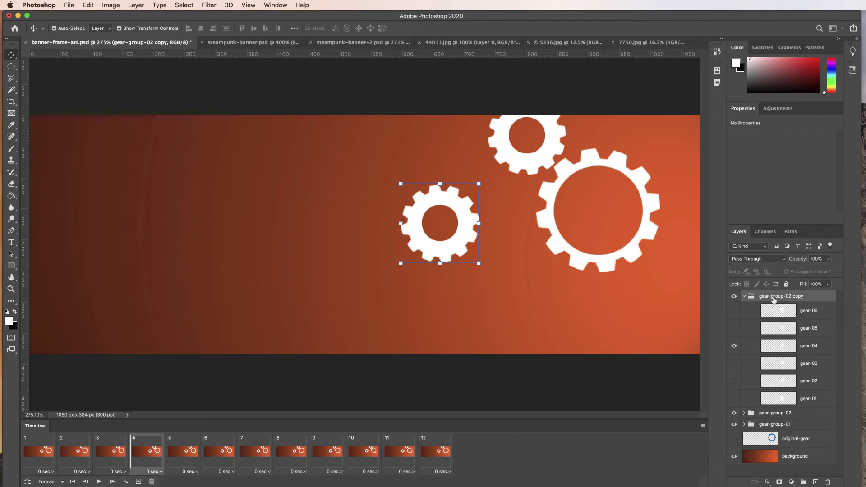
shift+click(815, 399)
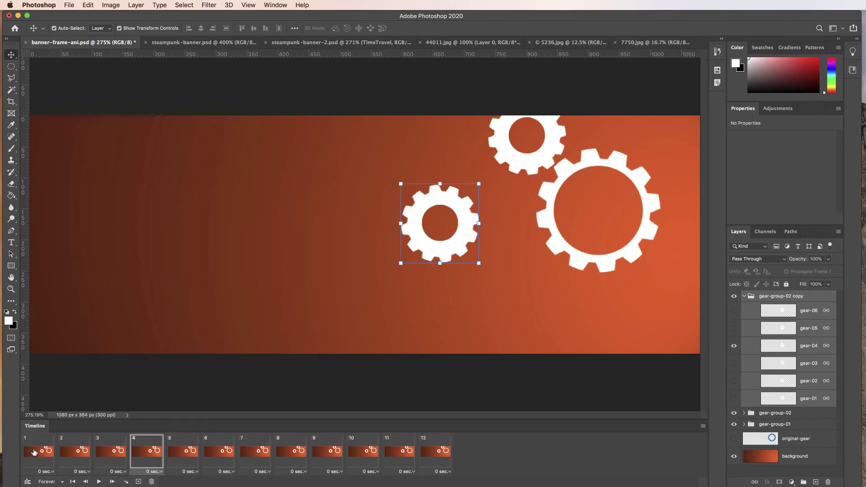
click(34, 453)
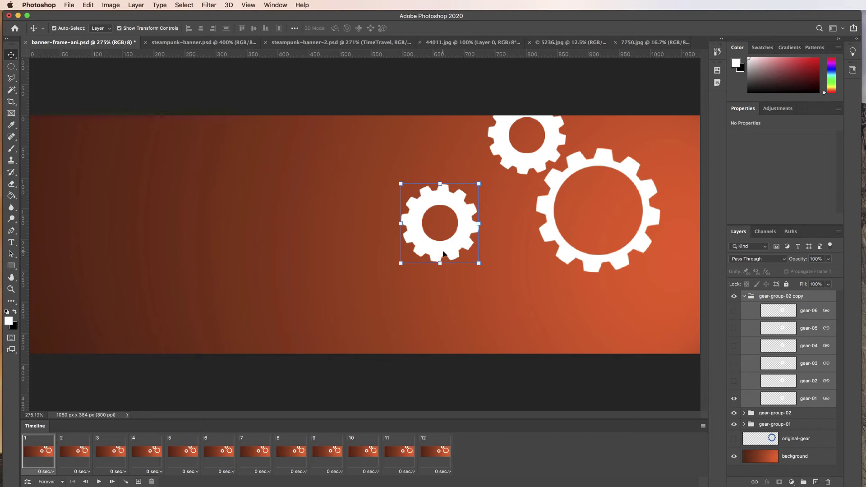
drag(453, 250, 699, 213)
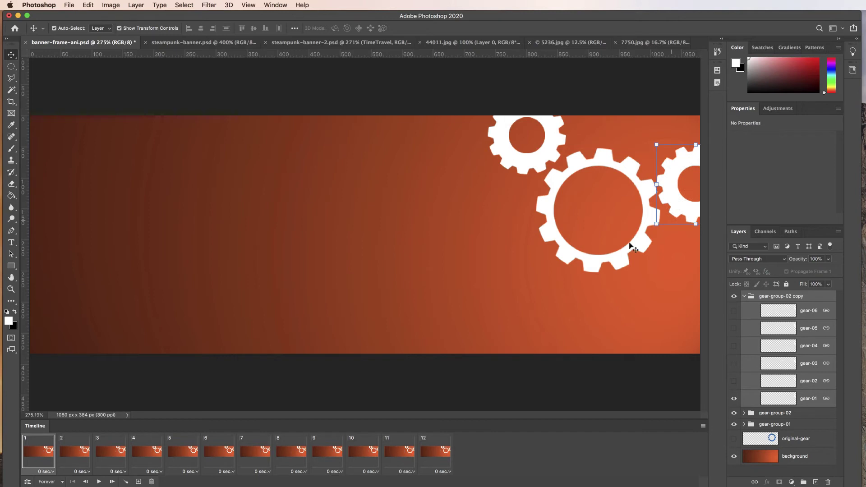
click(98, 482)
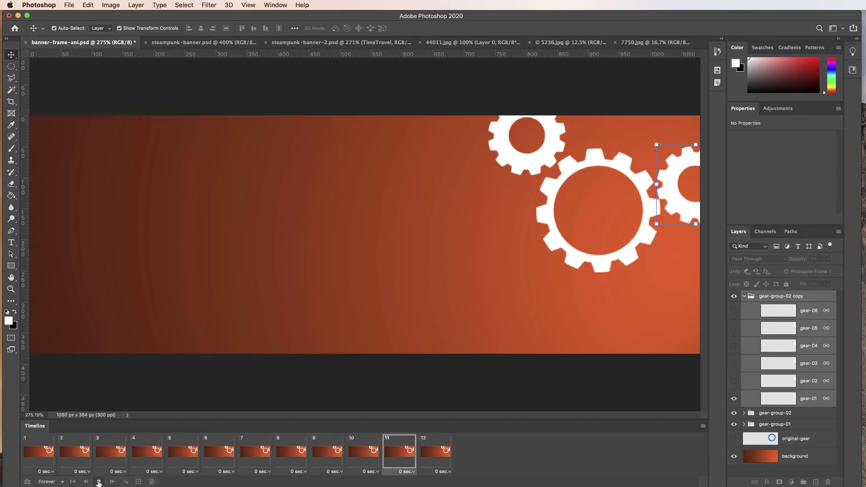
click(99, 482)
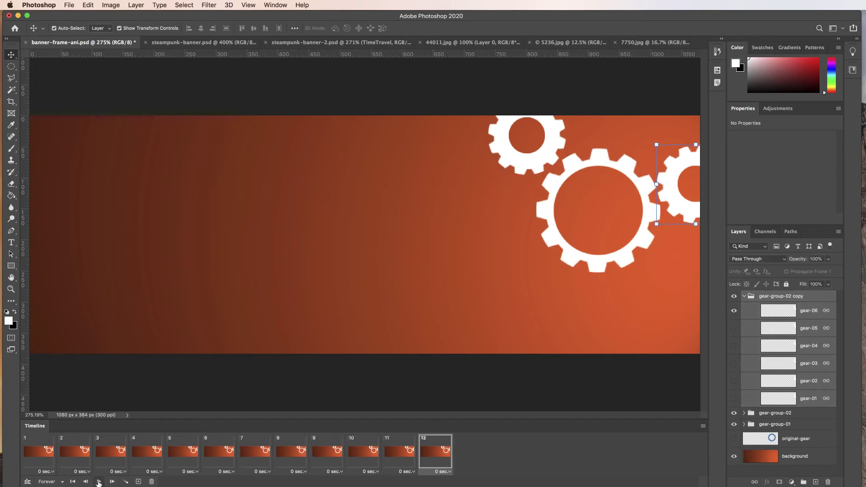
- Try nudging the gear at the banner's right edge slightly to the right on frame 12, and preview the animation
key(Right)
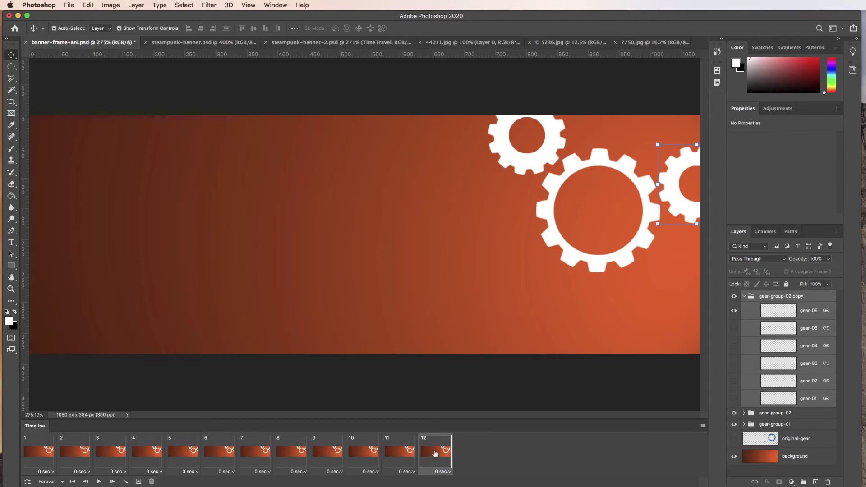
click(98, 482)
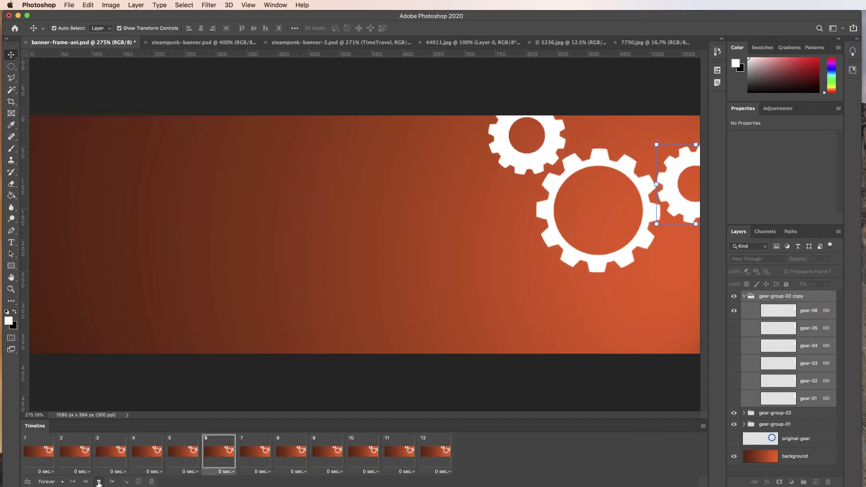
click(98, 482)
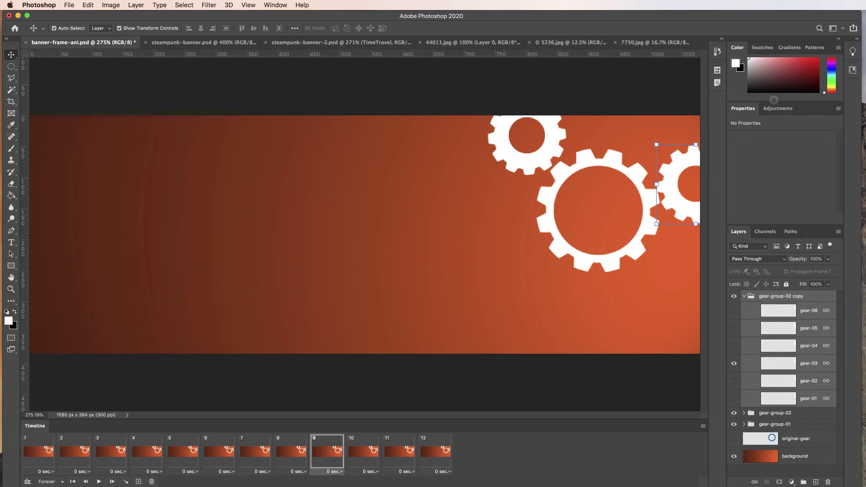
- Revert the document history to the Move state before the last nudge
click(718, 52)
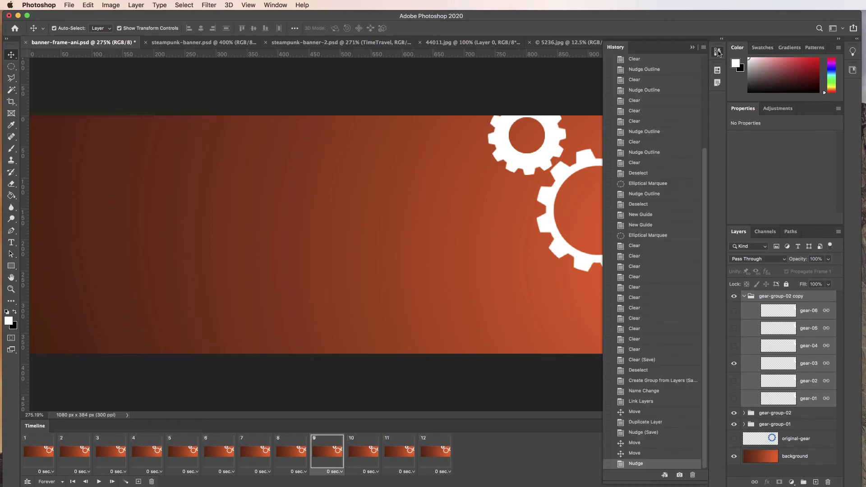
click(635, 454)
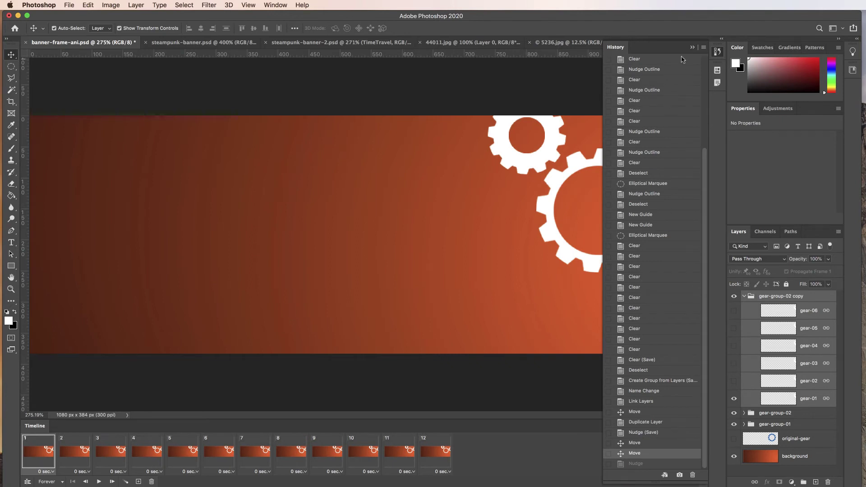
click(693, 47)
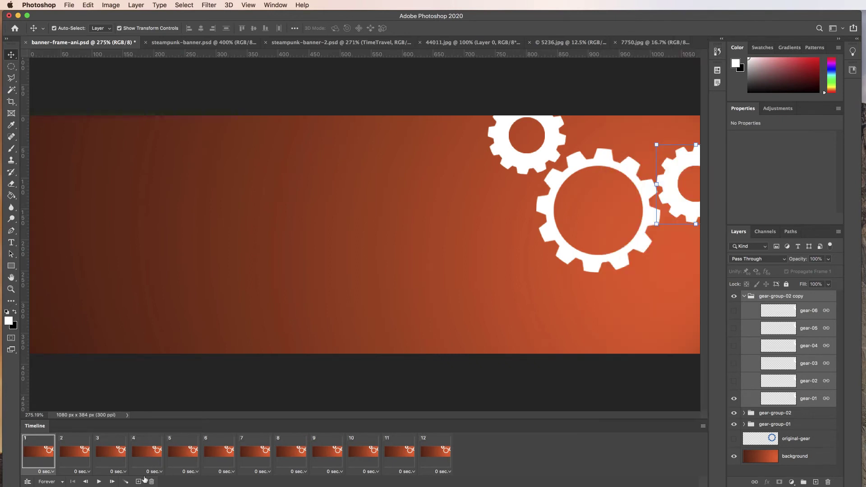
- On frame 1, move the right-edge gear slightly farther up and away from the large gear, and preview the animation
click(98, 482)
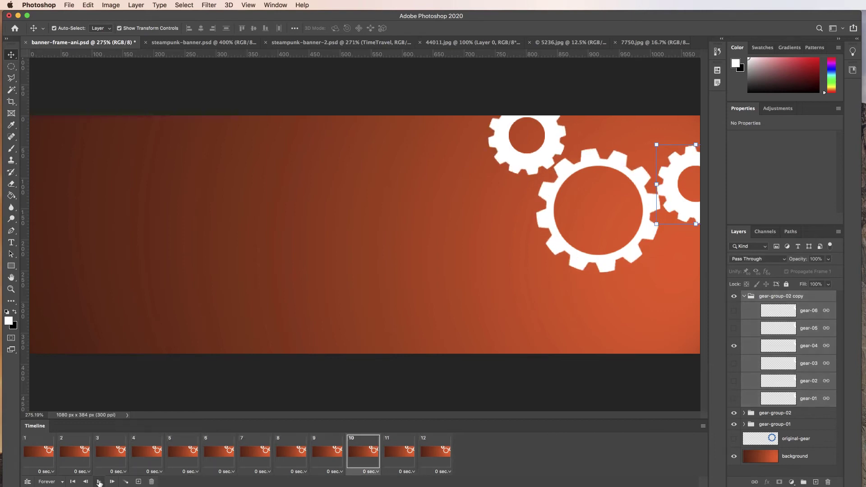
click(99, 482)
click(34, 462)
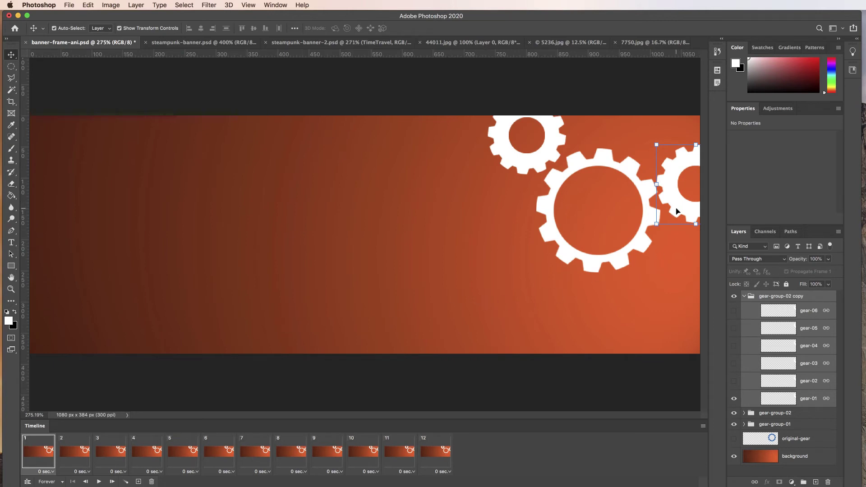
drag(677, 208, 678, 208)
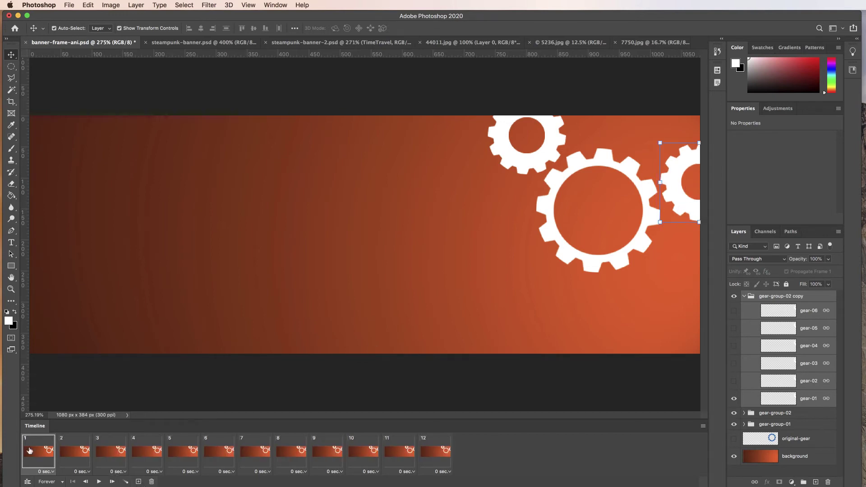
click(98, 482)
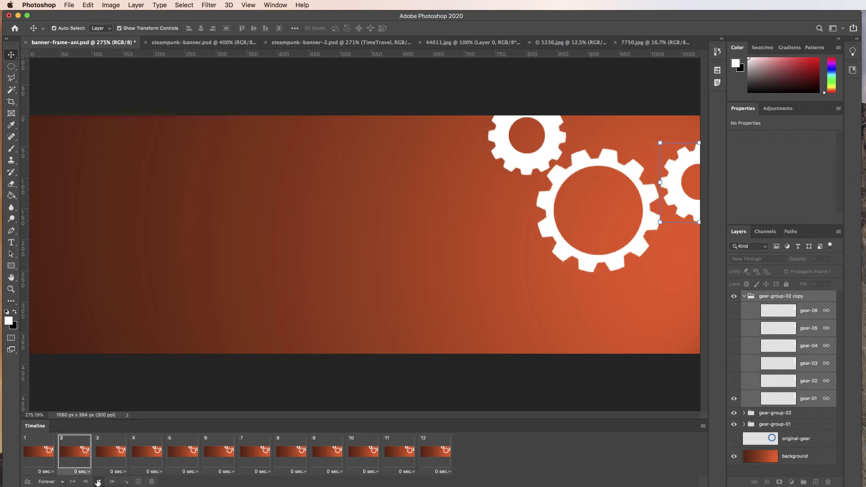
click(98, 482)
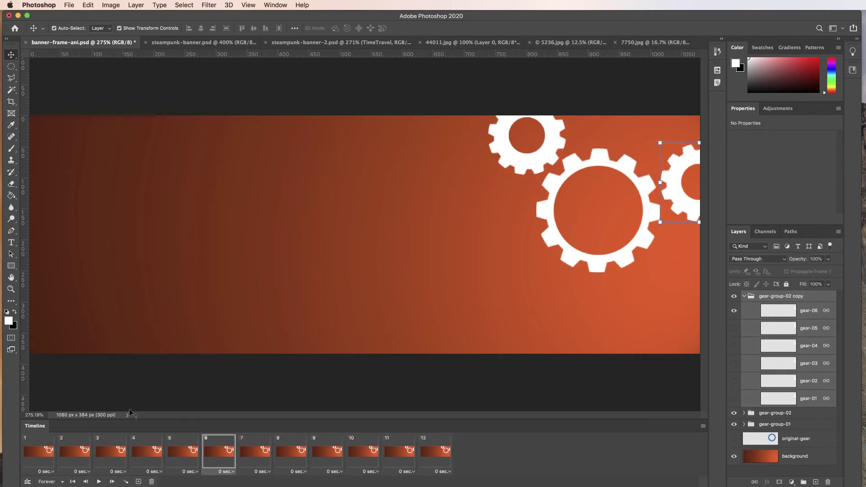
- Deselect all layers and collapse the gear-group-02 copy group
click(359, 381)
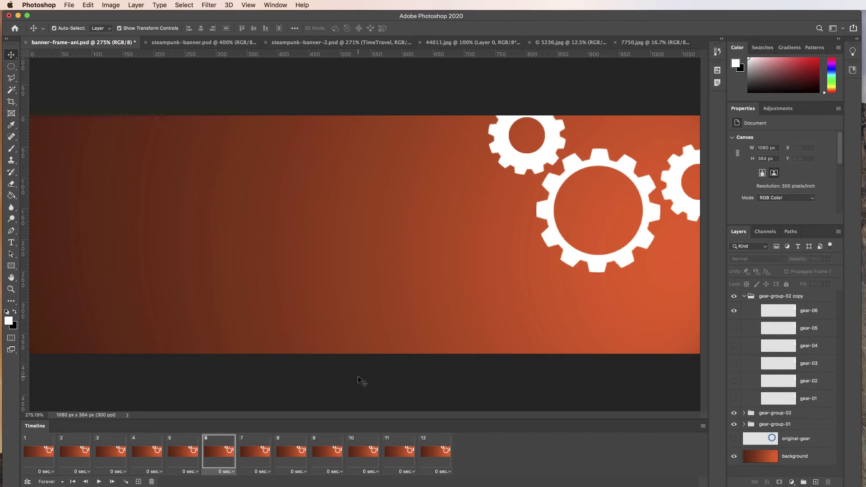
click(745, 297)
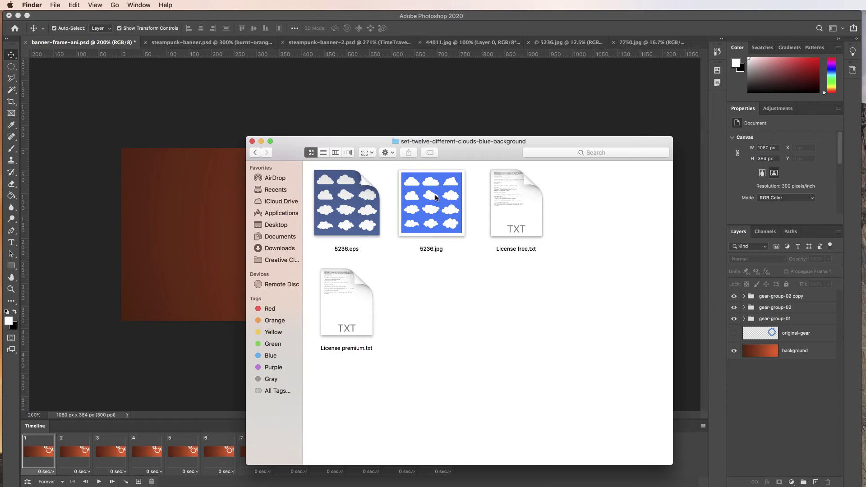
- In 5236.jpg, select the middle cloud of the top row with the Magic Wand tool
drag(370, 144, 496, 486)
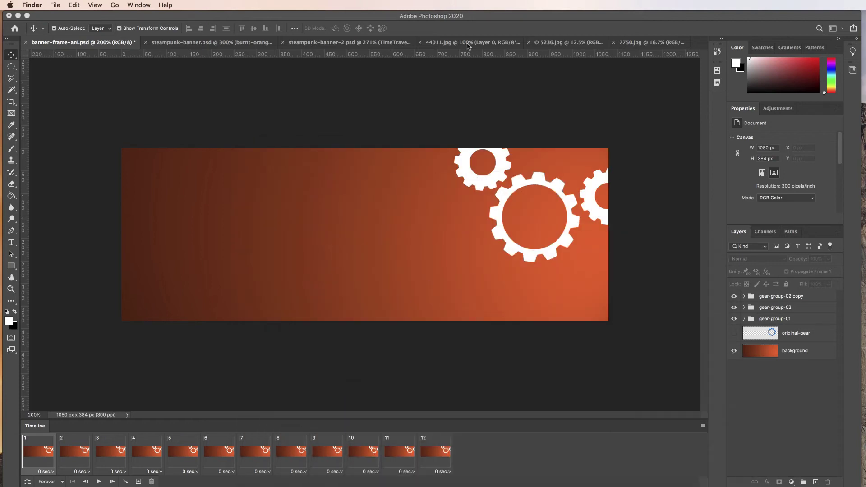
click(545, 43)
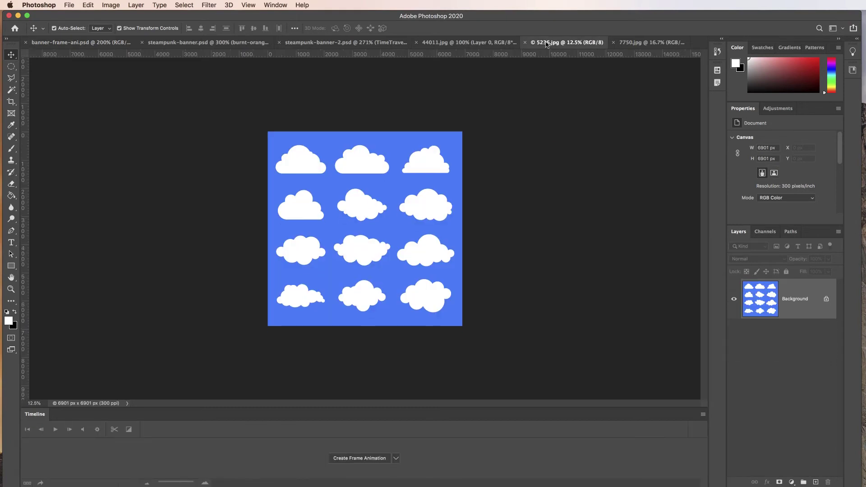
super+click(361, 203)
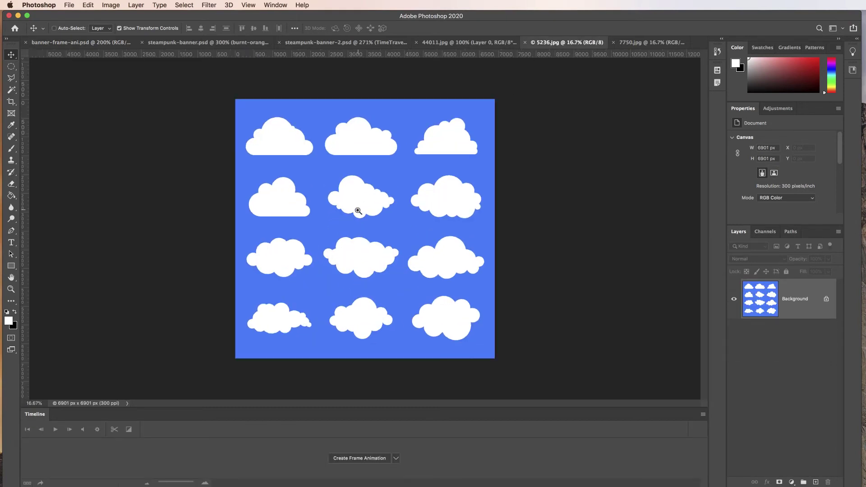
super+click(362, 206)
drag(364, 202, 363, 245)
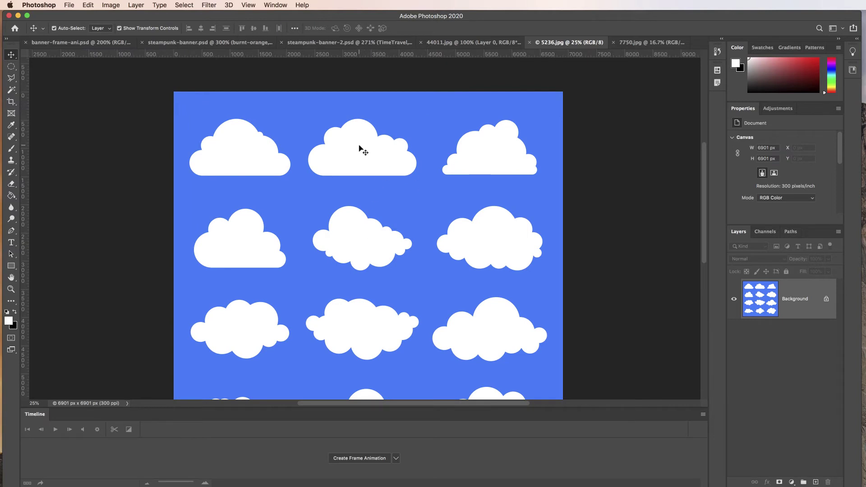
click(11, 91)
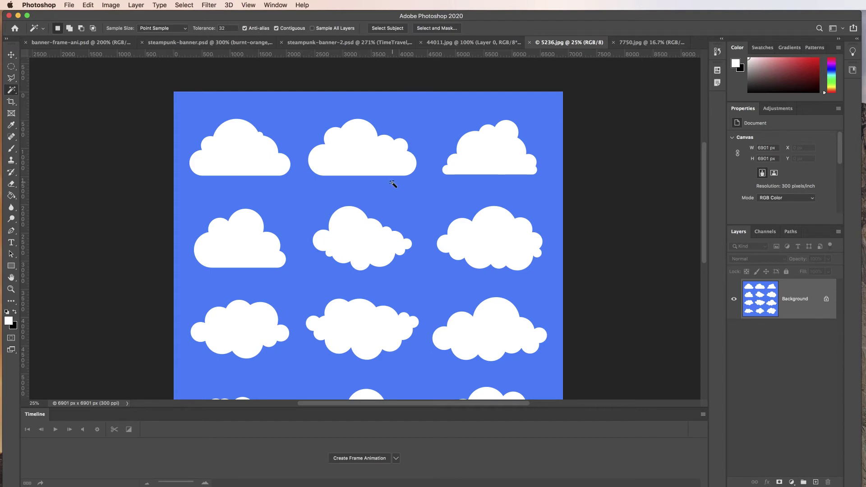
click(369, 147)
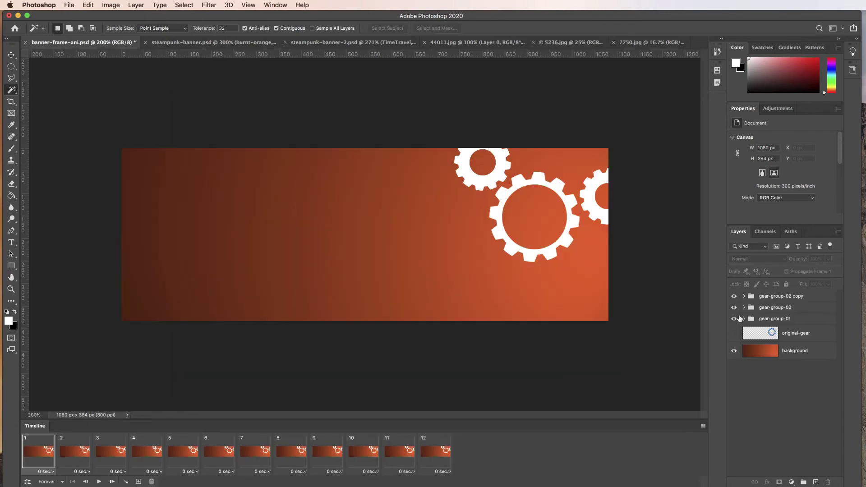
- Paste the cloud above the gear-group-02 copy group and scale it to about 504 × 236 px on the banner's left half
click(783, 302)
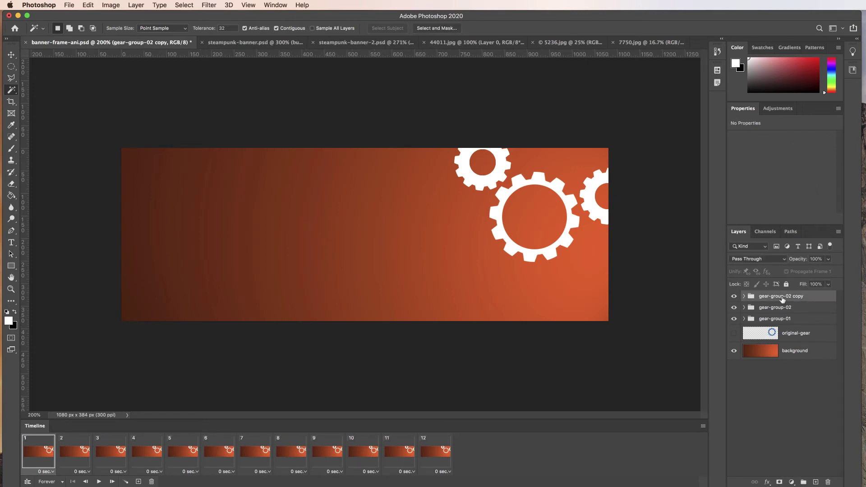
key(super+v)
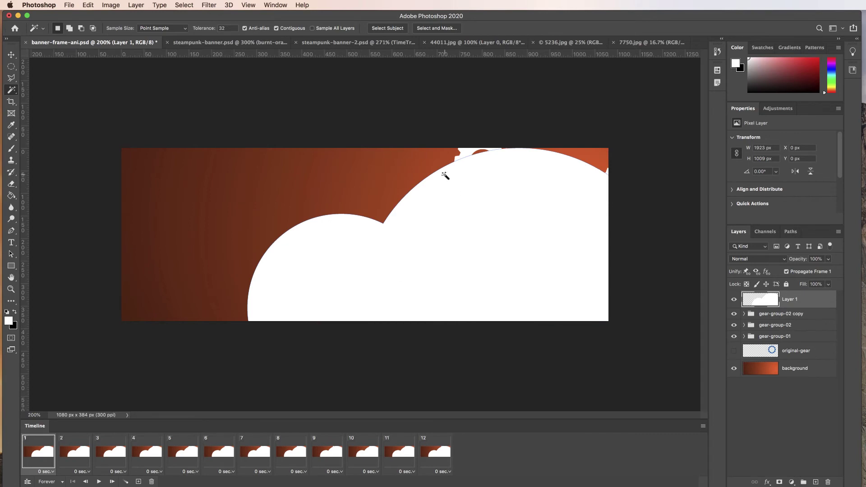
click(11, 55)
drag(267, 282, 361, 335)
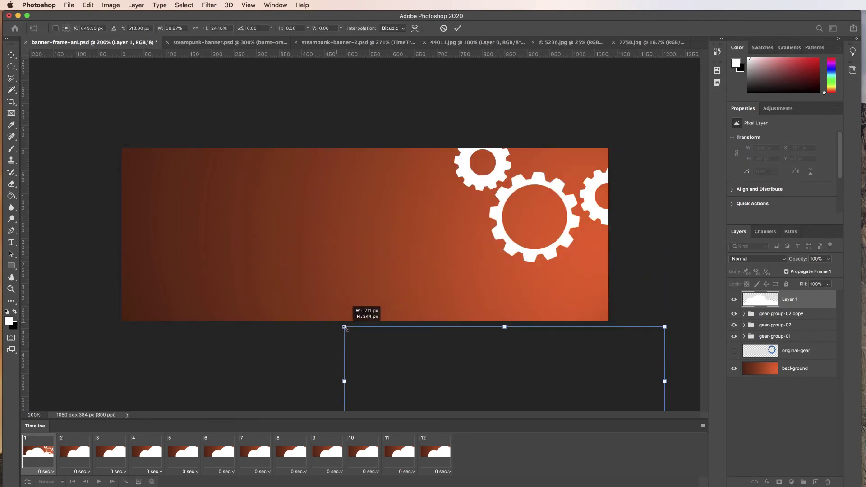
drag(453, 379, 254, 244)
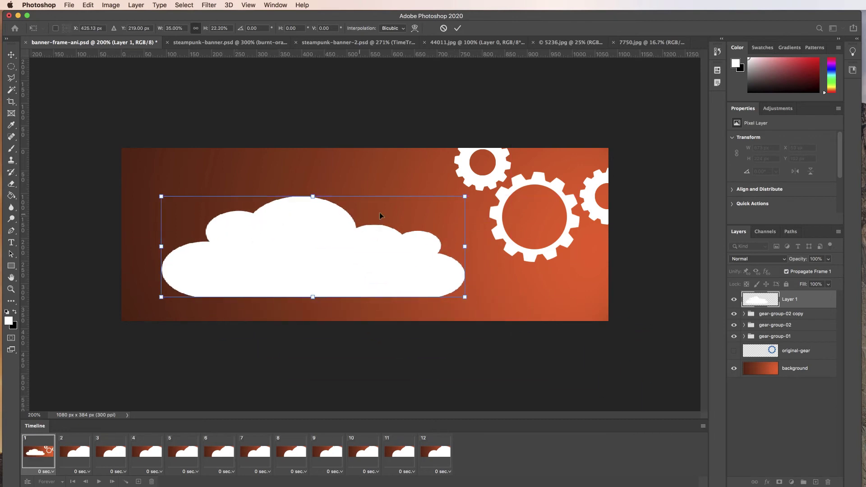
click(458, 28)
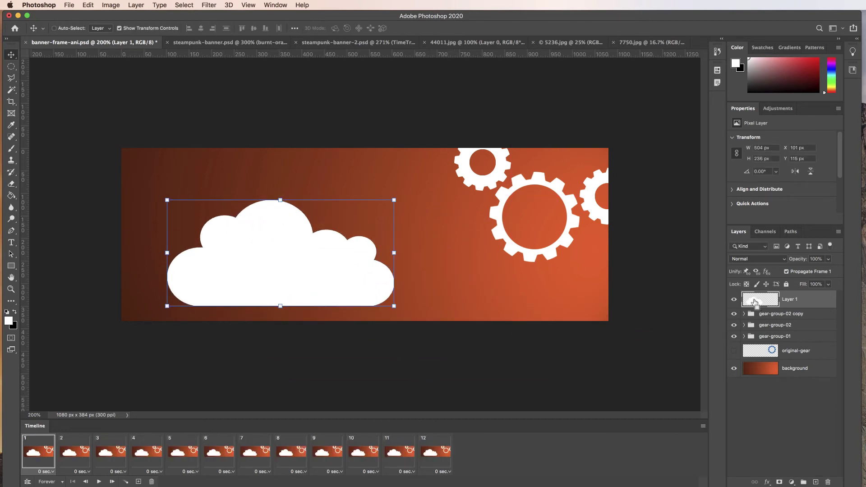
- Load the pasted cloud's outline as a selection and contract it by 2 pixels
super+click(755, 303)
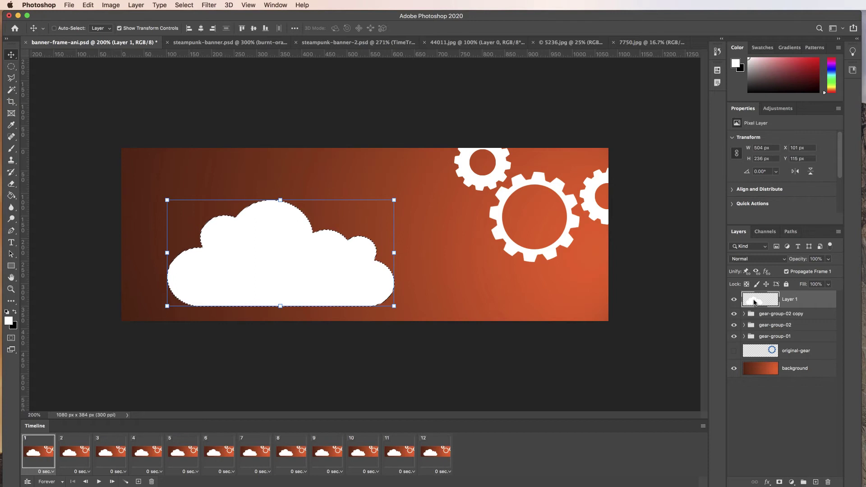
click(182, 5)
mouse_move(197, 140)
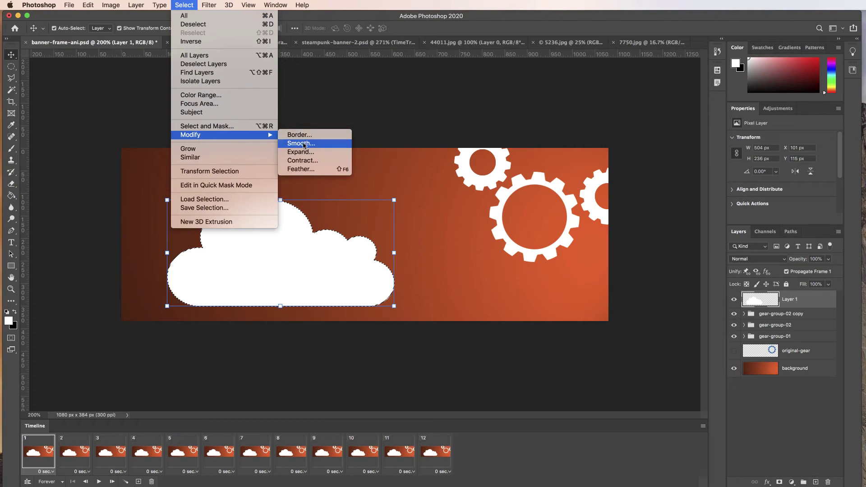
click(306, 161)
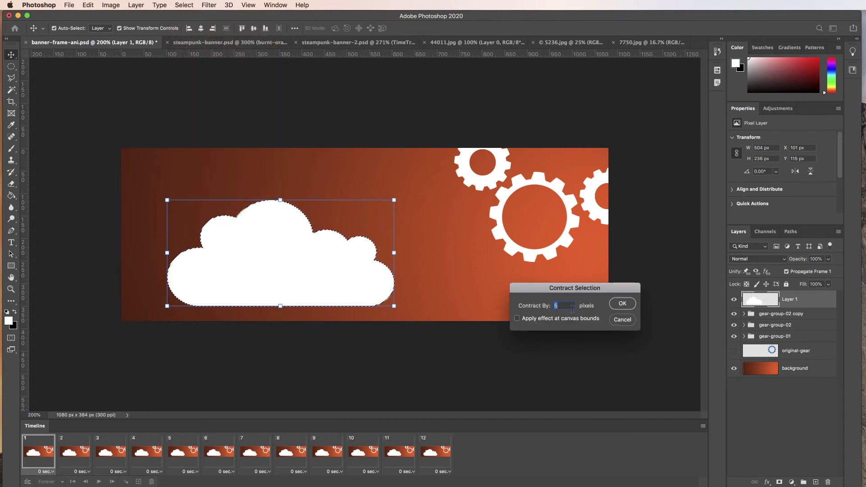
text(2)
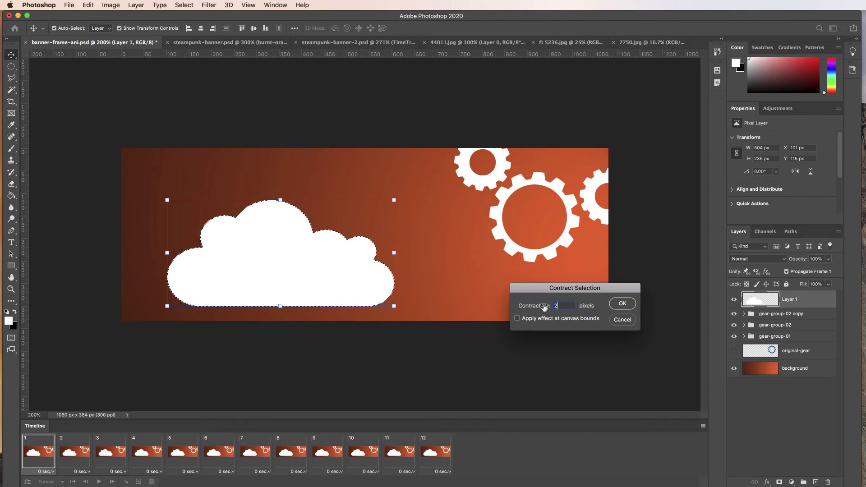
click(623, 304)
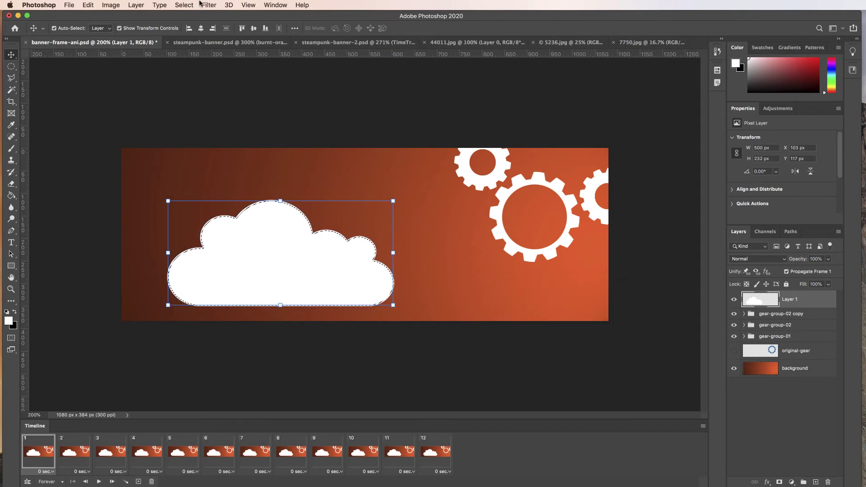
- Invert the selection, delete the cloud's thin outer edge, and deselect
click(184, 5)
click(193, 42)
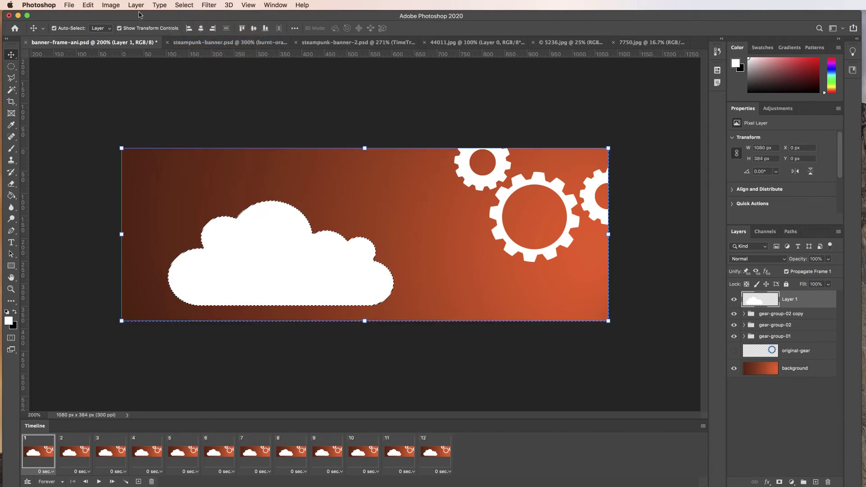
key(super+d)
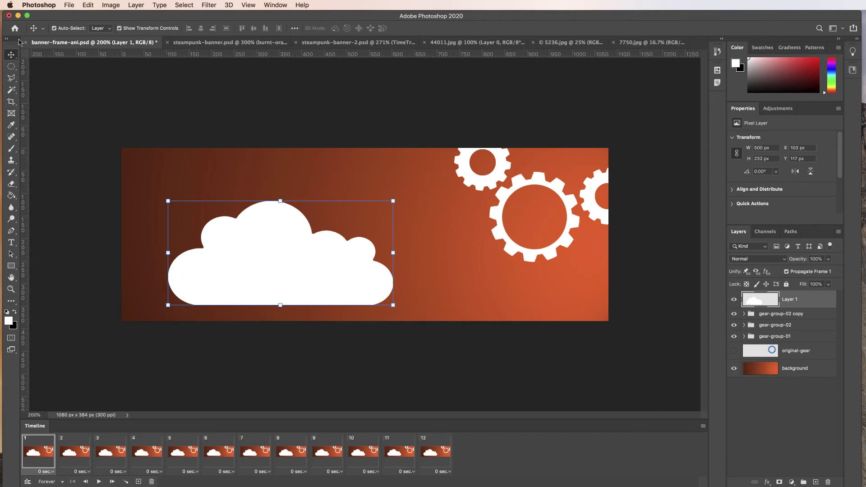
- Move the cloud partly off the banner's lower-left corner and rename its layer cloud-01
drag(343, 276, 268, 310)
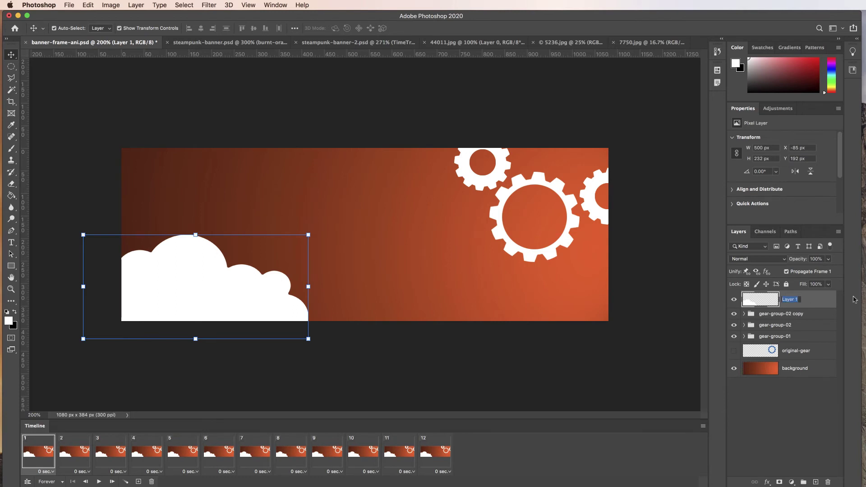
text(cloud-01)
key(Return)
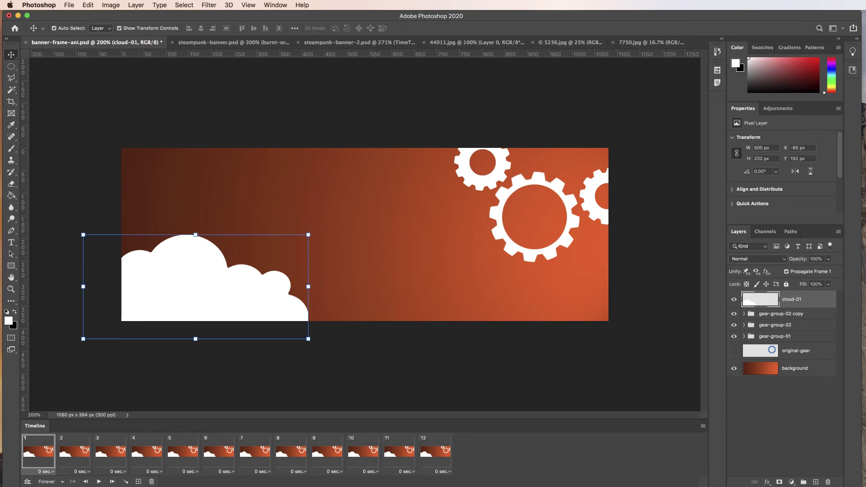
- Duplicate the cloud-01 layer and rename the copy cloud-02
drag(793, 301, 815, 481)
double_click(807, 301)
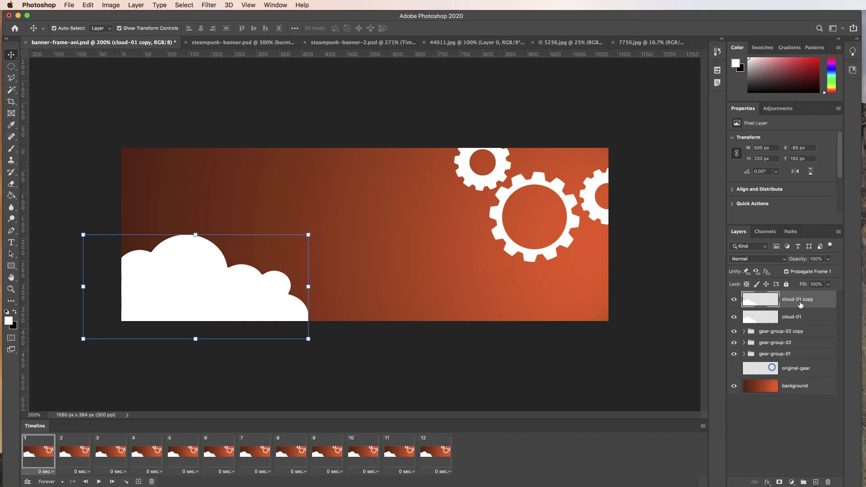
double_click(800, 305)
text(cloud-02)
key(Return)
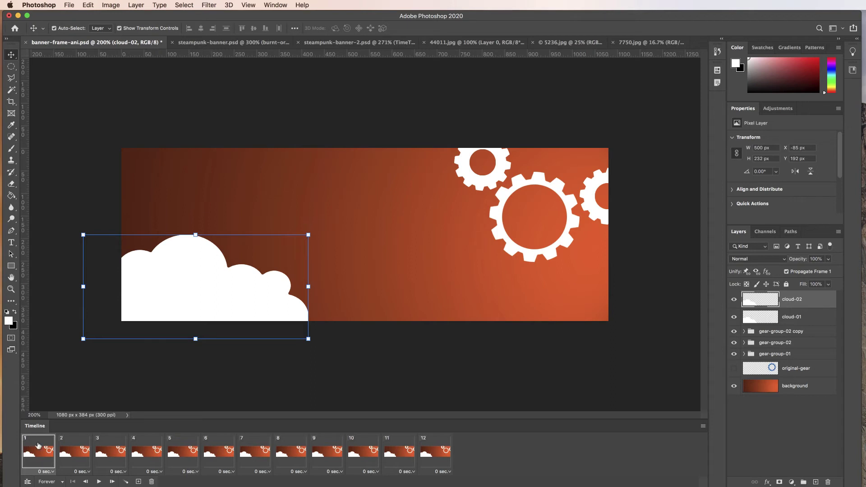
- Move cloud-02 to the upper middle of the banner and scale it down to about 224 × 97 px
drag(183, 268, 347, 202)
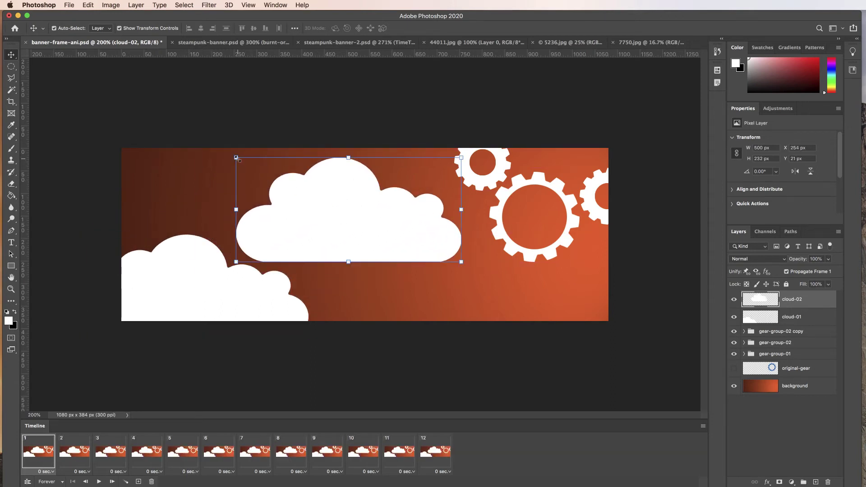
drag(236, 158, 356, 218)
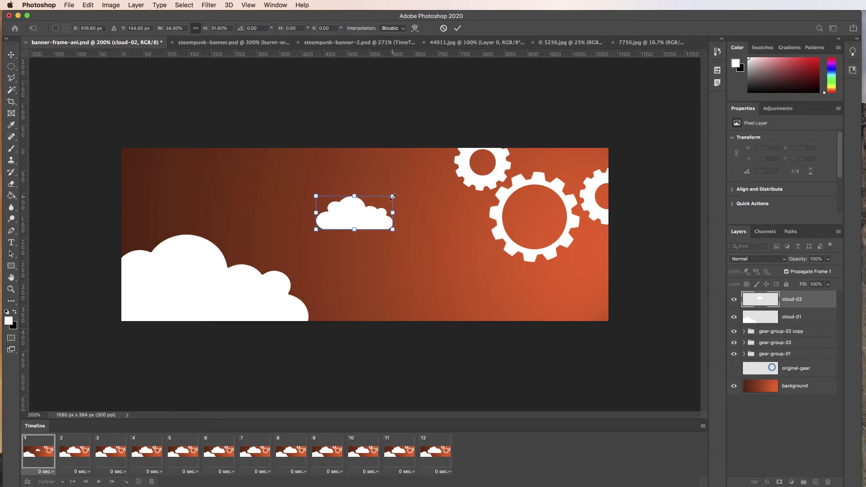
drag(392, 197, 414, 179)
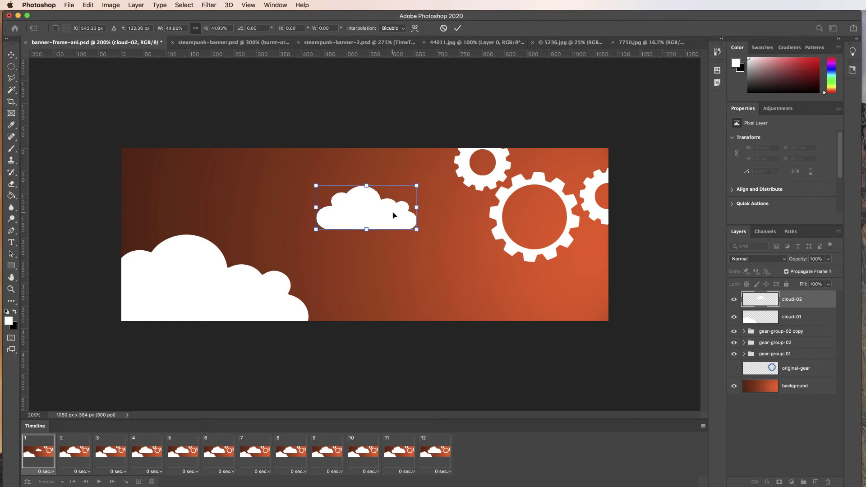
drag(393, 215, 392, 220)
click(458, 28)
- Duplicate the cloud-02 layer and rename the copy cloud-03
drag(792, 303, 816, 482)
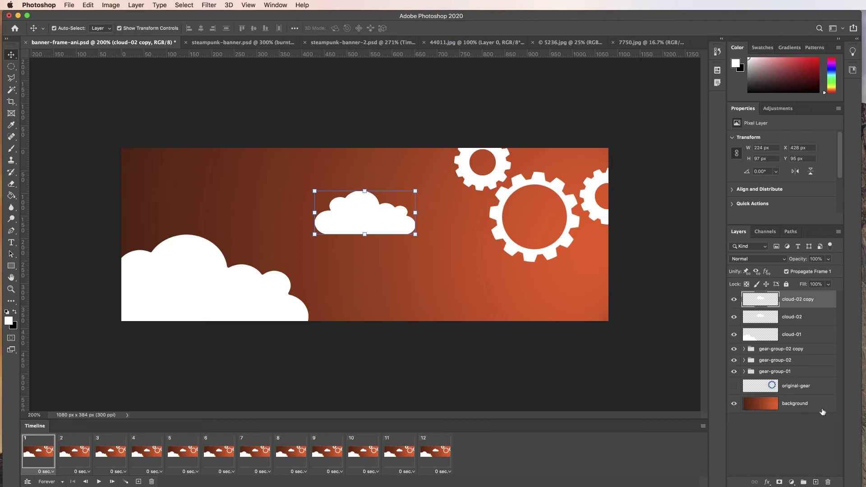
double_click(807, 301)
drag(797, 300, 841, 305)
text(3)
key(Return)
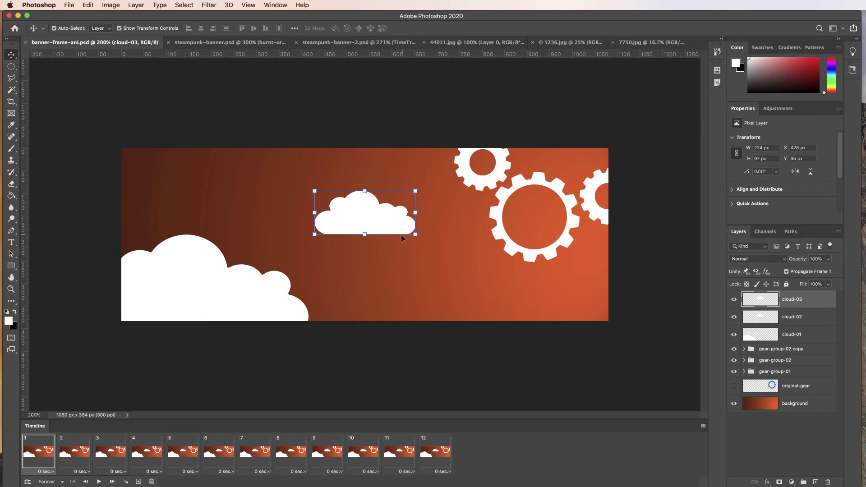
- Move cloud-03 to the banner's lower-right corner and enlarge it to about 447 × 151 px, running past the canvas edges
drag(378, 225, 571, 320)
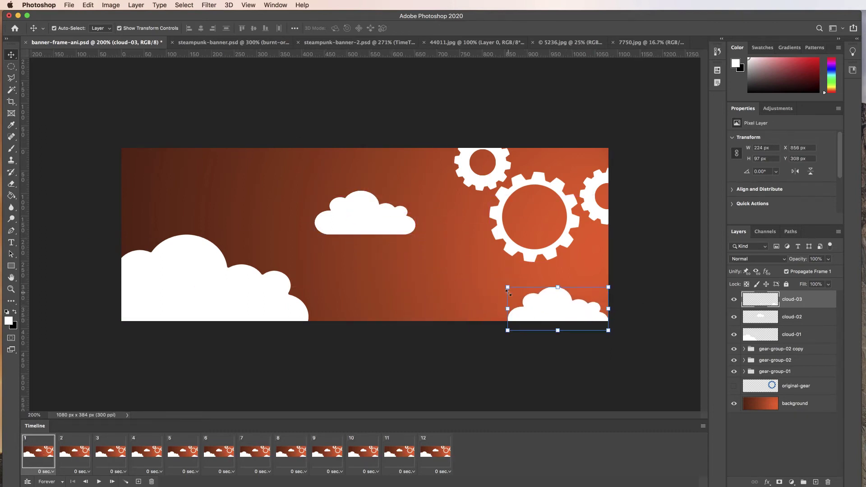
drag(507, 287, 491, 280)
drag(515, 309, 515, 306)
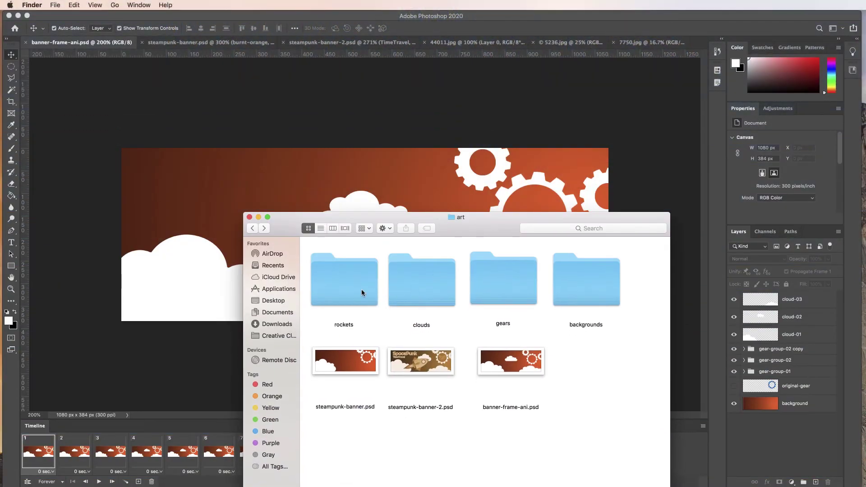
- In Finder, look through the rockets folder and its rocket-icons-set subfolder for the rocket artwork
double_click(345, 286)
click(502, 289)
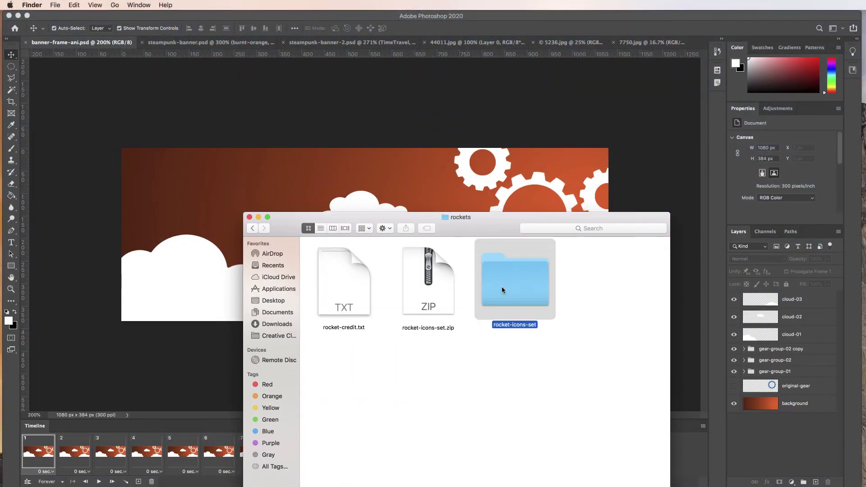
double_click(502, 290)
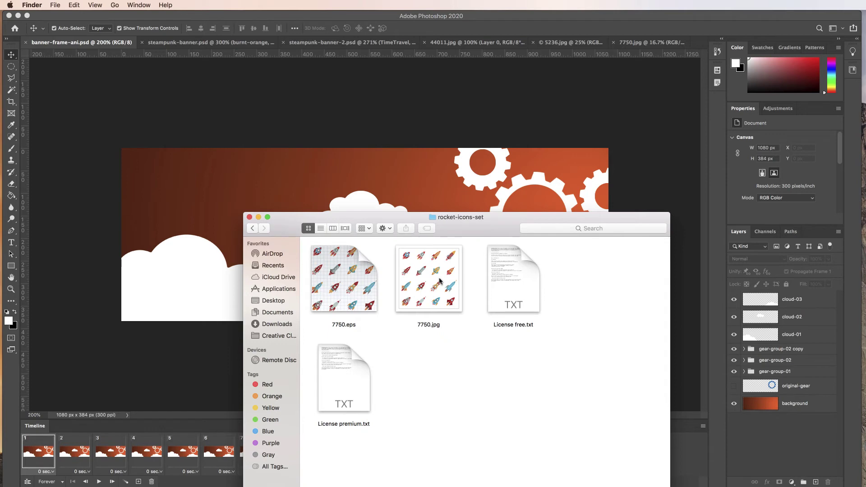
drag(388, 222, 469, 486)
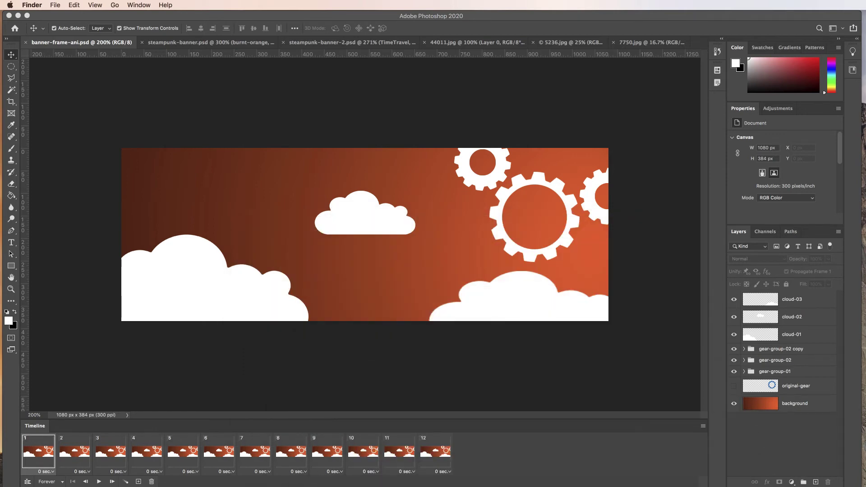
- In 7750.jpg, draw a rectangular marquee selection around the orange rocket with blue fins in the second row
click(635, 43)
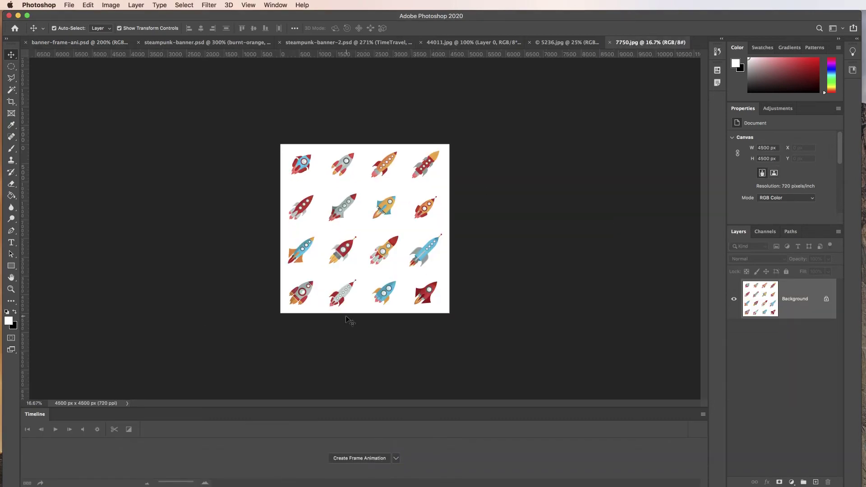
super+click(365, 229)
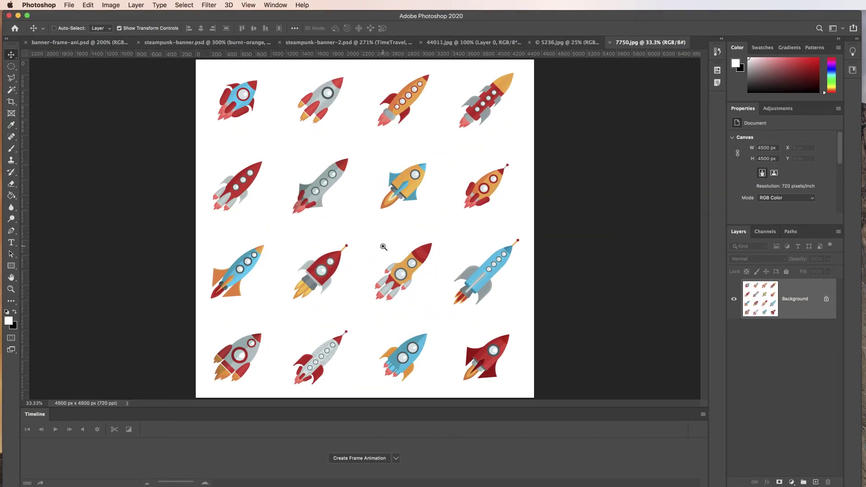
super+click(383, 247)
super+click(388, 241)
drag(411, 226, 371, 344)
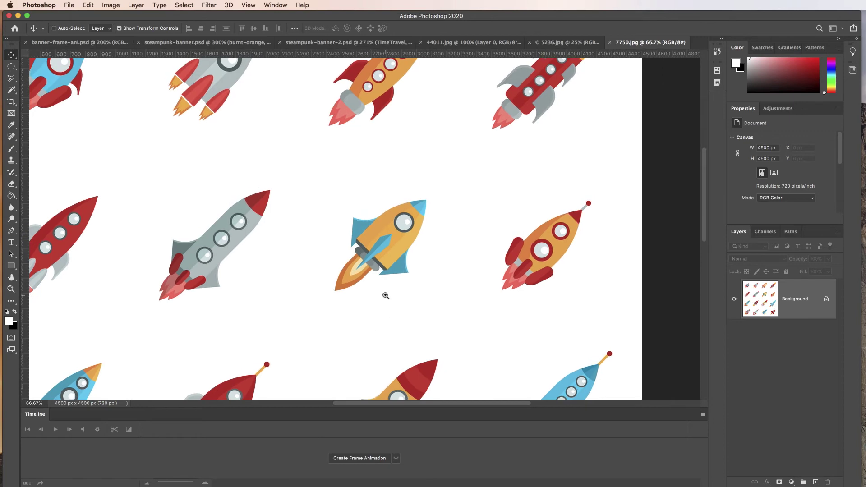
super+click(386, 296)
super+click(389, 284)
drag(406, 267, 377, 314)
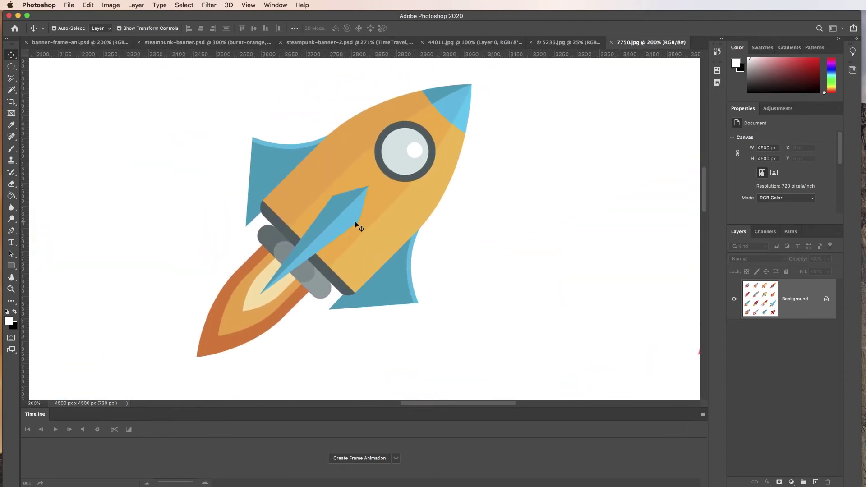
click(11, 67)
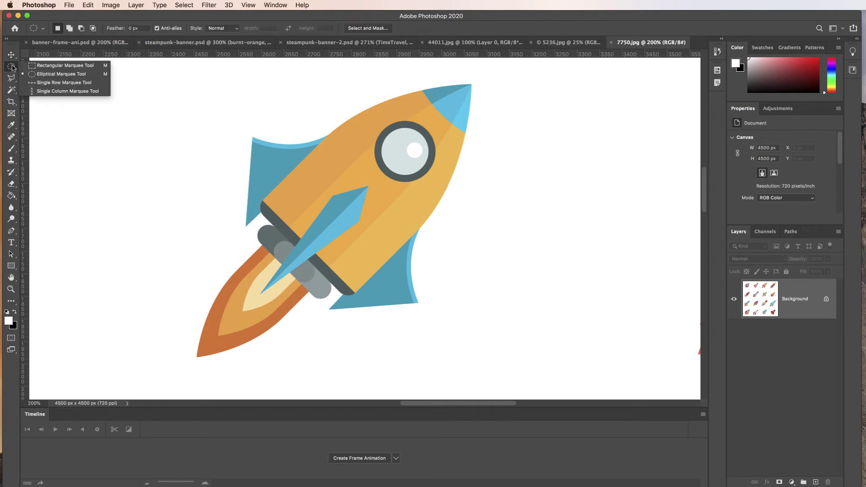
click(63, 66)
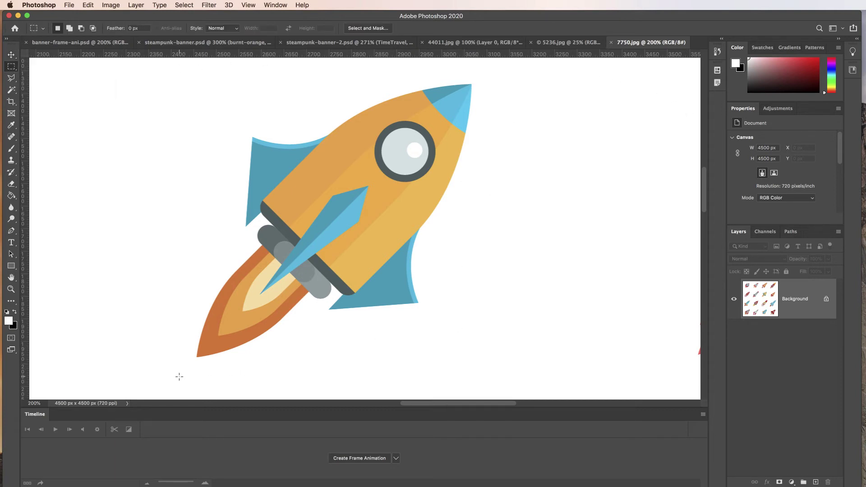
drag(175, 378, 541, 75)
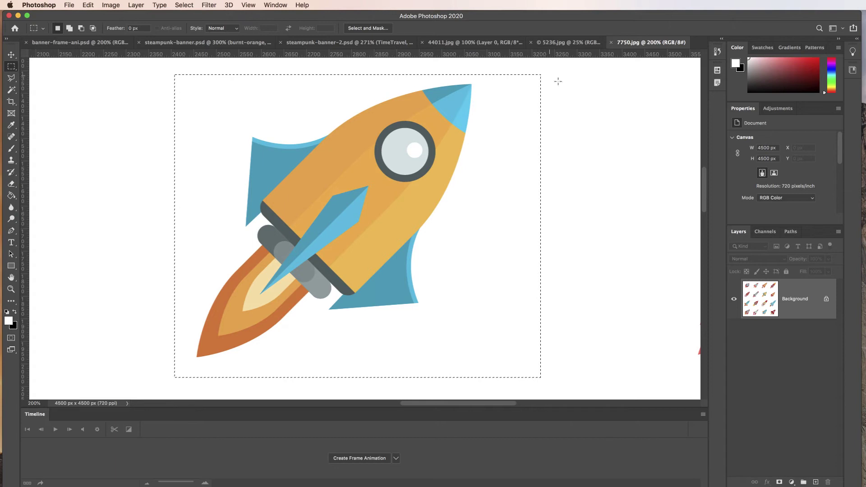
- Paste the copied rocket into banner-frame-ani.psd as a new layer above cloud-03
click(113, 45)
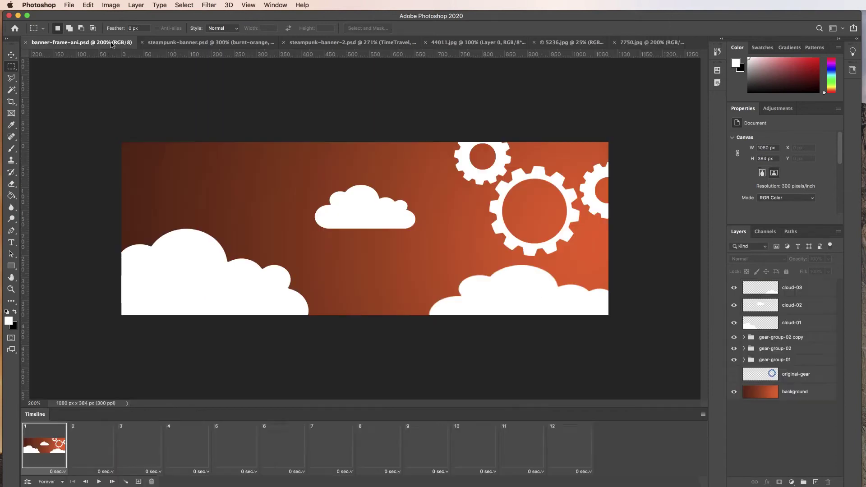
click(789, 300)
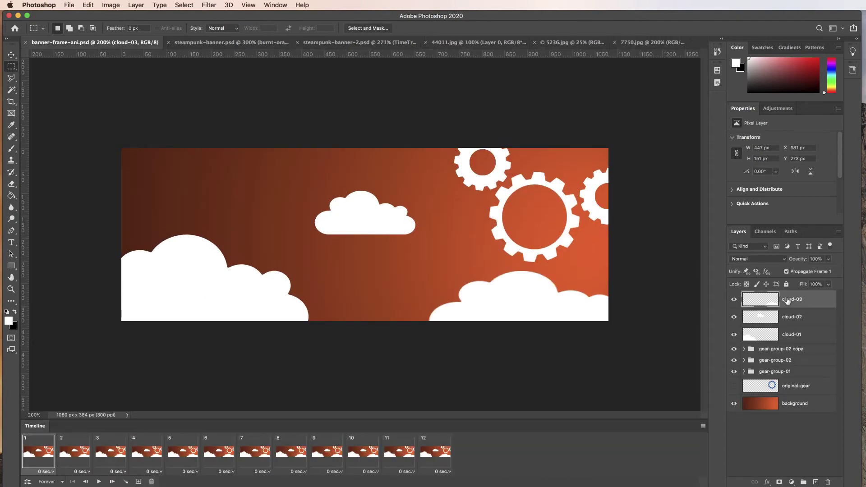
key(ctrl+v)
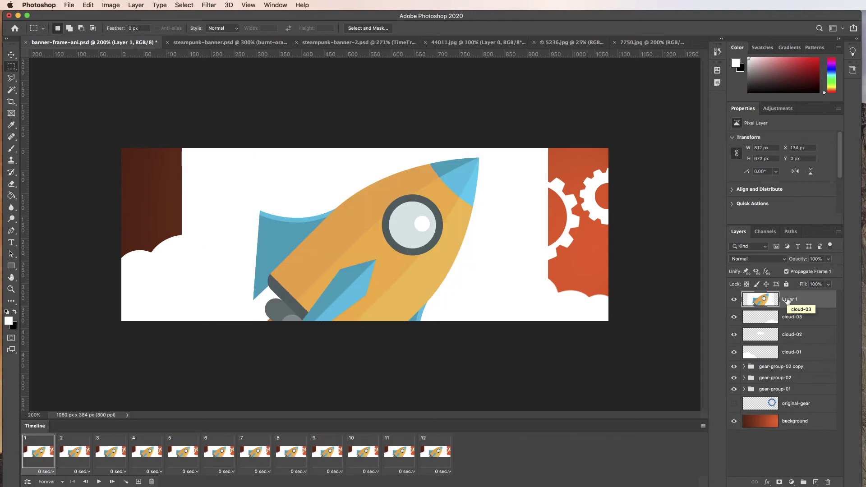
- Scale the pasted rocket to about 46.6%, rotate it about 25° clockwise, and place it between the left and right clouds
key(v)
drag(547, 148, 385, 282)
drag(333, 317, 387, 211)
drag(434, 177, 428, 245)
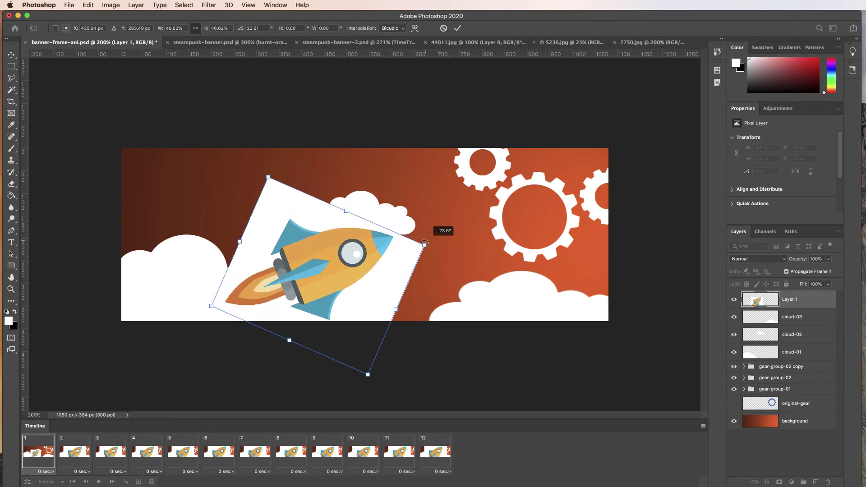
mouse_move(386, 288)
mouse_down()
mouse_move(503, 218)
mouse_move(484, 251)
mouse_move(387, 273)
mouse_up()
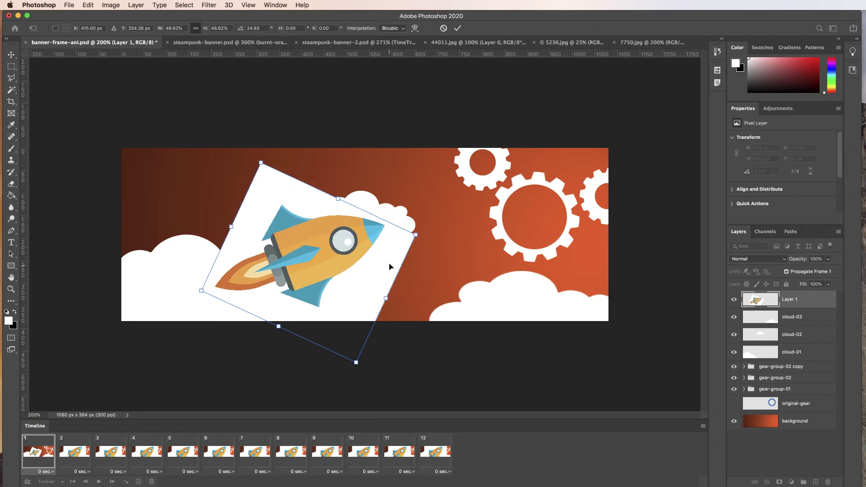
click(457, 28)
- Move the rocket slightly up and delete the white background around it using the Magic Wand, then clear the selection
scroll(316, 268, up, 1)
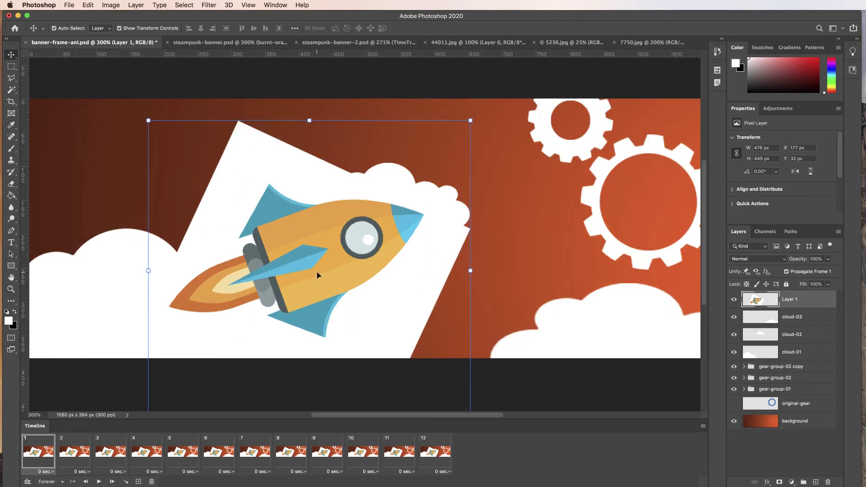
drag(319, 272, 338, 229)
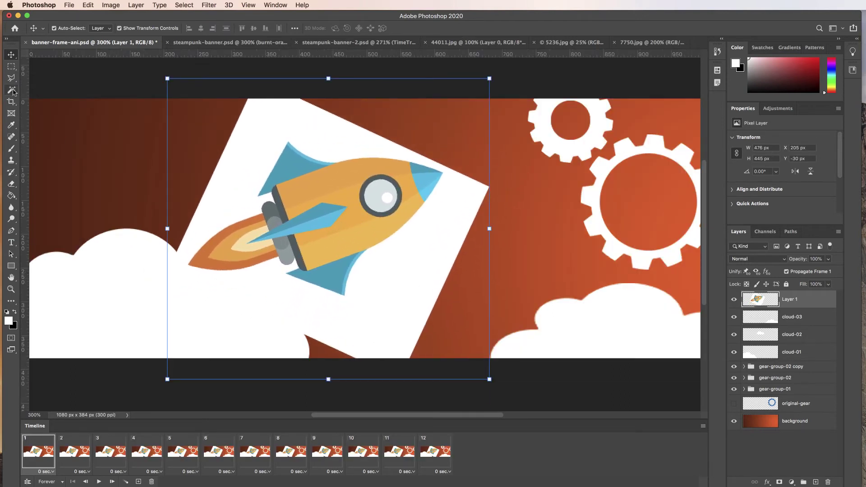
drag(11, 90, 62, 107)
click(319, 144)
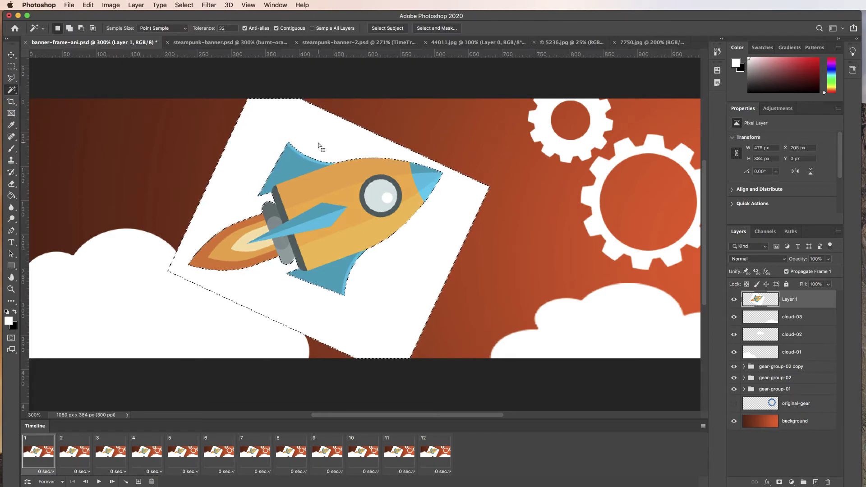
key(Delete)
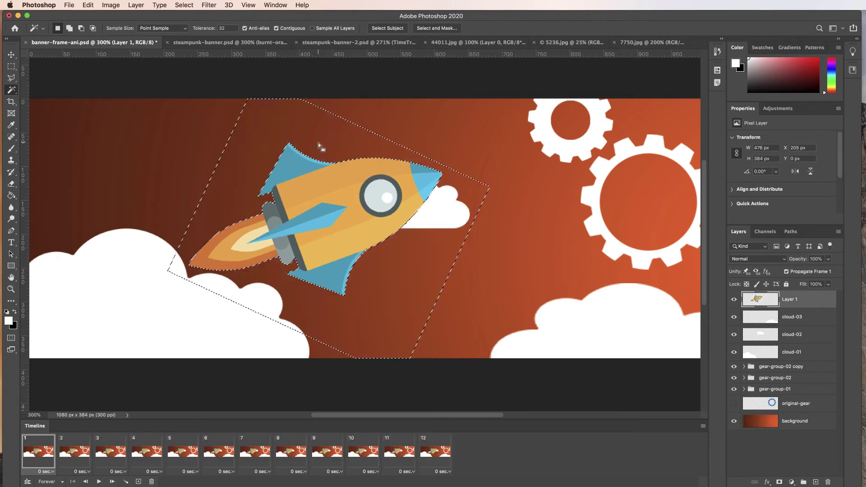
key(super+d)
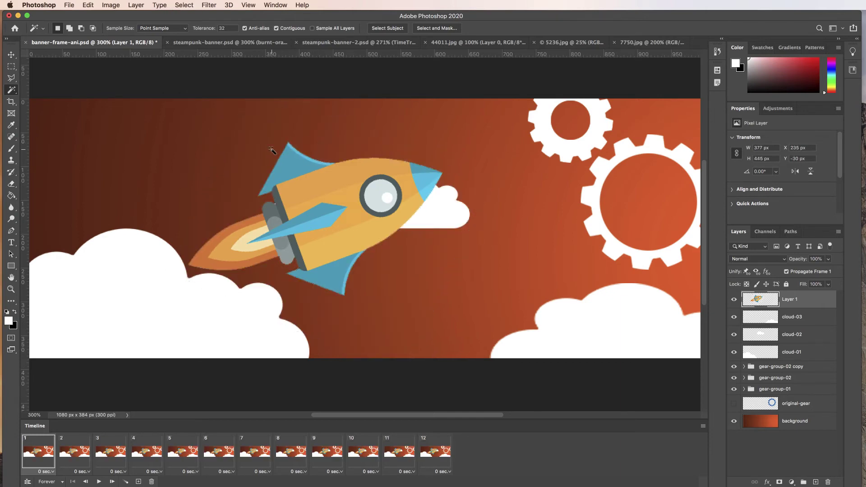
- Move the rocket up and erase the leftover white triangle below it with a rectangular marquee selection
click(11, 55)
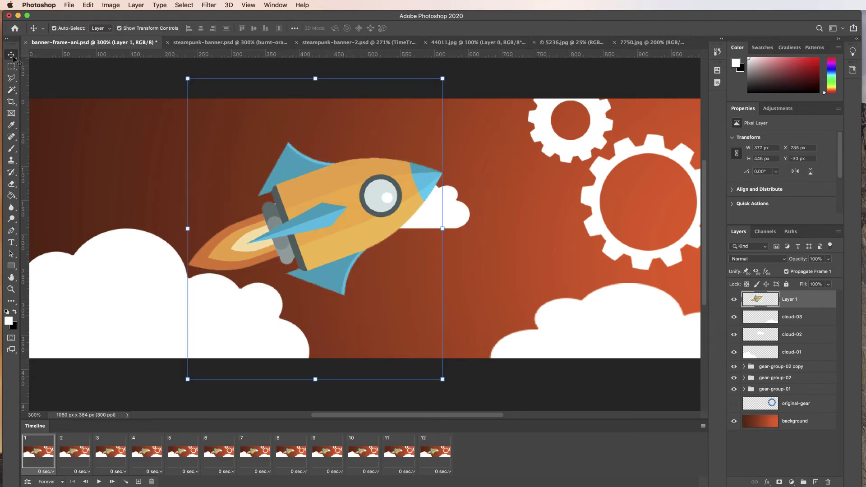
drag(312, 248, 314, 169)
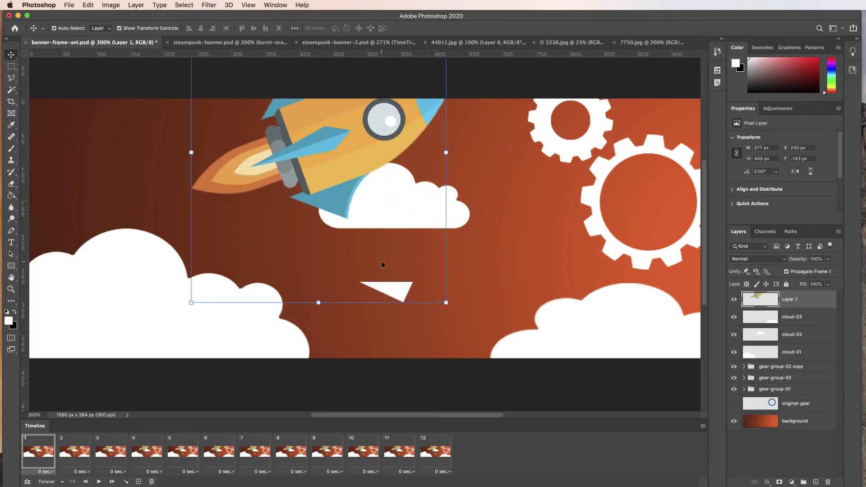
click(11, 67)
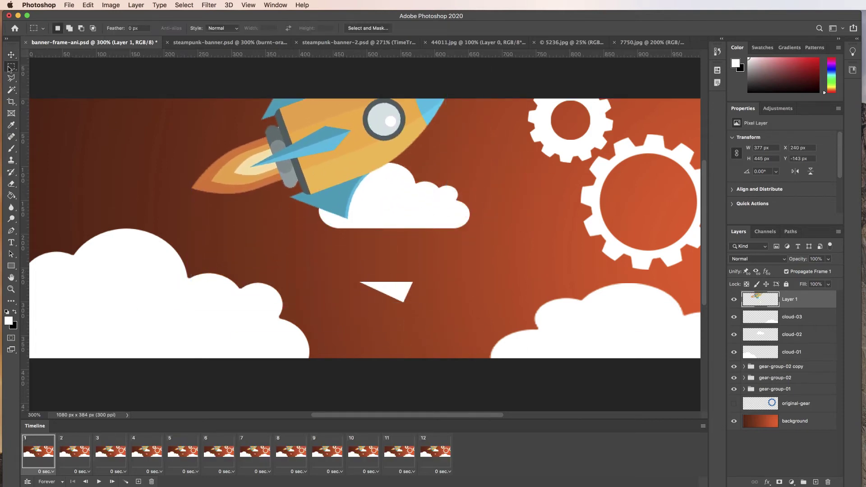
drag(333, 268, 442, 320)
key(Delete)
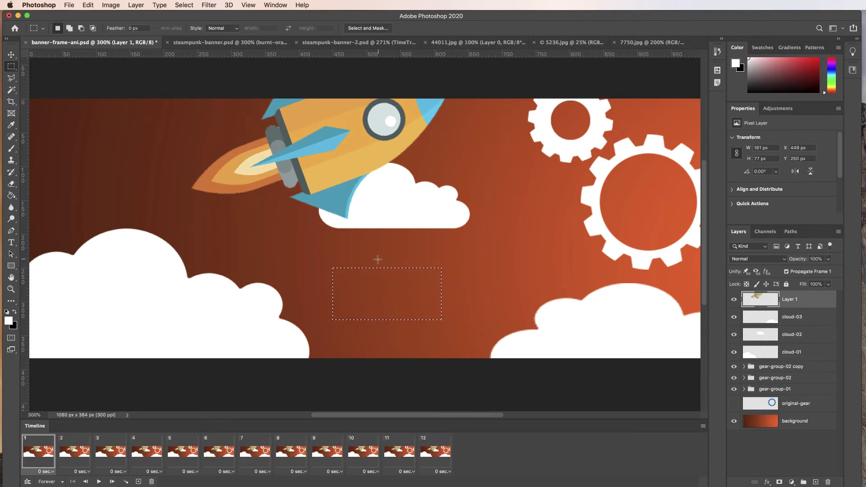
key(super+d)
- Move the rocket down and erase the leftover white triangle above it with a rectangular marquee selection
key(v)
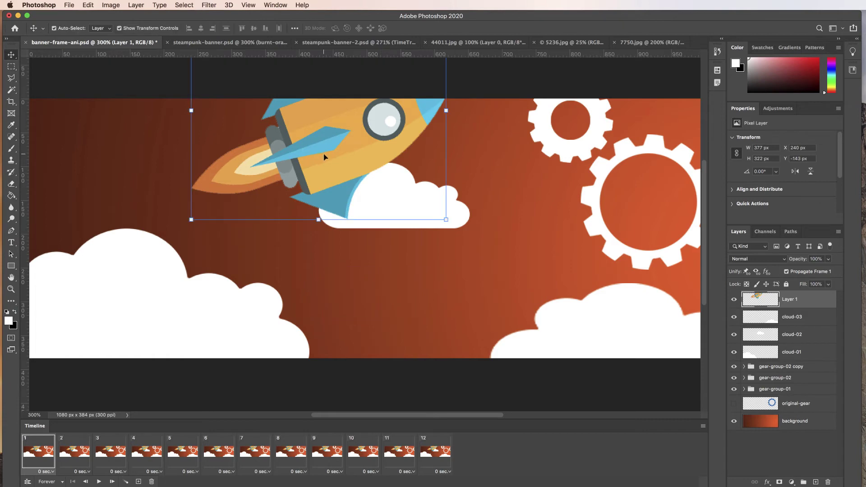
drag(324, 155, 358, 290)
click(11, 66)
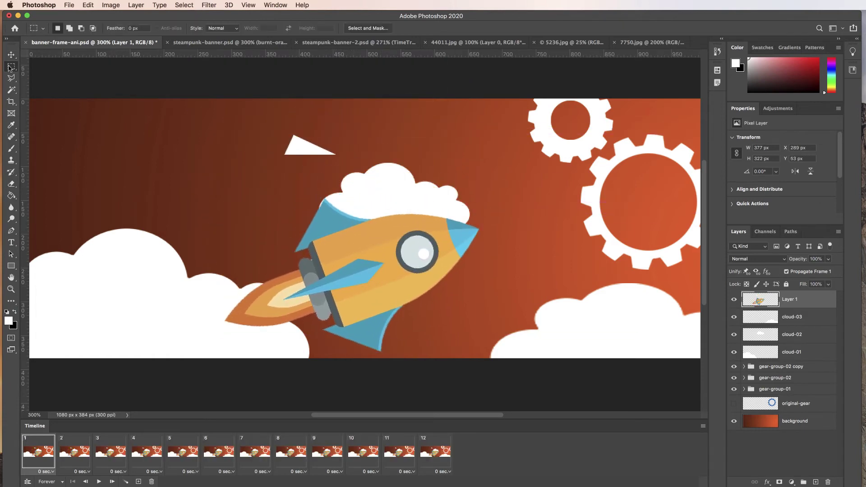
mouse_move(268, 122)
mouse_down()
mouse_move(310, 133)
mouse_move(364, 177)
mouse_up()
key(Delete)
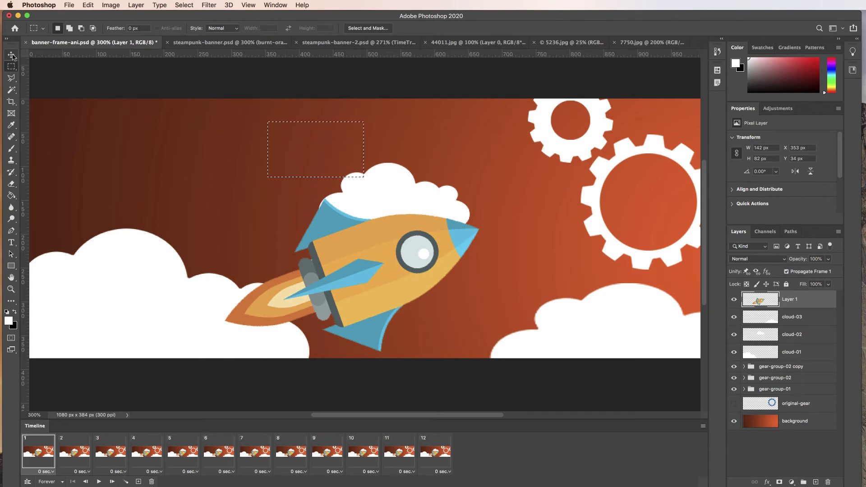
- Clear the selection and shift the rocket left so its flame overlaps the large left cloud
click(11, 55)
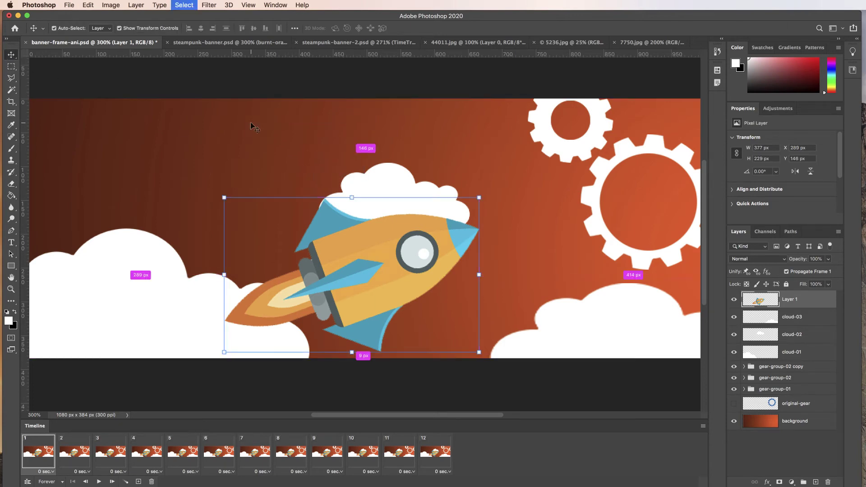
key(super+d)
key(super+minus)
drag(372, 276, 342, 272)
- Nudge the cloud-01 layer up behind the rocket's flame to Y 177 px
click(160, 276)
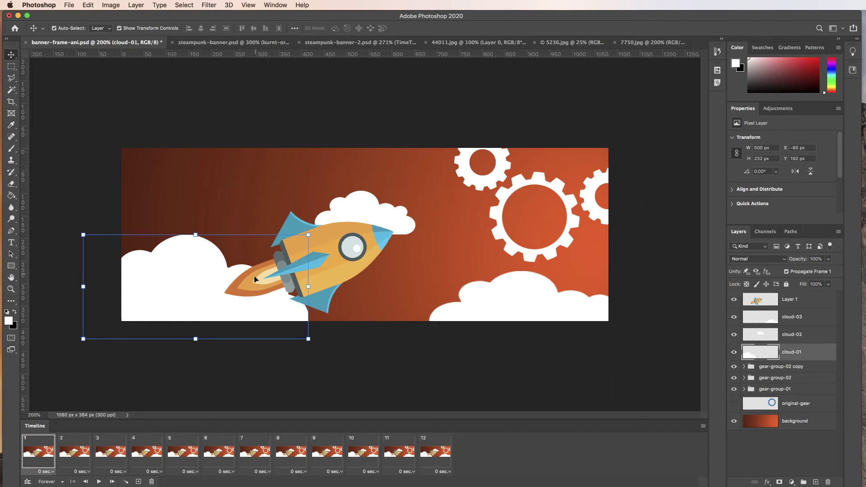
key(Up)
key(Up)
key(Up)
key(Up)
key(Up)
key(Up)
key(Up)
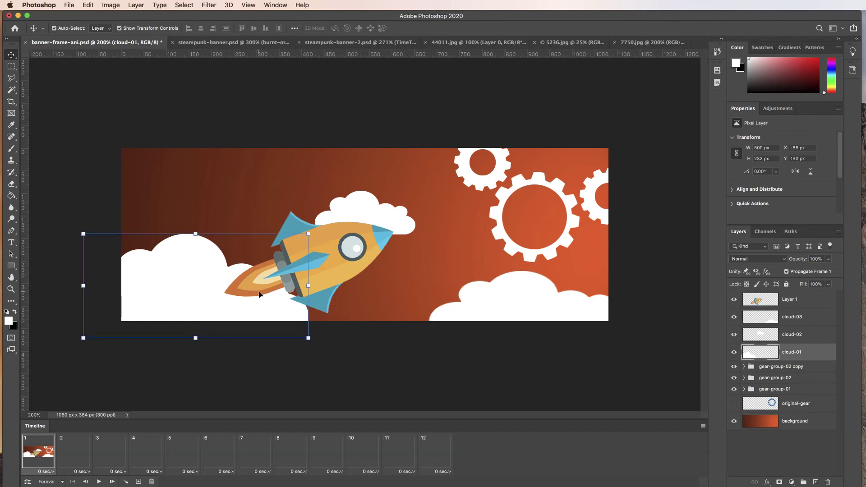
key(Up)
key(Up)
key(Up)
key(Up)
key(Up)
key(Up)
key(Up)
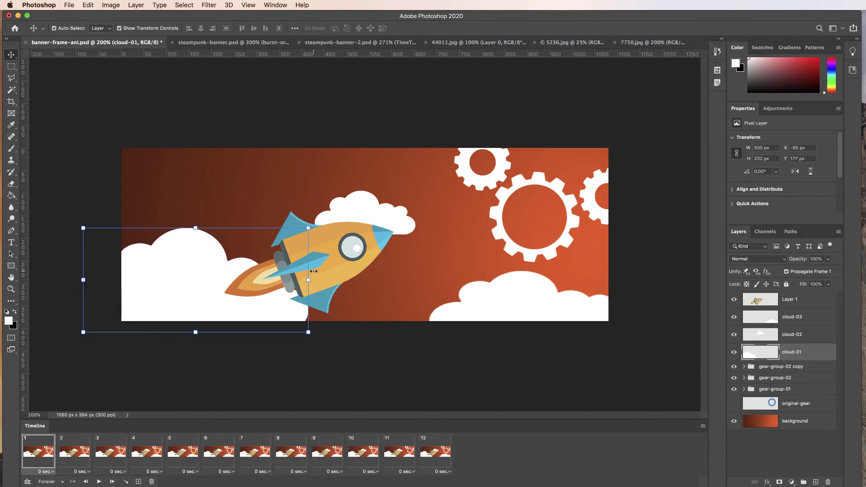
- Enlarge cloud-02 proportionally to about 249 × 108 px, keeping its lower-left corner in place
click(402, 195)
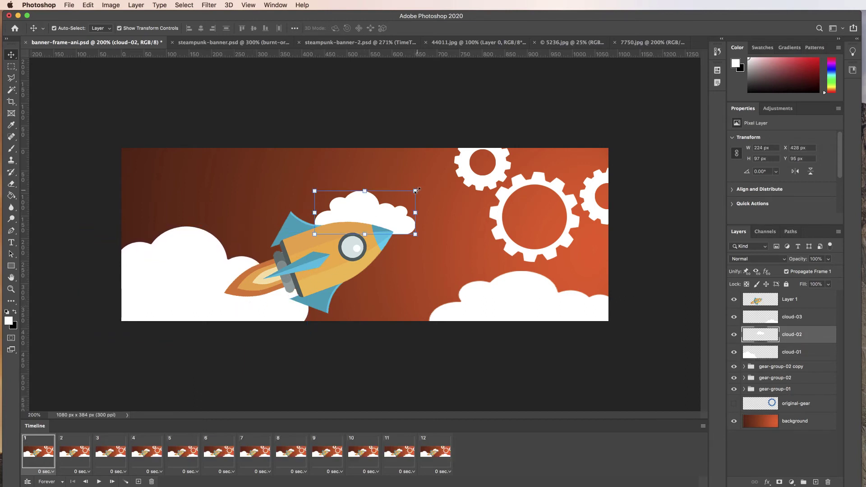
drag(416, 191, 429, 188)
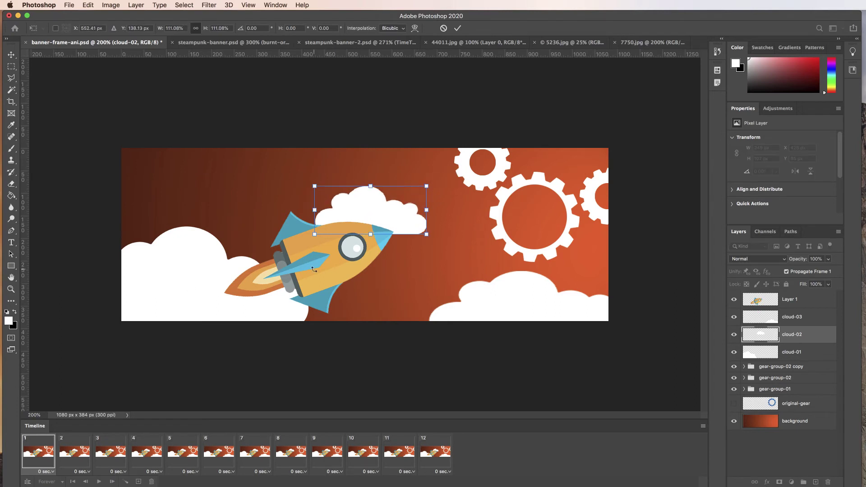
click(457, 28)
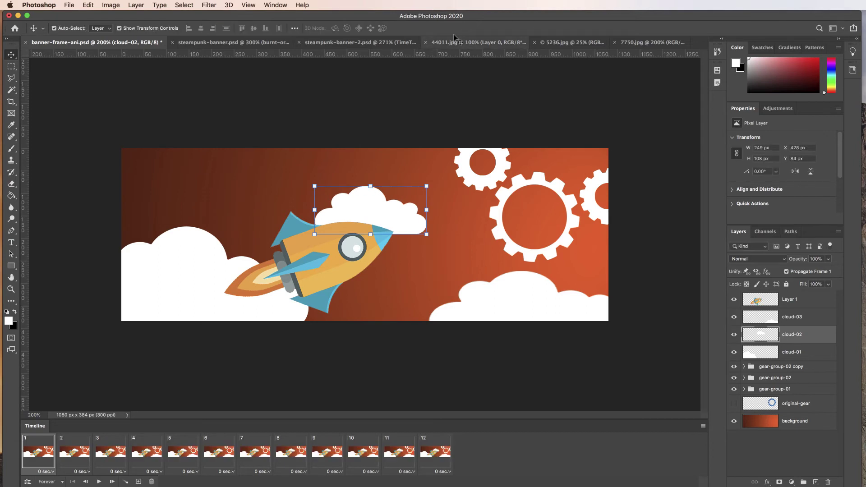
- Nudge the rocket slightly left and down to X 224 px, Y 140 px, and deselect it
click(328, 277)
key(Left)
key(Left)
key(Left)
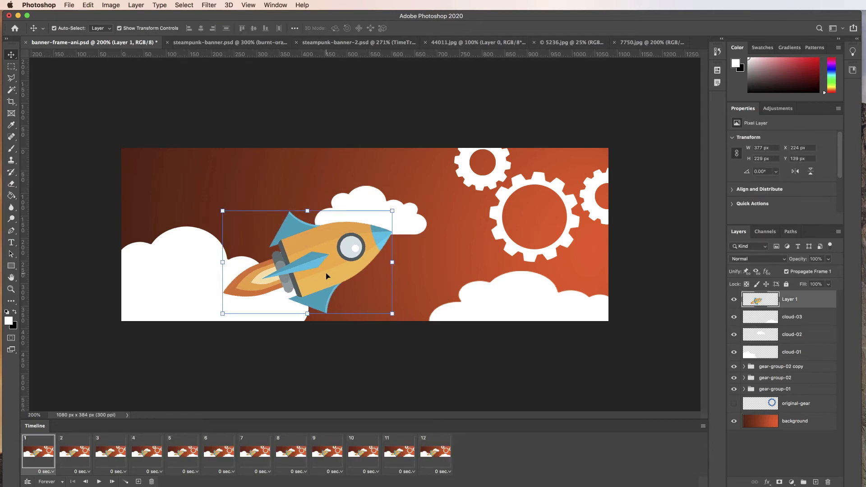
key(Down)
key(Down)
click(416, 98)
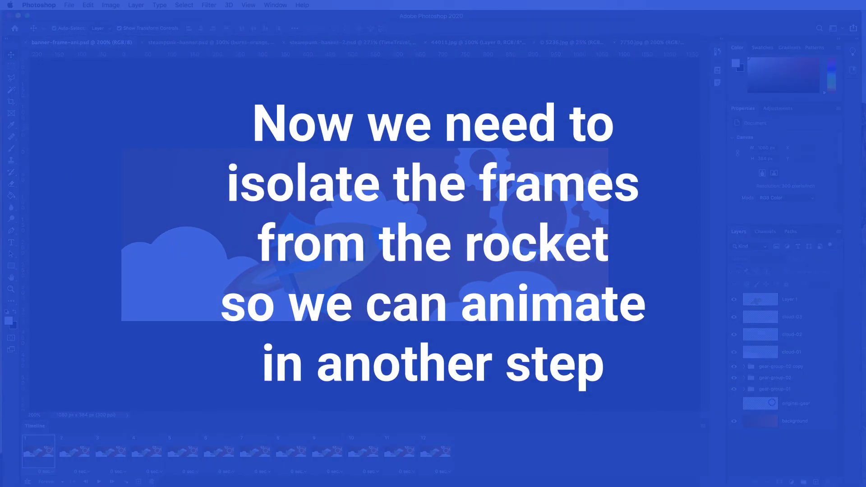
- Rename the rocket artwork's layer, Layer 1, as rocket
click(334, 270)
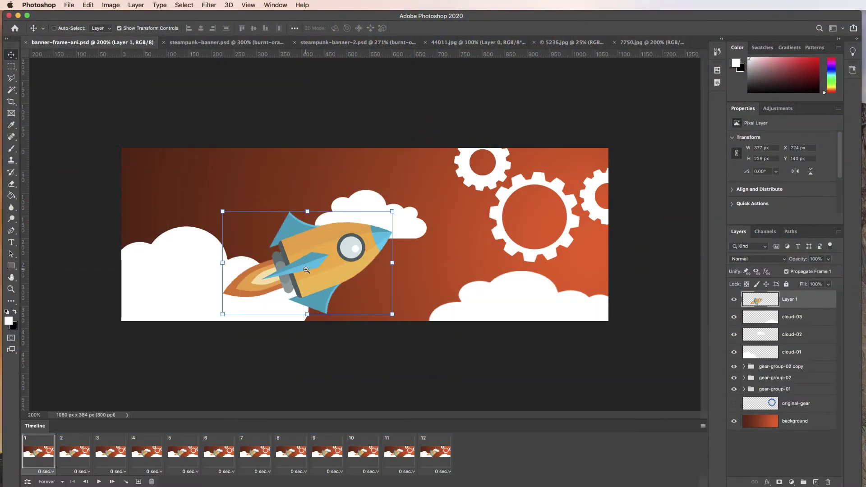
alt+super+click(306, 270)
super+click(321, 255)
super+click(340, 252)
super+click(333, 256)
drag(318, 264, 344, 259)
super+click(325, 262)
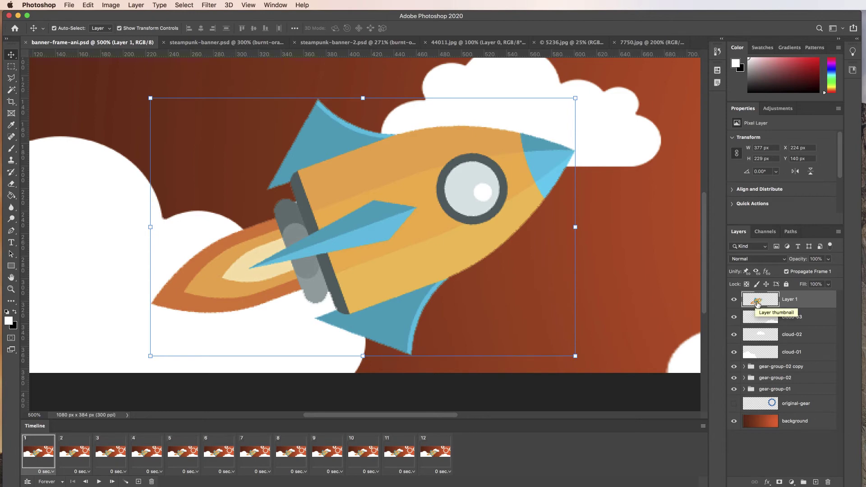
double_click(790, 300)
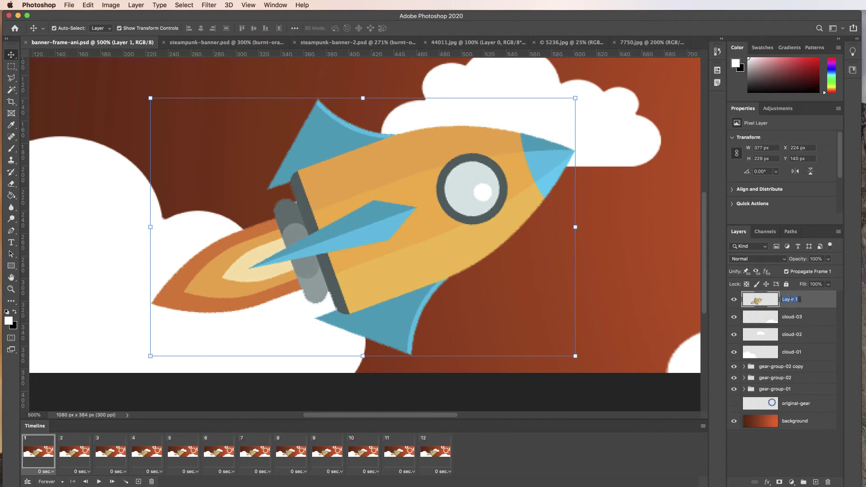
text(rocket)
key(Return)
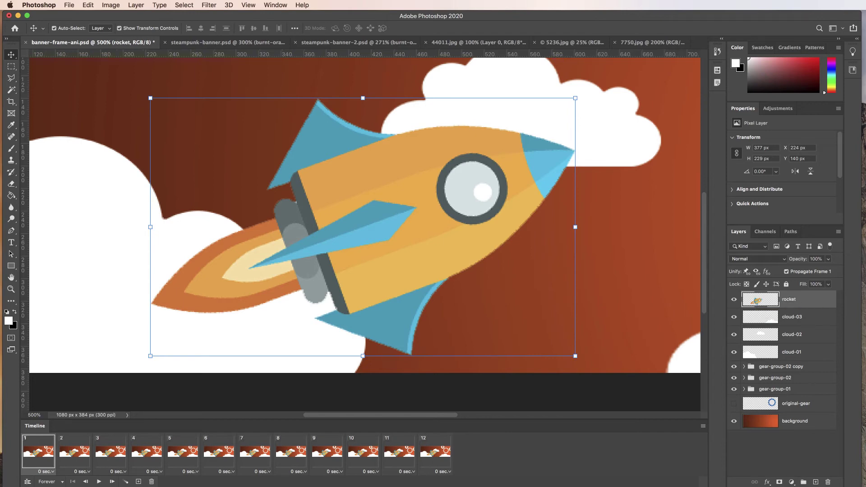
- Load the rocket layer's pixels as a selection and choose the Polygonal Lasso tool
super+click(759, 300)
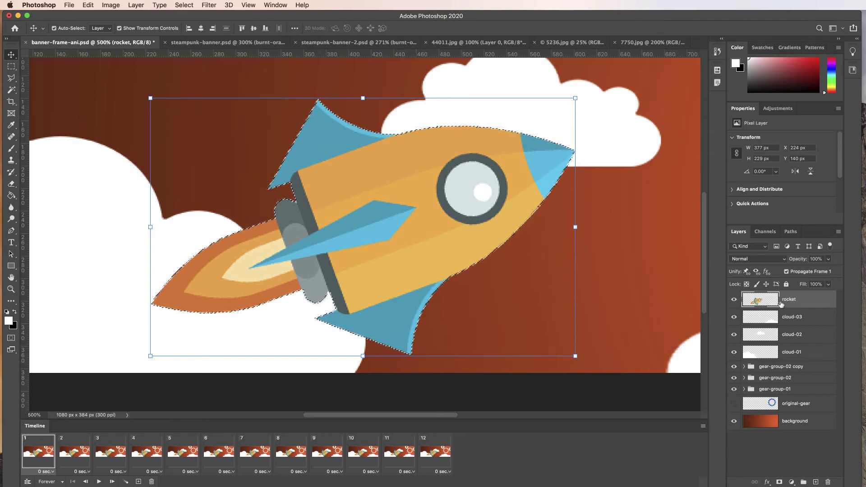
click(11, 79)
click(84, 87)
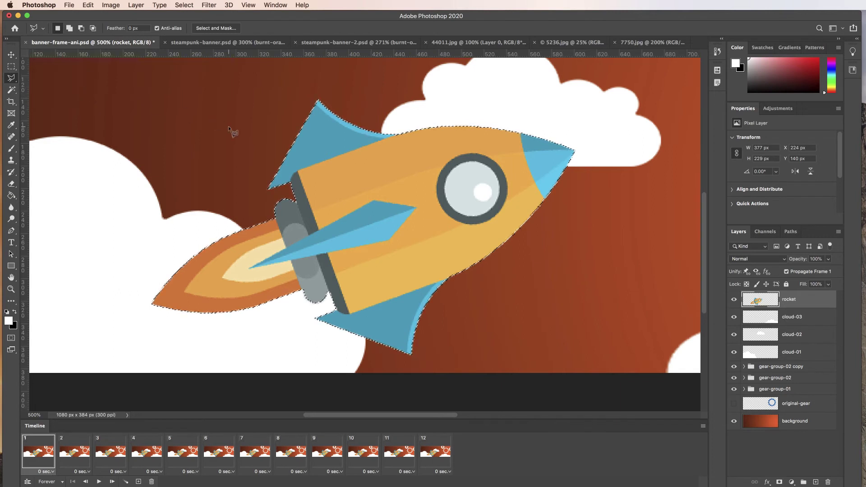
- Subtract the rocket's body, nozzle and fins from the selection with the Polygonal Lasso, keeping only the flame selected
key(alt)
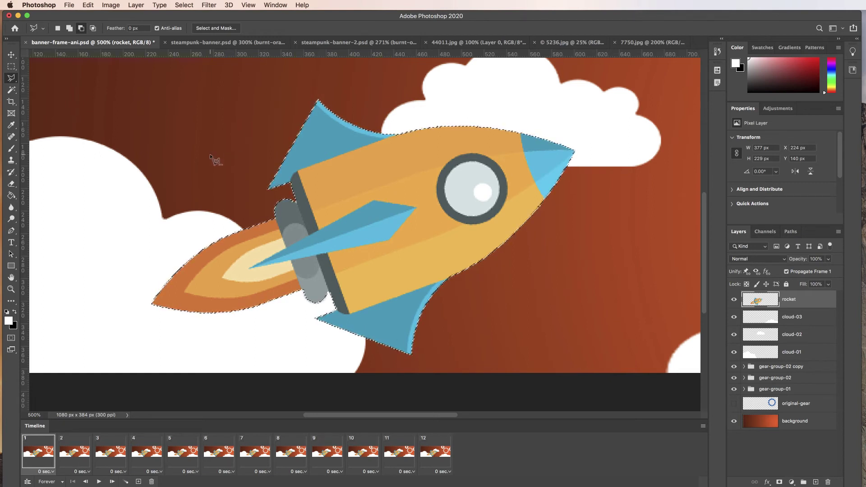
click(231, 125)
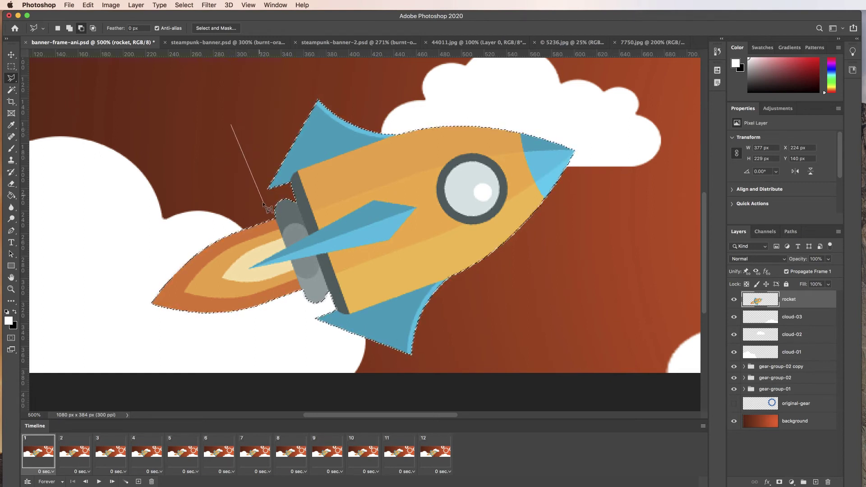
click(276, 218)
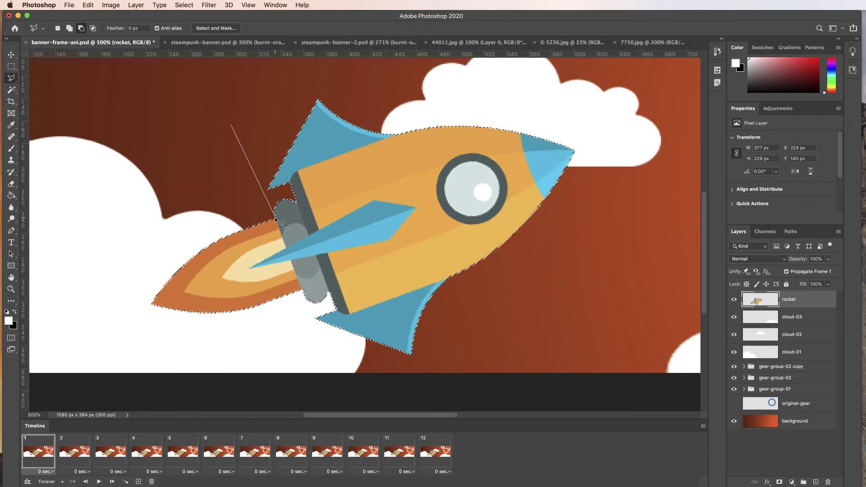
click(285, 249)
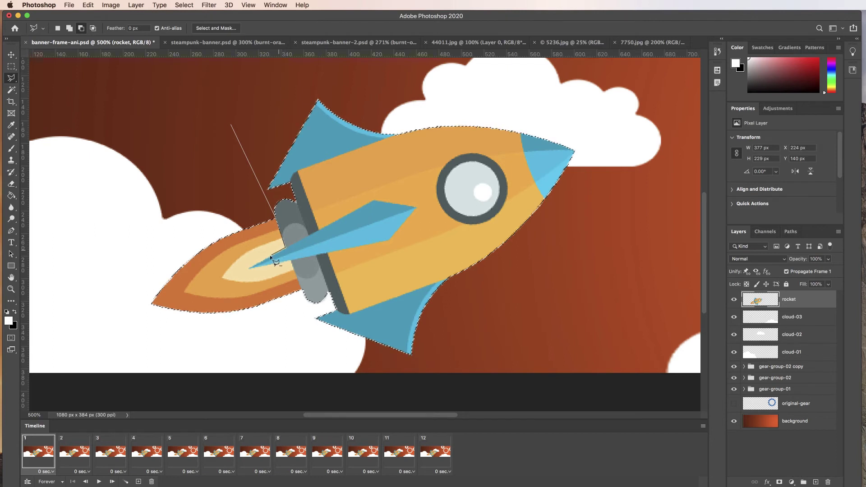
click(250, 269)
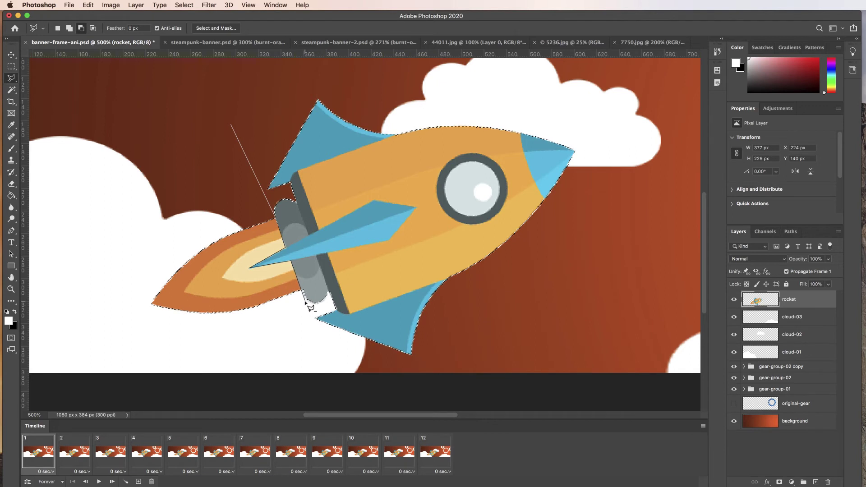
click(309, 339)
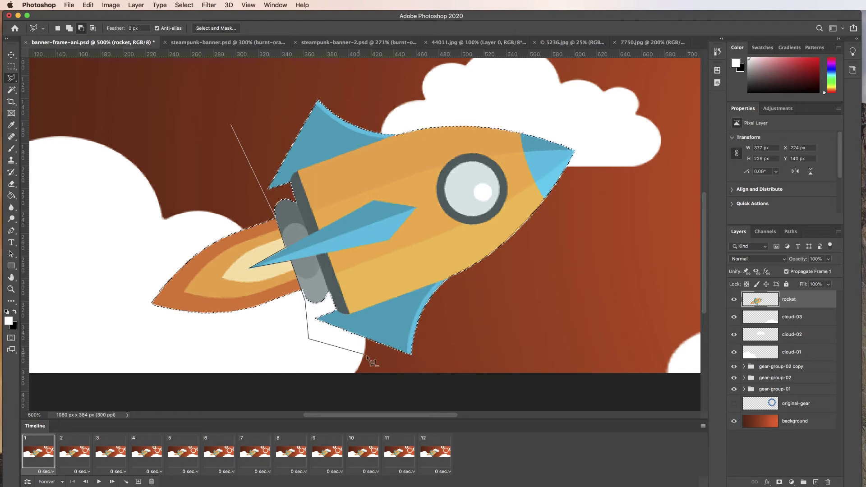
click(373, 358)
click(451, 363)
click(661, 197)
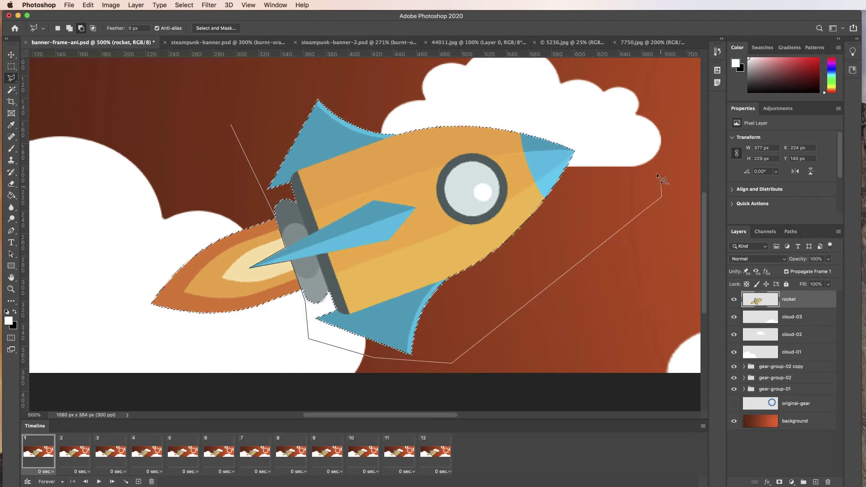
click(585, 91)
click(316, 77)
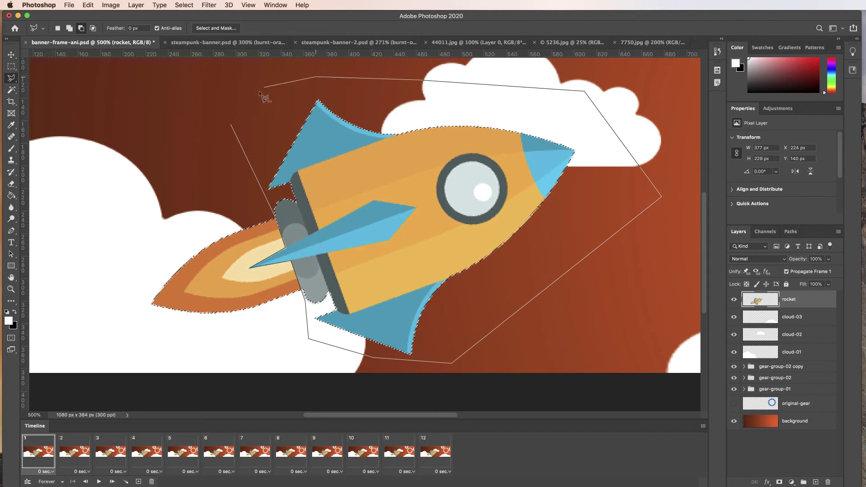
click(232, 124)
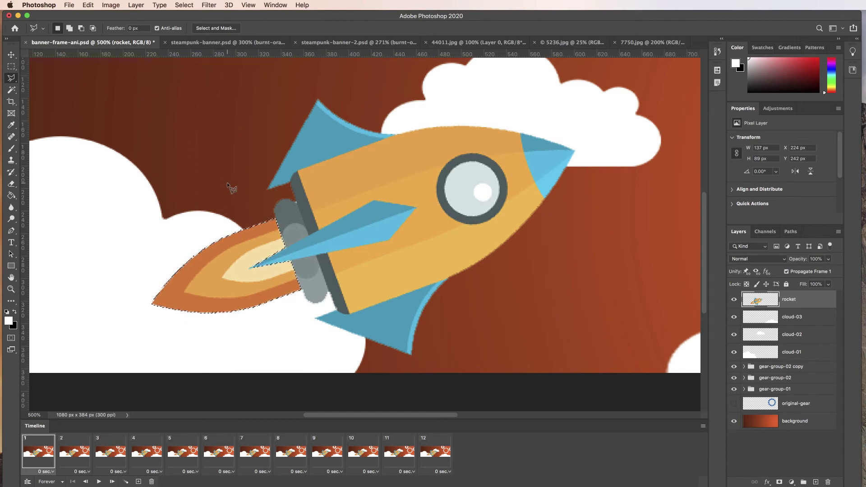
- Examine the flame selection's edges up close around the nozzle and the middle fin's tip
super+click(231, 272)
super+click(235, 273)
super+click(239, 276)
super+click(238, 275)
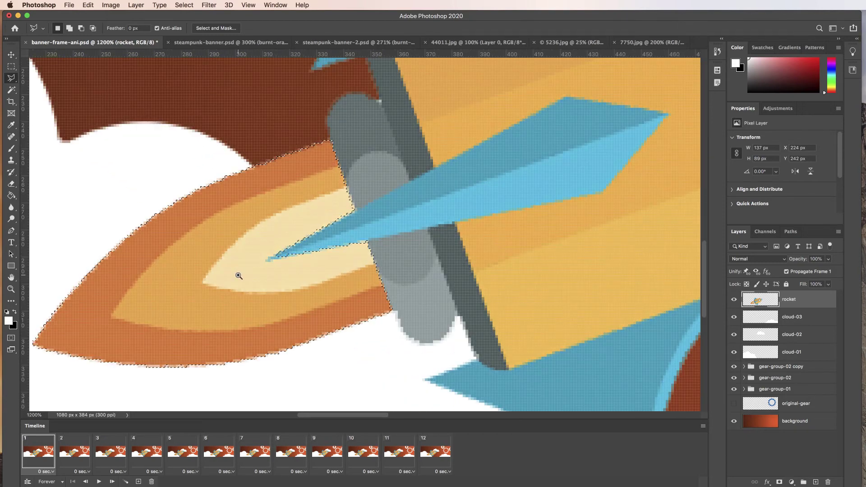
drag(238, 276, 263, 264)
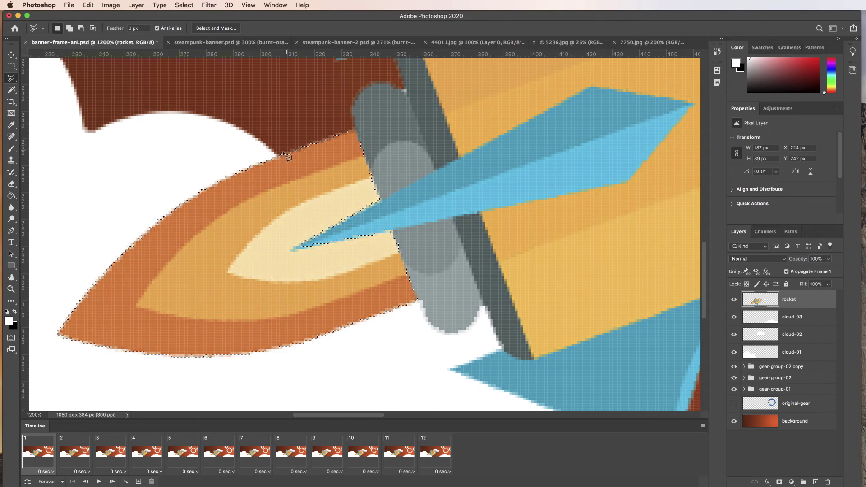
alt+click(320, 205)
alt+click(316, 213)
alt+click(317, 213)
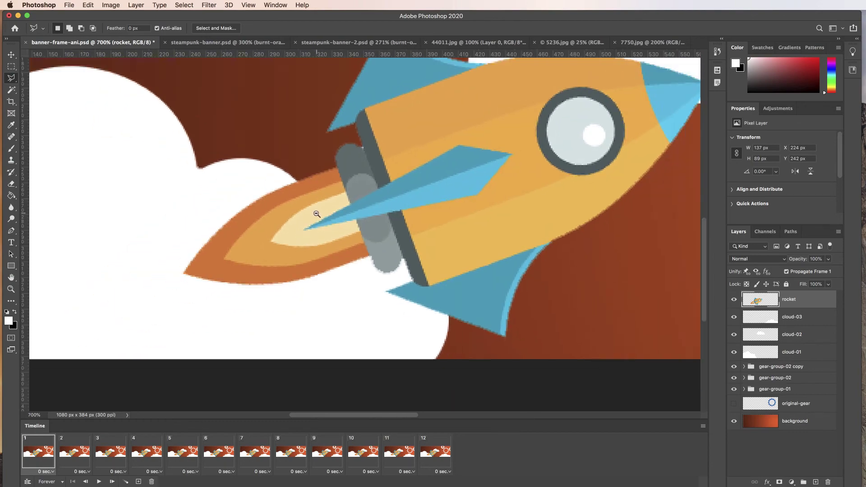
alt+click(317, 213)
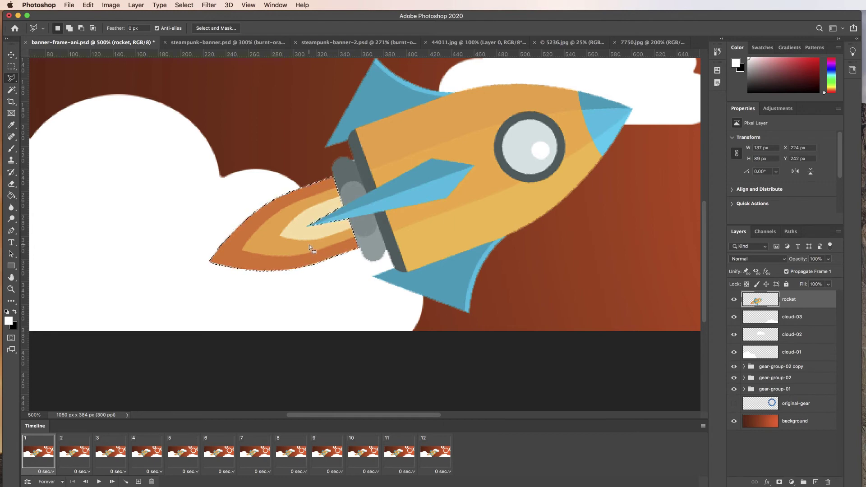
- Cut the flame onto its own new layer and place it below the rocket's nose at about X 501 px, Y 263 px
click(88, 5)
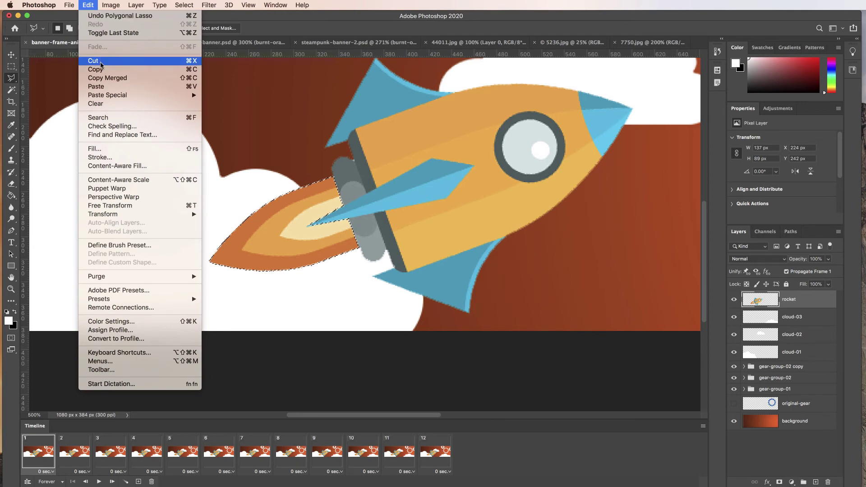
click(100, 61)
click(89, 5)
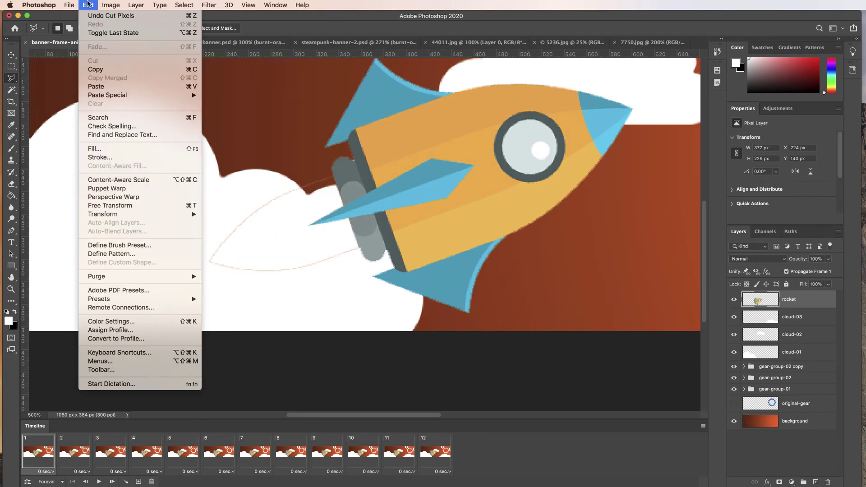
click(104, 88)
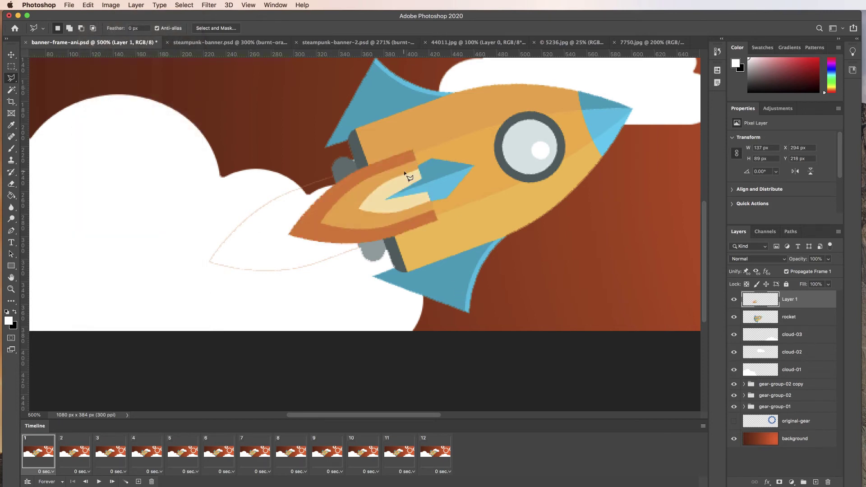
click(11, 55)
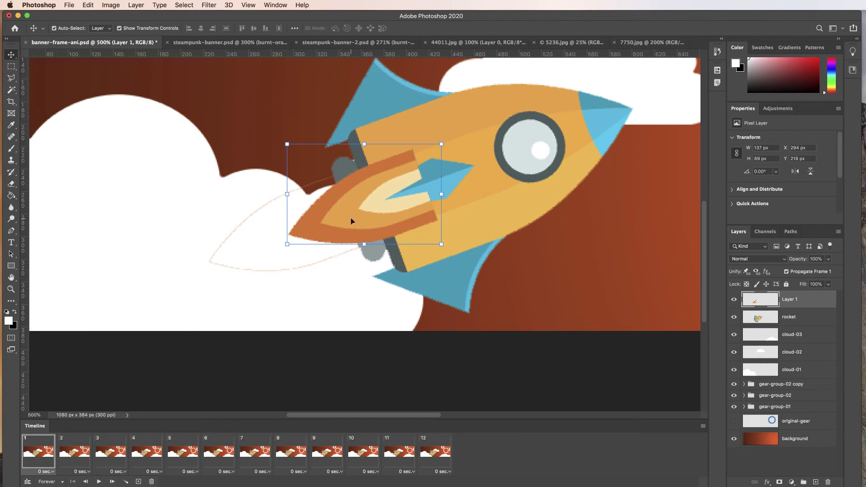
drag(351, 221, 585, 271)
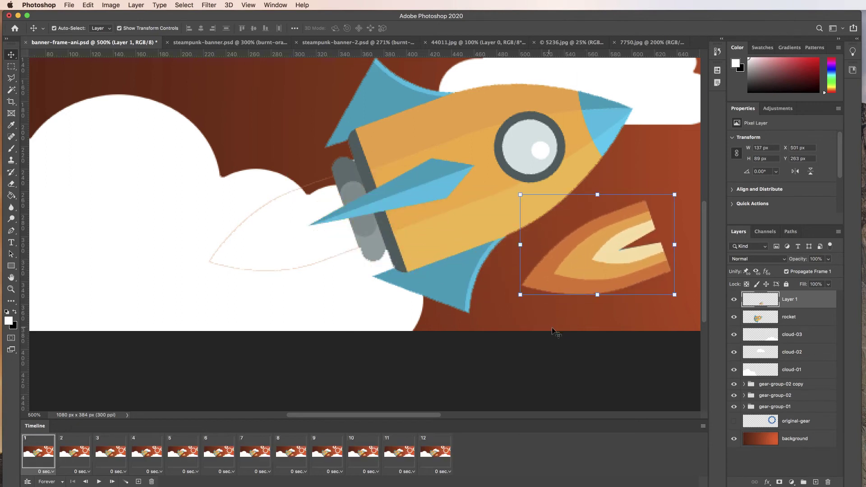
- Erase the flame's leftover thin outline from the rocket layer with a 13 px Eraser
click(789, 318)
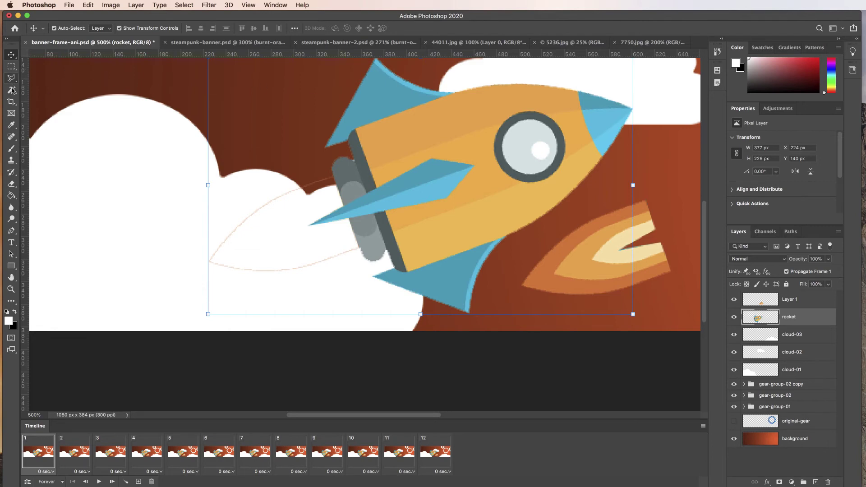
click(11, 185)
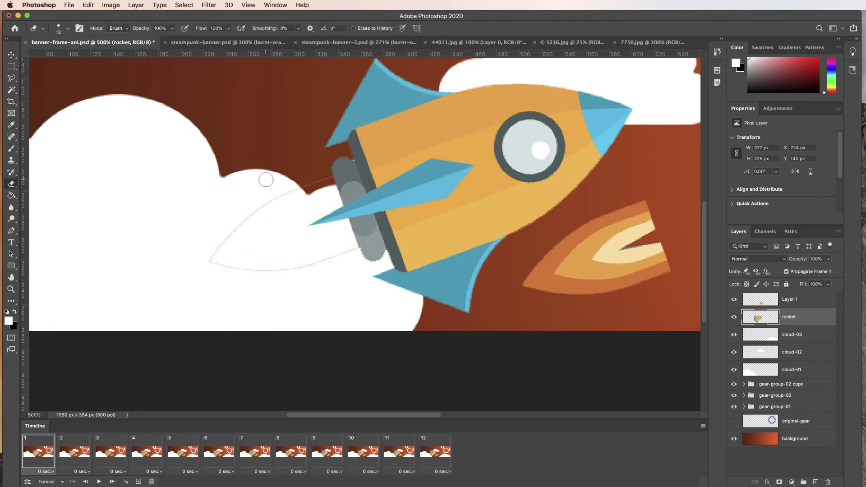
click(68, 29)
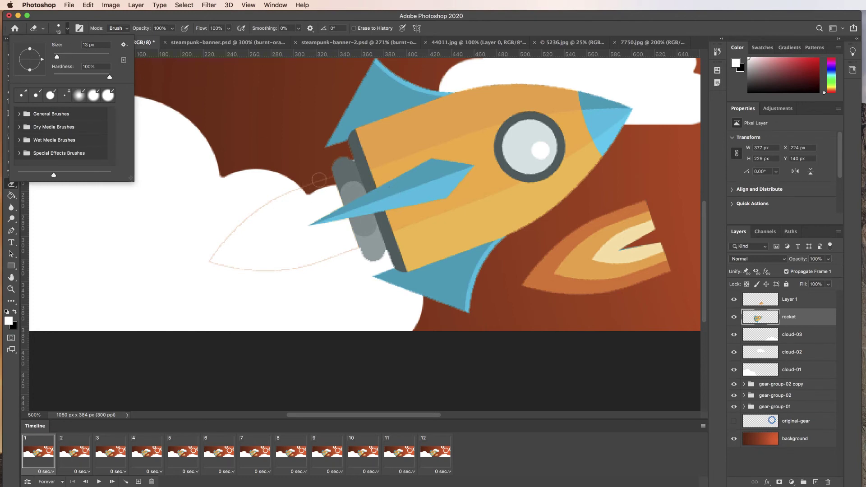
click(325, 178)
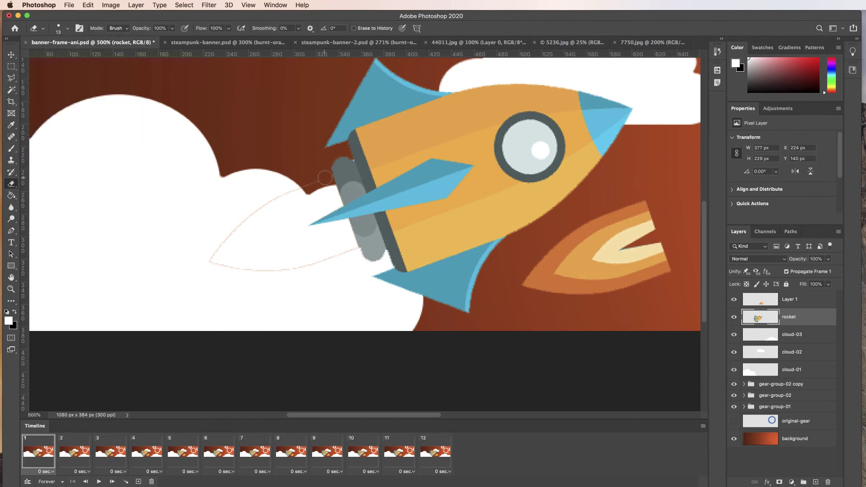
mouse_move(254, 208)
mouse_down()
mouse_move(210, 265)
mouse_move(296, 272)
mouse_up()
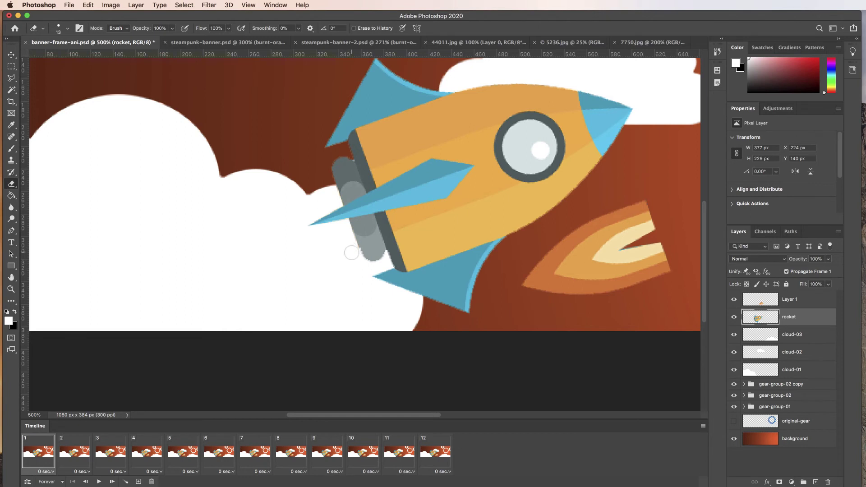
drag(351, 253, 352, 253)
- Rename the separated flame's layer, Layer 1, as flame
click(10, 56)
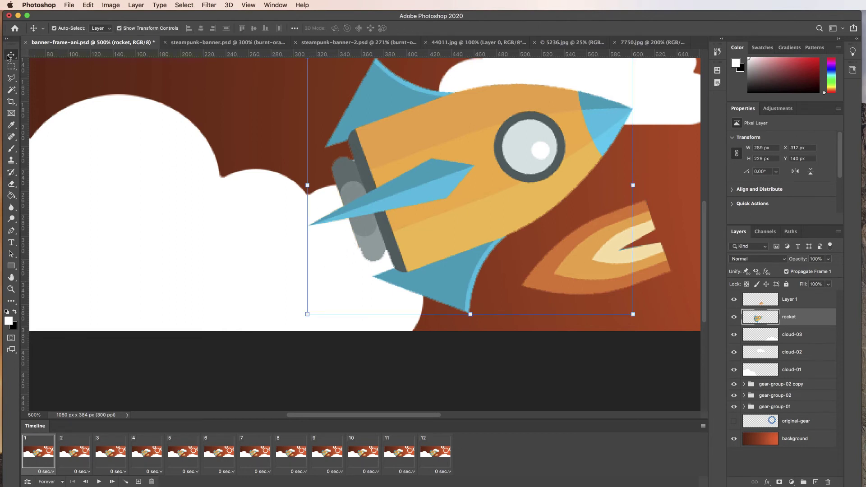
click(790, 299)
double_click(792, 299)
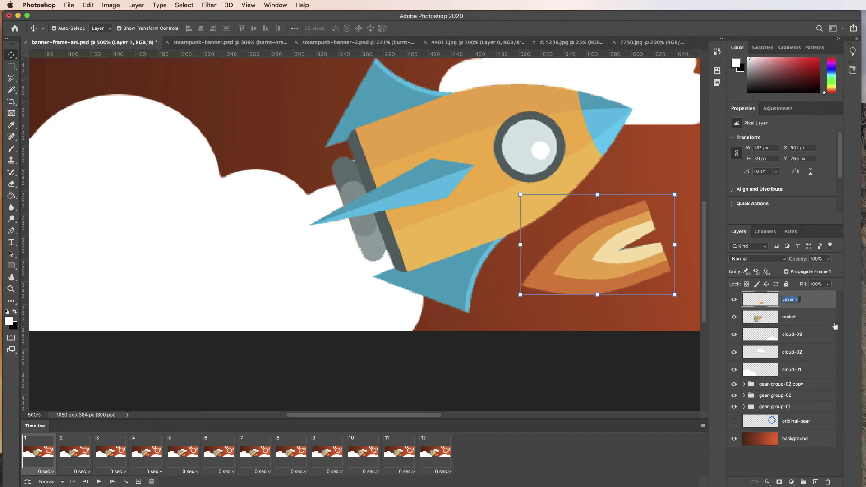
text(flame)
key(Return)
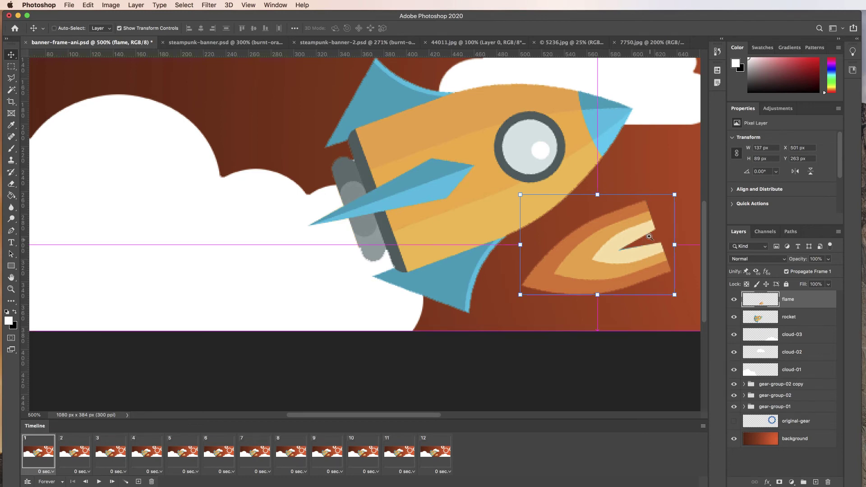
- Sample the cream colour of the flame's inner core as the foreground colour with the Eyedropper
super+click(648, 258)
super+click(651, 247)
super+click(651, 248)
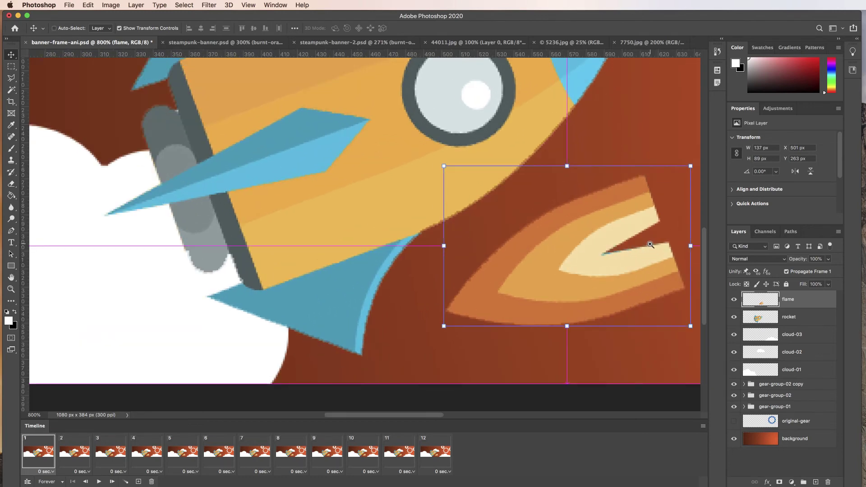
super+click(649, 249)
super+click(648, 252)
scroll(604, 266, right, 5)
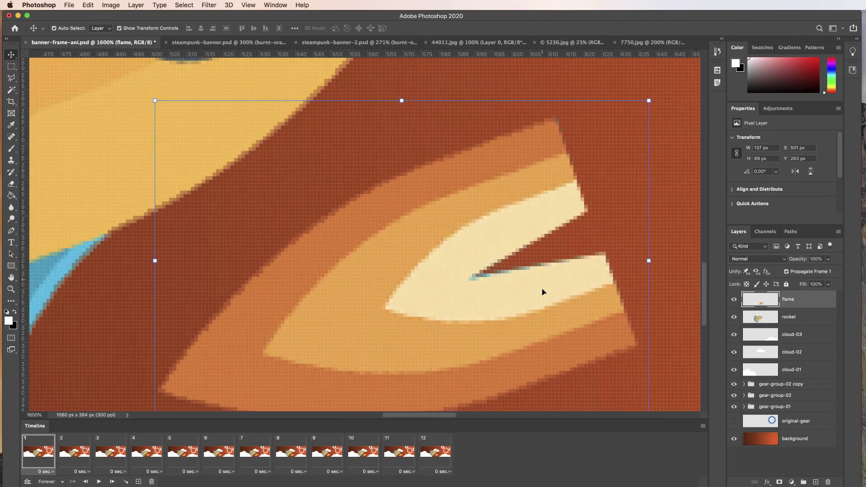
click(10, 126)
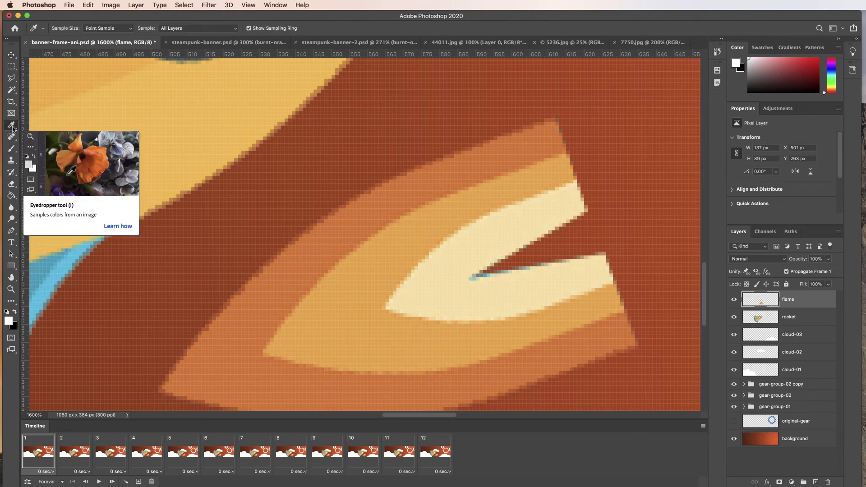
click(445, 276)
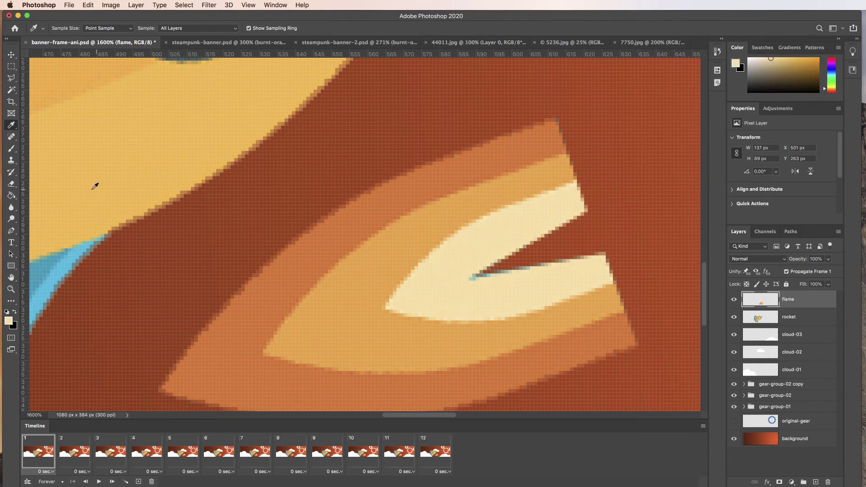
- Choose the Brush tool and set its size to 11 px
click(11, 149)
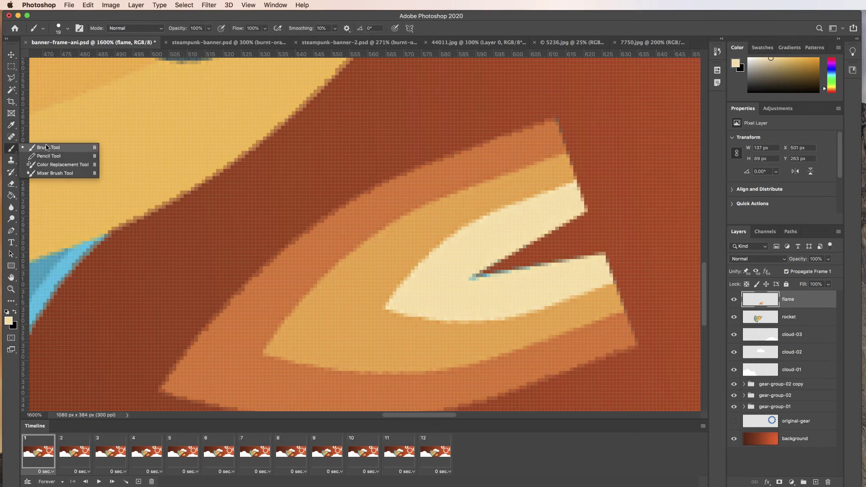
click(49, 147)
click(68, 28)
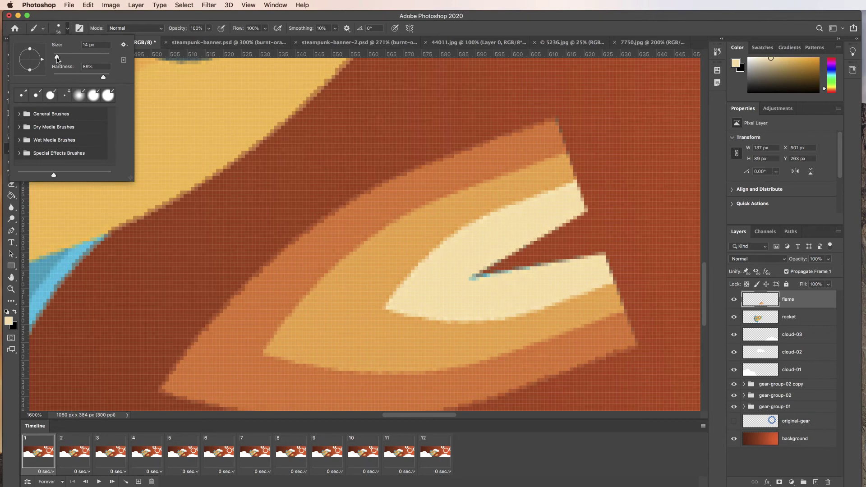
drag(59, 60, 58, 60)
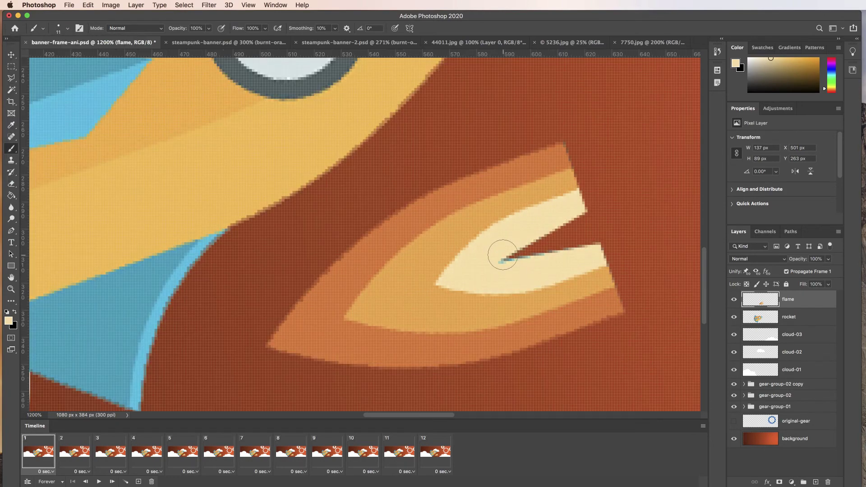
- Paint over the wedge-shaped gap in the flame's inner core with the sampled cream colour
mouse_move(503, 255)
mouse_down()
mouse_move(550, 250)
mouse_move(568, 228)
mouse_move(574, 247)
mouse_move(571, 227)
mouse_move(579, 251)
mouse_move(574, 220)
mouse_move(587, 253)
mouse_move(576, 230)
mouse_up()
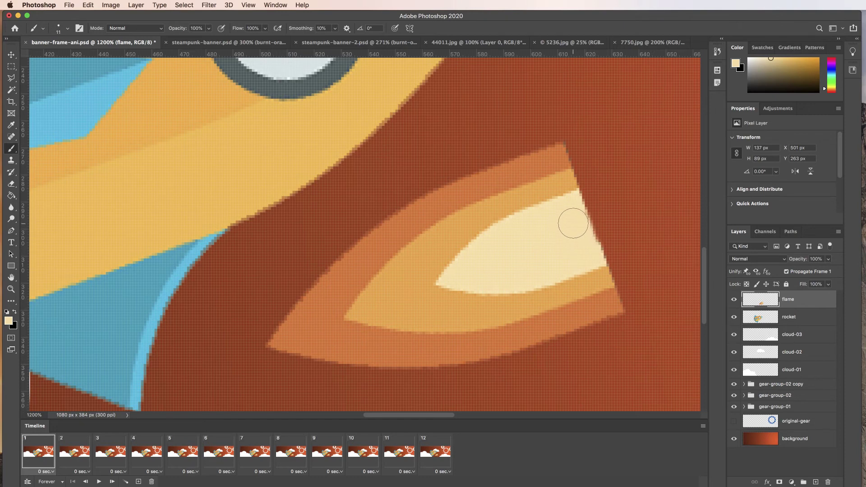
click(570, 214)
- Move the flame to the rocket's grey exhaust nozzle, at about X 226 px and Y 241 px
click(12, 54)
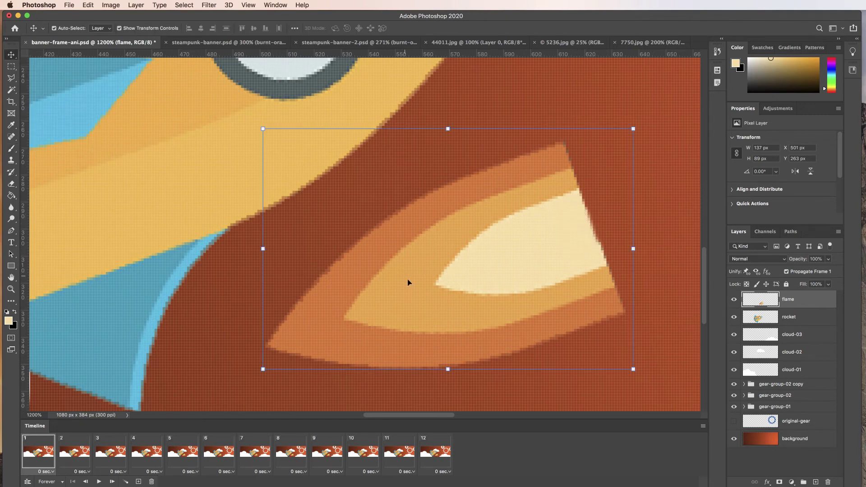
alt+click(435, 303)
alt+click(436, 301)
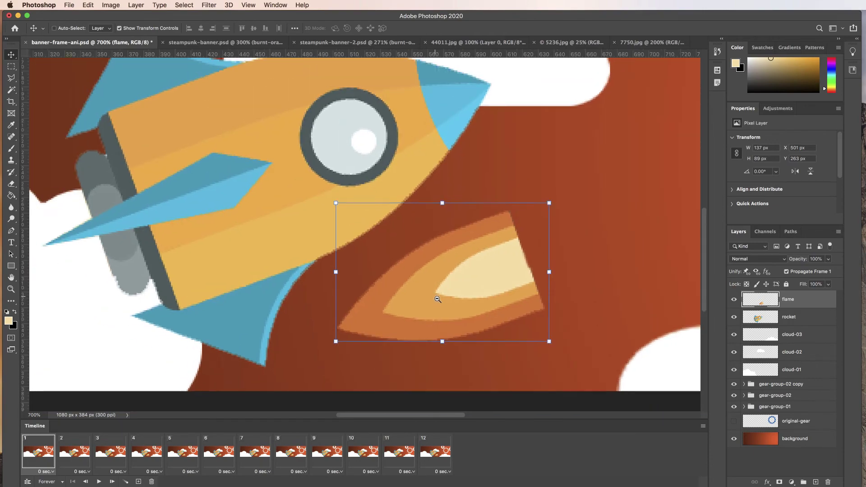
alt+click(438, 299)
alt+click(437, 299)
scroll(439, 300, left, 8)
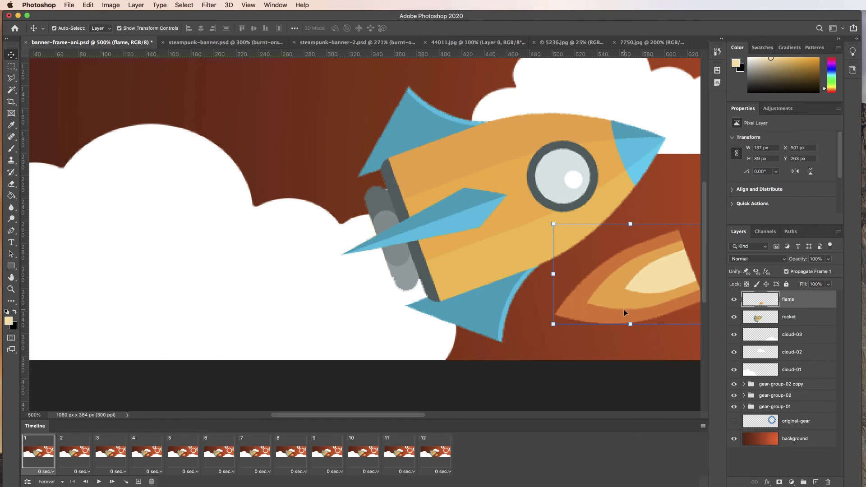
drag(625, 311, 315, 287)
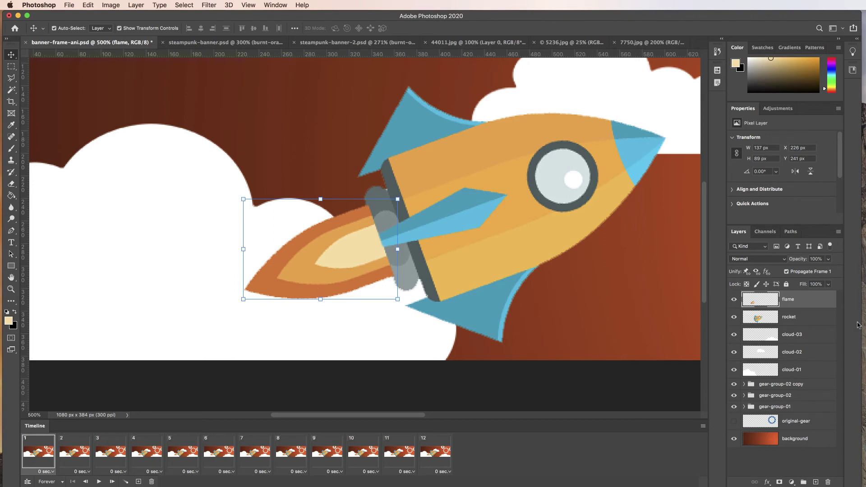
- Place the flame layer directly beneath the rocket layer and save the document
drag(788, 300, 787, 324)
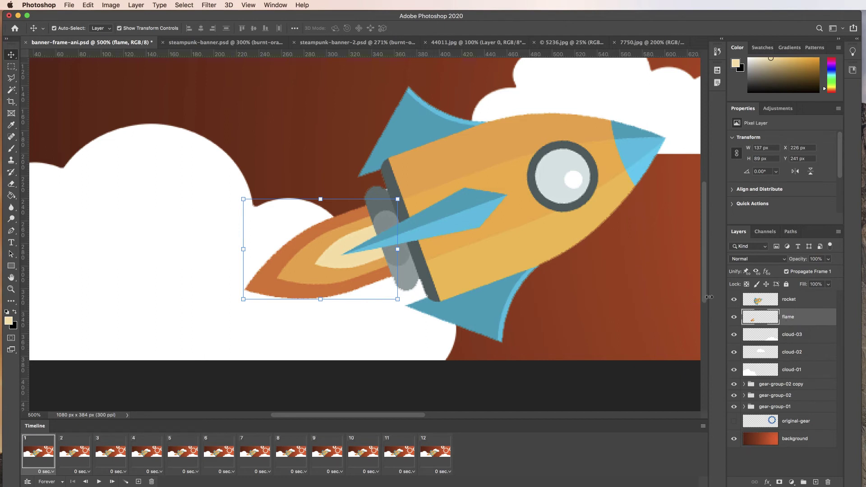
key(super+s)
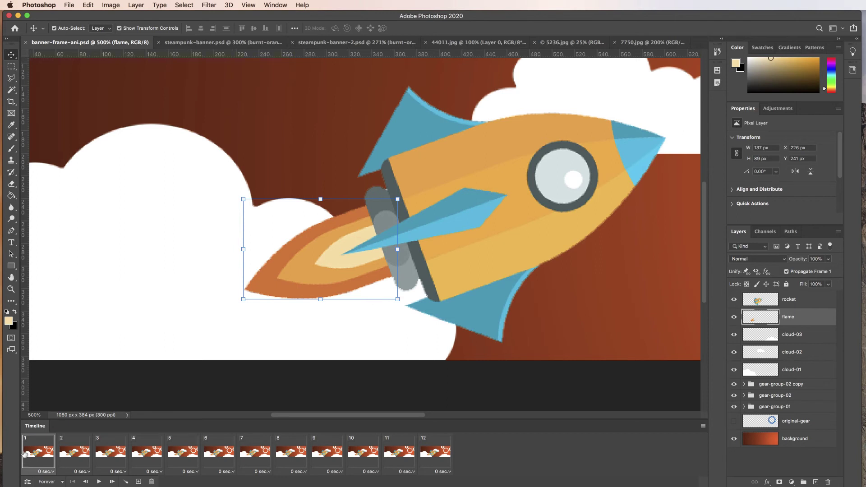
- Step through frames 2 to 12 to check the flame's position in each frame
click(75, 447)
click(103, 449)
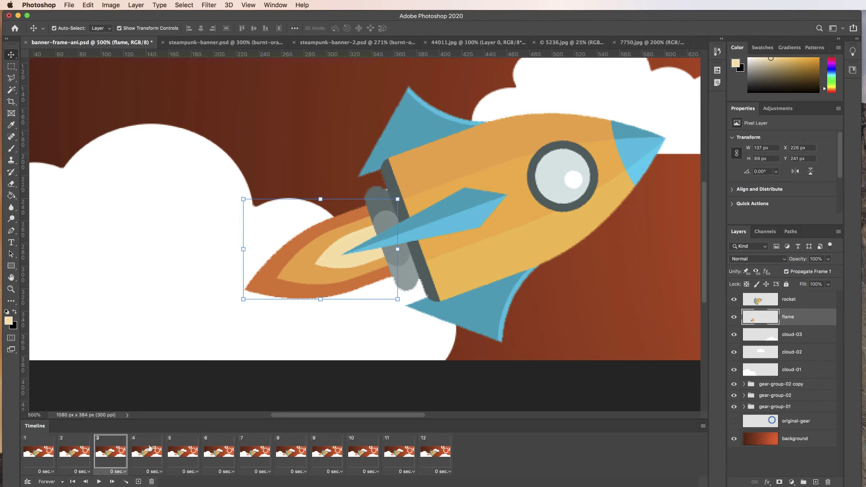
click(147, 448)
click(180, 448)
click(221, 450)
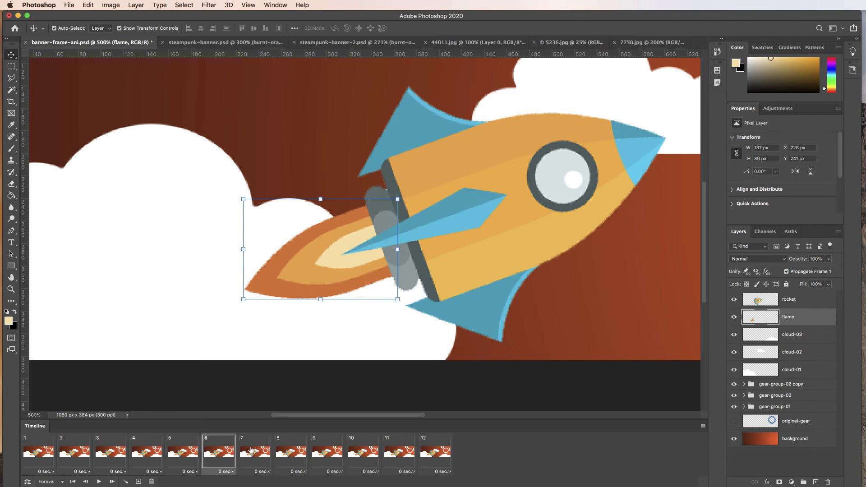
click(252, 450)
click(288, 451)
click(330, 451)
click(363, 452)
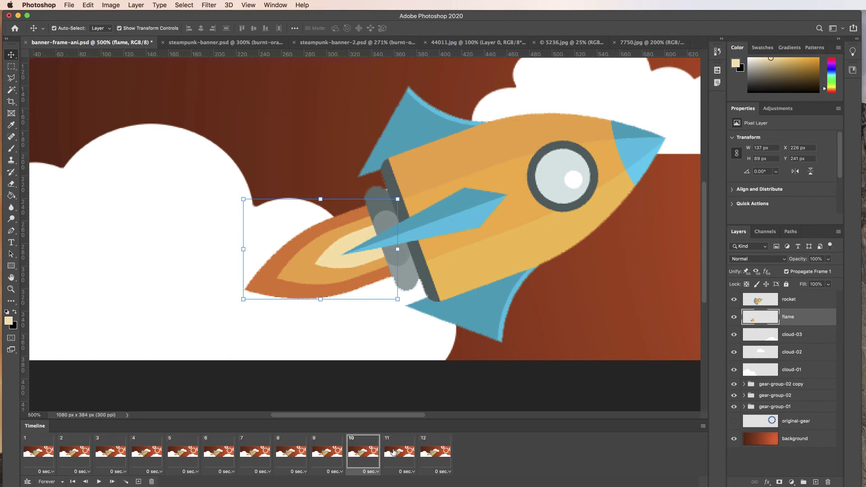
click(396, 453)
click(430, 454)
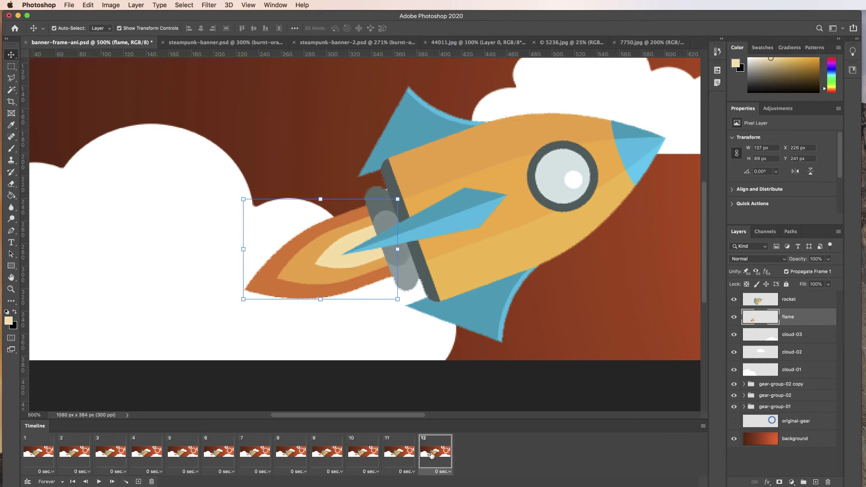
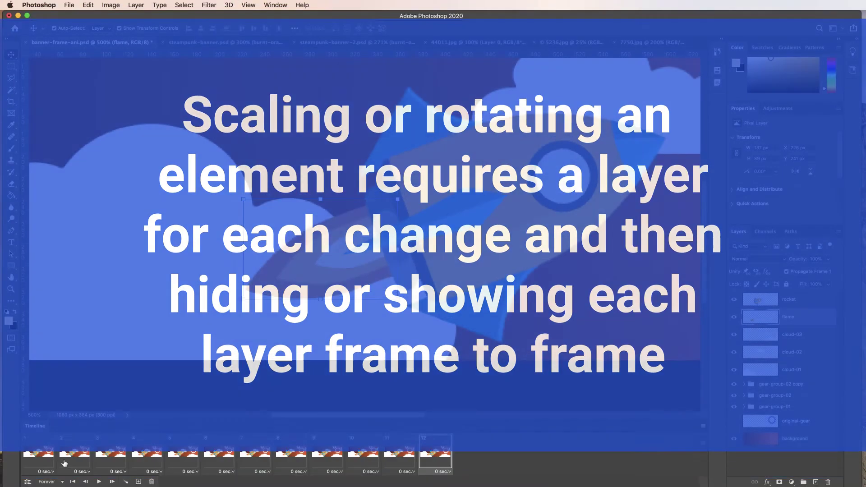
- Compare the flame in frames 1 and 2, and shift it 2 px to the right in frame 2
click(38, 449)
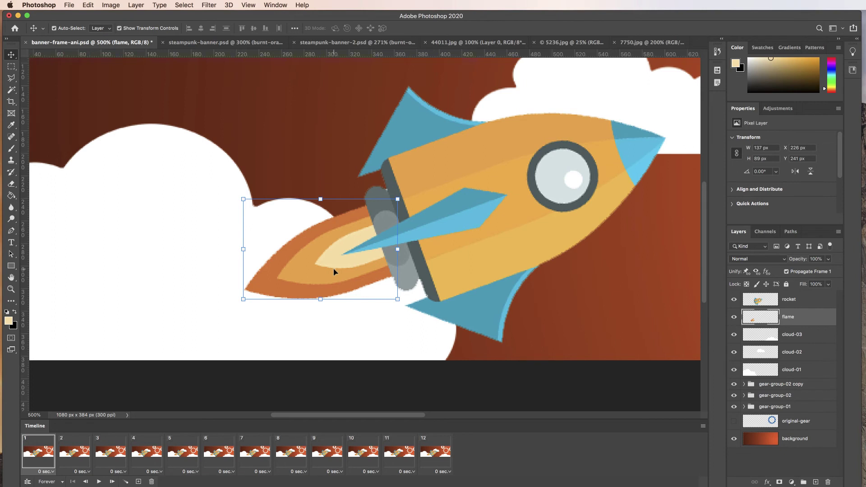
click(76, 451)
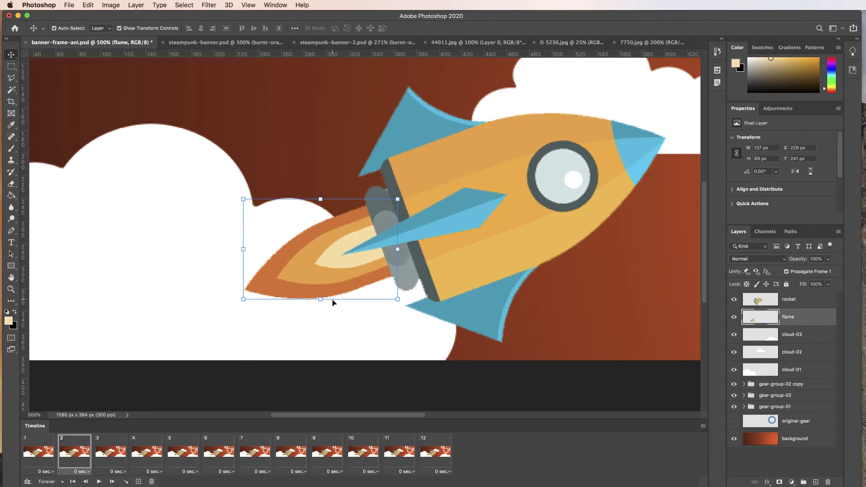
drag(329, 282, 332, 283)
click(36, 448)
click(65, 451)
click(41, 448)
click(65, 450)
click(36, 452)
click(66, 450)
key(Right)
key(Right)
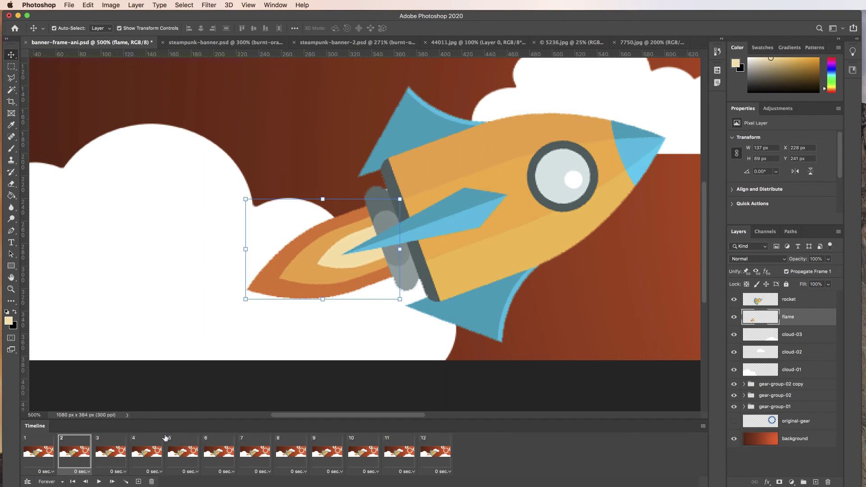
- Skip frame 3 and shift the flame 2 px to the right in frame 4
click(106, 450)
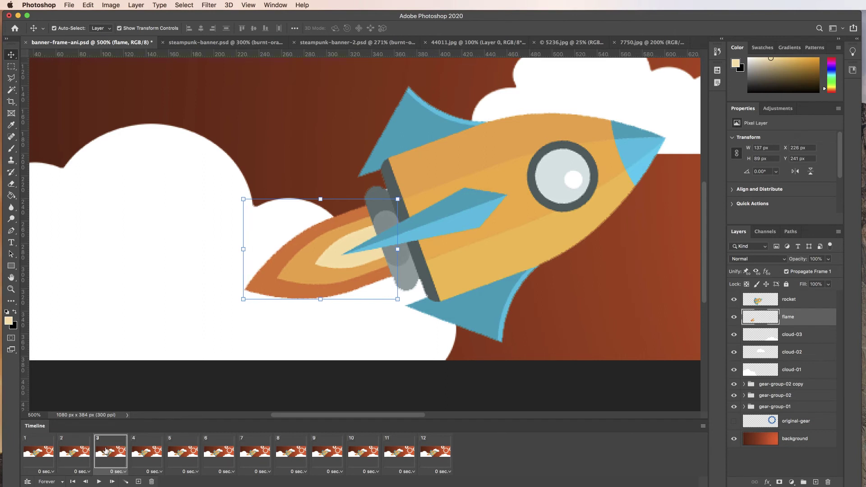
click(31, 451)
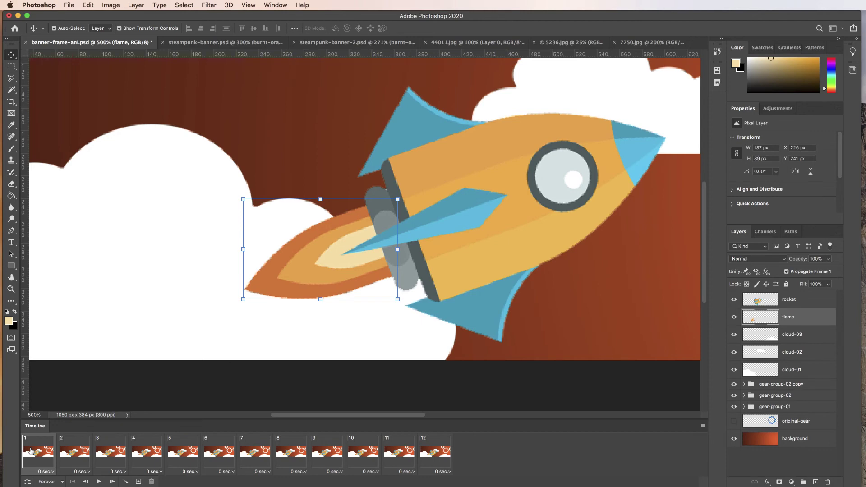
click(63, 450)
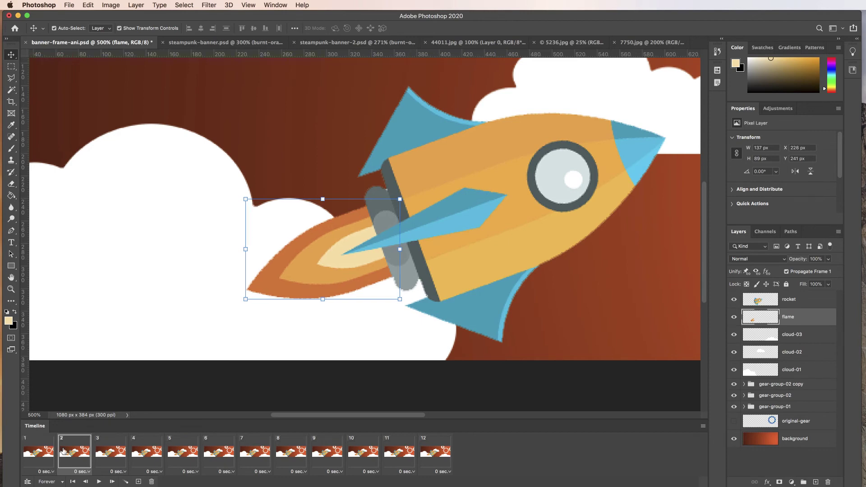
click(108, 451)
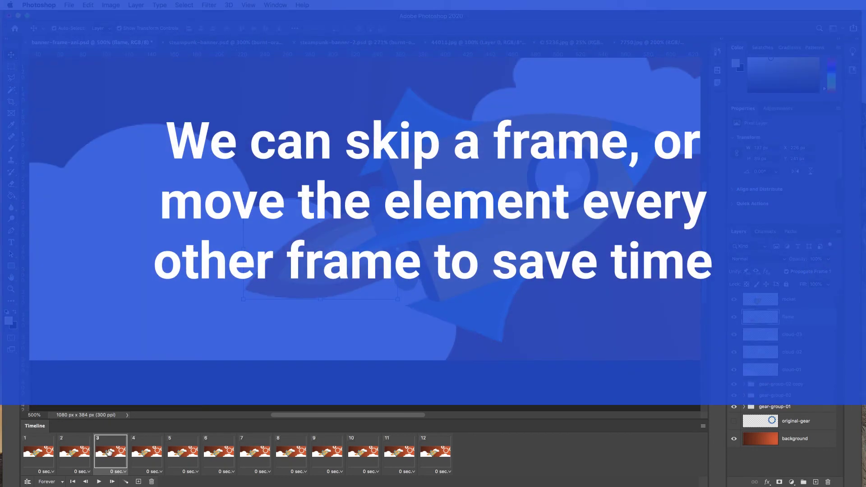
click(152, 451)
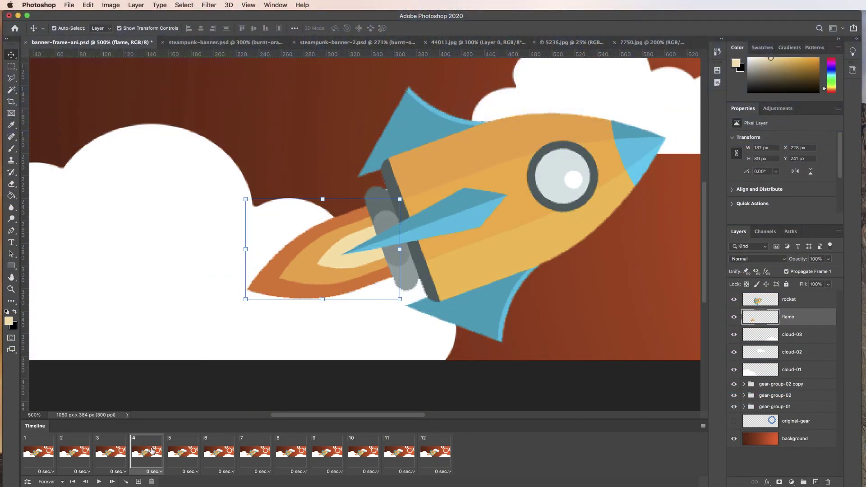
- Step through frames 1 to 5 to check the flame's alternating movement
click(181, 451)
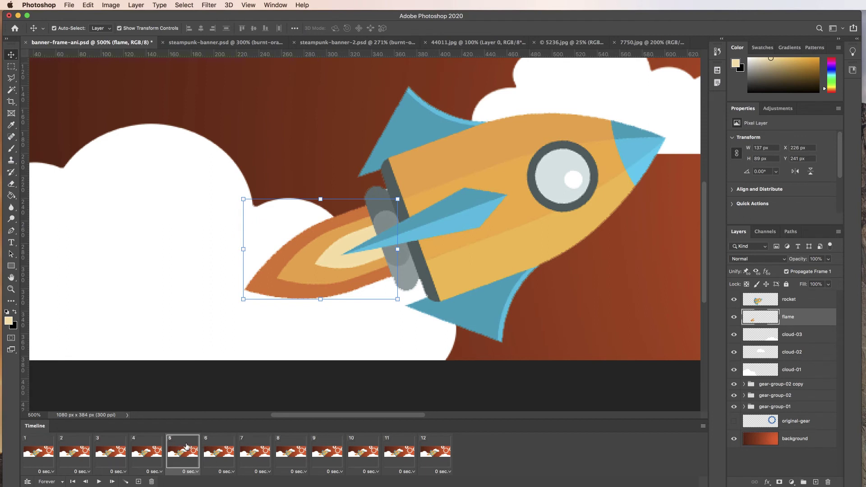
click(146, 451)
click(32, 450)
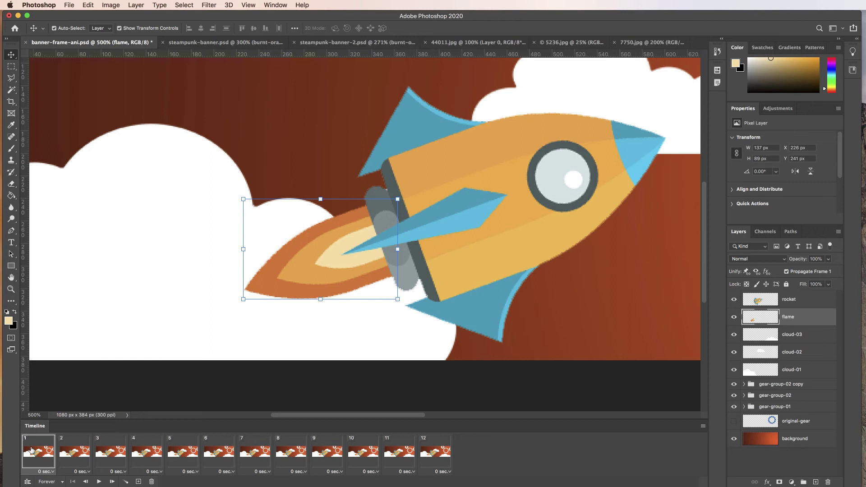
click(70, 451)
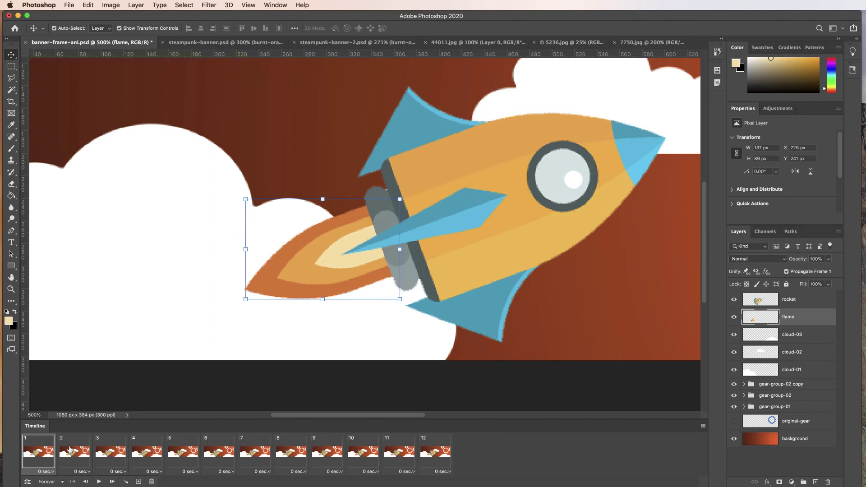
click(110, 450)
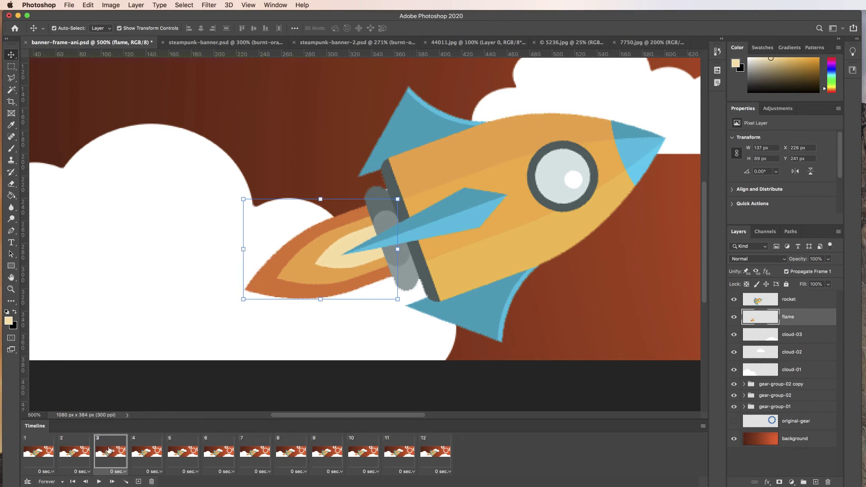
click(137, 449)
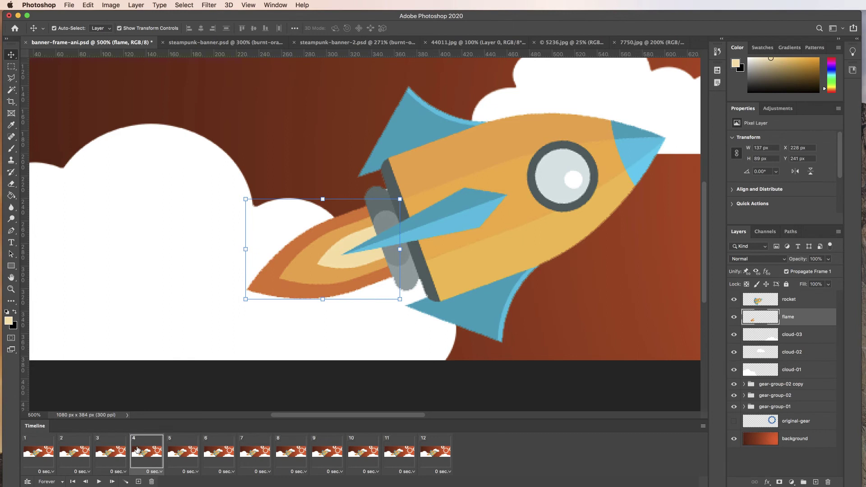
click(177, 444)
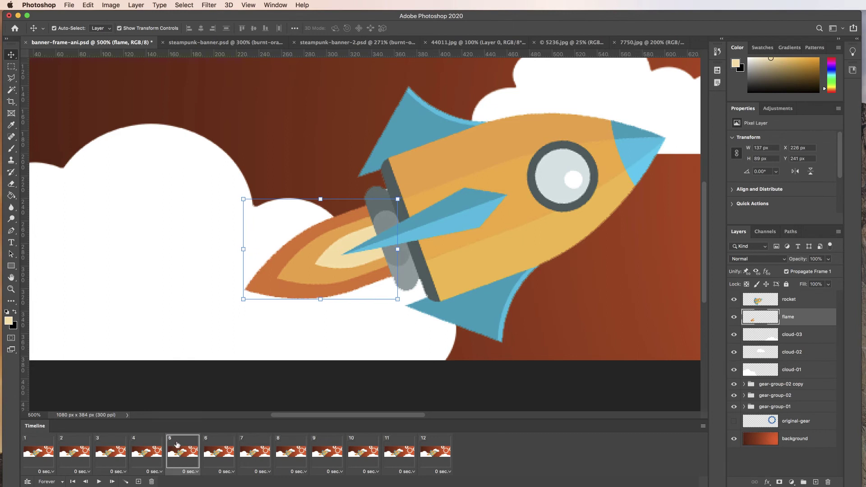
- Shift the flame 2 px right and 1 px down in frame 6
click(213, 449)
key(Right)
key(Right)
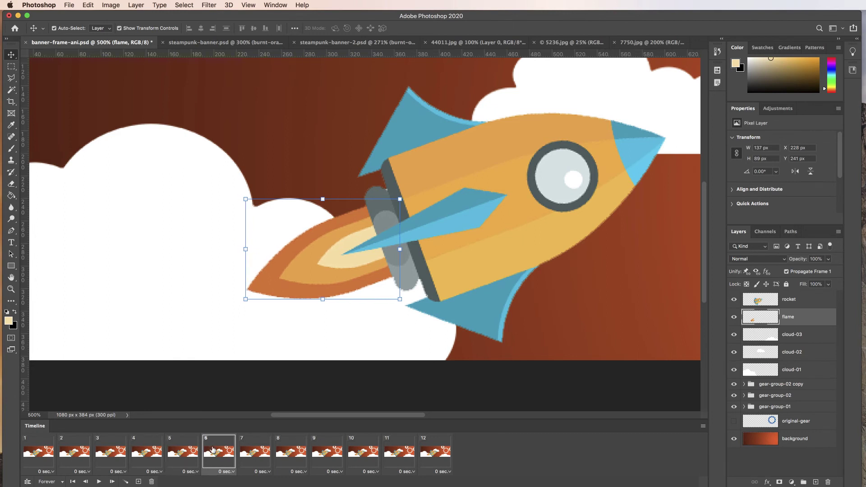
- Skip frame 7 and shift the flame 2 px right and 1 px up in frame 8
click(251, 449)
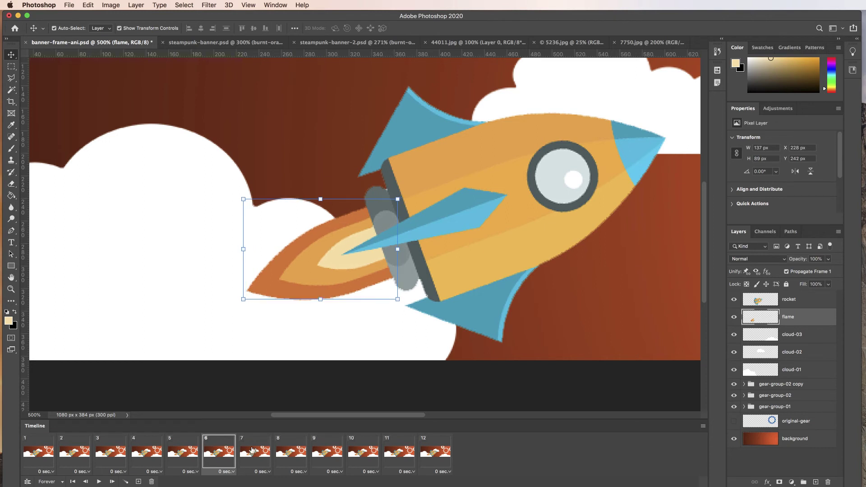
click(282, 451)
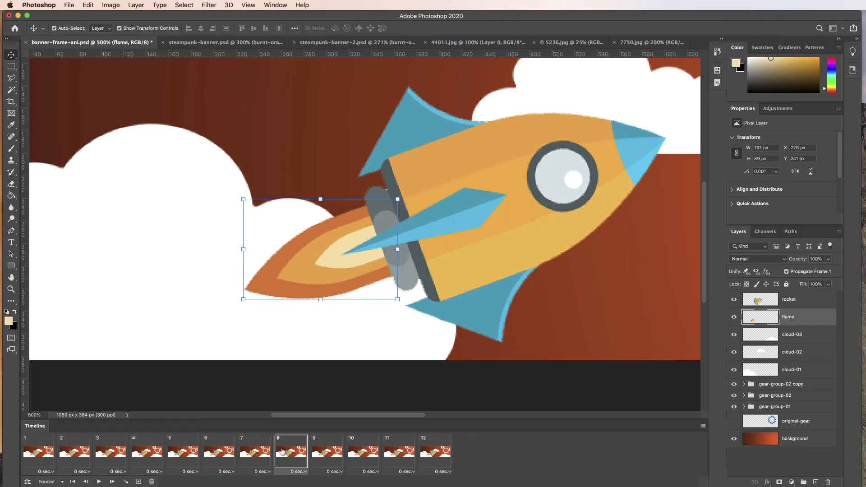
key(Right)
key(Right)
key(Up)
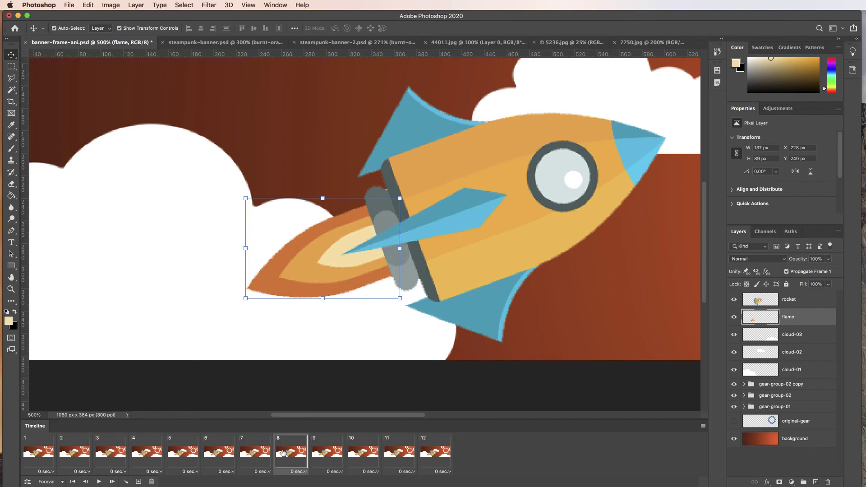
- Skip frame 9 and shift the flame 2 px right and 1 px down in frame 10
click(323, 449)
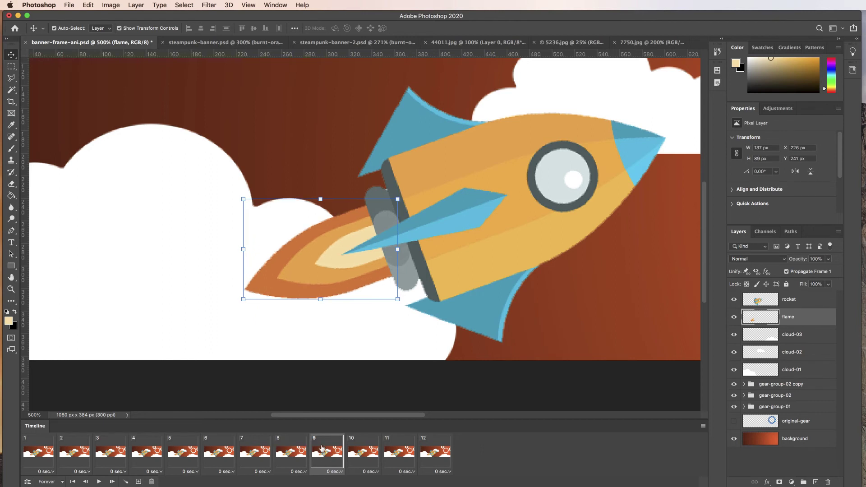
click(359, 450)
key(Right)
key(Right)
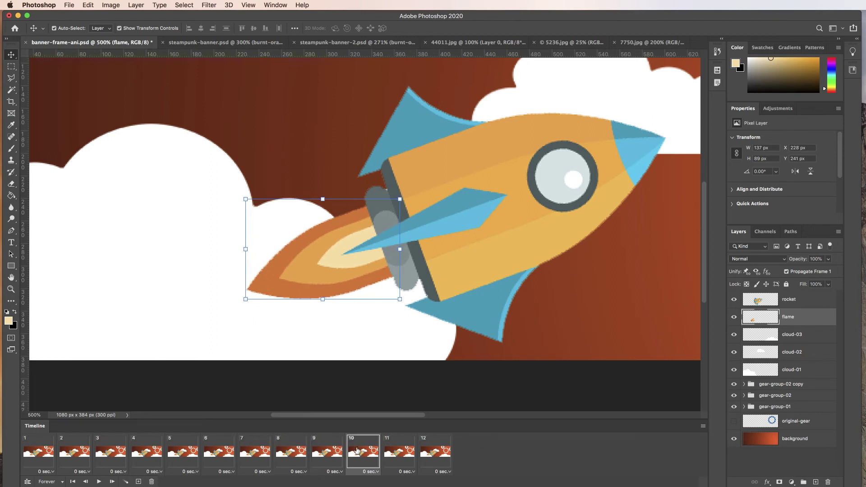
key(Down)
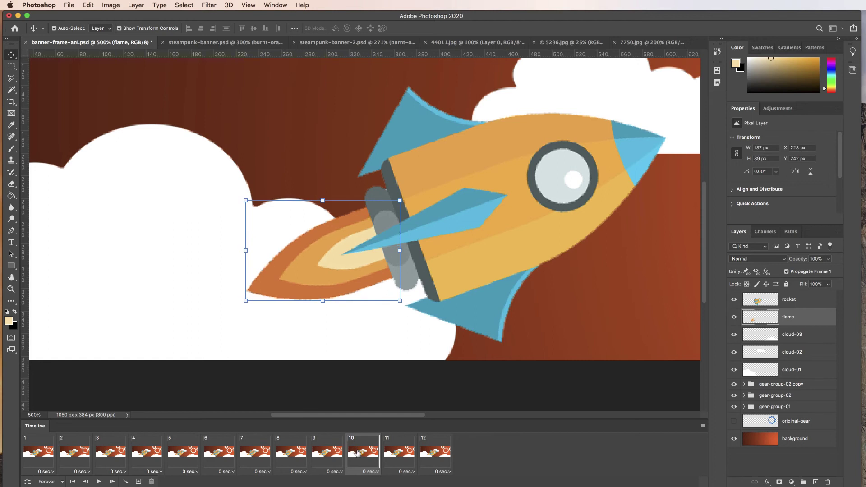
- Skip frame 11 and shift the flame 2 px right and 1 px down in frame 12
click(391, 450)
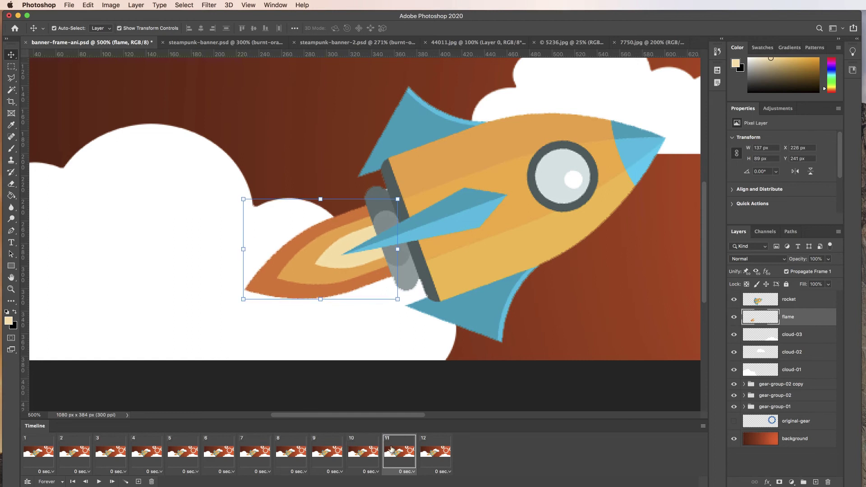
click(435, 450)
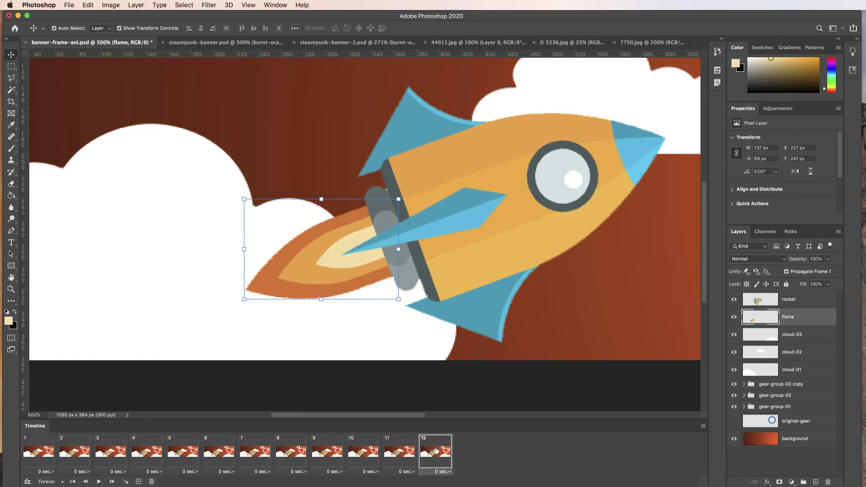
key(Right)
key(Right)
key(Down)
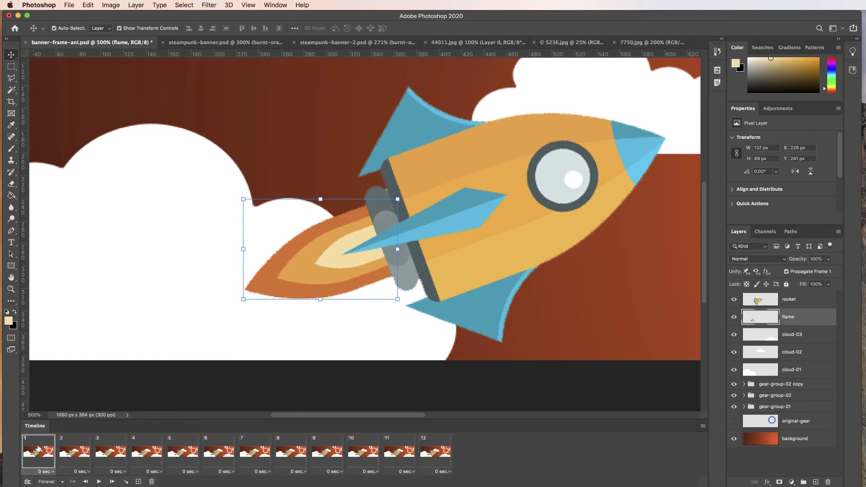
- Deselect the flame layer and play the animation, first zoomed in on the rocket and again with the whole banner in view
click(742, 462)
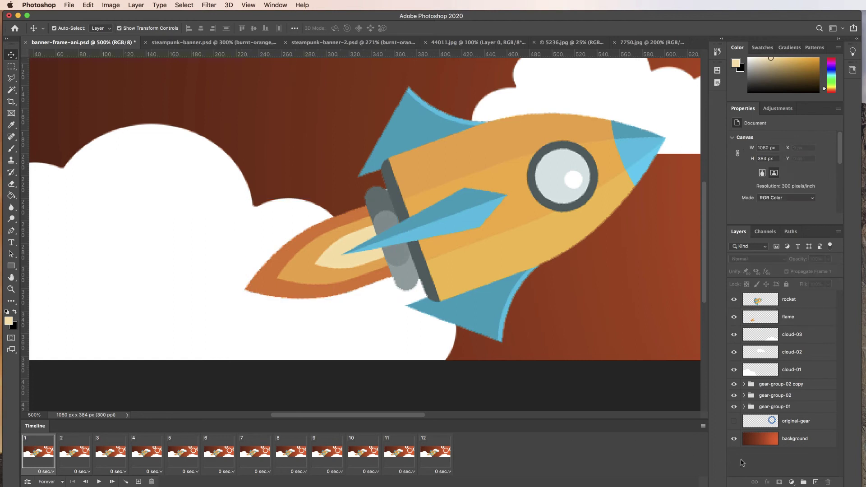
click(98, 482)
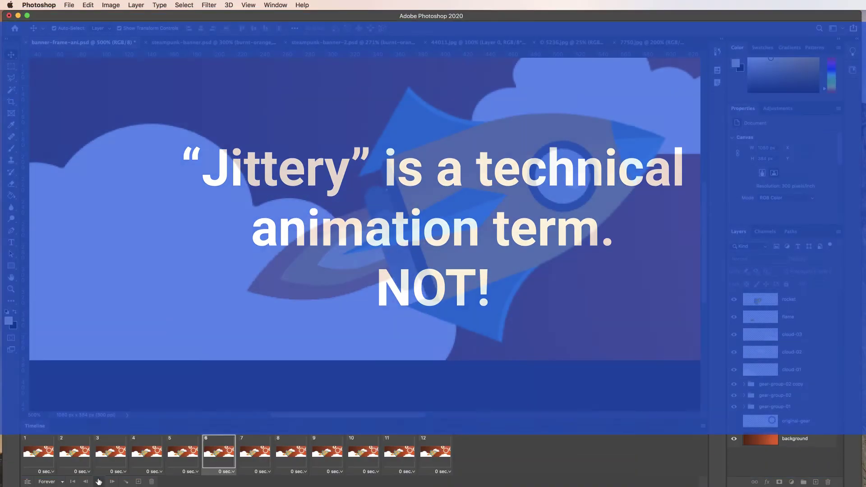
click(99, 482)
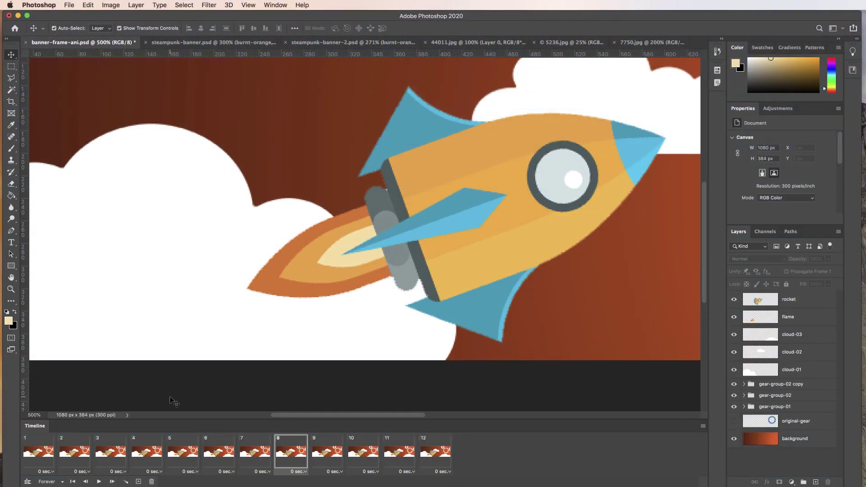
key(super+0)
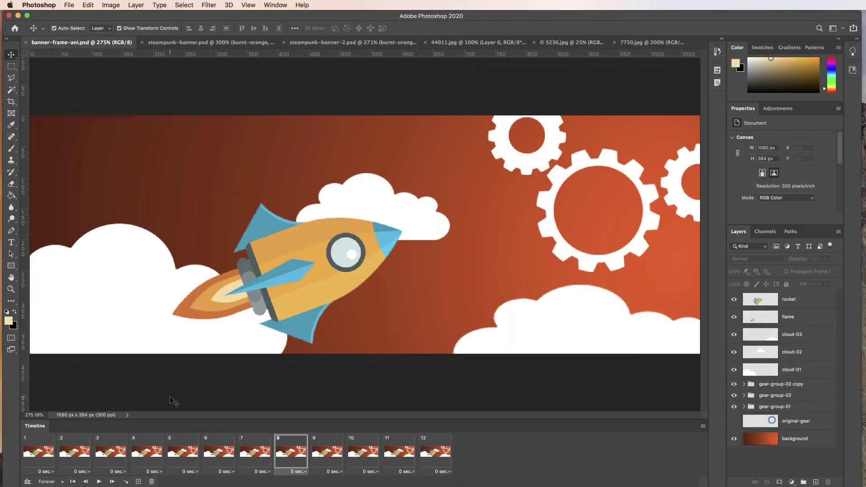
click(98, 482)
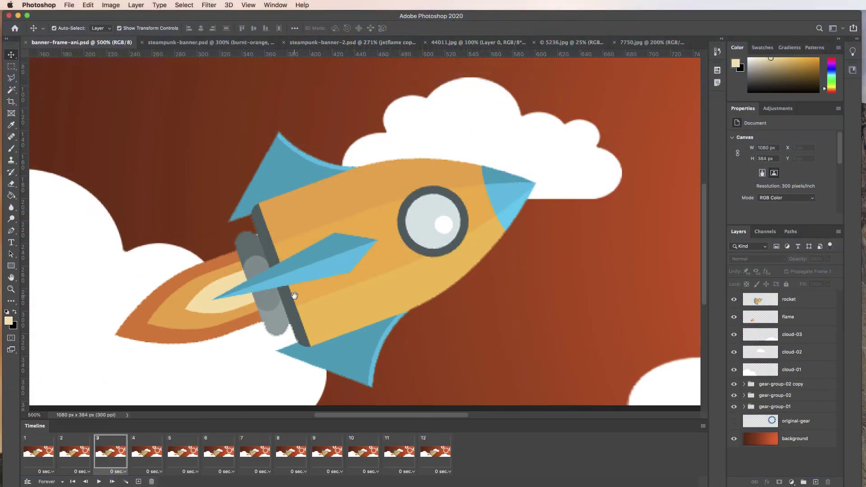
- Duplicate the flame layer, naming the copy flame-02 and the original flame-01
drag(294, 296, 415, 277)
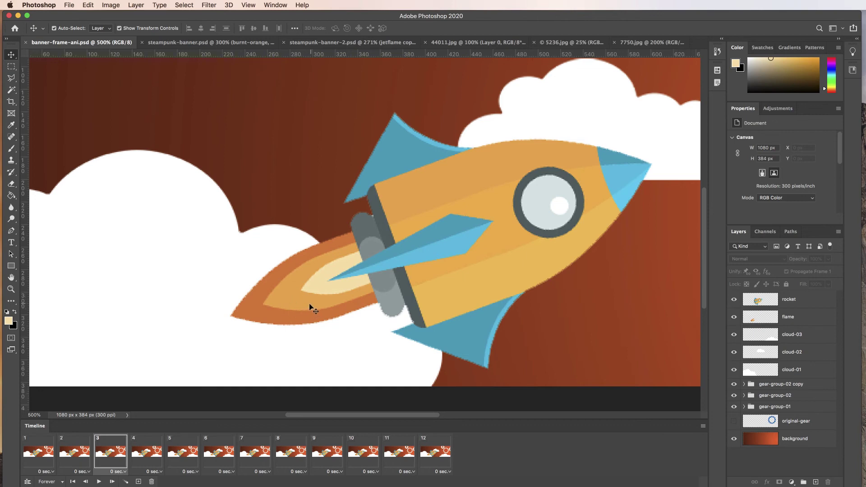
click(789, 317)
drag(793, 318, 815, 482)
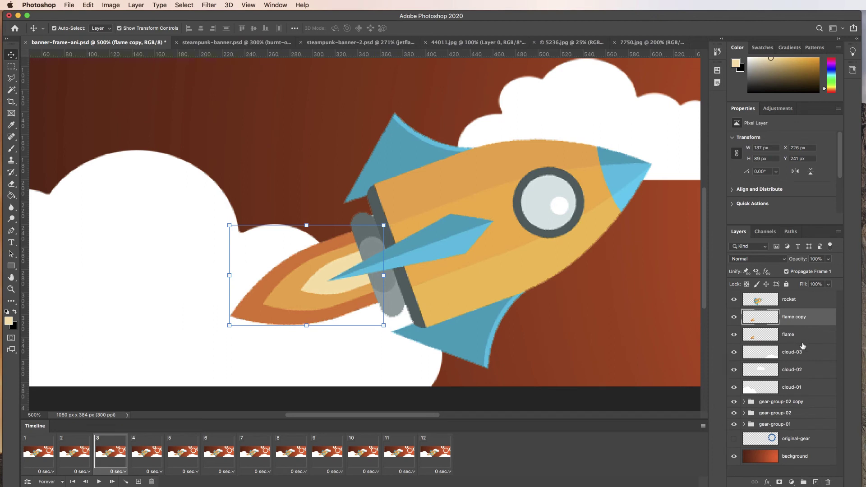
double_click(796, 317)
text(flame-02)
key(Return)
double_click(795, 335)
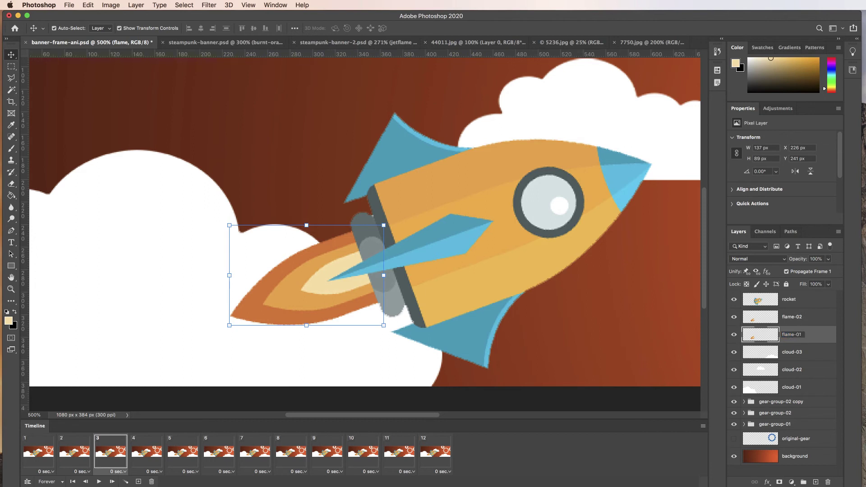
key(Return)
- Set the flame-02 layer's blend mode to Multiply in frame 3 and play the animation to check it
click(776, 318)
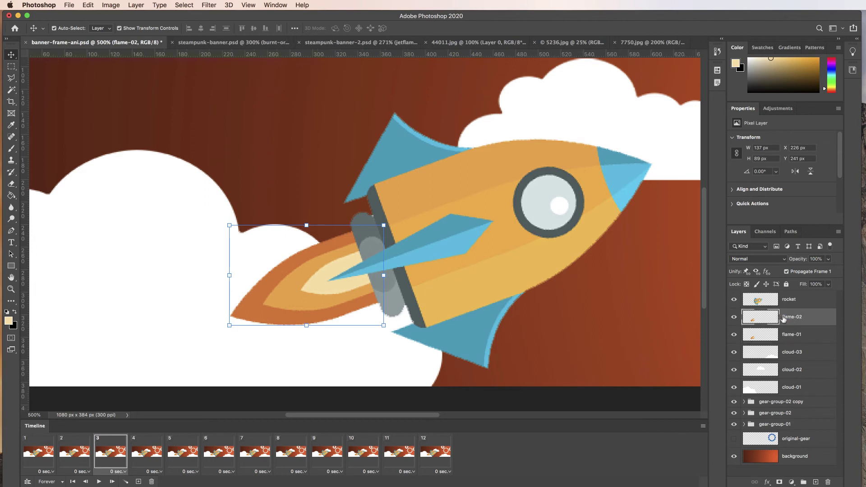
click(784, 261)
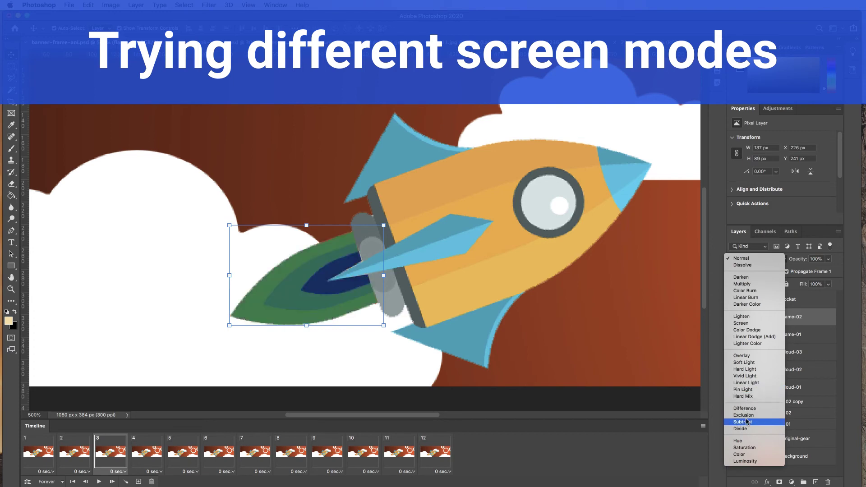
click(744, 285)
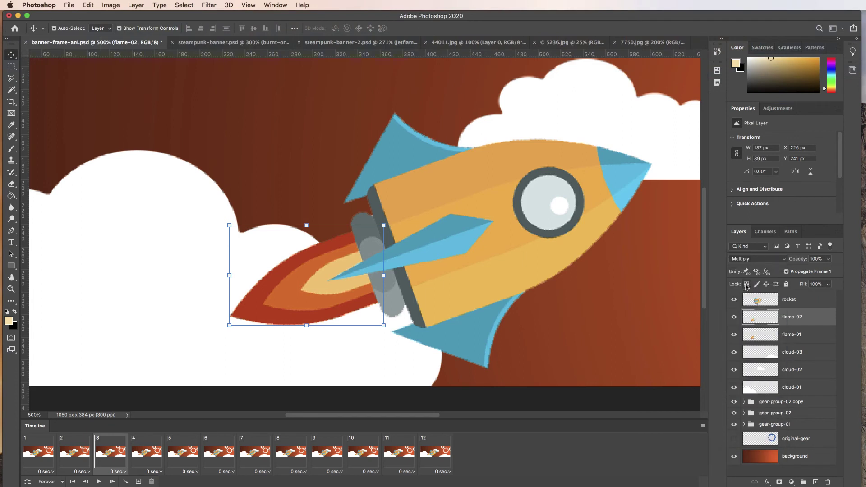
click(98, 482)
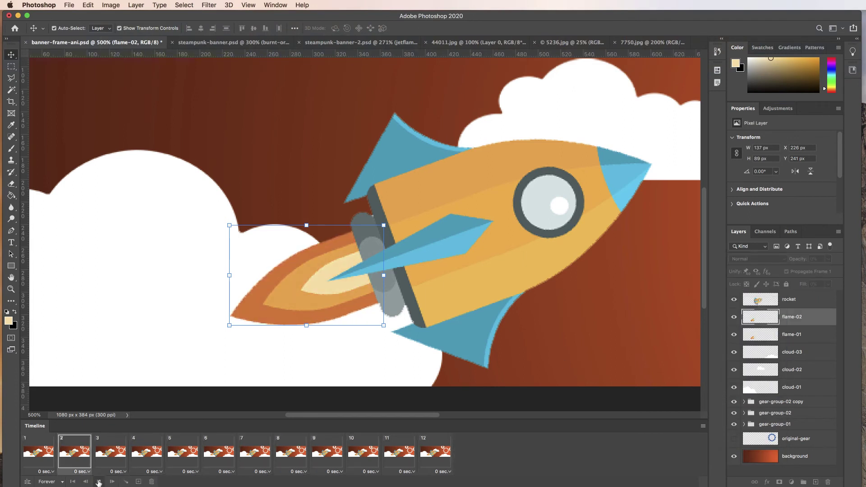
click(98, 482)
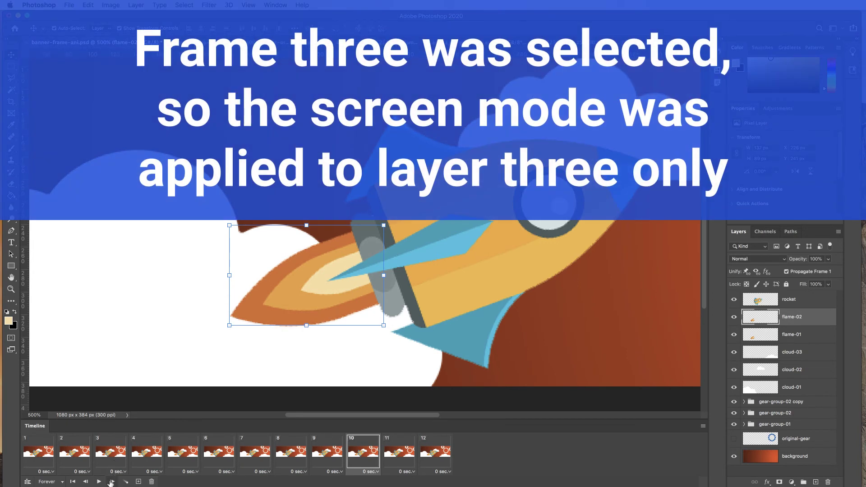
- Set the flame-02 layer's blend mode to Multiply in frame 1 so it propagates to all frames, and preview the animation
click(40, 452)
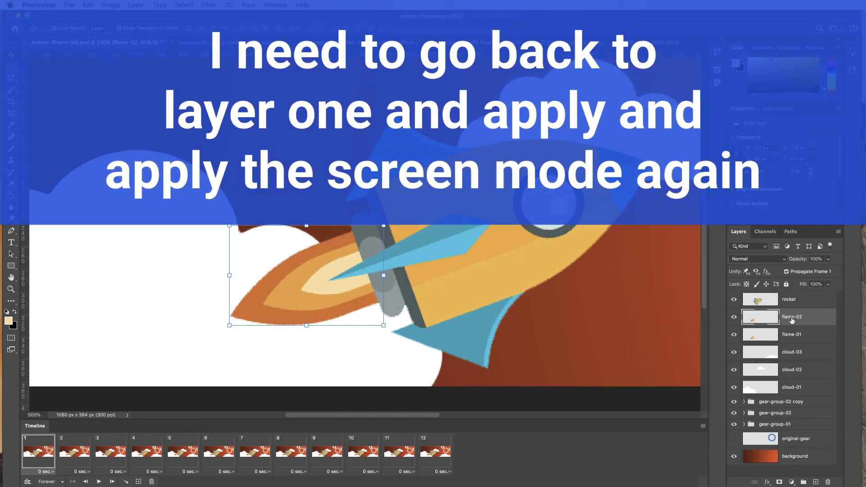
click(775, 259)
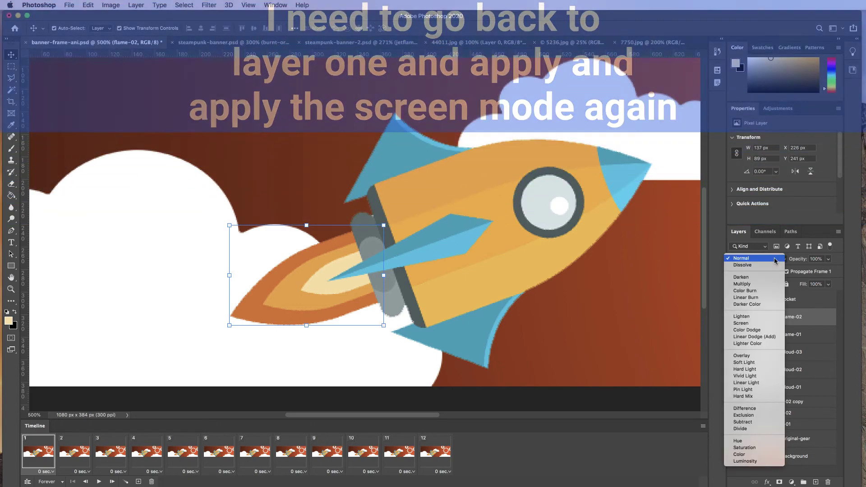
click(764, 284)
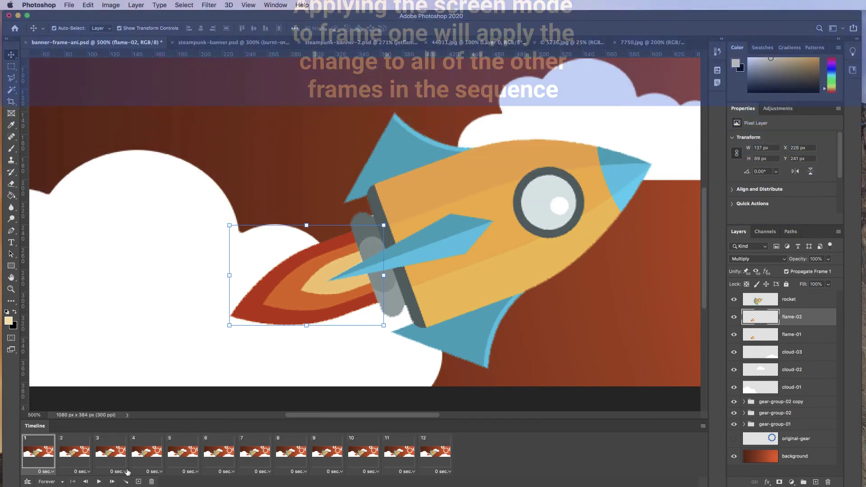
click(98, 482)
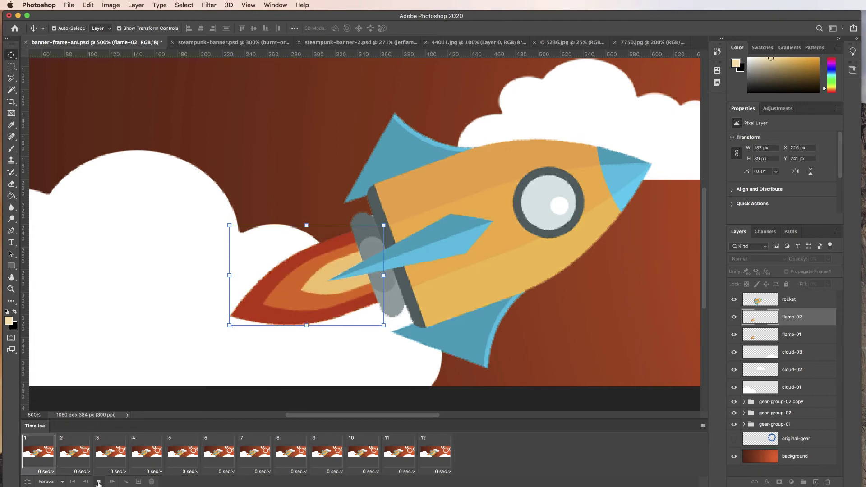
click(99, 482)
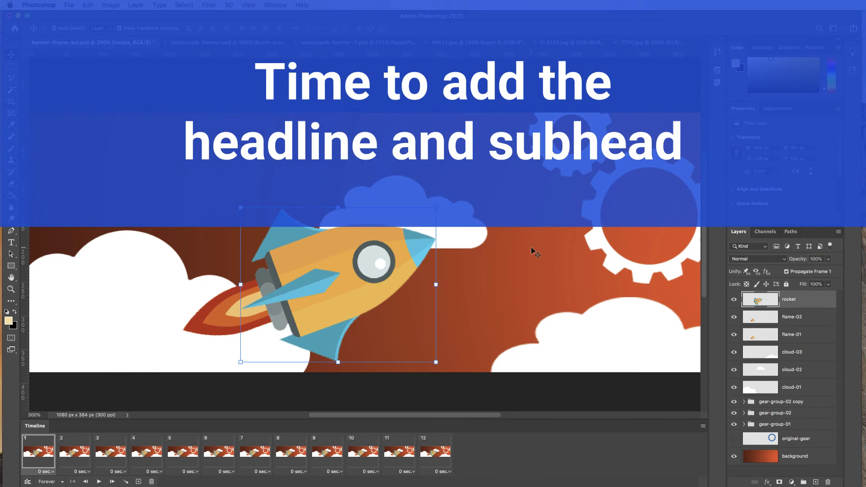
- Add the headline "SpacePunk" above the rocket in a text box about 532 px wide and 120 px high
click(11, 242)
drag(87, 195, 112, 197)
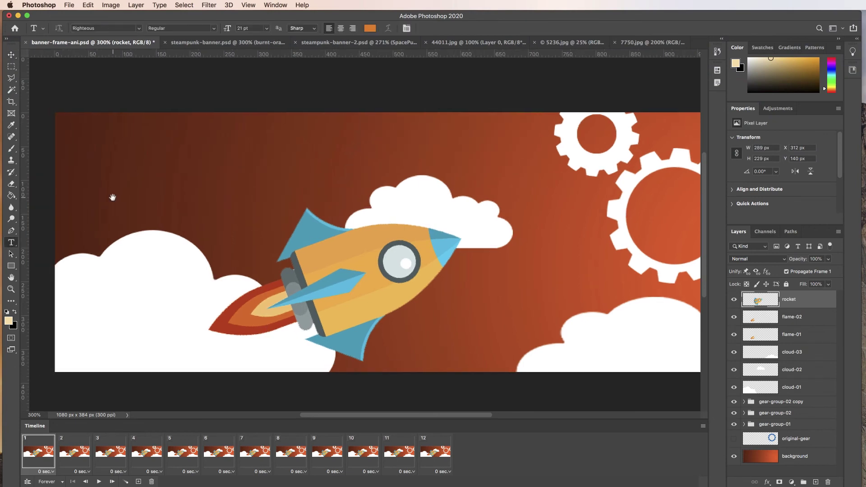
drag(68, 130, 428, 211)
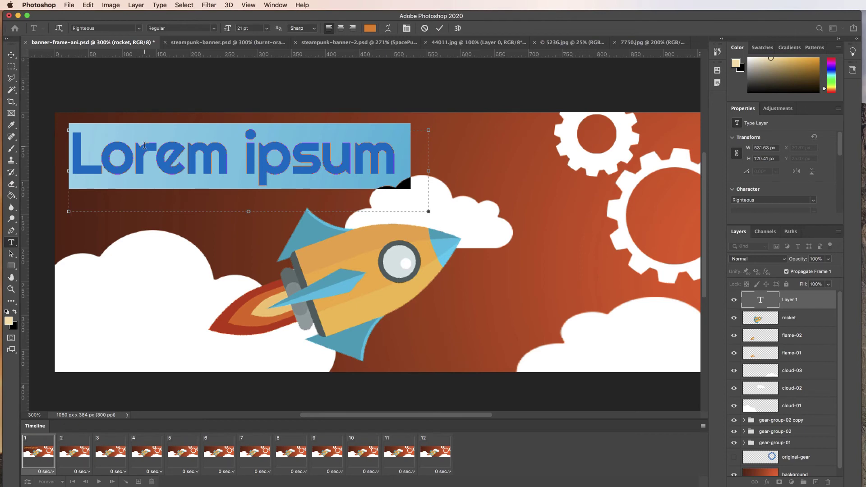
text(SpacePunk)
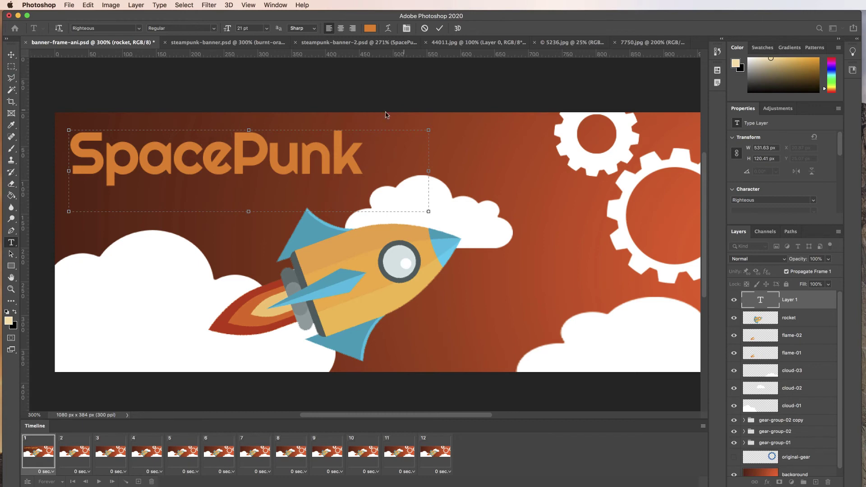
drag(839, 153, 840, 169)
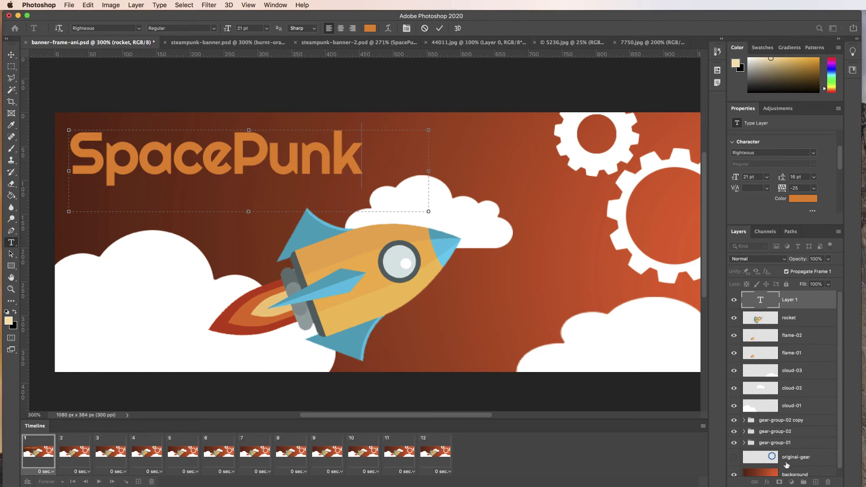
click(439, 29)
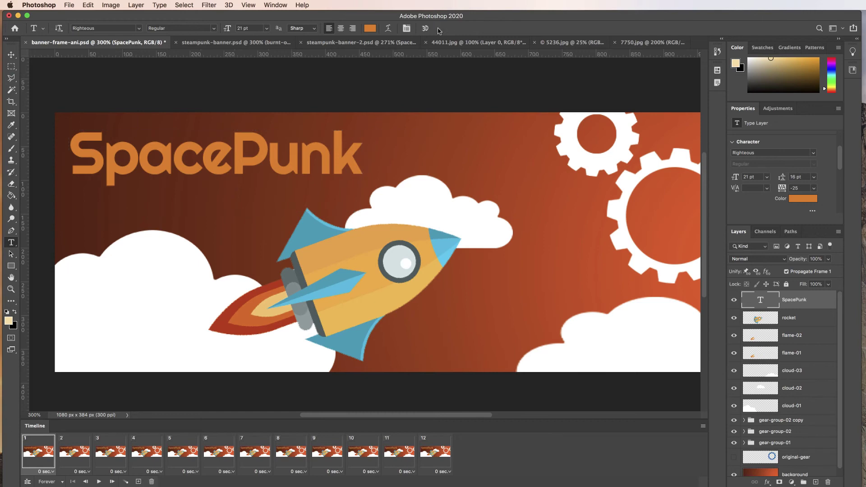
- Add a white 4 px stroke with Center position to the SpacePunk headline
click(767, 481)
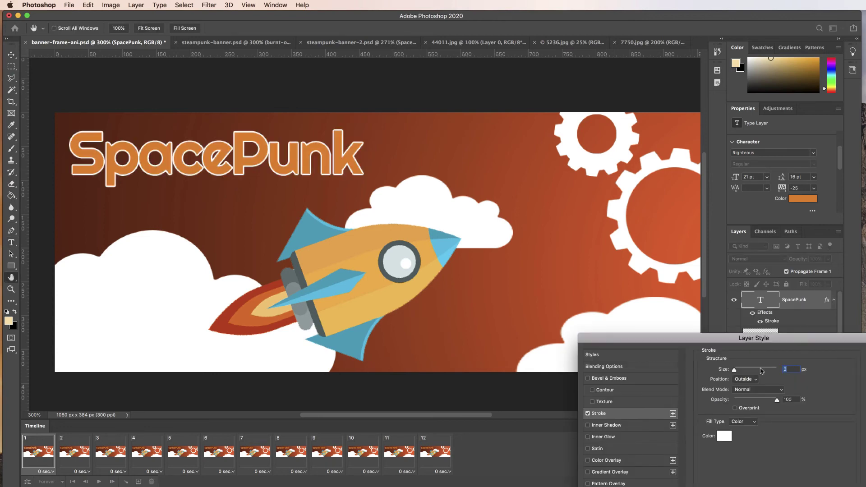
drag(806, 342, 721, 204)
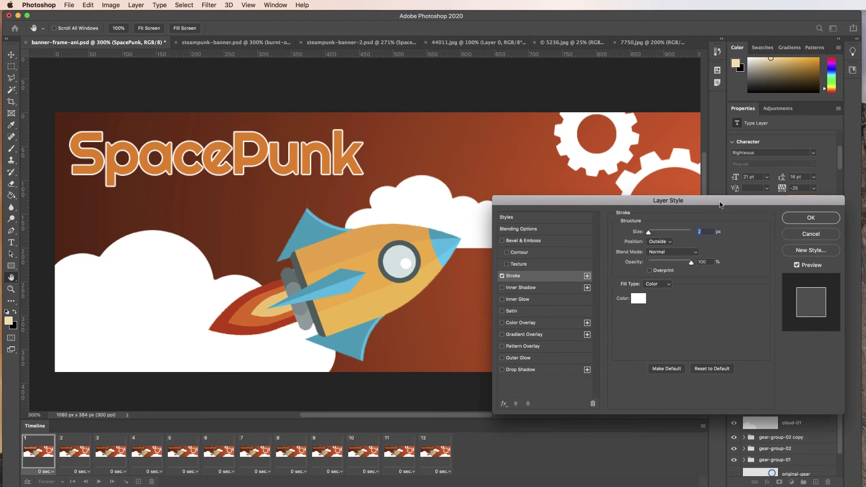
click(704, 231)
text(4)
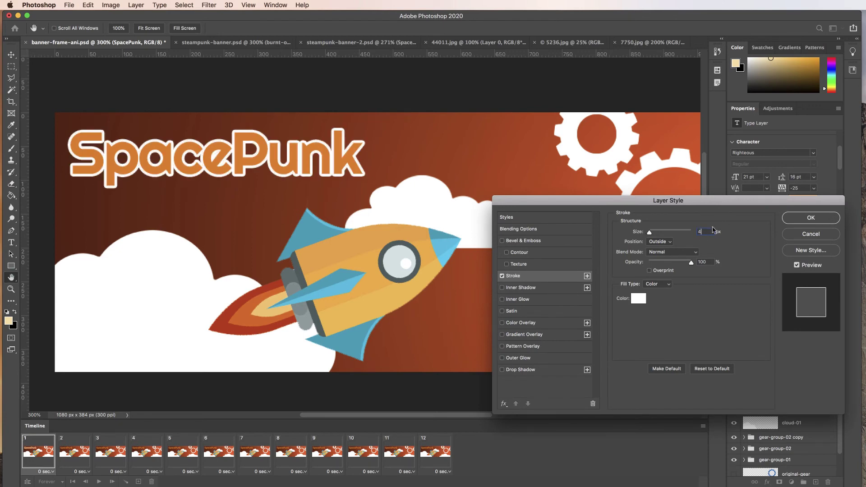
click(667, 242)
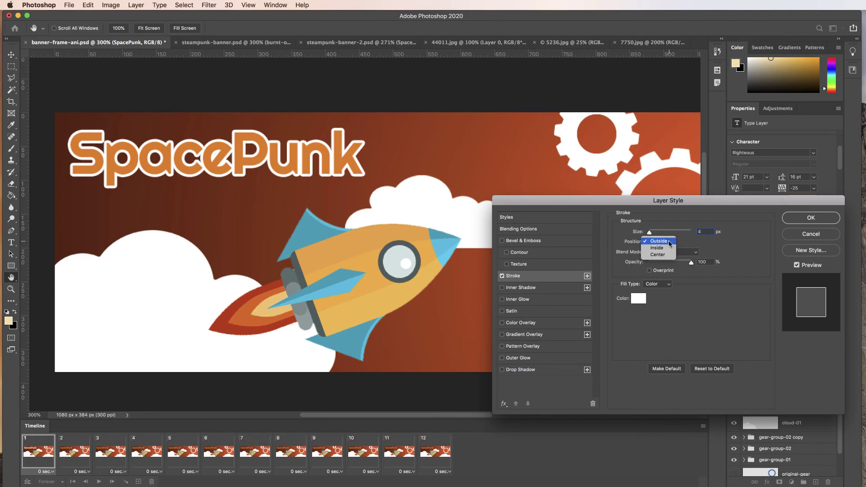
click(658, 253)
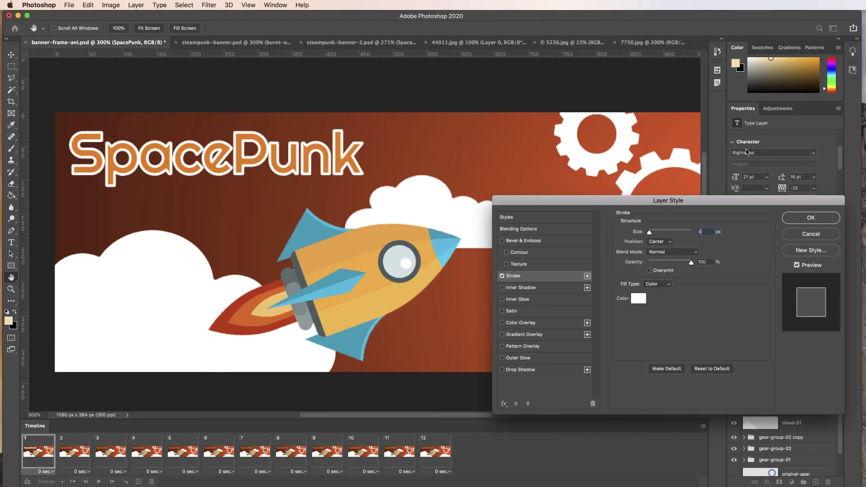
click(811, 218)
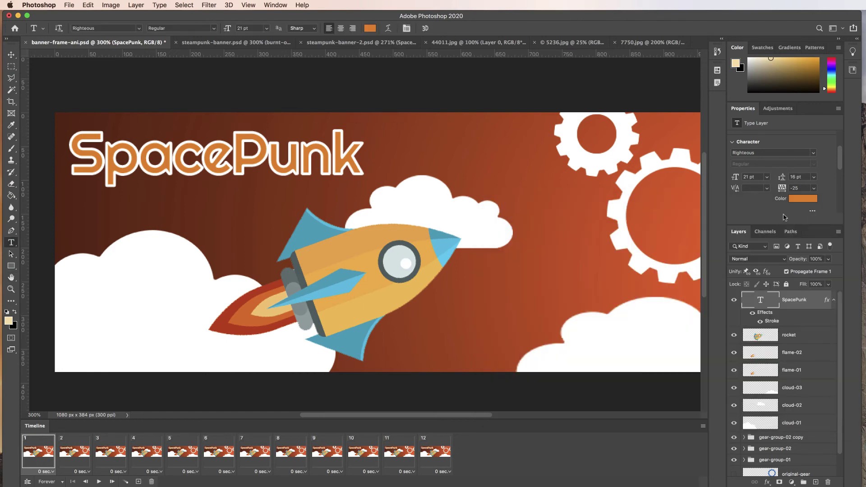
- Add the subhead "TimeTravel" beneath the SpacePunk headline in a new text box drawn about 363 px wide and 68 px high
key(v)
scroll(93, 229, right, 2)
click(93, 229)
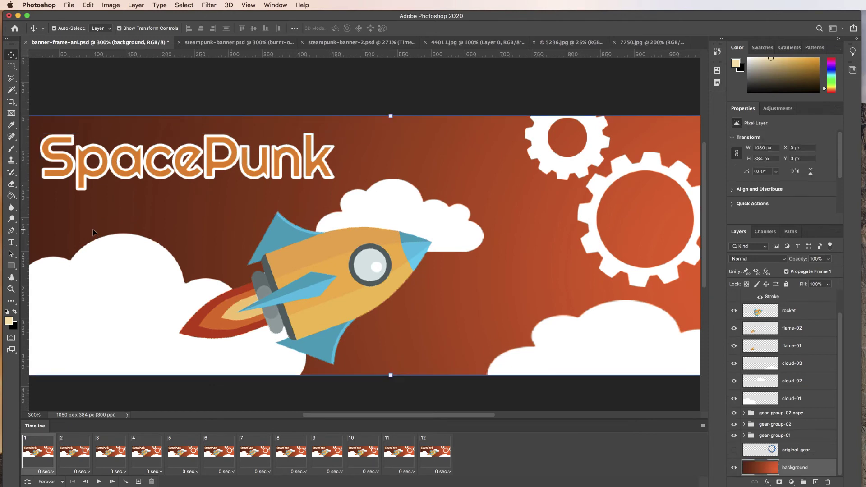
drag(93, 229, 117, 222)
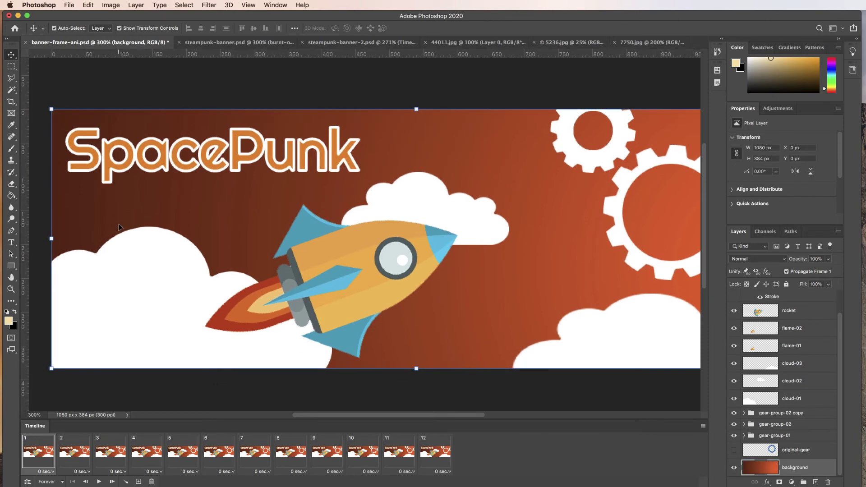
click(124, 139)
click(11, 243)
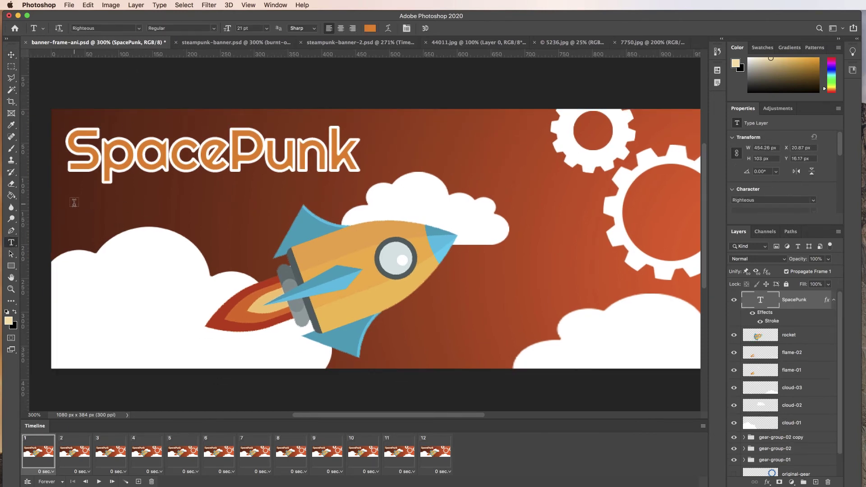
drag(72, 204, 318, 249)
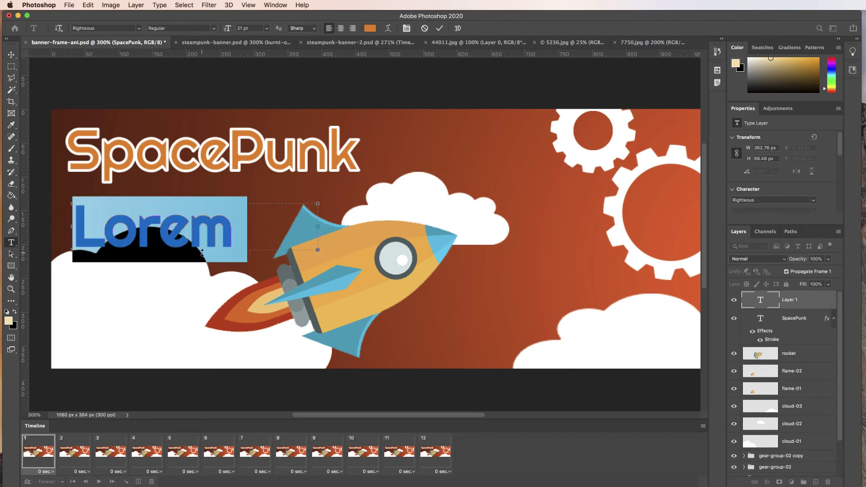
text(Time)
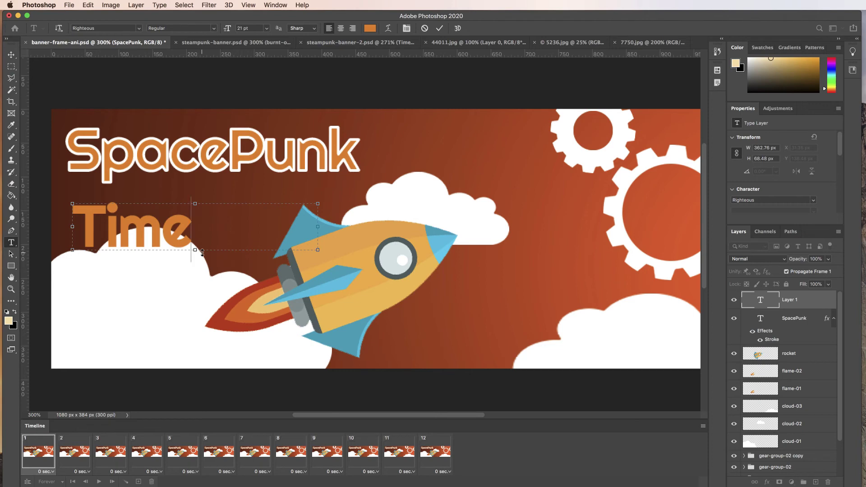
text(Travel)
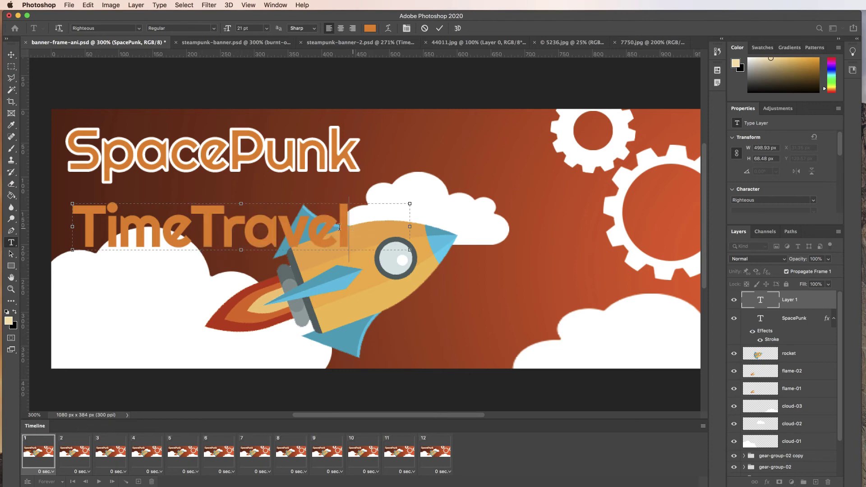
- Set the font size of the whole TimeTravel subhead to 11 pt
drag(348, 225, 56, 207)
scroll(840, 172, down, 5)
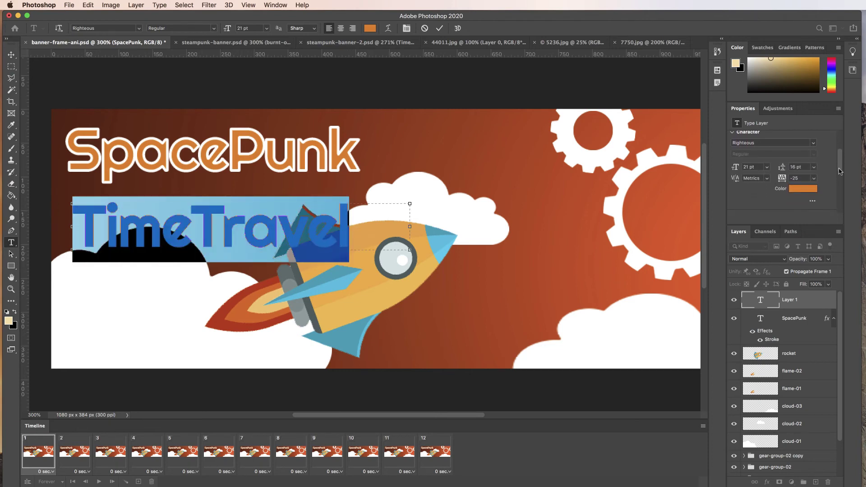
scroll(839, 172, down, 1)
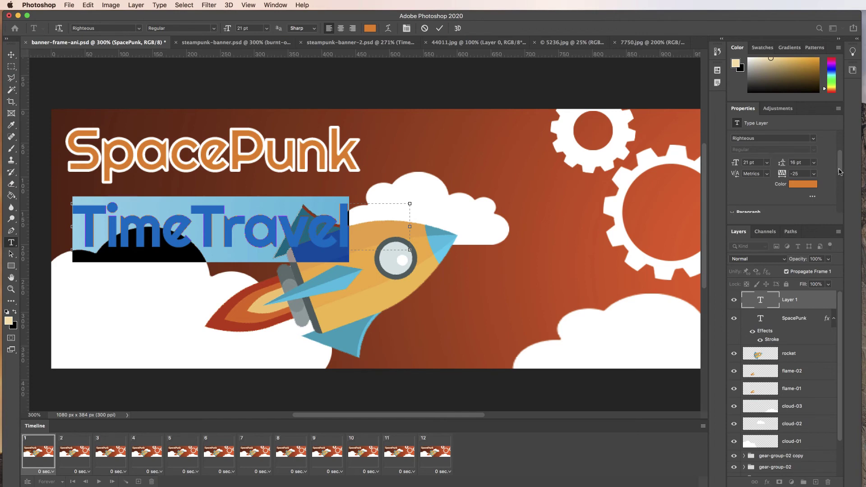
drag(734, 165, 731, 166)
text(11)
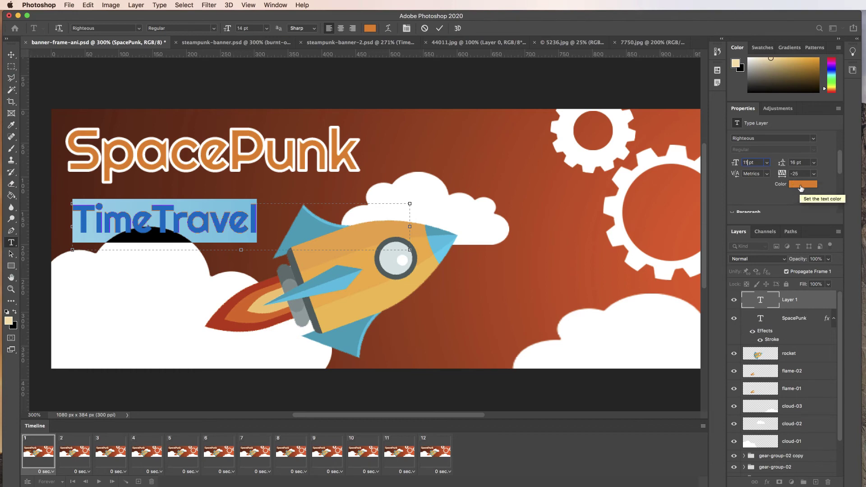
- Change the TimeTravel text color's red value to 210 and green value to 160
click(801, 186)
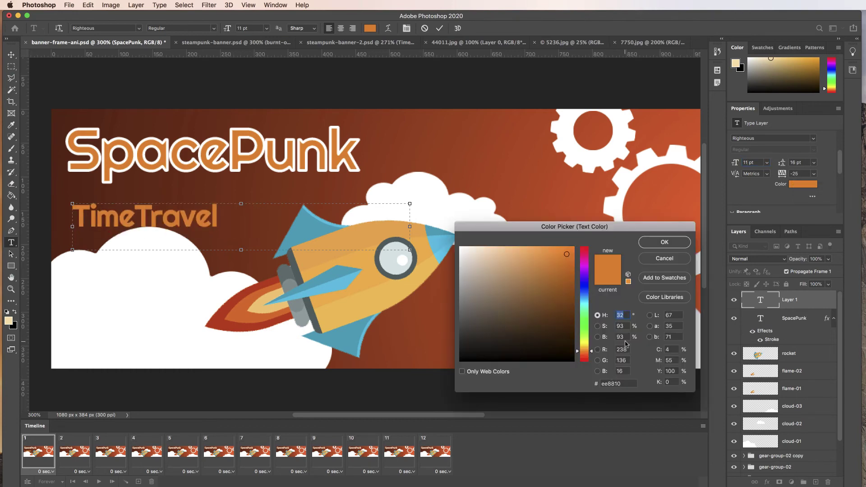
click(621, 350)
text(210)
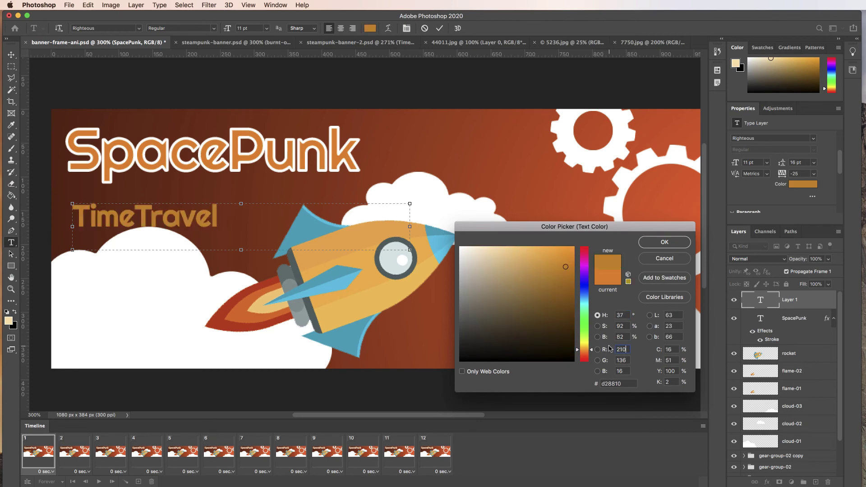
click(627, 360)
text(160)
key(Return)
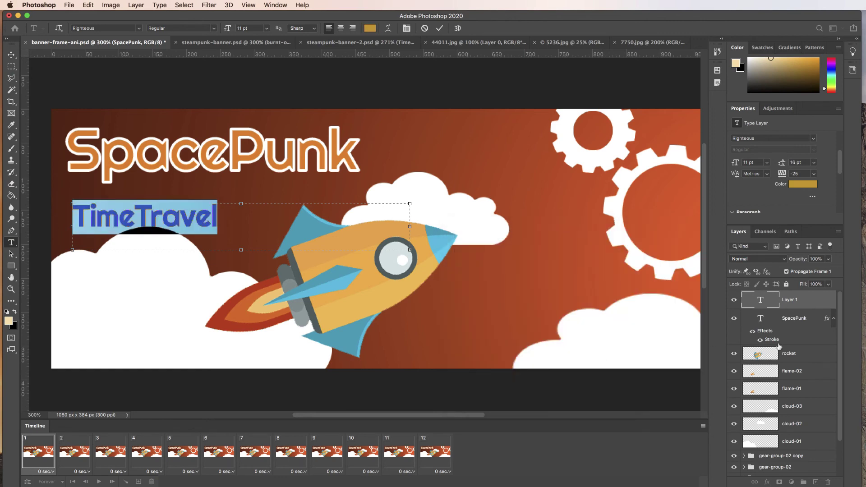
- Set the blue value of the TimeTravel text color to 80
click(803, 184)
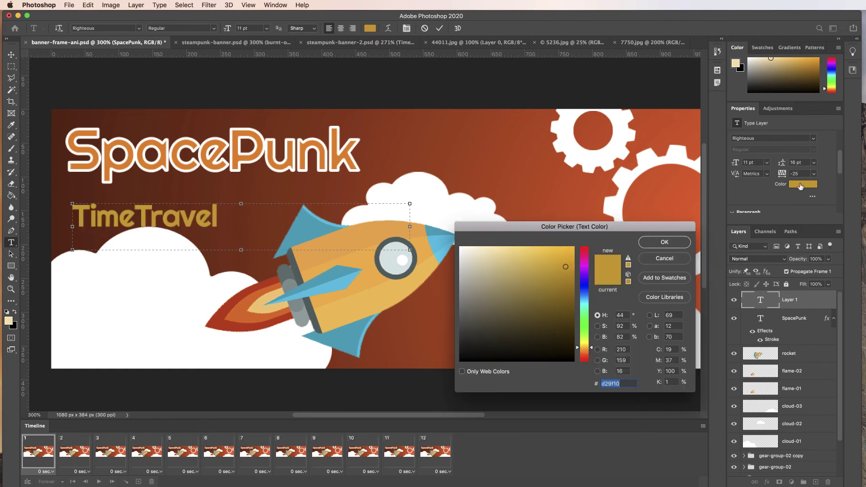
click(624, 371)
text(80)
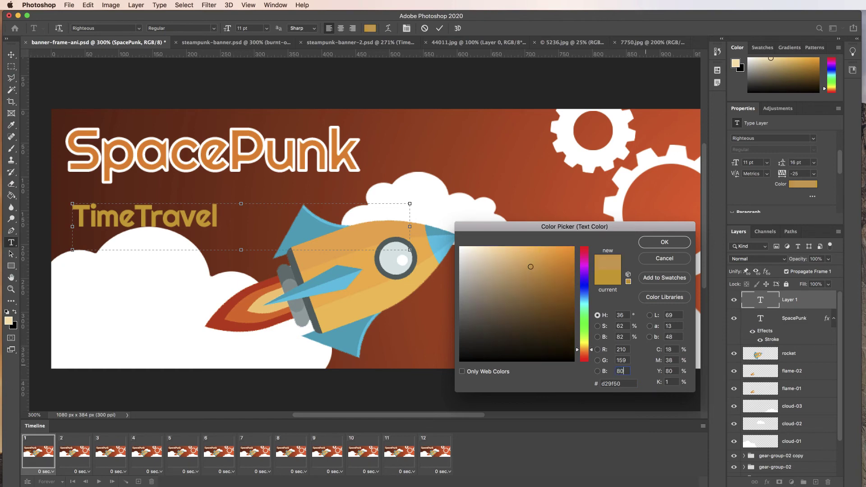
click(627, 350)
click(626, 361)
click(627, 371)
click(666, 244)
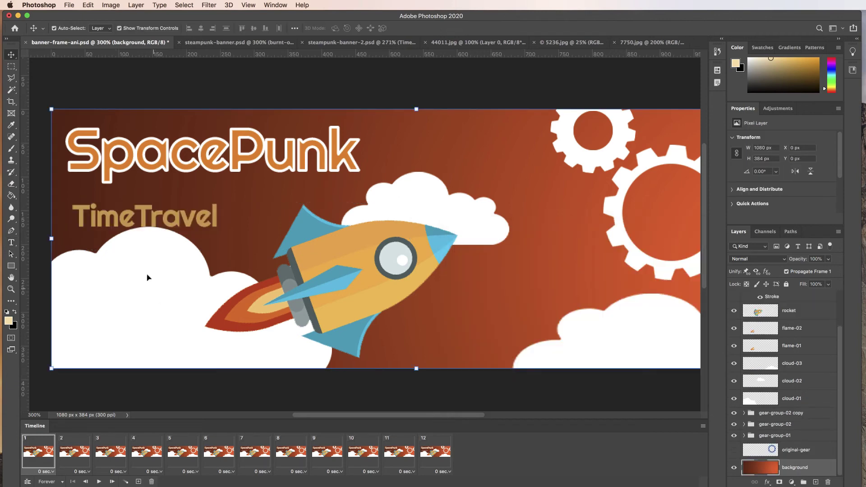
- Shrink the TimeTravel text box to about 232 by 52 px and move it closer beneath the headline, at about X 26, Y 116 px
super+click(128, 221)
super+click(135, 222)
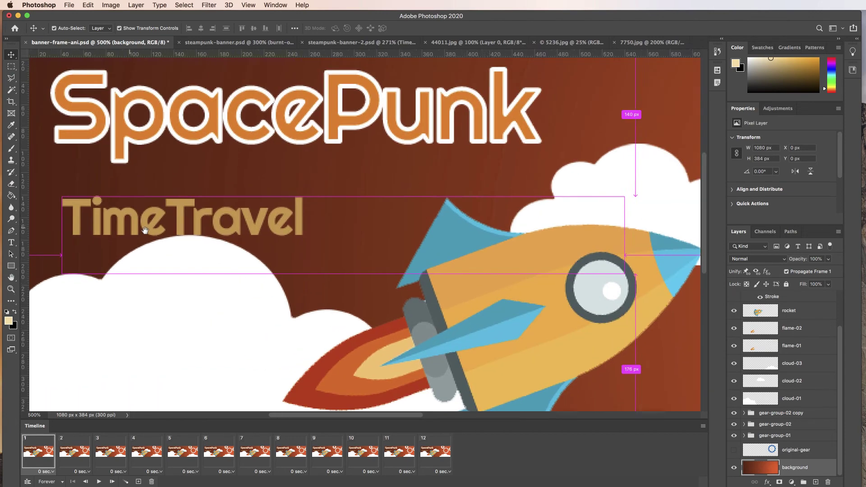
drag(135, 221, 211, 234)
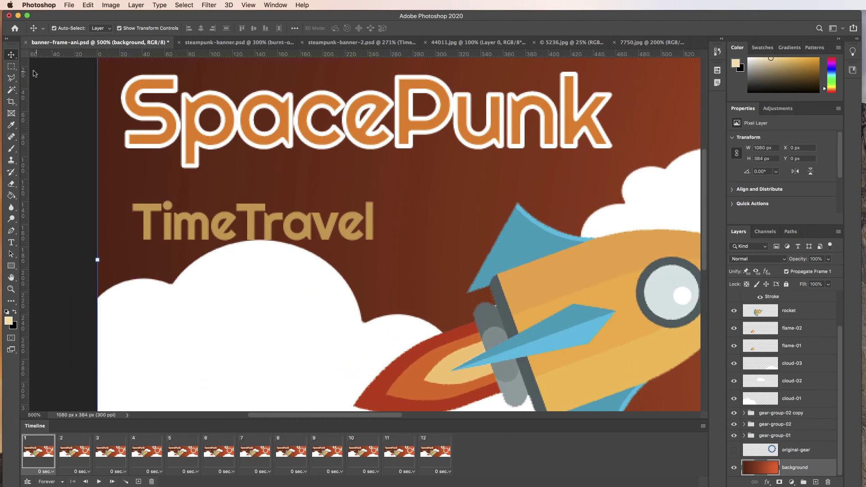
click(11, 243)
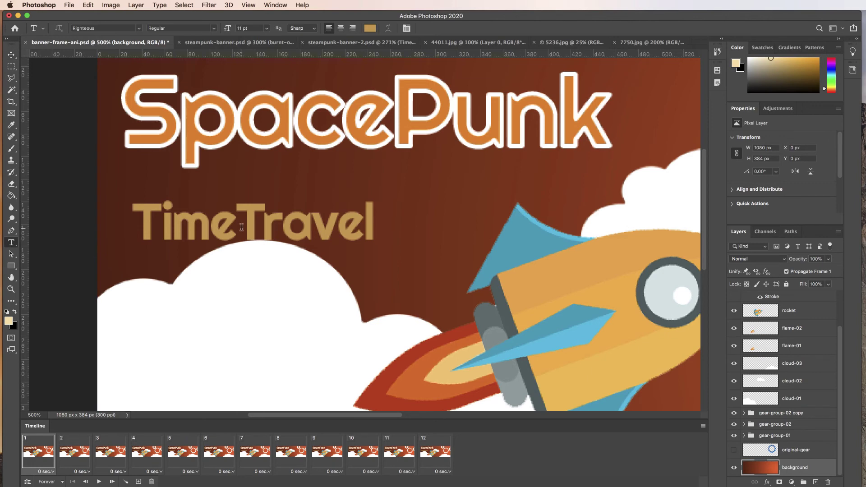
double_click(260, 228)
drag(695, 279, 395, 260)
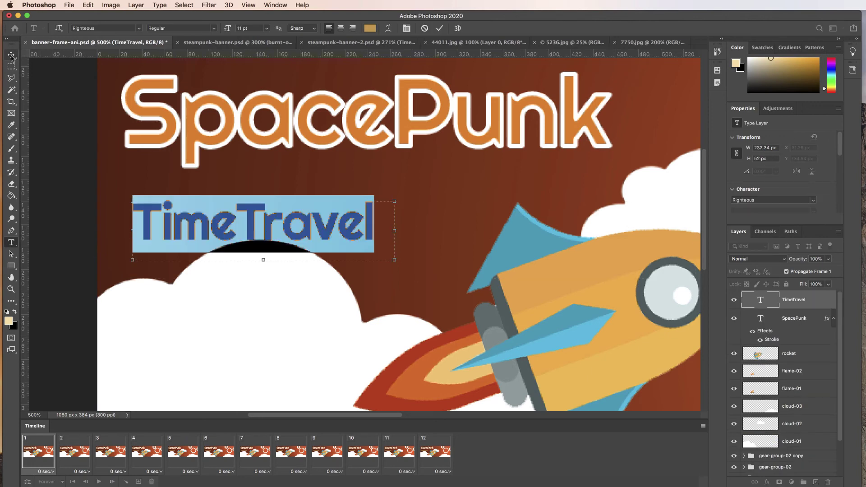
click(11, 54)
drag(266, 235, 261, 213)
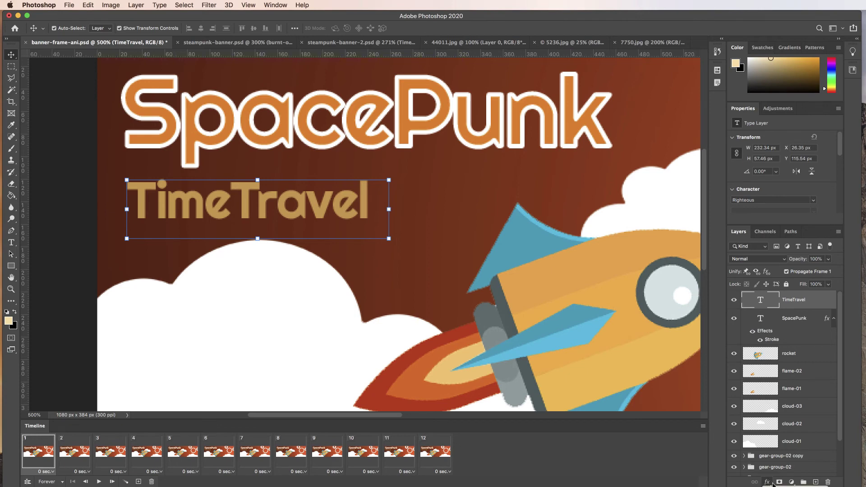
- Add a white 2 px stroke with Outside position to the TimeTravel subhead
click(787, 486)
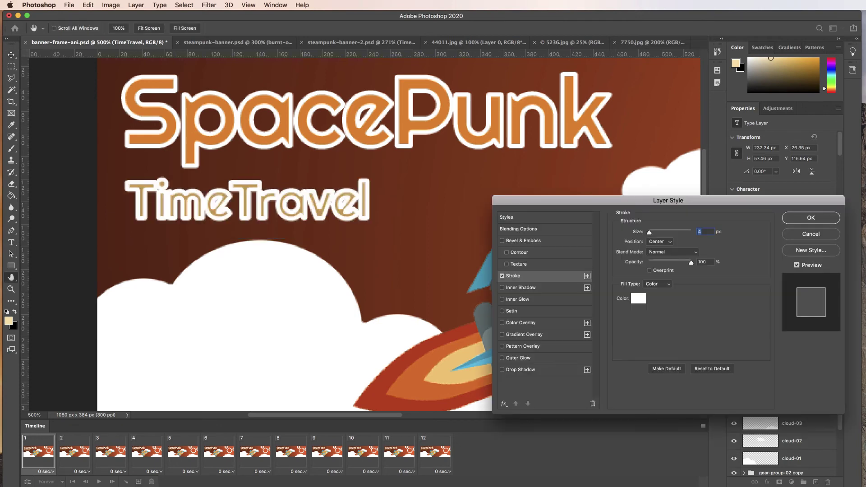
drag(638, 201, 625, 199)
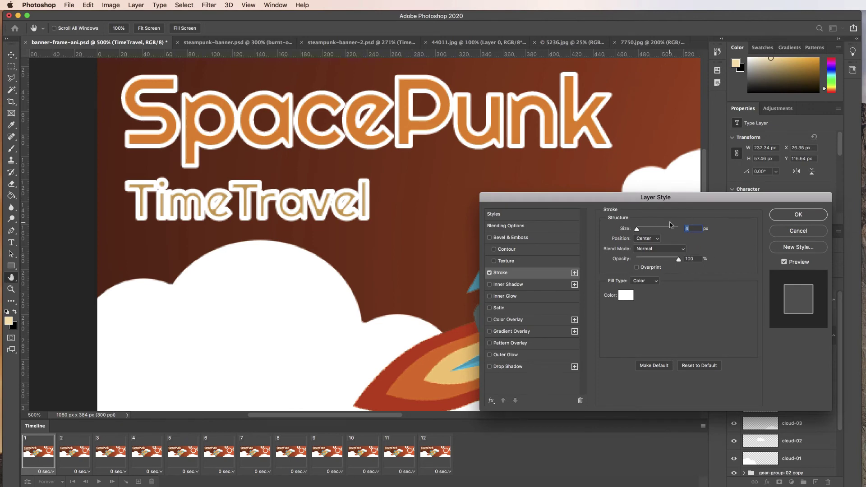
text(2)
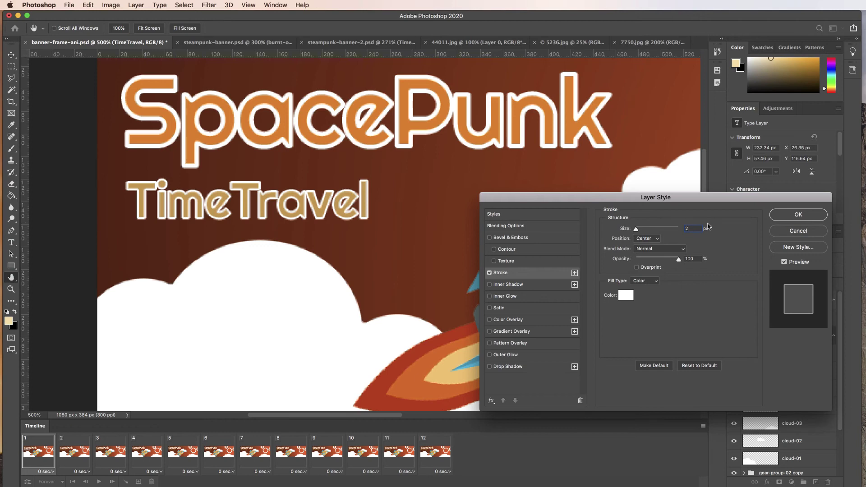
click(657, 239)
click(656, 225)
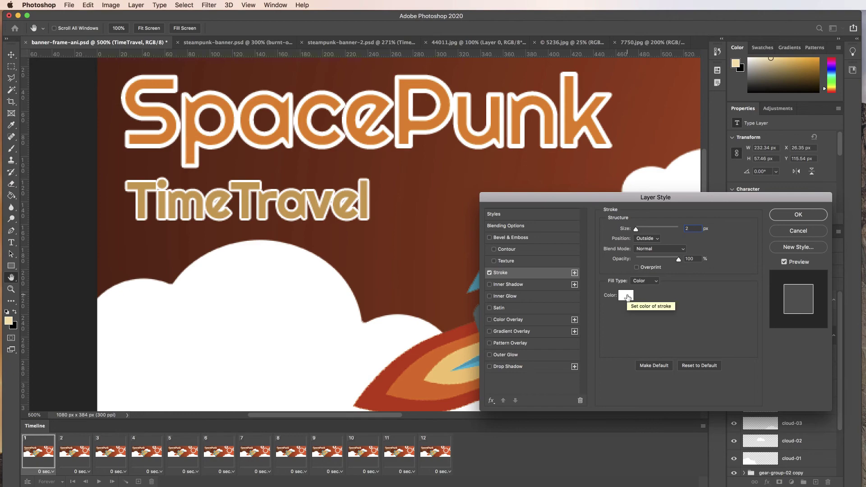
click(799, 215)
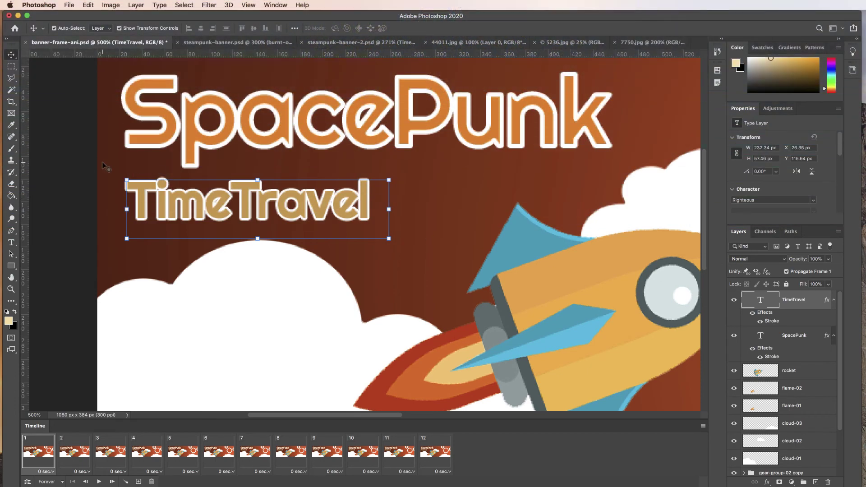
- Adjust the kerning between the "i" and "m" in TimeTravel, trying 10 and 12 before settling on 15
click(10, 243)
click(166, 202)
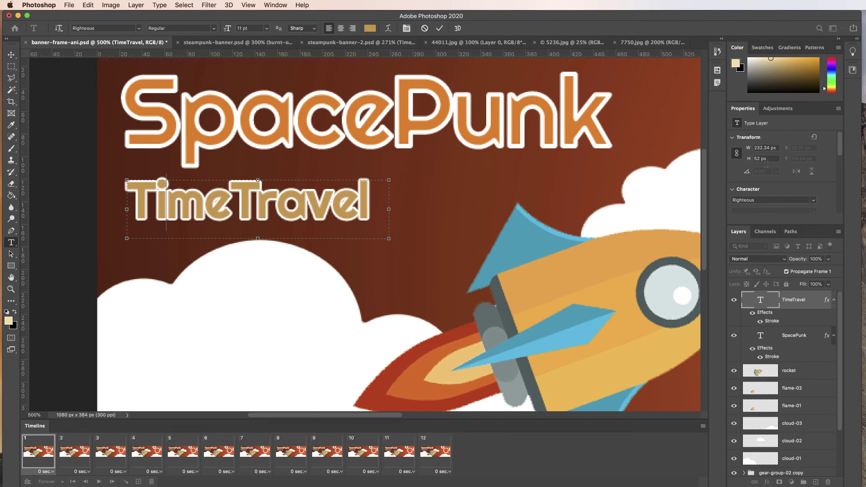
scroll(744, 164, down, 3)
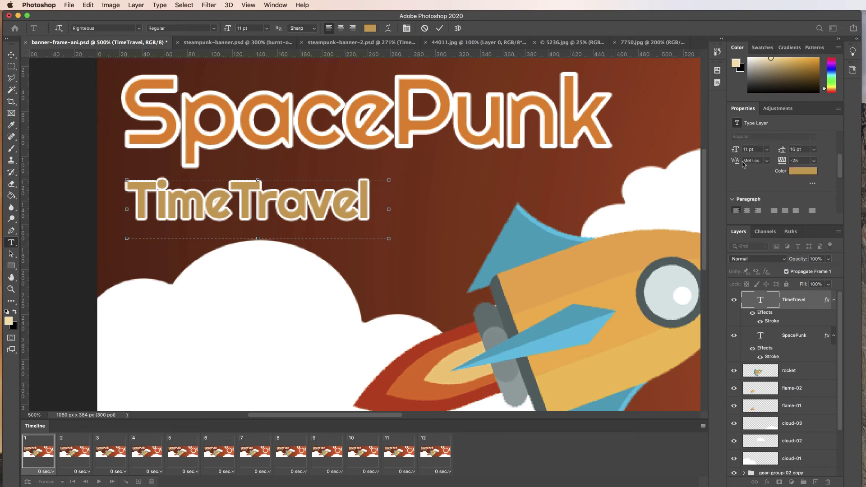
click(768, 162)
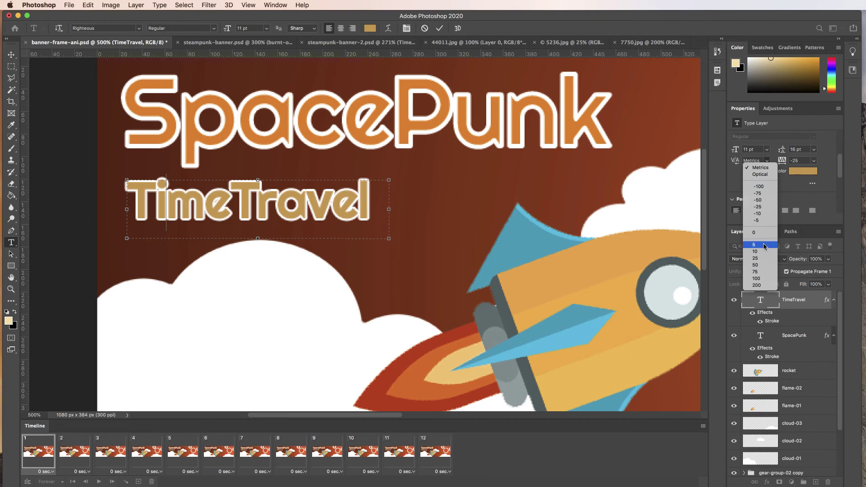
click(764, 251)
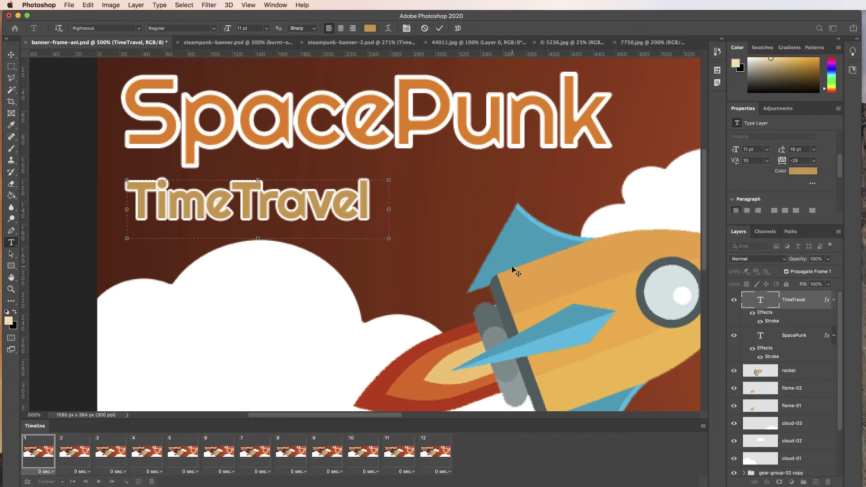
click(743, 160)
text(12)
key(Return)
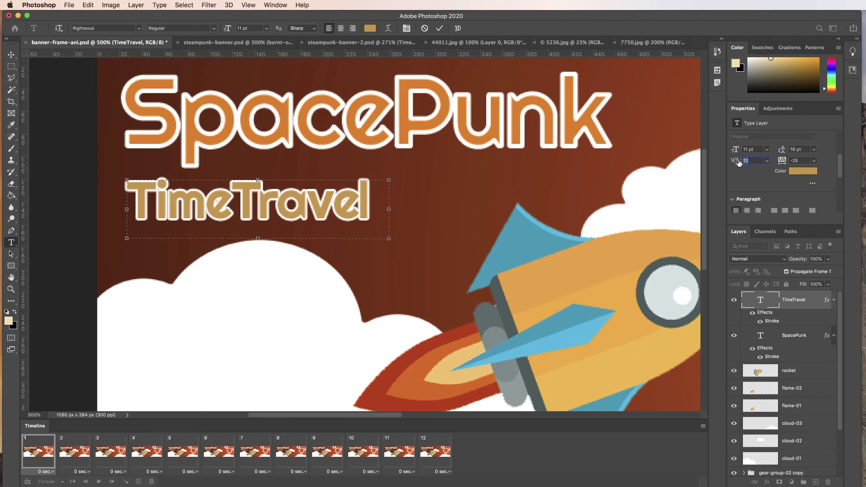
text(15)
key(Return)
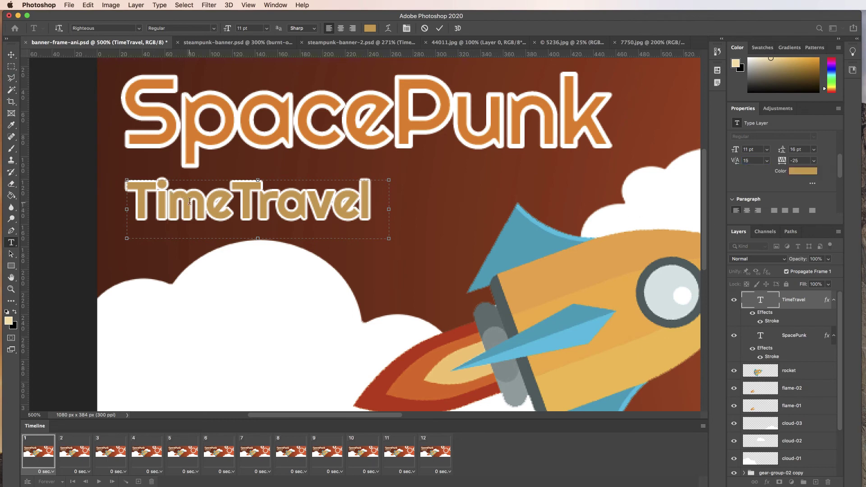
- Move the TimeTravel subhead straight up, tight beneath the SpacePunk headline, to about Y 96 px
click(11, 55)
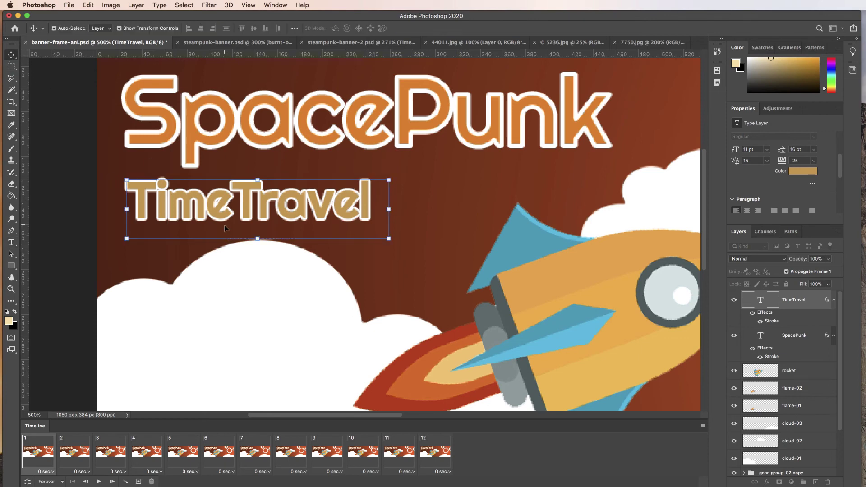
drag(224, 226, 224, 203)
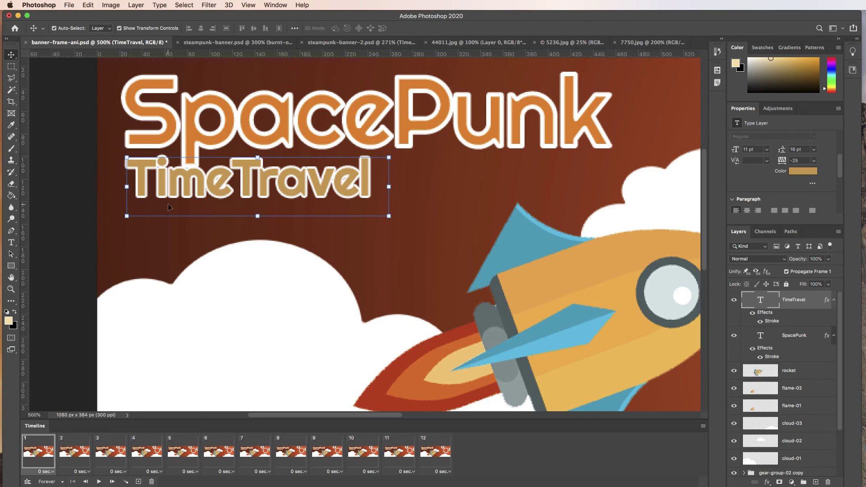
click(53, 99)
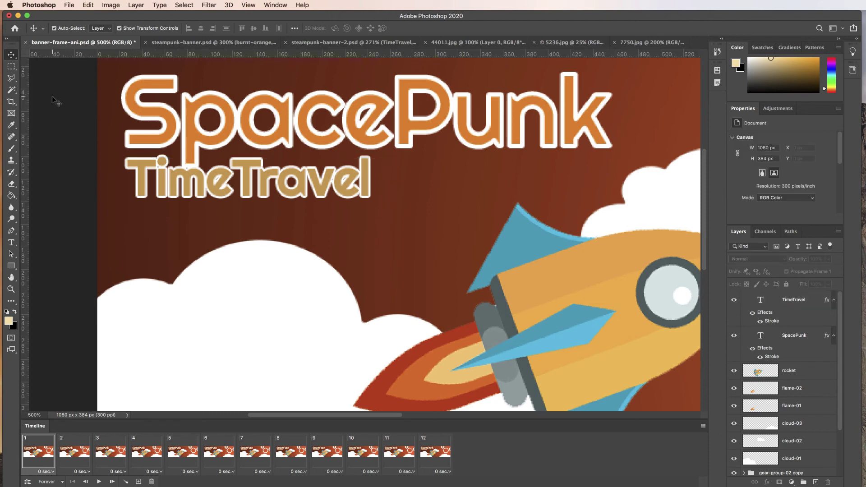
click(219, 177)
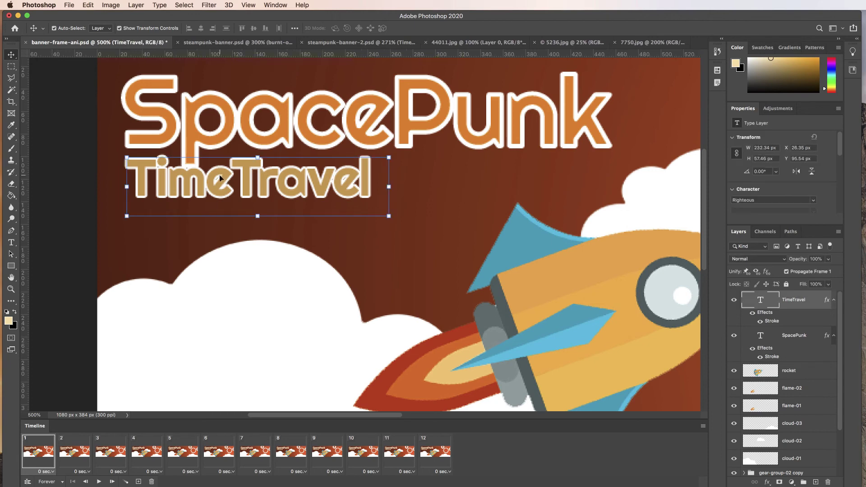
- Move the TimeTravel subhead straight down, away from the SpacePunk headline, to about Y 106.5 px, and deselect it
key(Down)
key(Down)
key(Down)
key(Down)
key(Down)
key(Down)
key(Down)
key(Down)
key(Down)
key(Down)
key(Down)
key(Down)
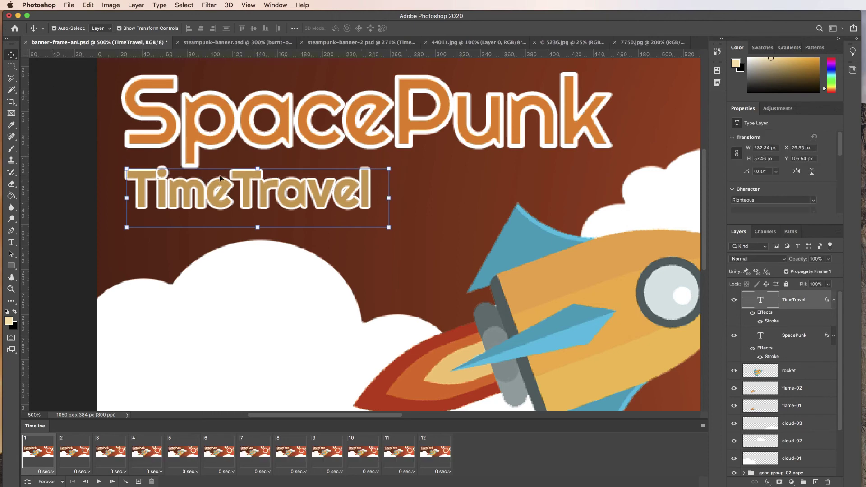
click(59, 200)
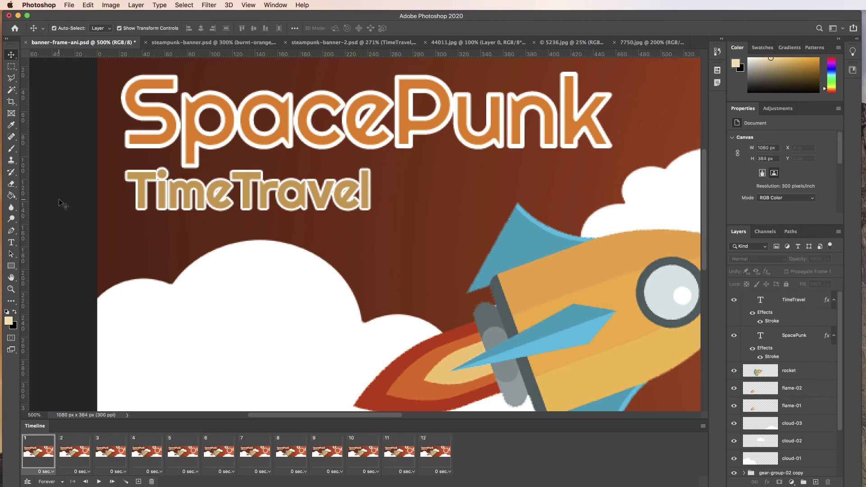
key(super+0)
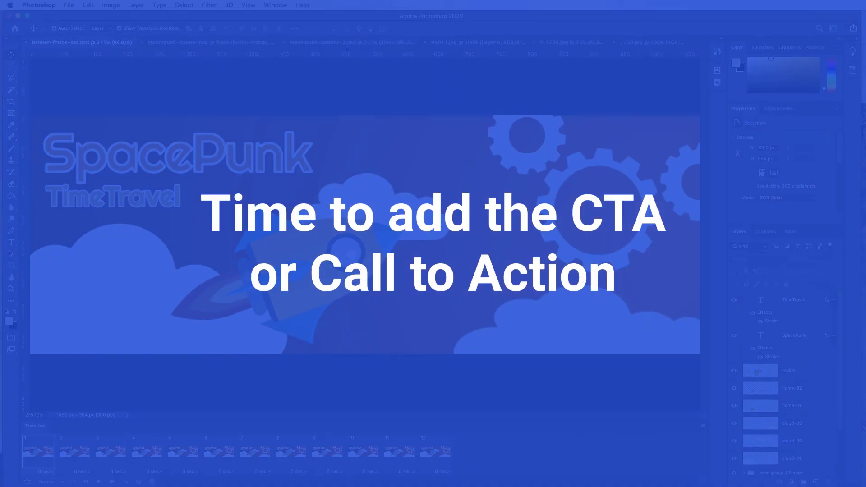
- Add a text box about 126 by 110 px inside the large gear, reading "Blast" and "Off!" on two lines
super+click(597, 216)
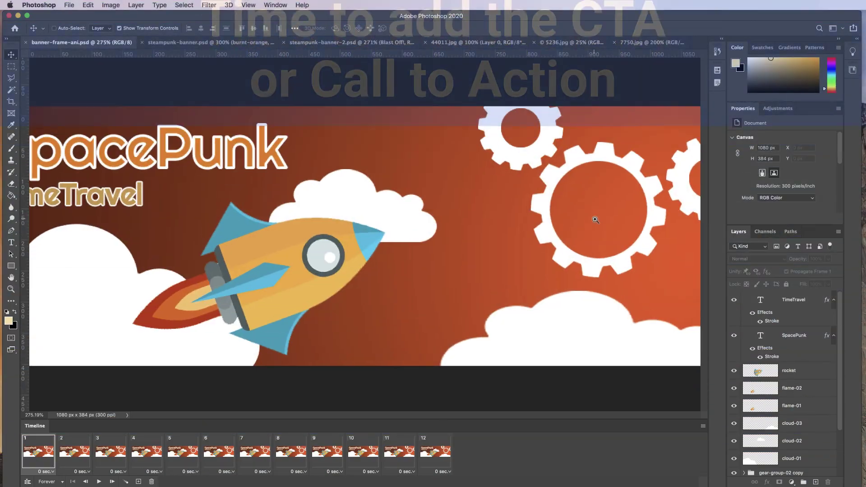
super+click(606, 212)
super+click(559, 226)
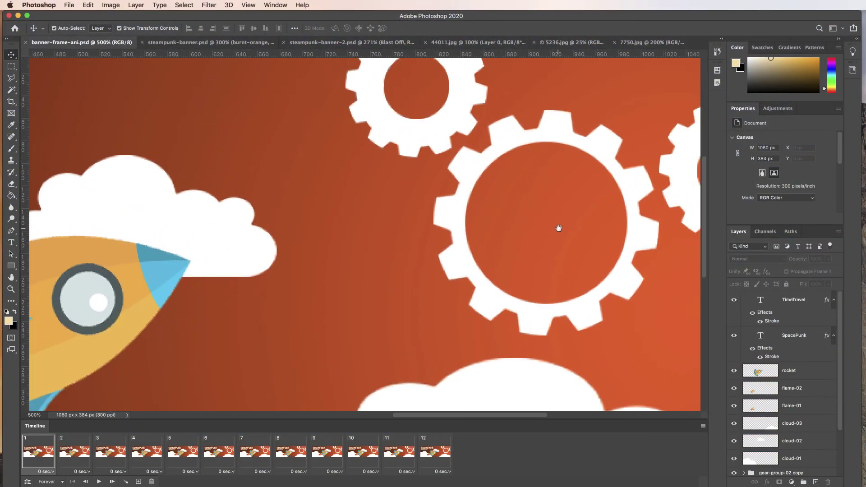
super+click(535, 218)
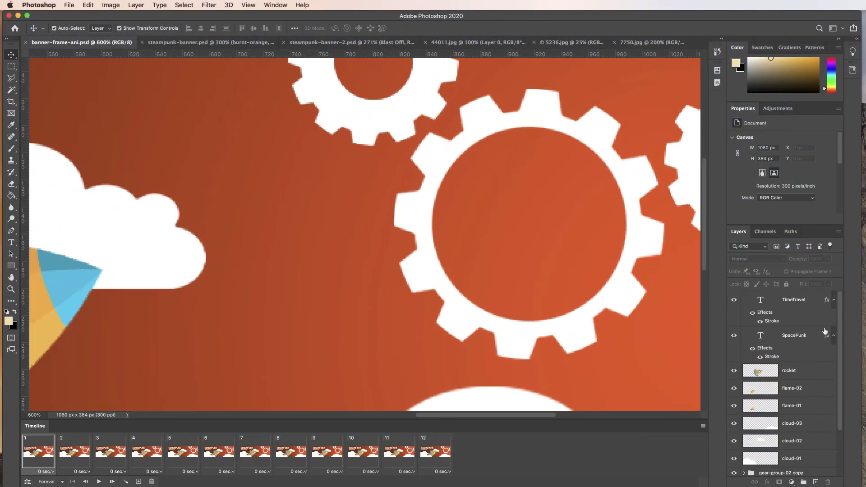
click(790, 301)
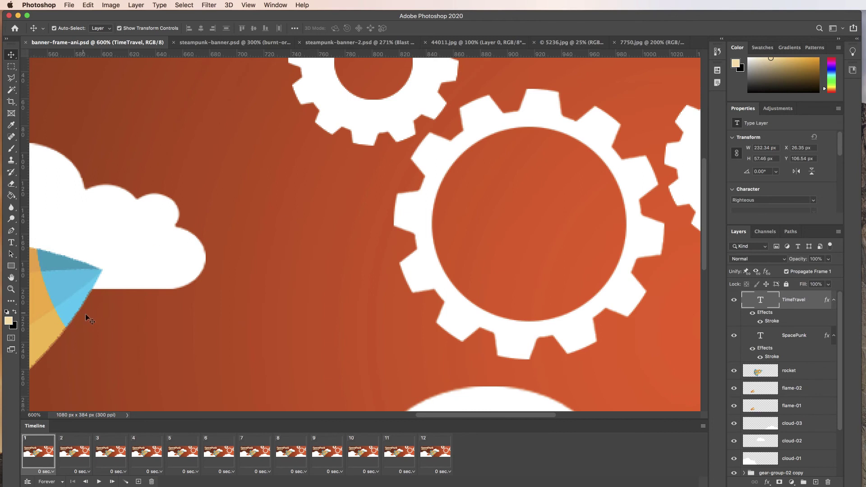
click(11, 243)
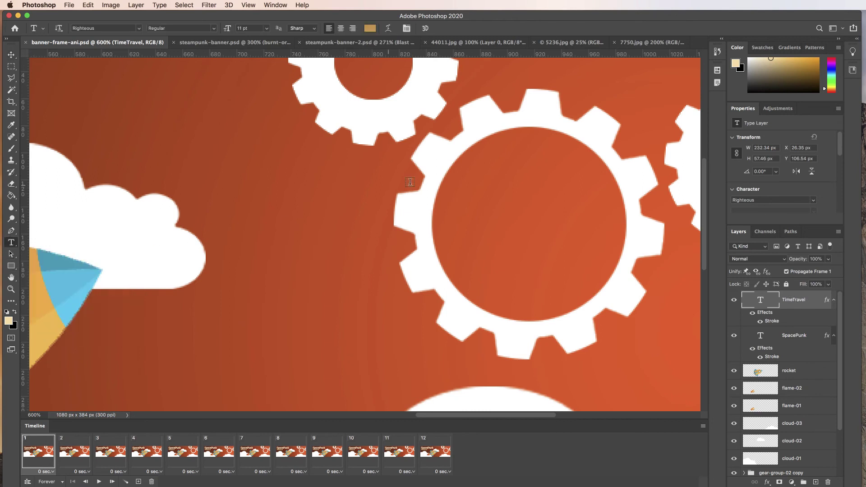
drag(452, 174, 622, 322)
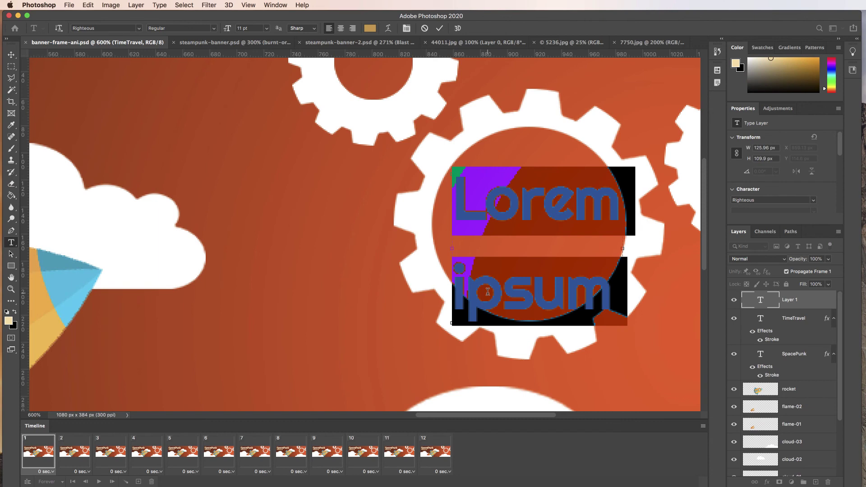
text(Blast)
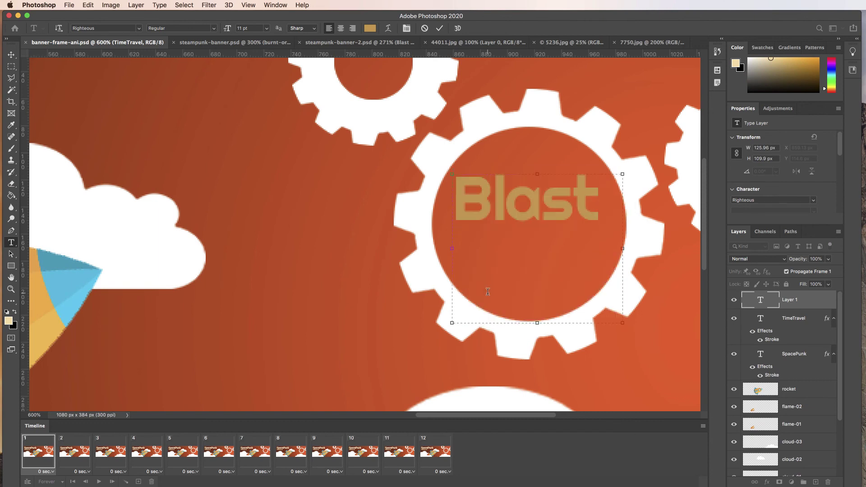
key(Return)
text(Off!)
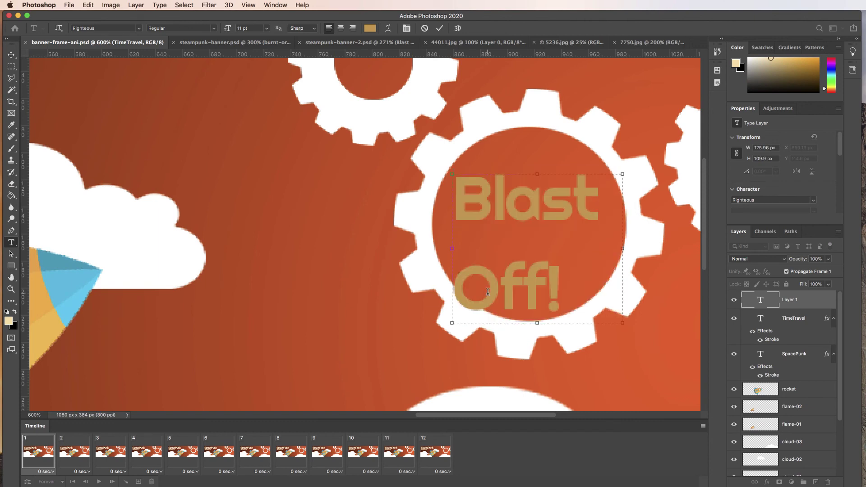
- Set all of the Blast Off! text to 13 pt with 10 pt leading
key(super+a)
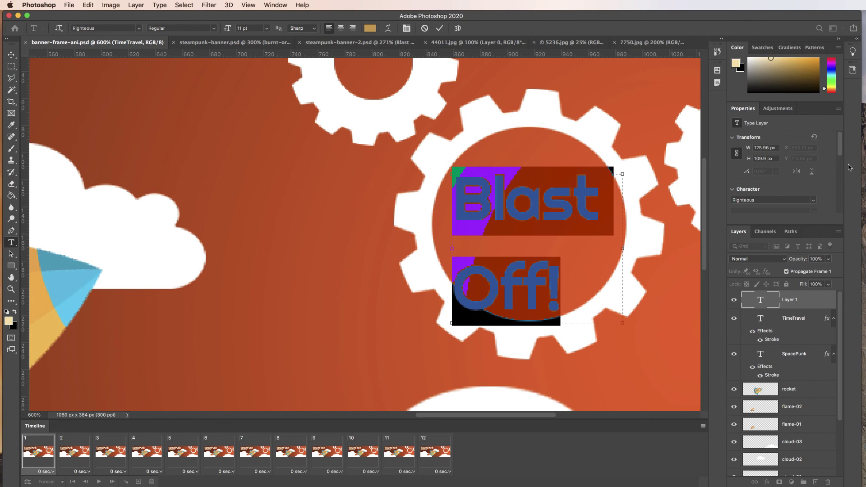
drag(840, 151, 840, 173)
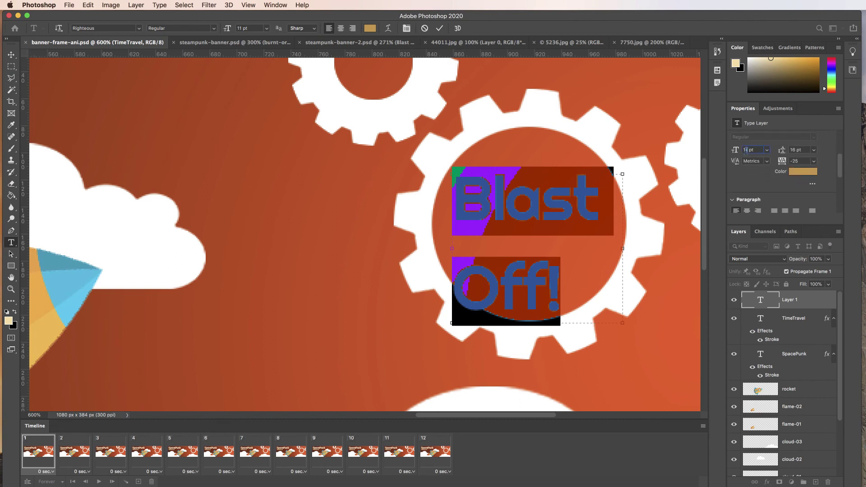
text(13)
key(Tab)
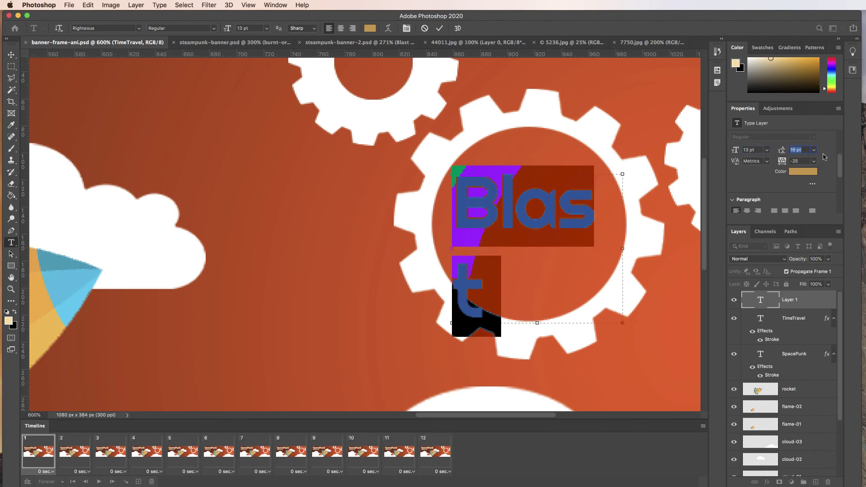
text(10)
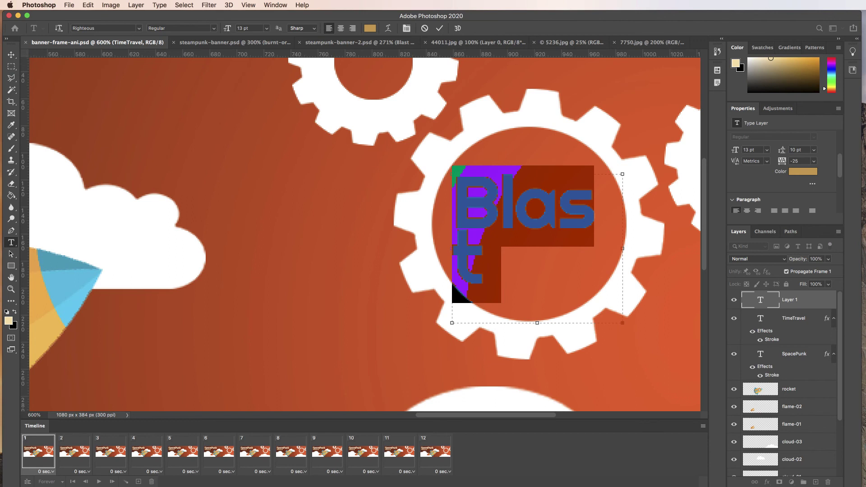
- Widen the Blast Off! text box until "Blast" fits on one line, center-align the text and commit it
drag(622, 248, 664, 249)
drag(591, 262, 438, 206)
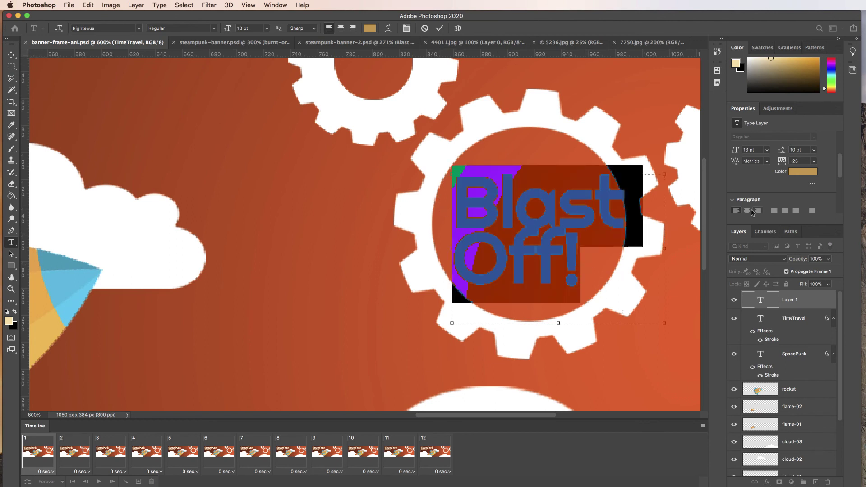
click(747, 211)
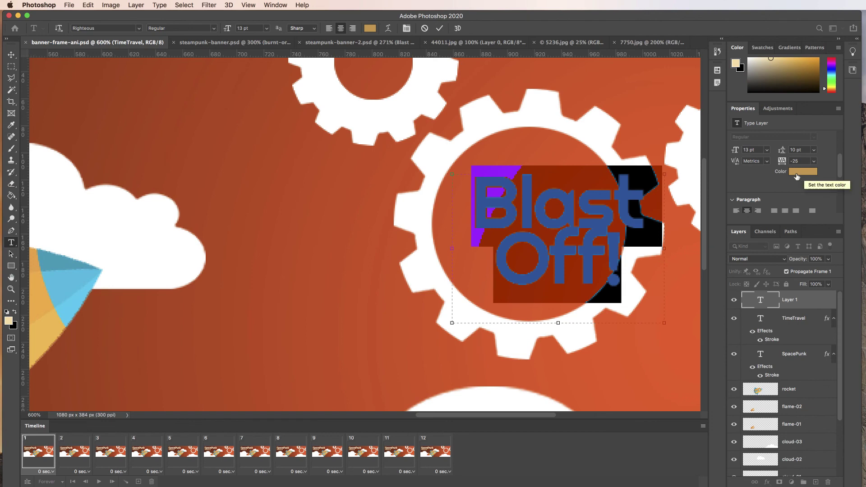
click(782, 161)
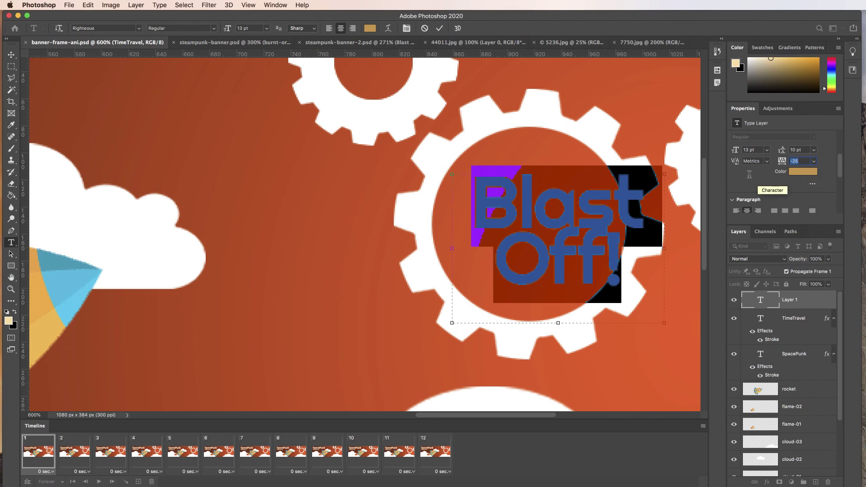
click(15, 57)
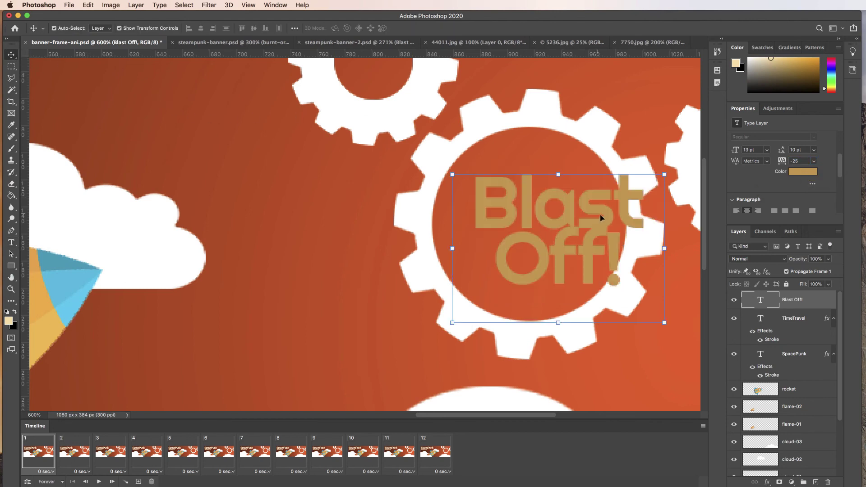
- Nudge the Blast Off! text leftward and slightly down so it sits centered inside the large gear, and deselect it
key(Left)
key(Left)
key(Left)
key(Left)
key(Left)
key(Left)
key(Left)
key(Left)
key(Left)
key(Left)
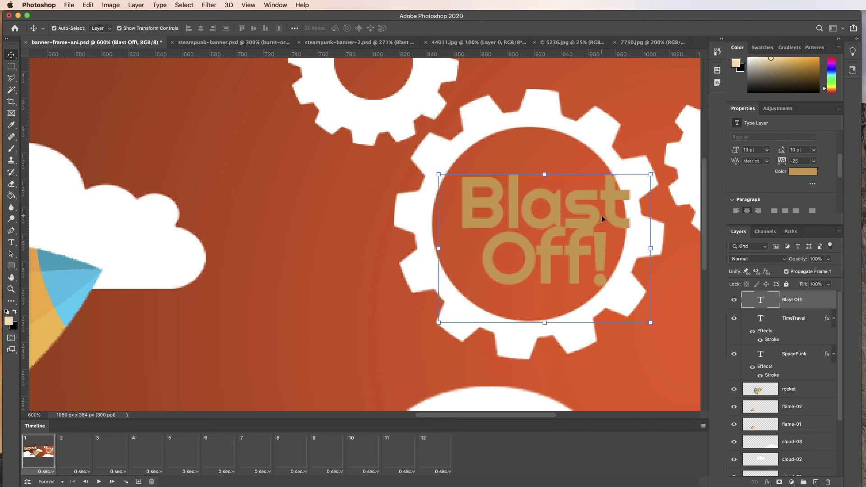
key(Down)
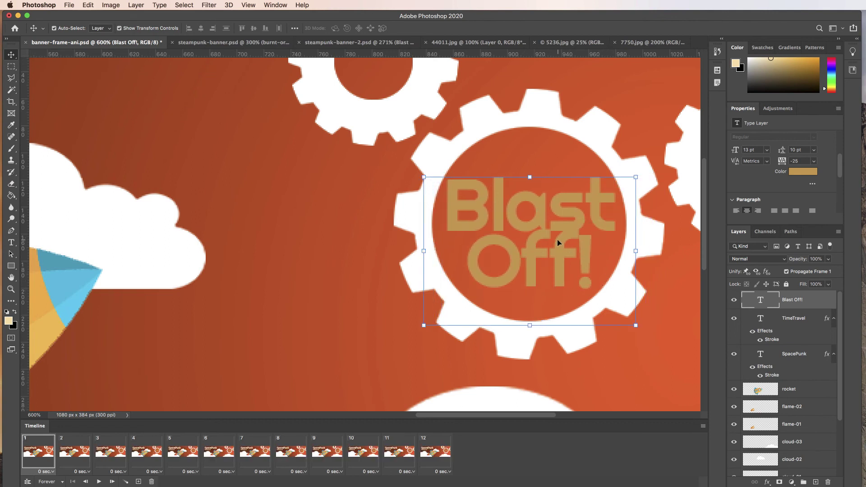
click(354, 319)
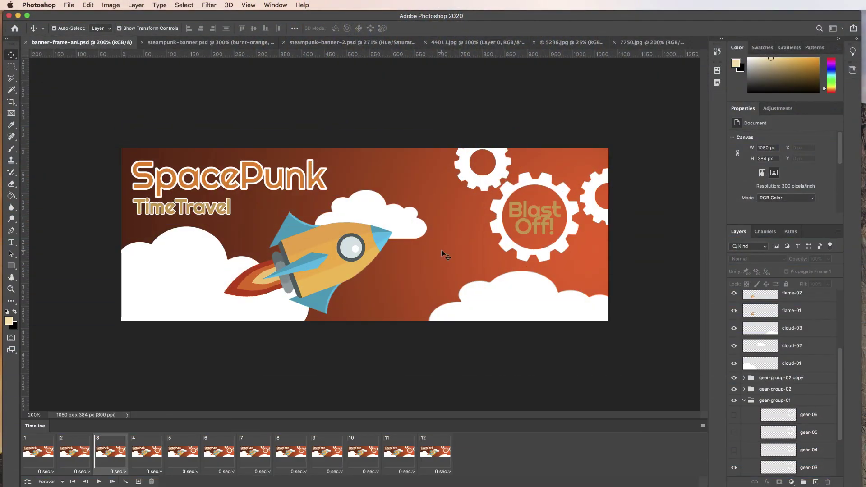
- Select frame 1, collapse gear-group-01 and rename the background layer to burnt-orange
click(36, 452)
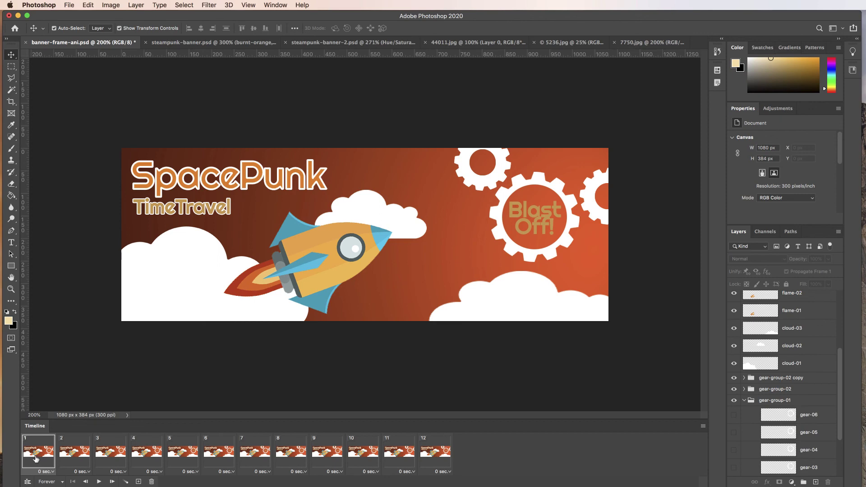
click(743, 400)
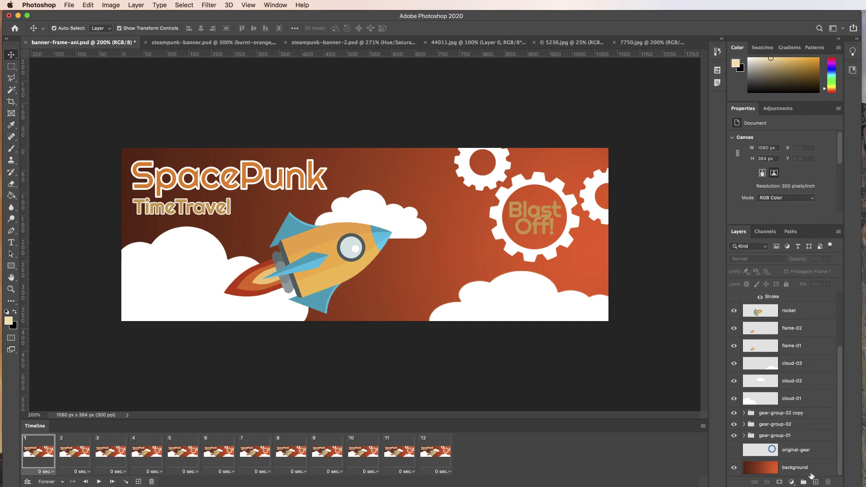
double_click(796, 468)
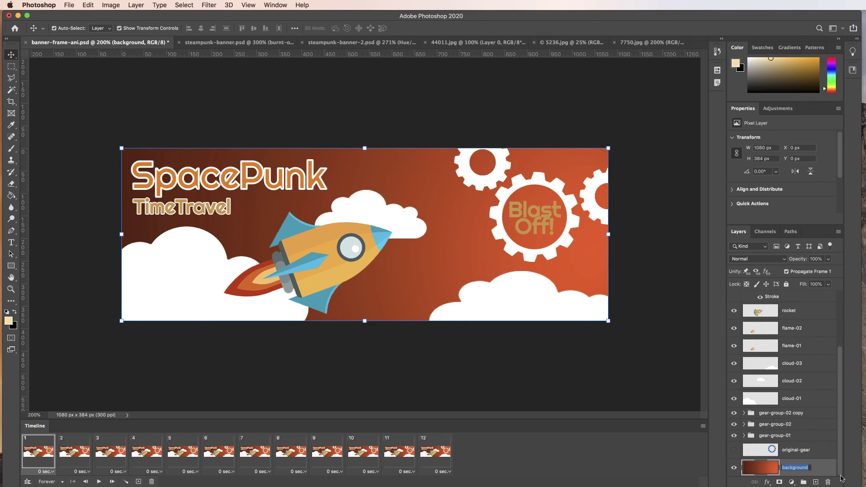
text(burnt-orange)
key(Return)
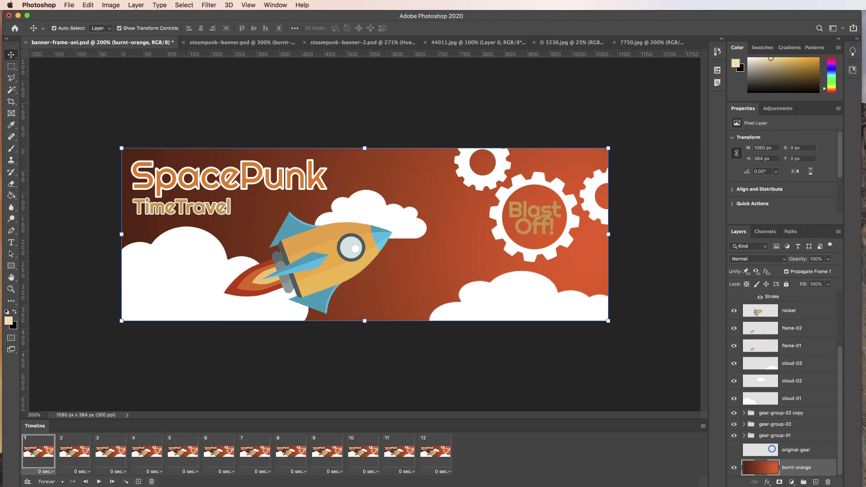
- Duplicate the burnt-orange layer and name the copy burnt-orange-screen
drag(809, 472, 816, 483)
double_click(810, 469)
key(Right)
key(BackSpace)
key(BackSpace)
key(BackSpace)
key(BackSpace)
key(BackSpace)
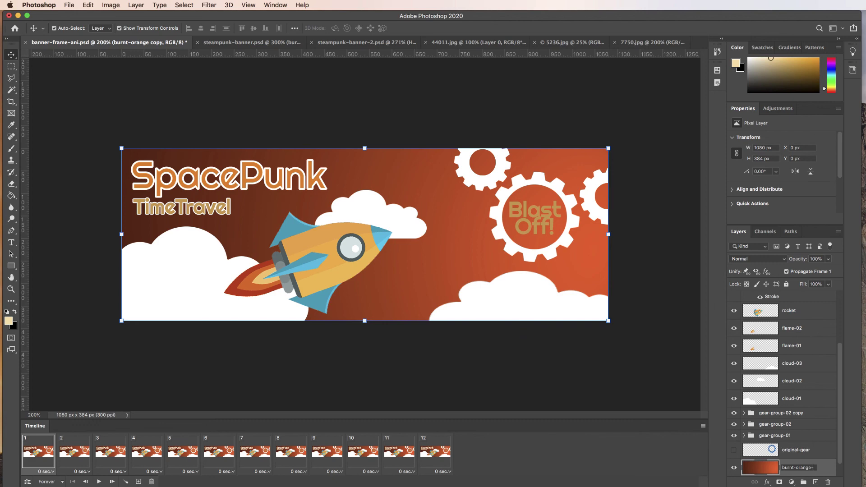
text(-screen)
key(Return)
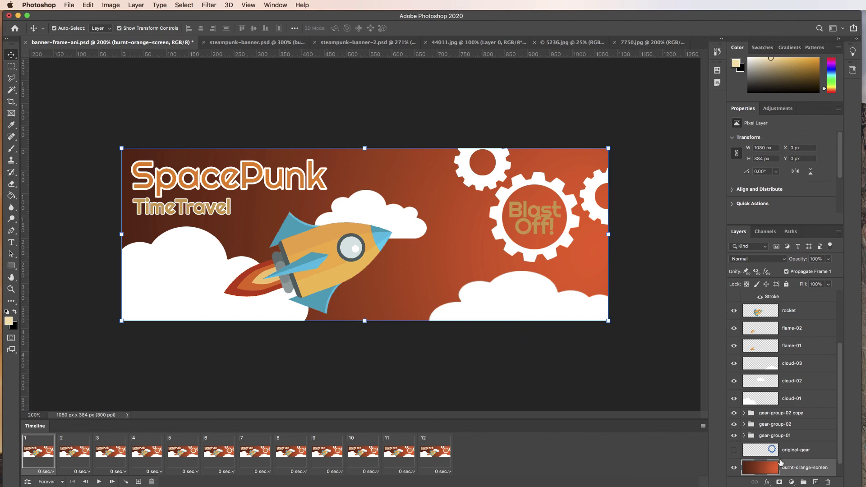
- Move the burnt-orange-screen layer directly above the rocket layer and set its blend mode to Hue
drag(783, 468, 796, 305)
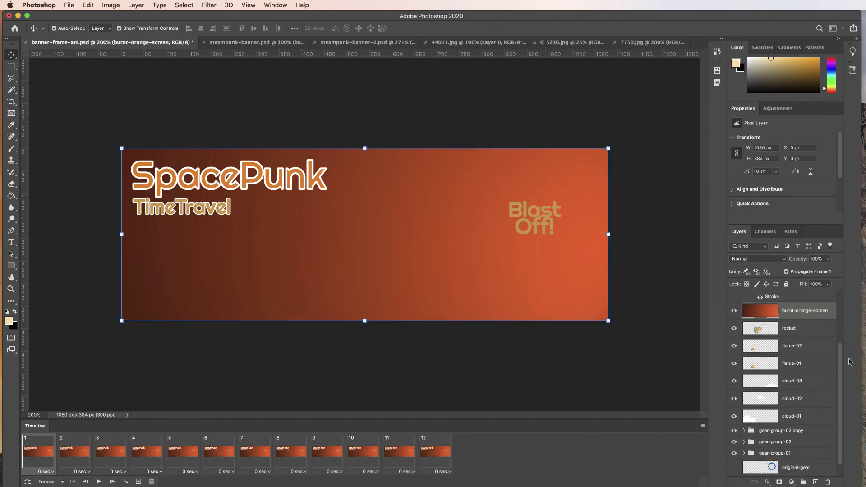
drag(842, 368, 842, 314)
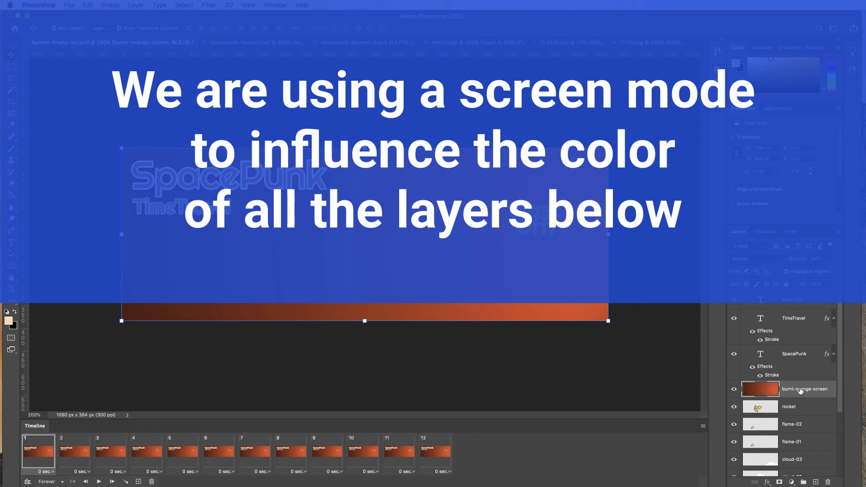
click(757, 259)
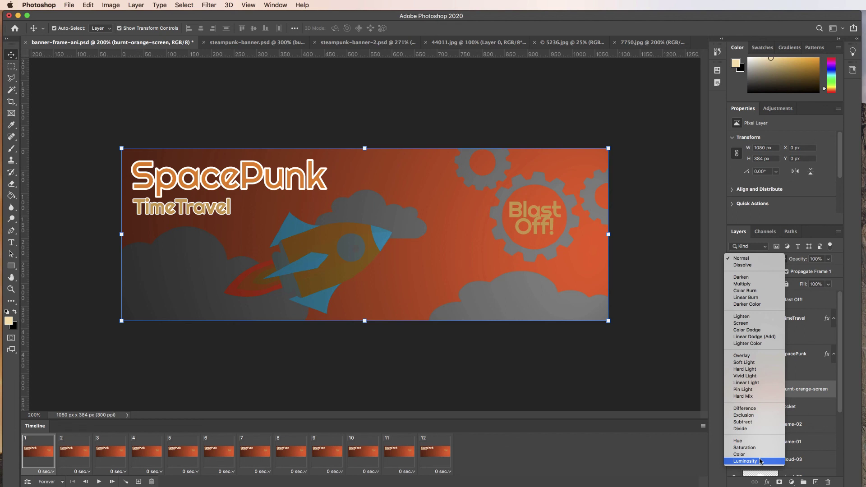
click(746, 441)
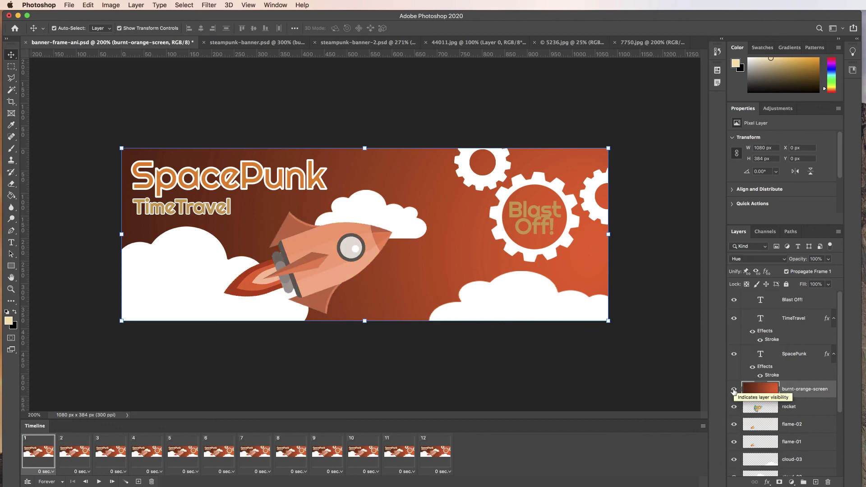
- Toggle the burnt-orange-screen layer's visibility off and on to compare its effect on the rocket, leaving it visible
click(733, 391)
click(733, 392)
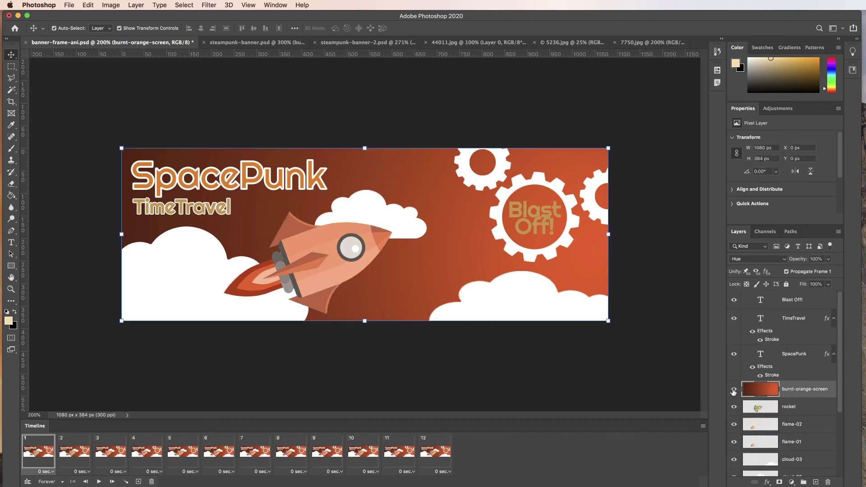
click(733, 391)
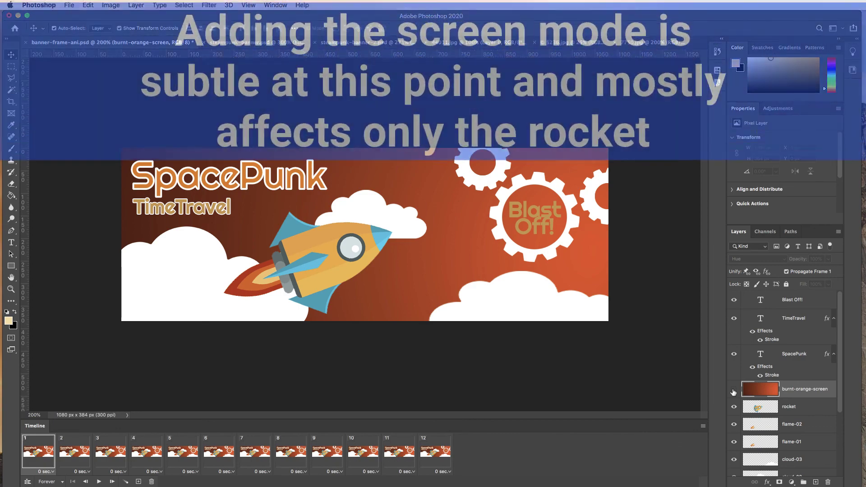
click(734, 390)
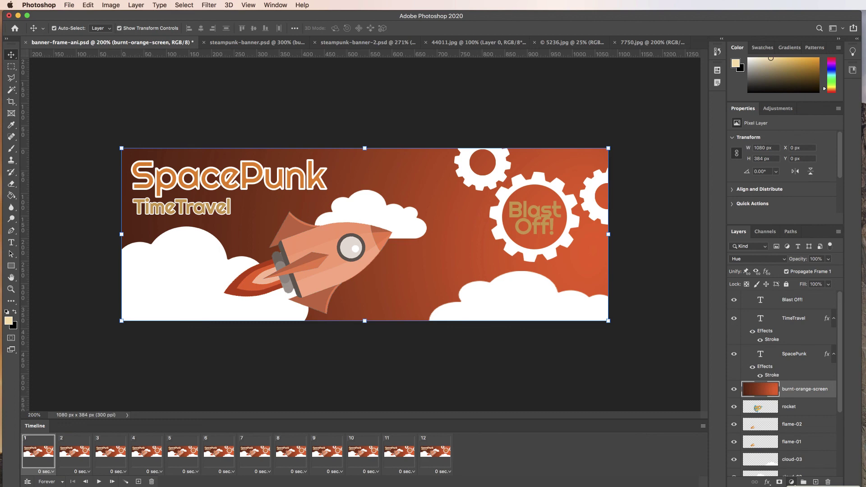
- Add a Hue/Saturation adjustment layer above burnt-orange-screen with hue +36, saturation +58 and lightness -7
click(812, 486)
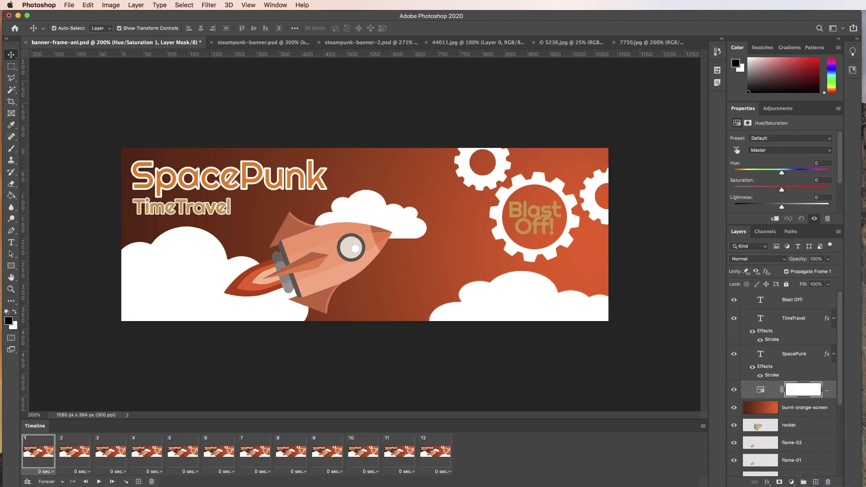
drag(840, 227, 840, 254)
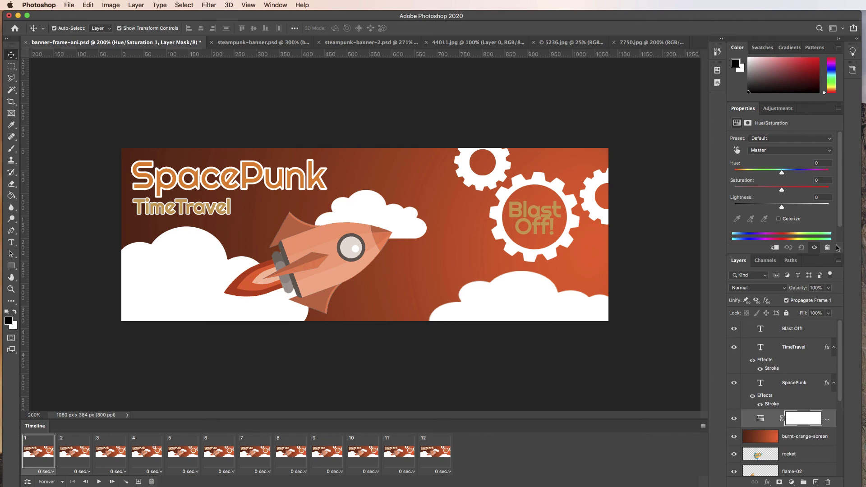
click(817, 164)
text(36)
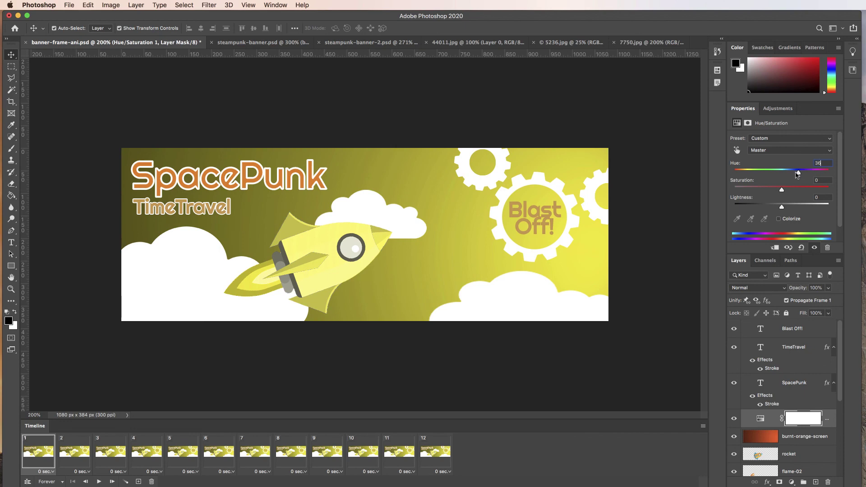
mouse_move(798, 175)
mouse_down()
mouse_move(739, 175)
mouse_move(804, 176)
mouse_move(749, 176)
mouse_move(797, 182)
mouse_up()
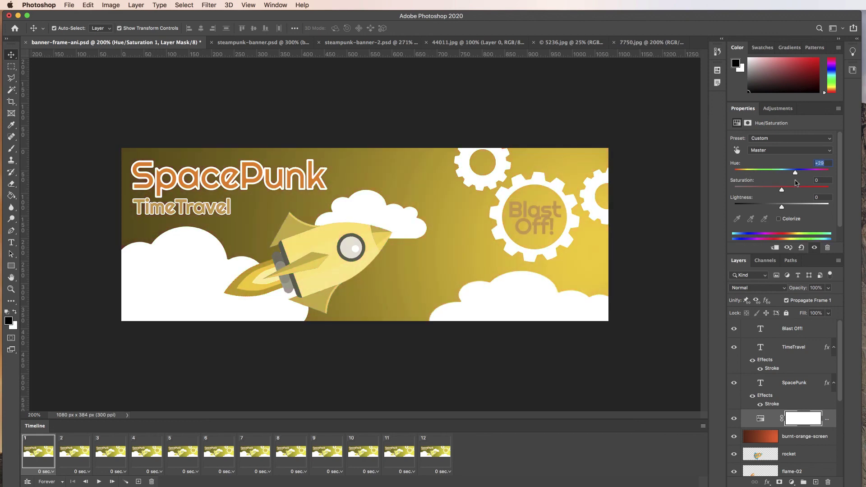
text(36)
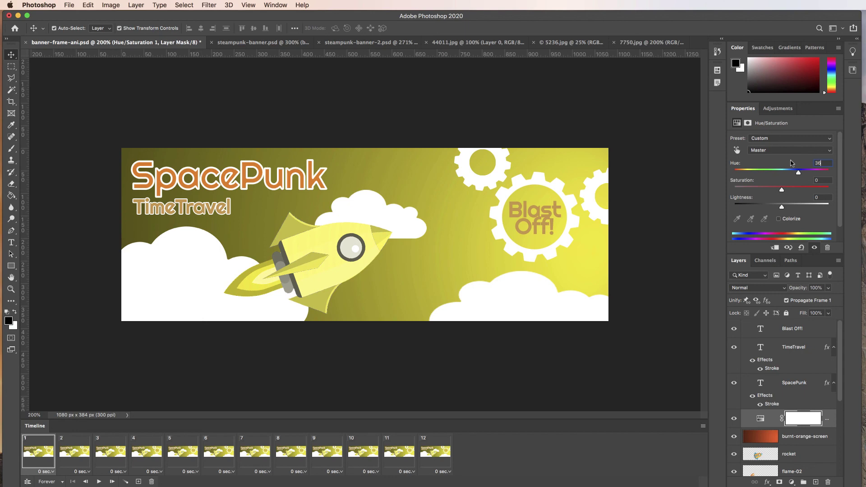
key(Tab)
text(58)
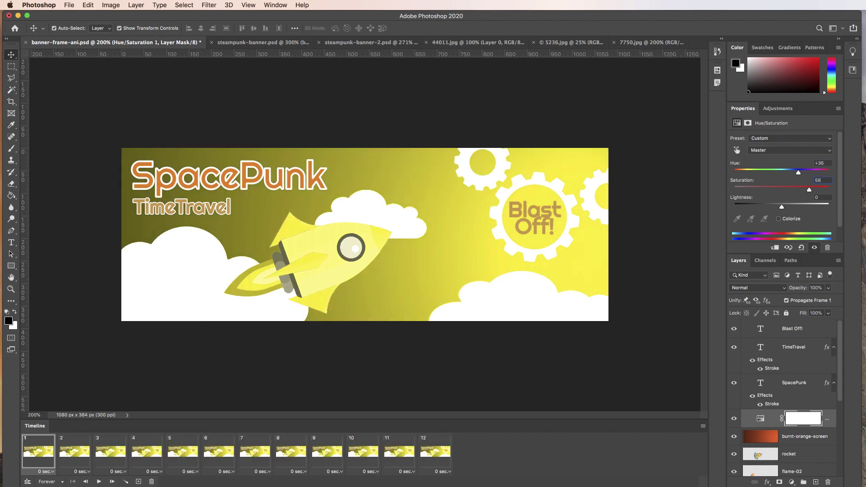
key(Tab)
text(-7)
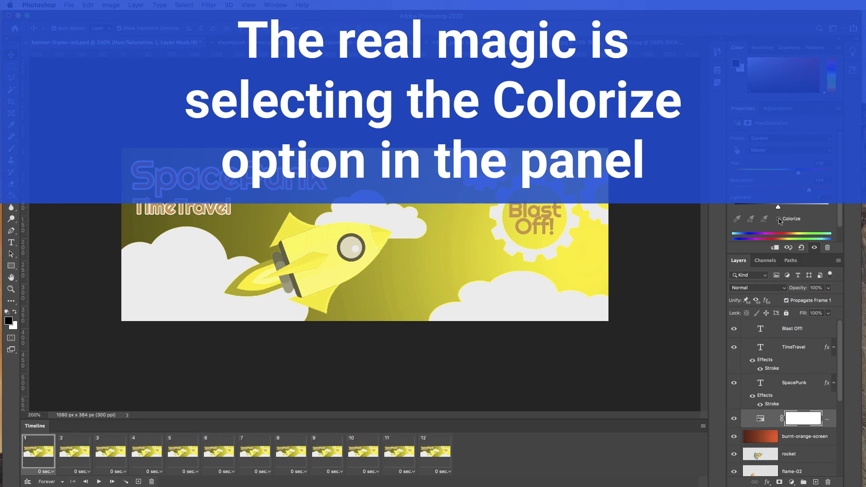
- Turn on Colorize for the Hue/Saturation adjustment and set hue 36, saturation 58 and lightness -7
click(779, 219)
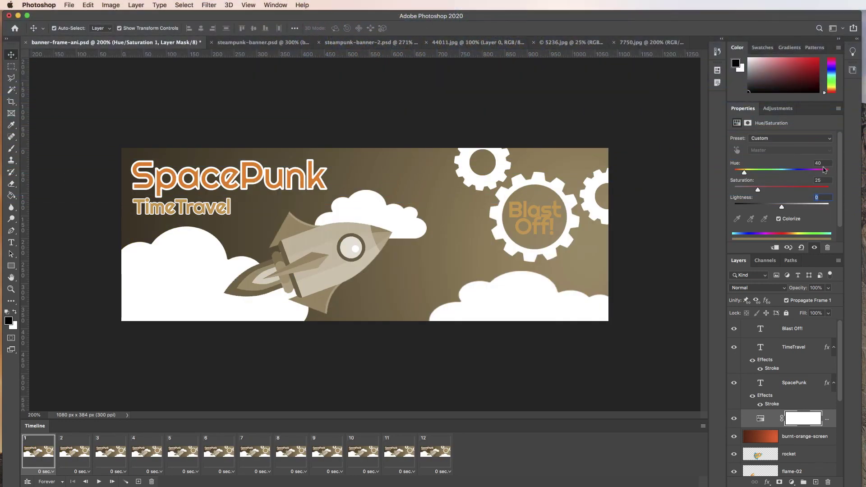
click(823, 163)
text(6)
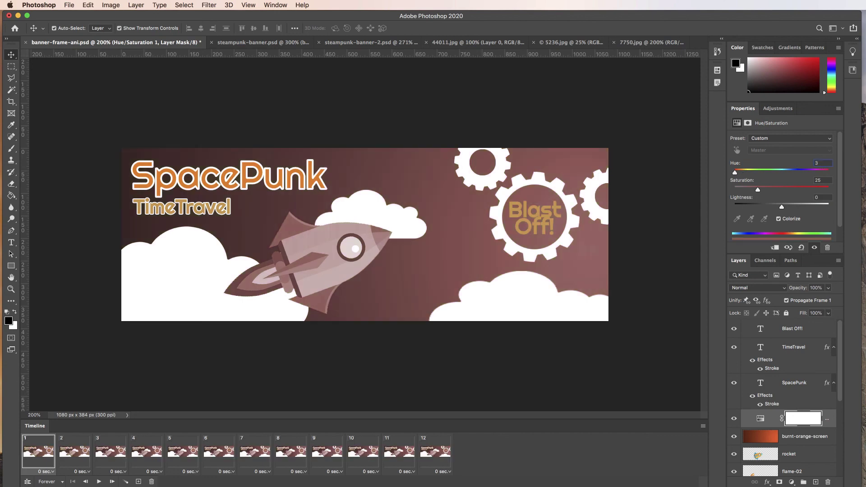
key(Tab)
text(58)
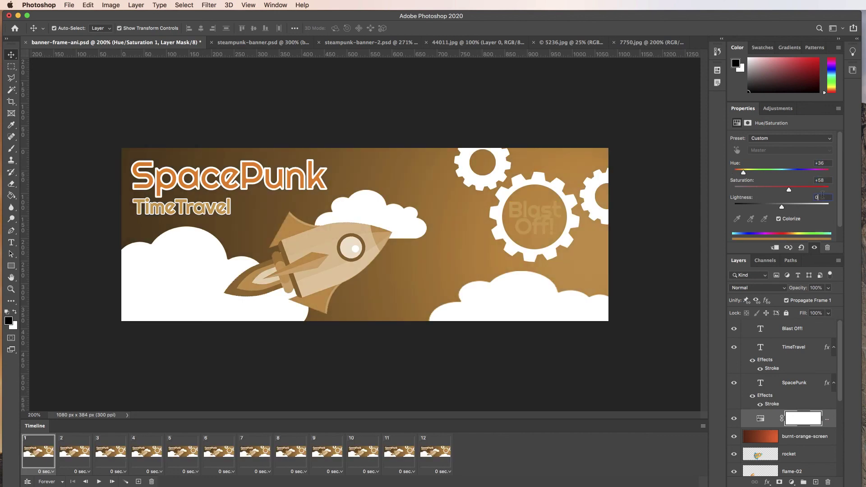
drag(823, 195, 804, 195)
text(-7)
key(shift+Tab)
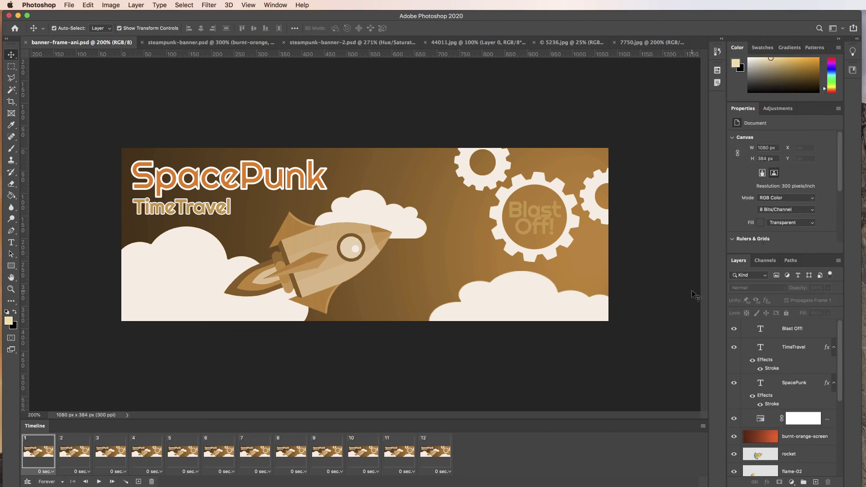
- Add a Multiply drop shadow to Blast Off! on frame 1 in #ee8810: 20% opacity, 2 px distance, 28% spread, 16 px size
click(543, 221)
click(544, 222)
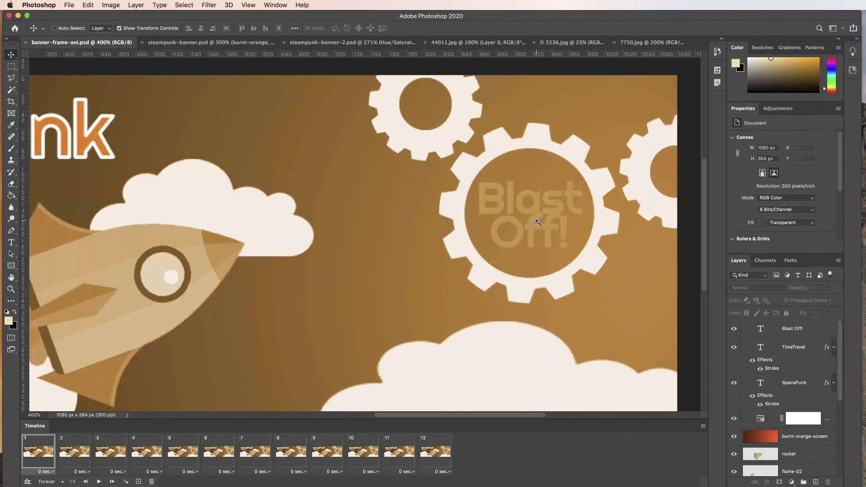
click(537, 223)
click(537, 222)
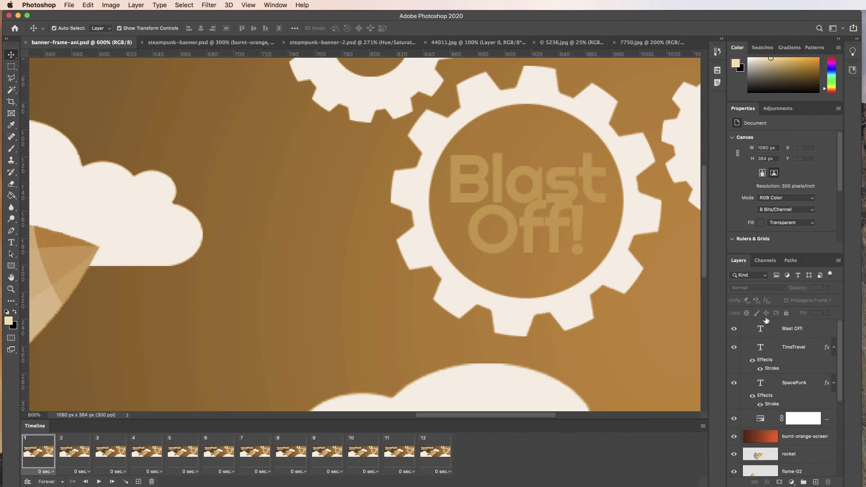
click(790, 329)
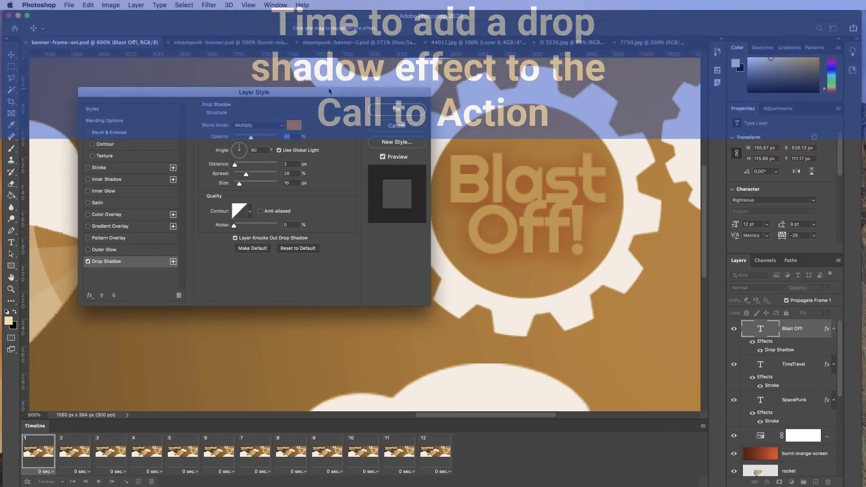
drag(352, 93, 306, 89)
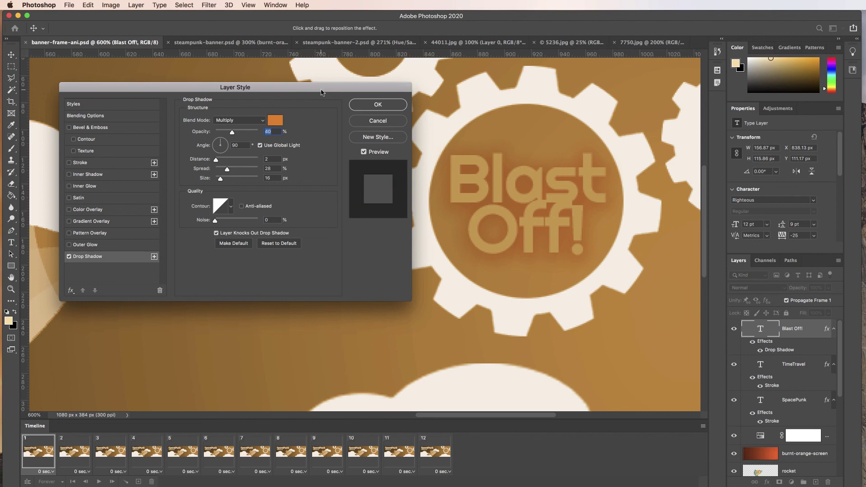
click(276, 120)
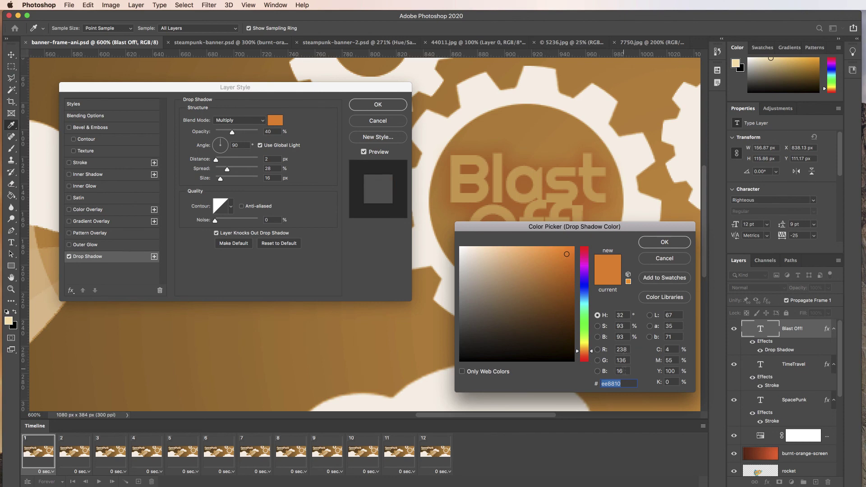
key(Return)
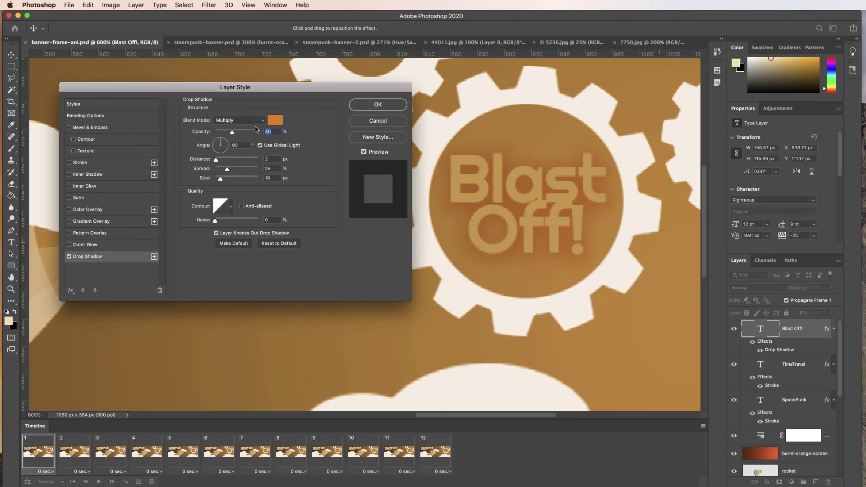
text(20)
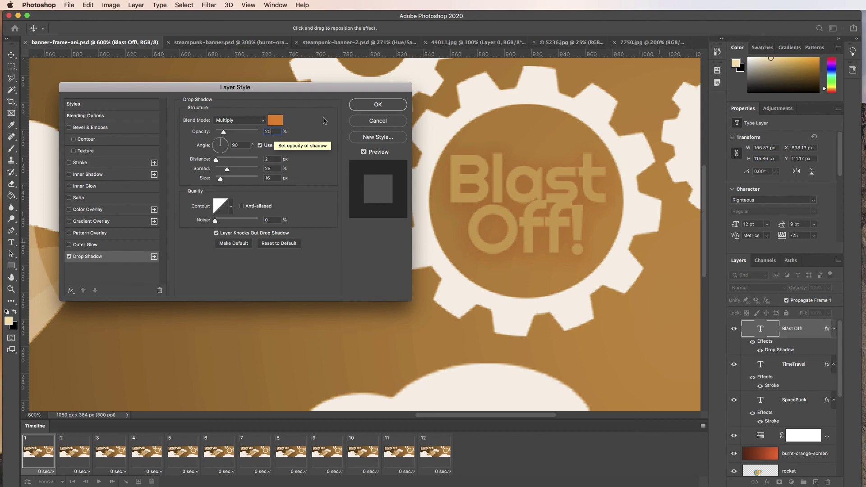
click(377, 106)
- Set the opacity of the Blast Off! text's drop shadow to 30% on frame 2
click(78, 450)
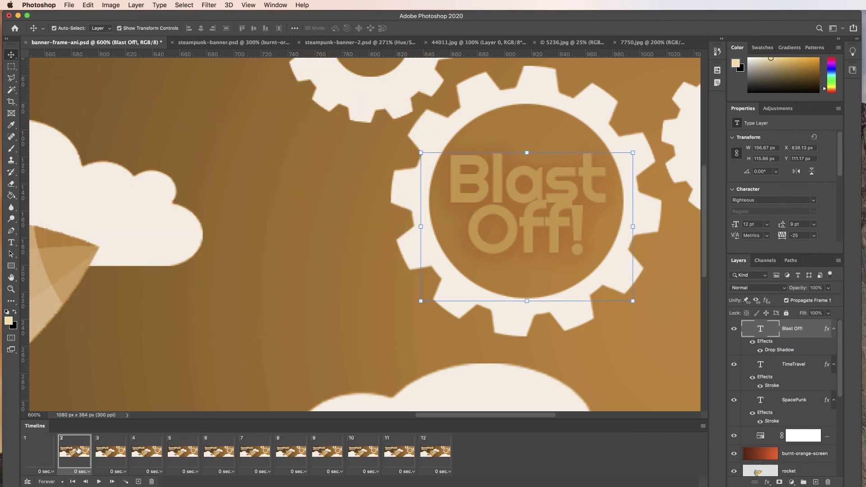
double_click(776, 350)
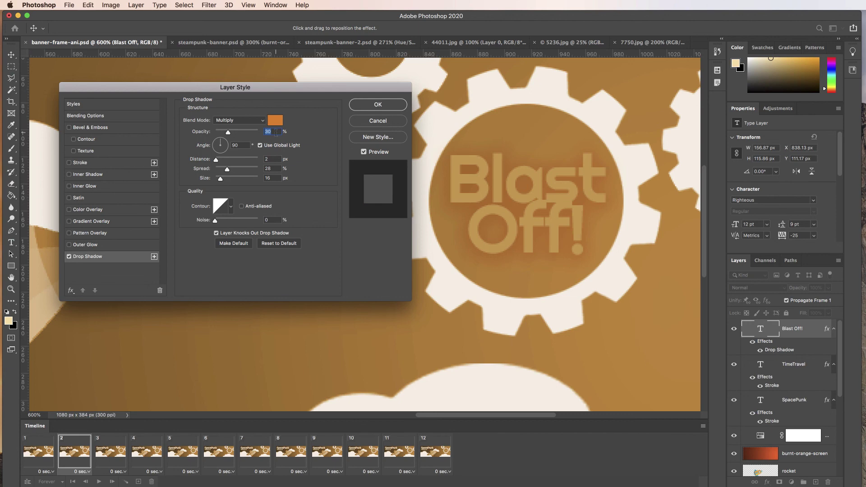
key(Return)
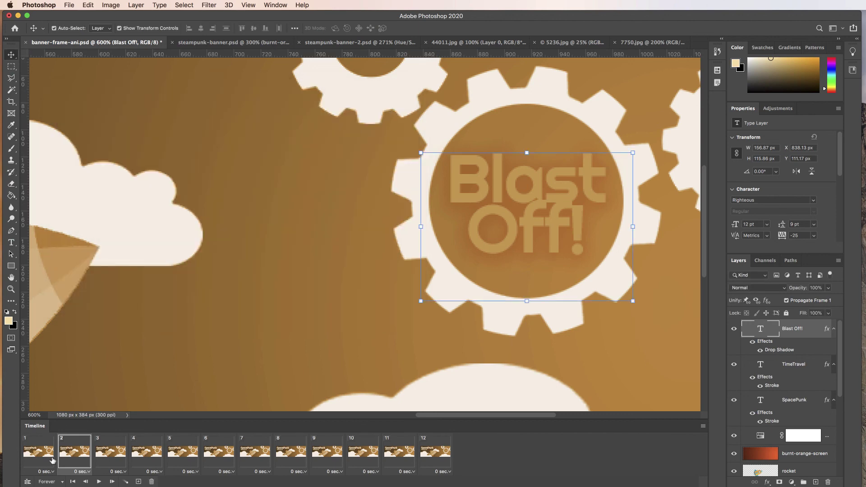
- Reopen the Blast Off! drop shadow settings on frames 1 and 2 to check their opacity
click(40, 450)
double_click(776, 350)
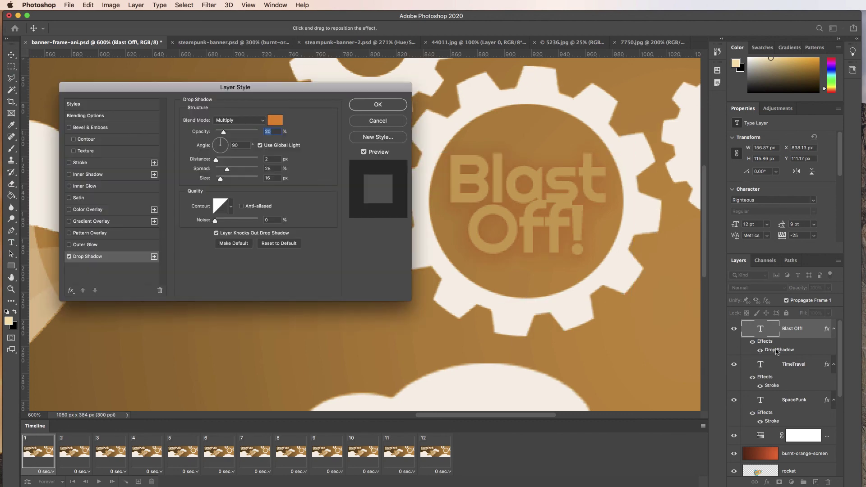
click(378, 104)
click(70, 470)
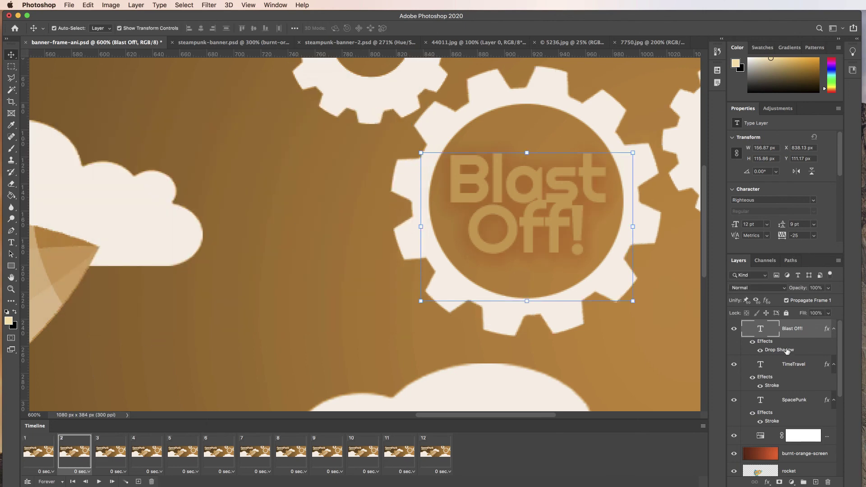
double_click(785, 351)
click(363, 107)
- Set the Blast Off! drop shadow opacity to 40% on frame 3 and 60% on frame 4
click(111, 454)
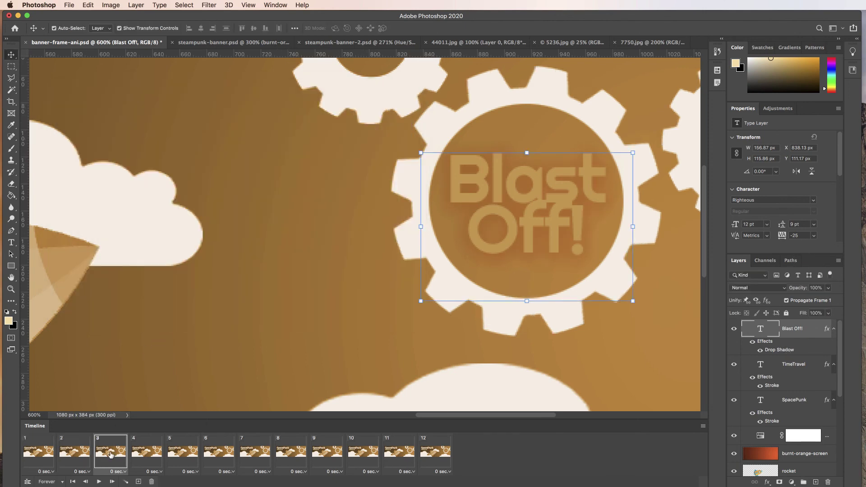
double_click(784, 351)
text(40)
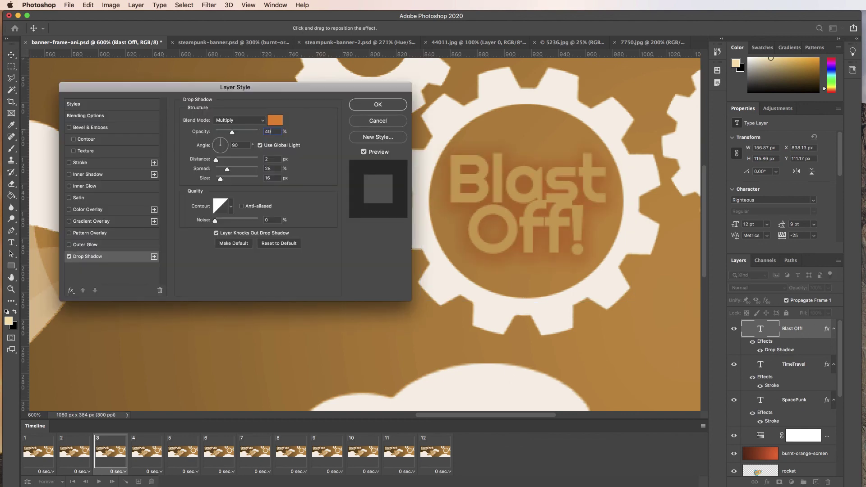
key(Return)
click(148, 452)
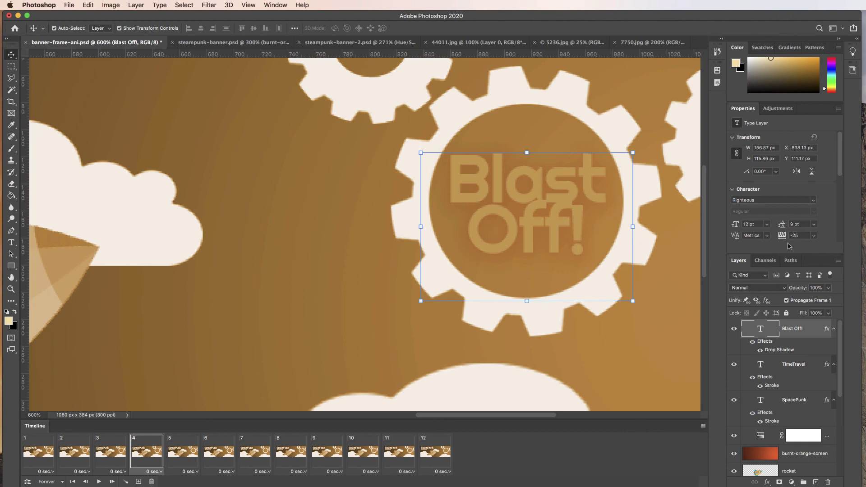
double_click(780, 350)
text(60)
key(Return)
- Edit the Blast Off! drop shadow opacity on frame 5 and set it to 70% on frame 6
click(183, 451)
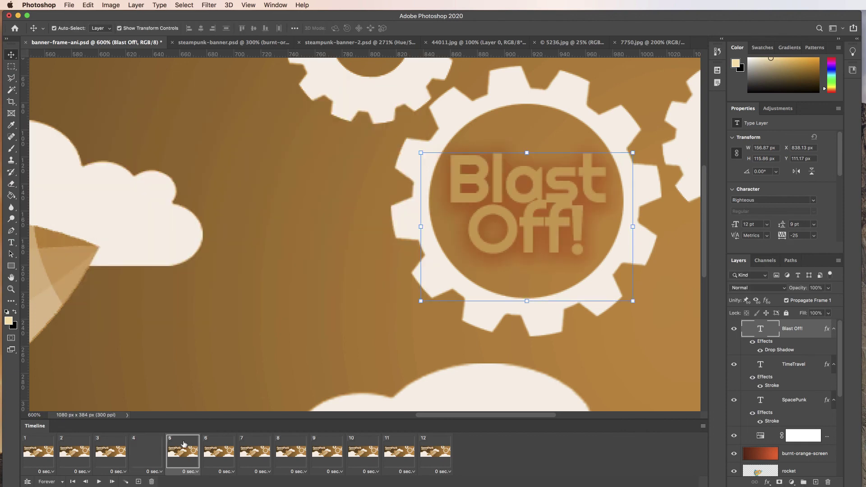
double_click(779, 350)
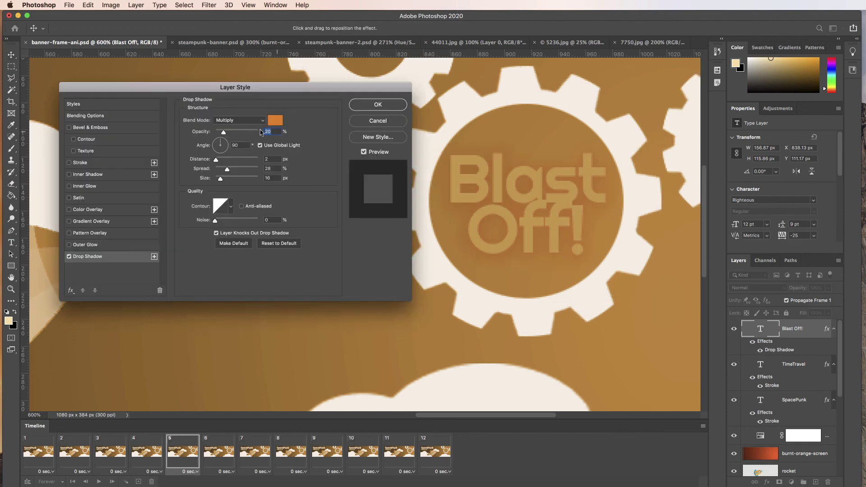
key(Return)
click(219, 451)
double_click(779, 350)
text(70)
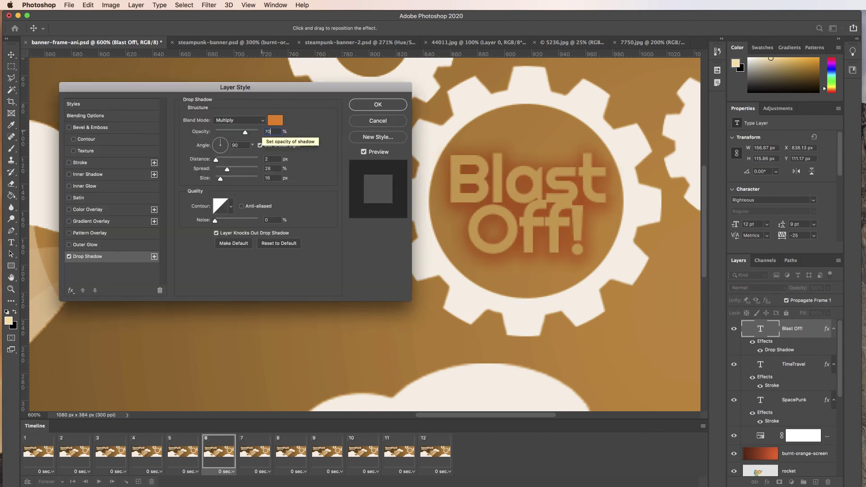
key(Return)
- Edit the Blast Off! drop shadow opacity on frame 7 and set it to 90% on frame 8
click(250, 447)
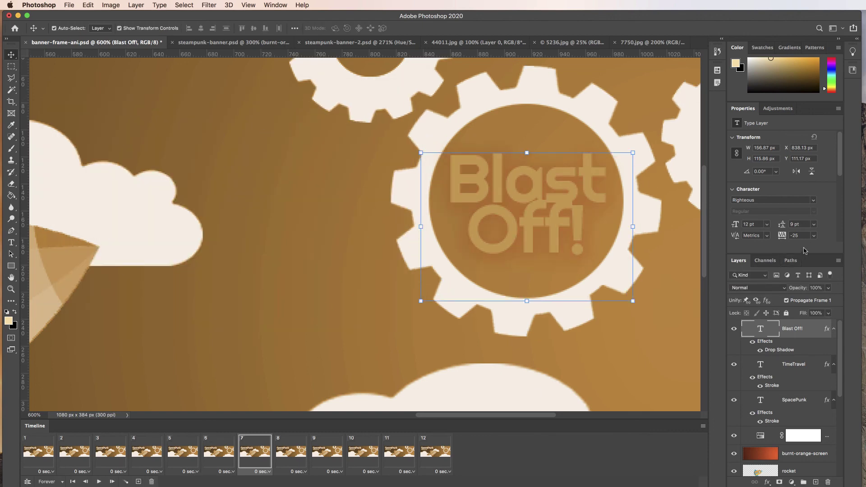
double_click(786, 352)
key(Return)
click(291, 451)
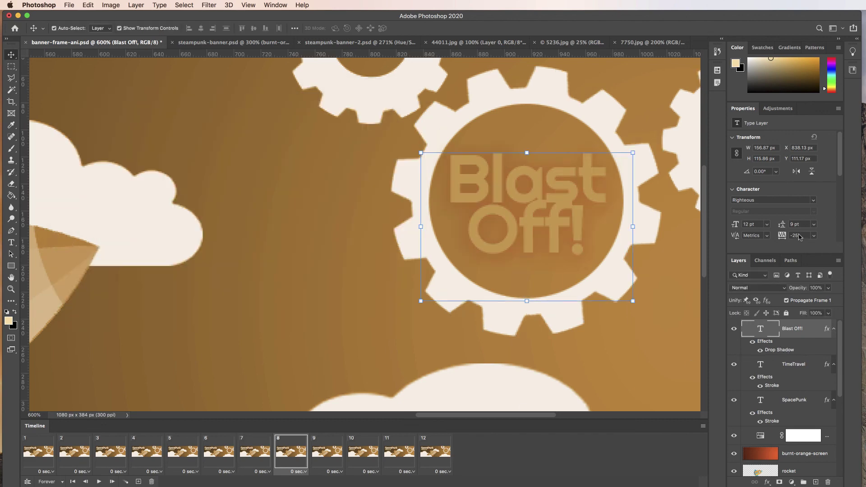
double_click(782, 350)
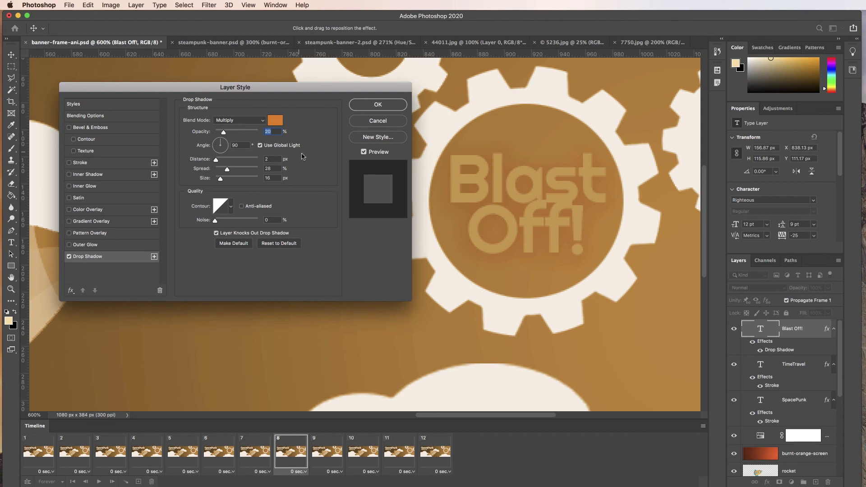
text(90)
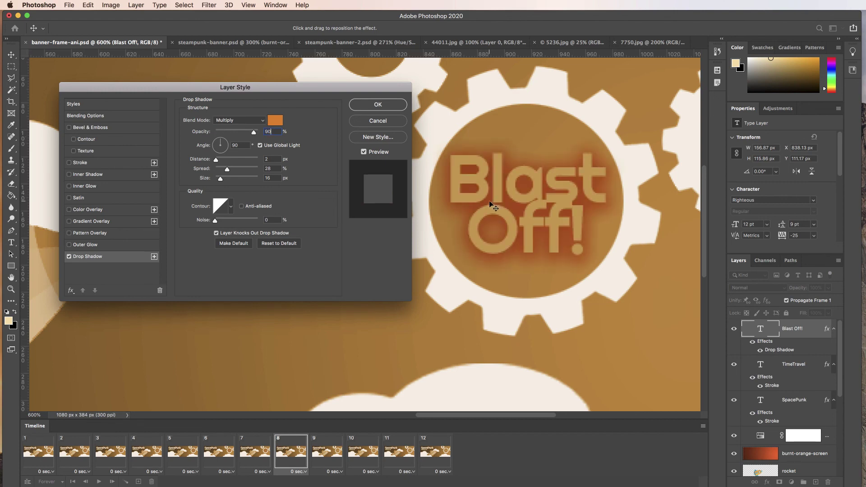
click(378, 105)
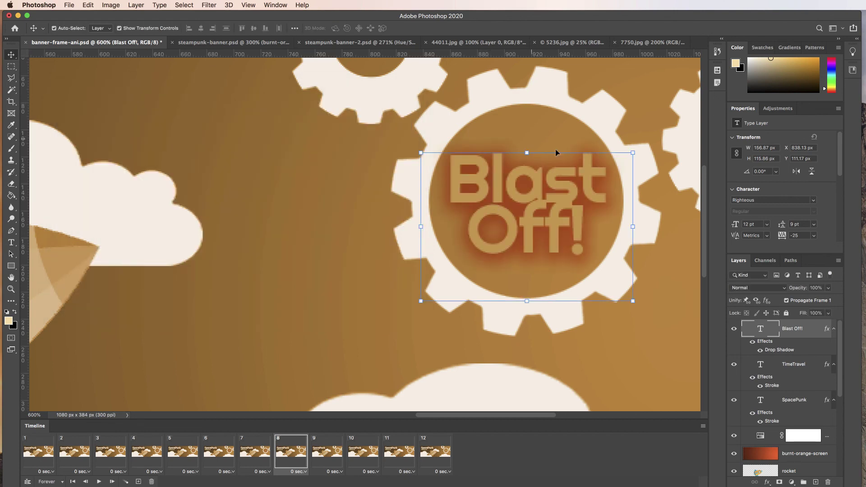
- Set the Blast Off! drop shadow opacity to 70% on frame 9 and edit it on frame 10
click(322, 448)
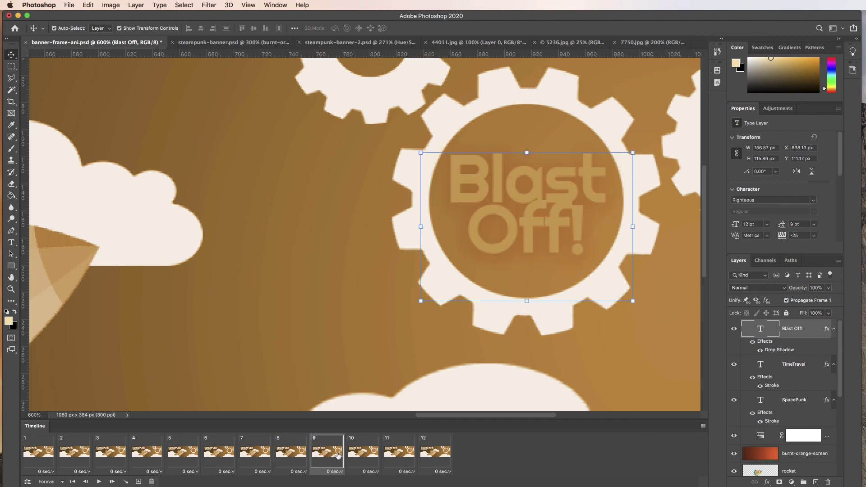
double_click(784, 350)
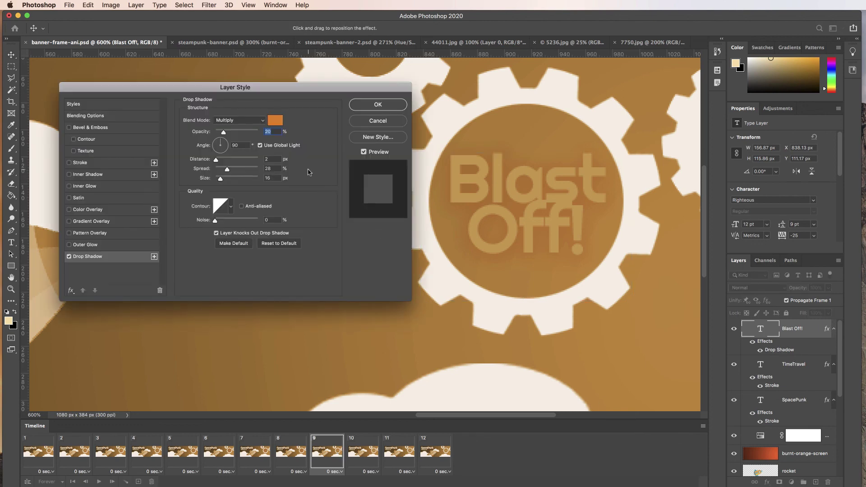
text(70)
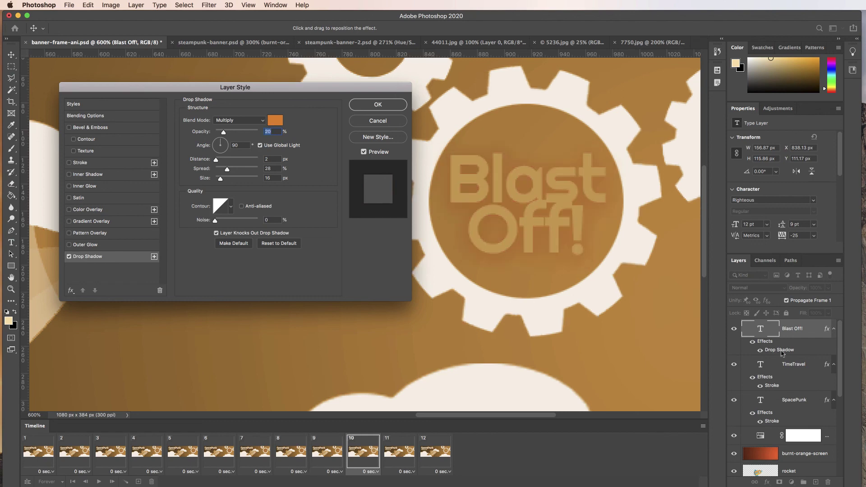
text(5)
key(Return)
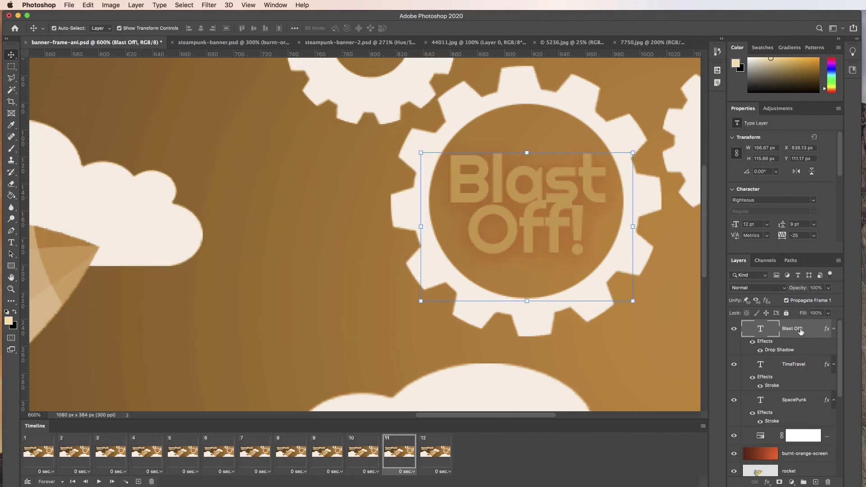
- Edit the Blast Off! drop shadow opacity on frame 11 and set it to 25% on frame 12
double_click(779, 351)
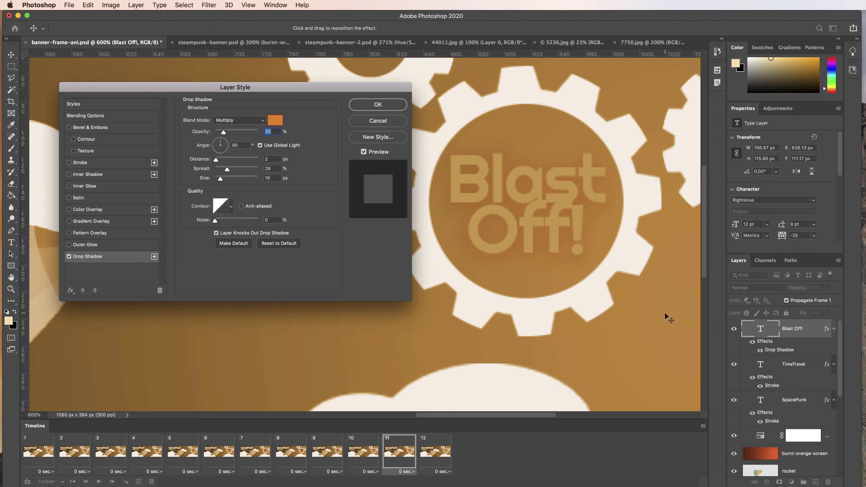
key(Return)
click(434, 451)
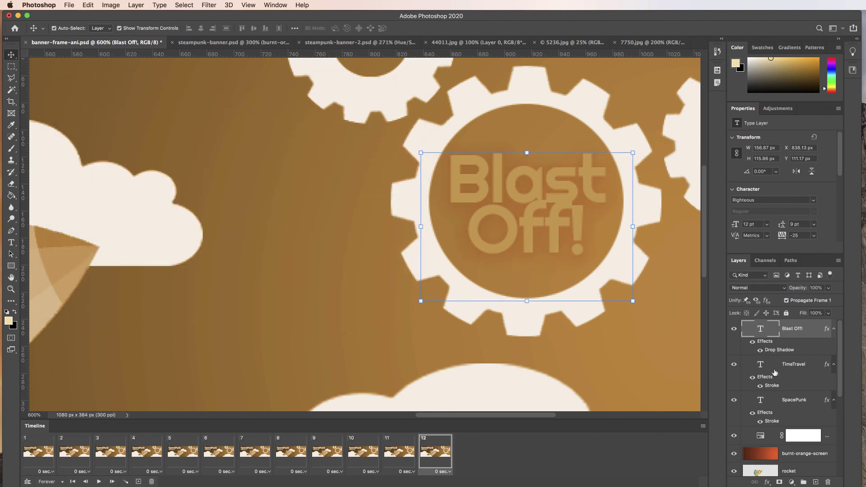
double_click(780, 350)
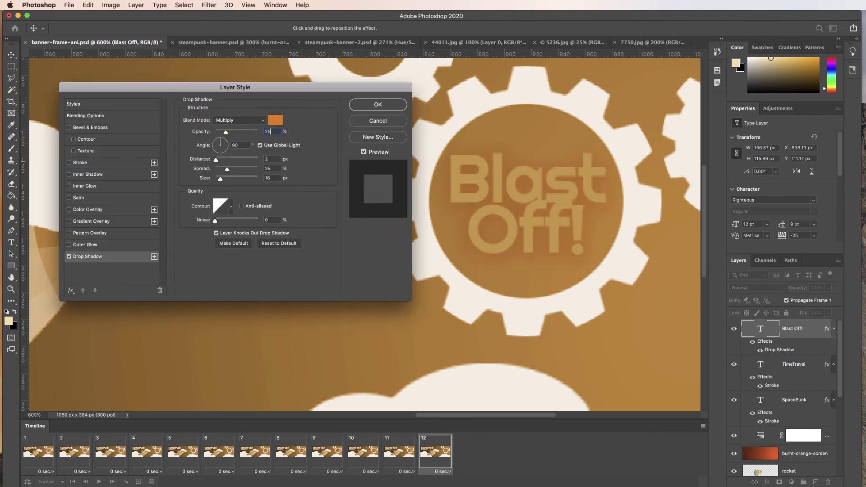
key(Return)
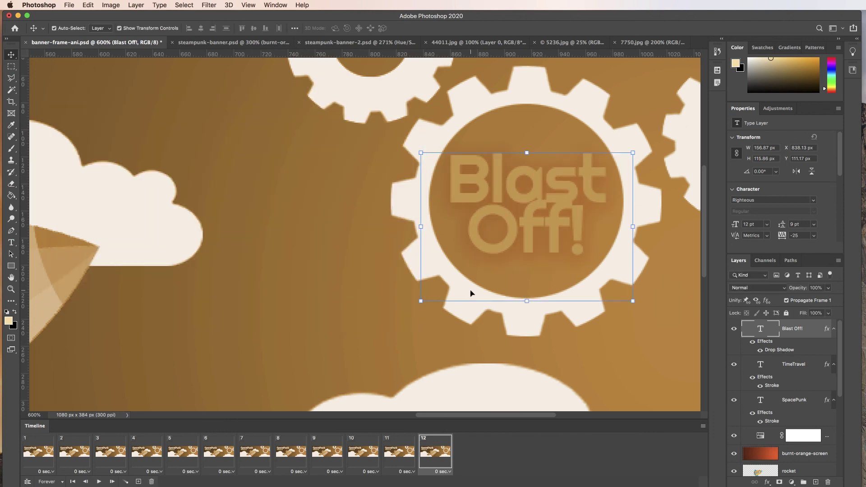
- Step through the animation frames to examine how the Blast Off! shadow strengthens and fades
click(39, 453)
click(71, 450)
click(103, 450)
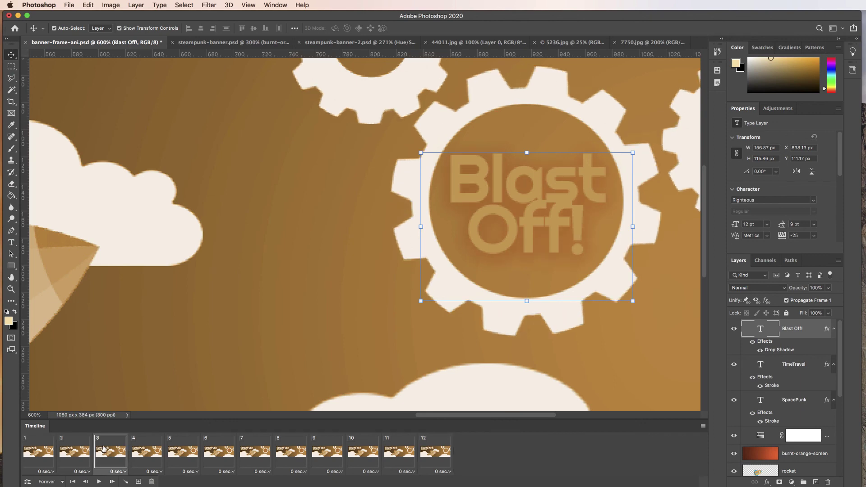
click(150, 453)
click(185, 449)
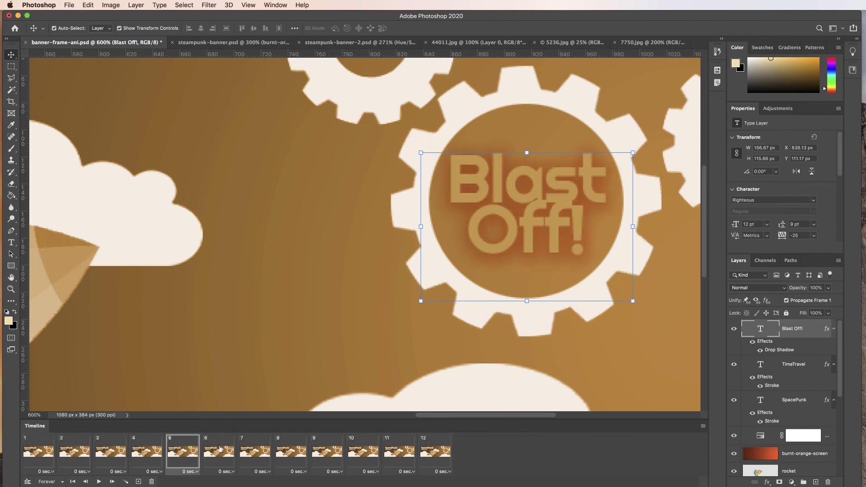
click(223, 450)
click(257, 449)
click(288, 449)
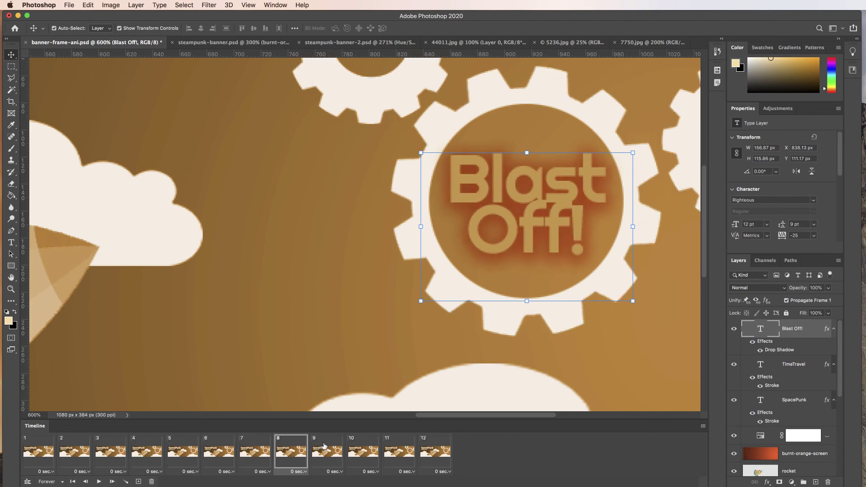
click(326, 448)
click(363, 448)
click(391, 447)
click(426, 453)
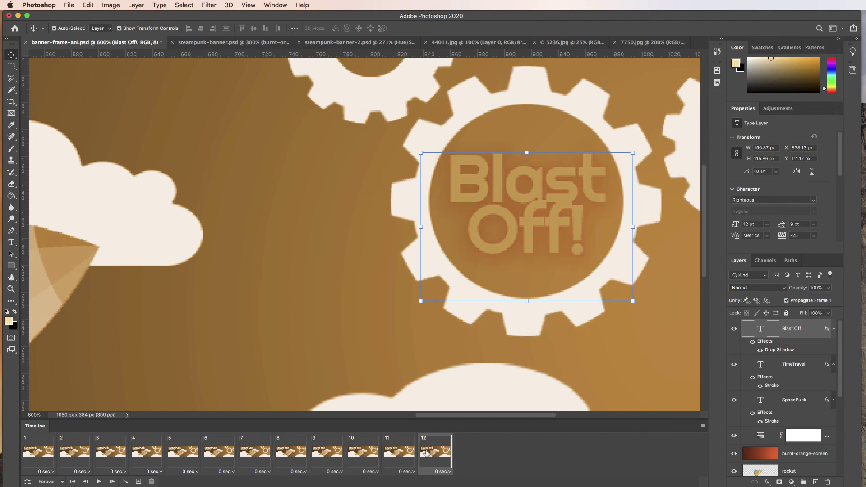
click(368, 456)
click(318, 452)
click(287, 452)
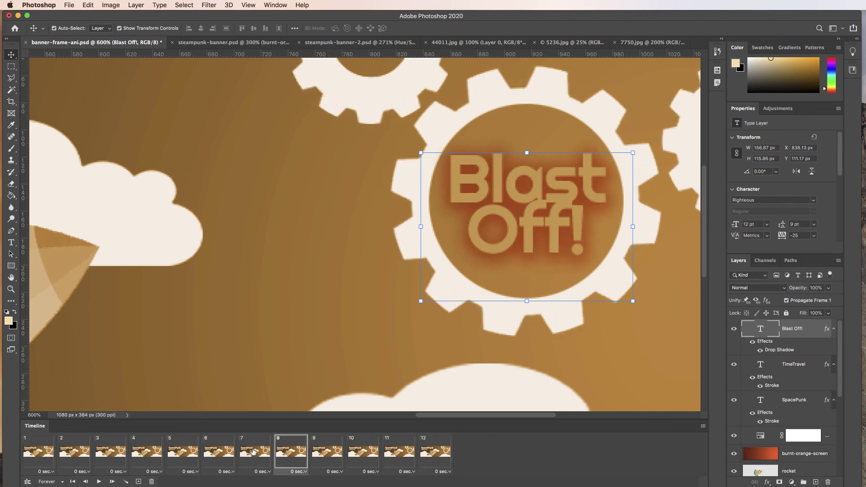
click(255, 452)
- Play the banner animation from frame 1 to check the pulsing shadow, and stop playback
click(28, 448)
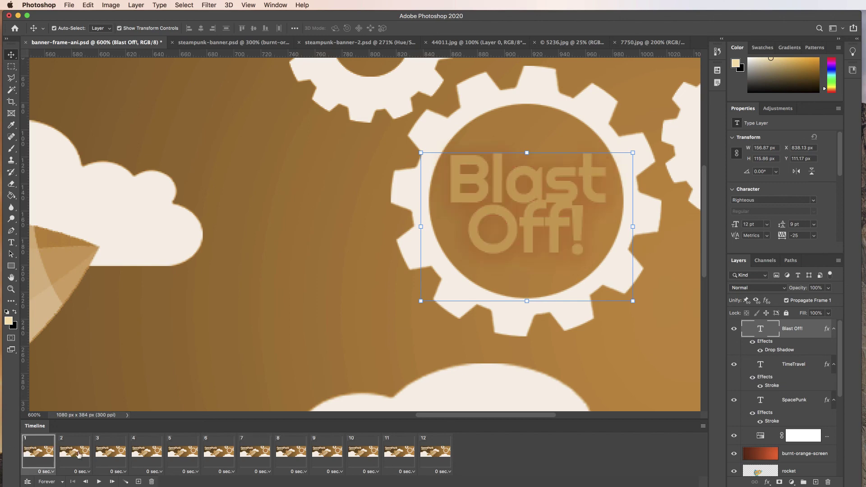
click(99, 482)
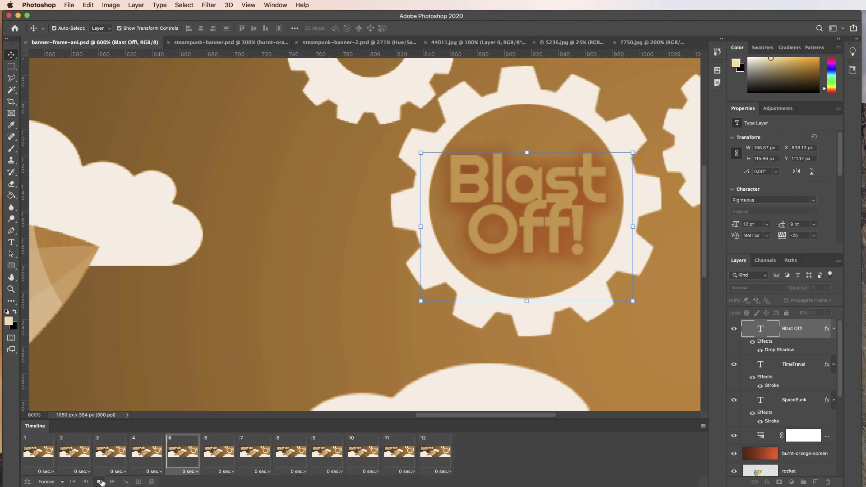
click(99, 482)
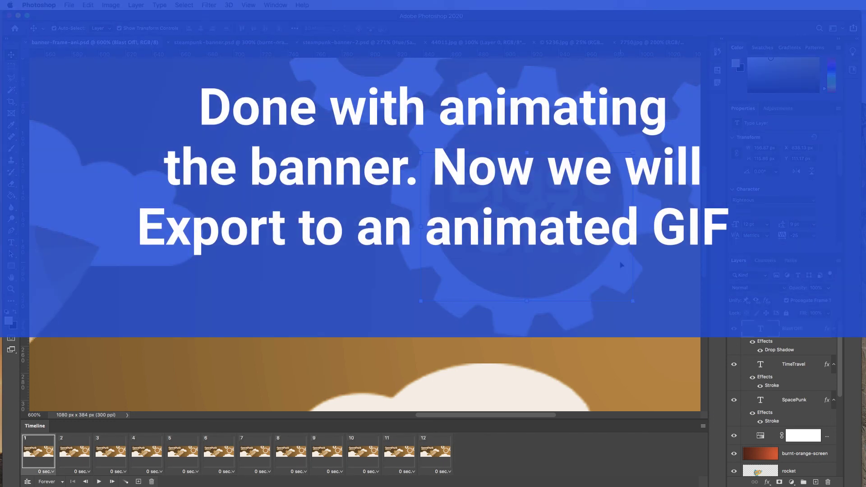
- Open the banner in Save for Web (Legacy) as a 256-color GIF and turn off transparency
key(super+0)
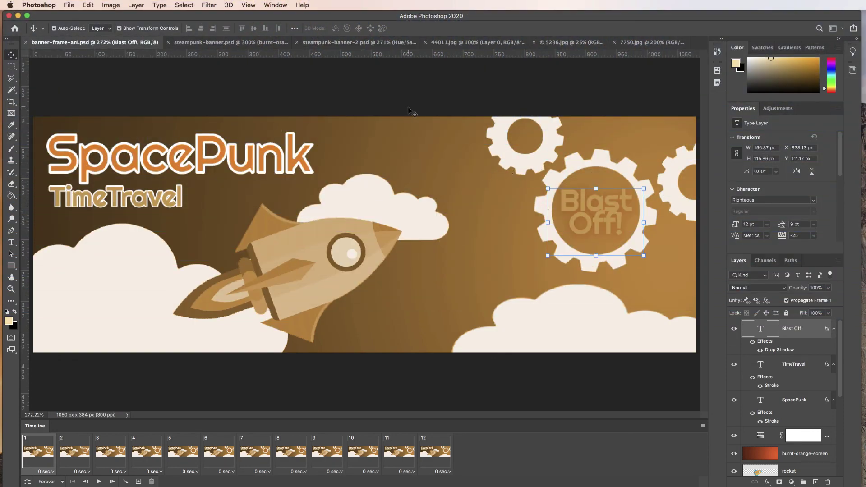
click(69, 5)
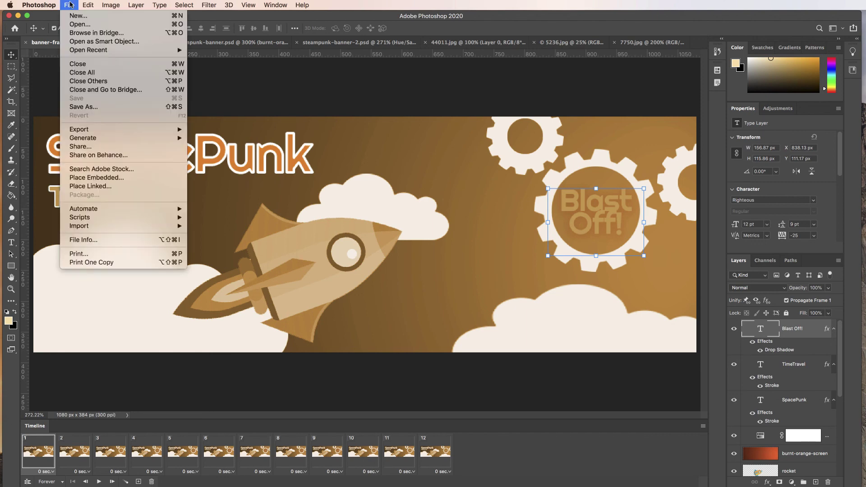
mouse_move(79, 130)
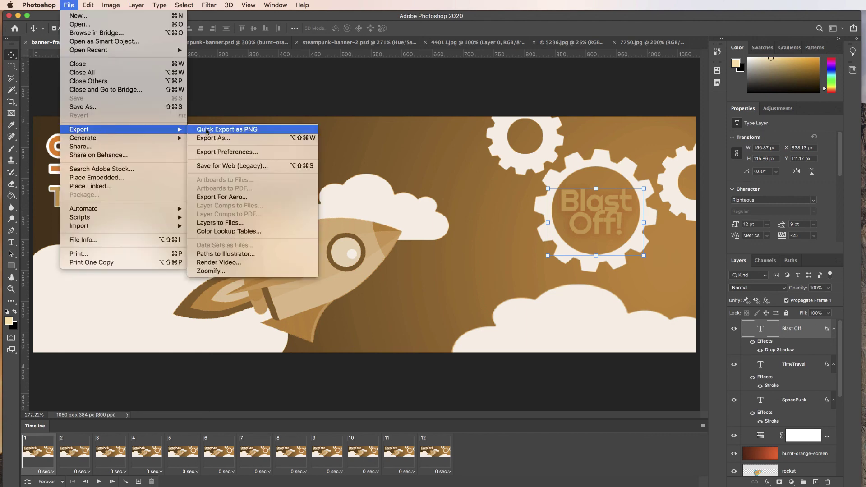
click(219, 167)
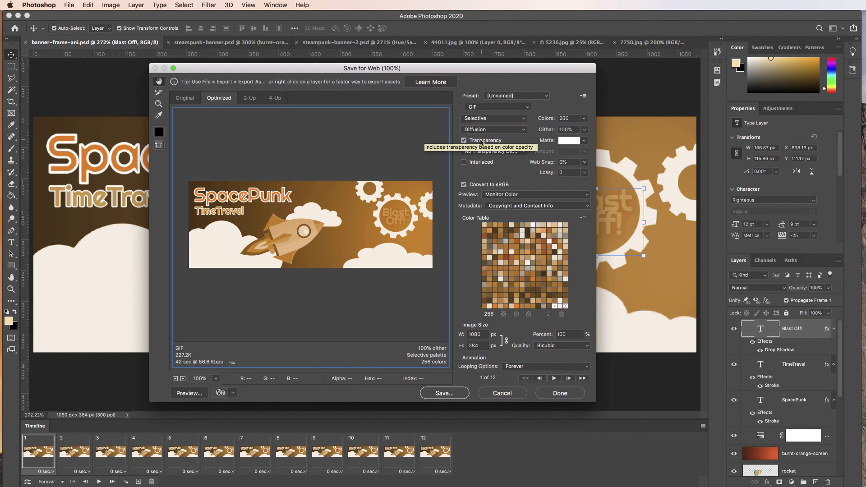
click(463, 141)
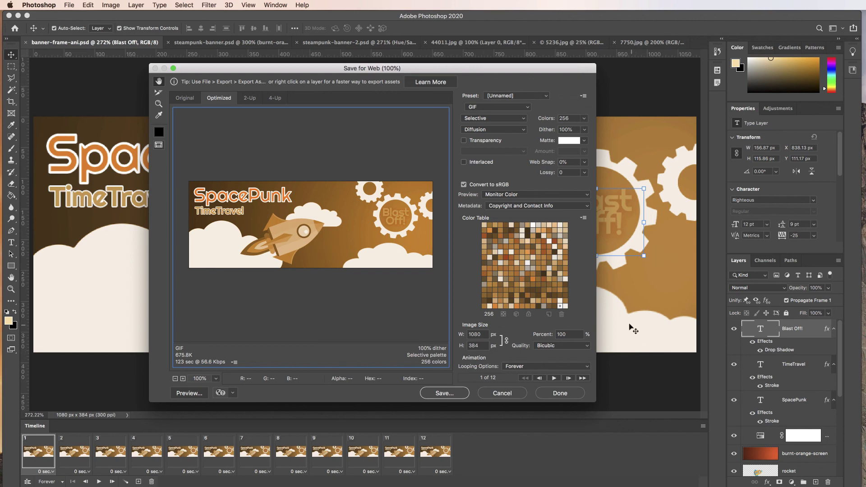
- Preview the animation in the export dialog and save it as banner-frame-ani.gif in the Desktop's frame-animation folder
click(555, 379)
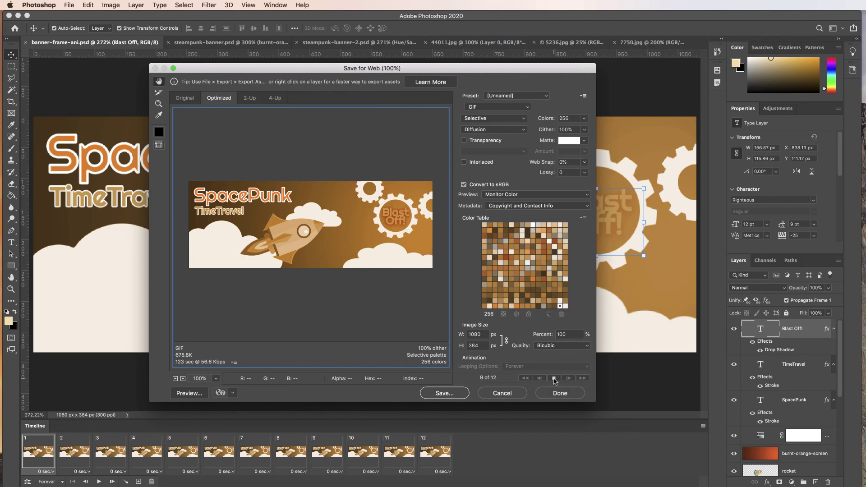
click(554, 379)
click(445, 393)
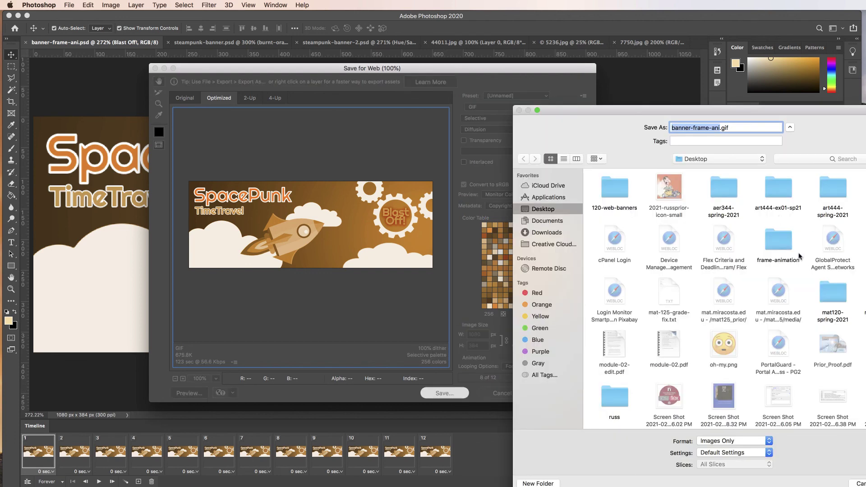
double_click(778, 244)
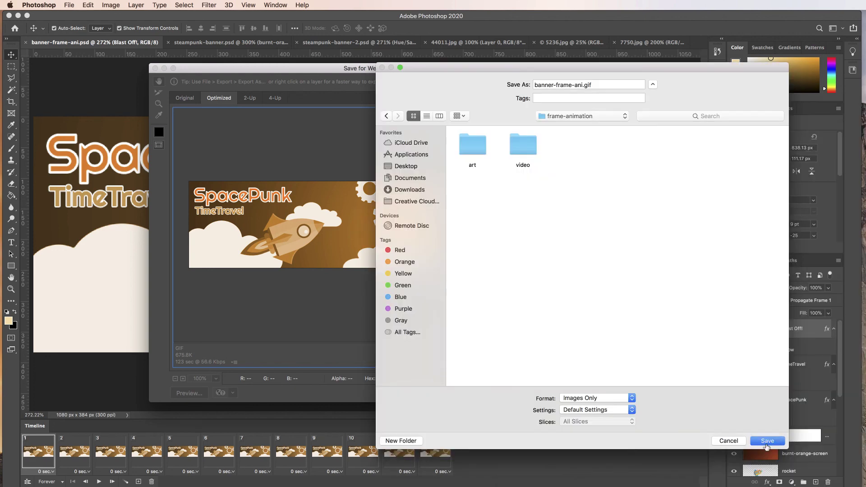
click(765, 444)
- Open the exported banner-frame-ani.gif from the frame-animation folder in Chrome to check its playback
drag(785, 486, 664, 140)
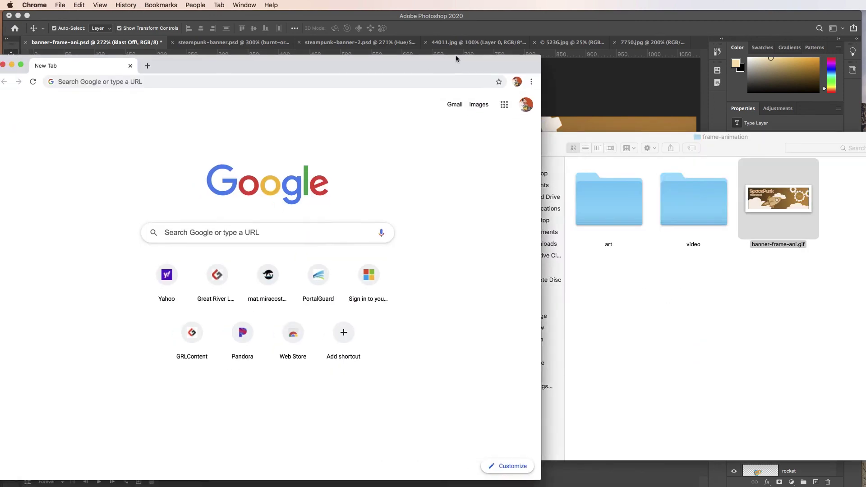
drag(777, 198, 403, 165)
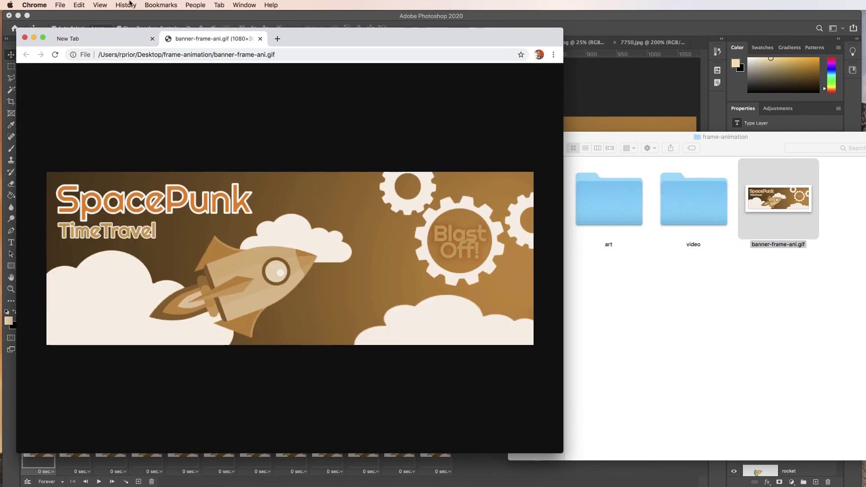